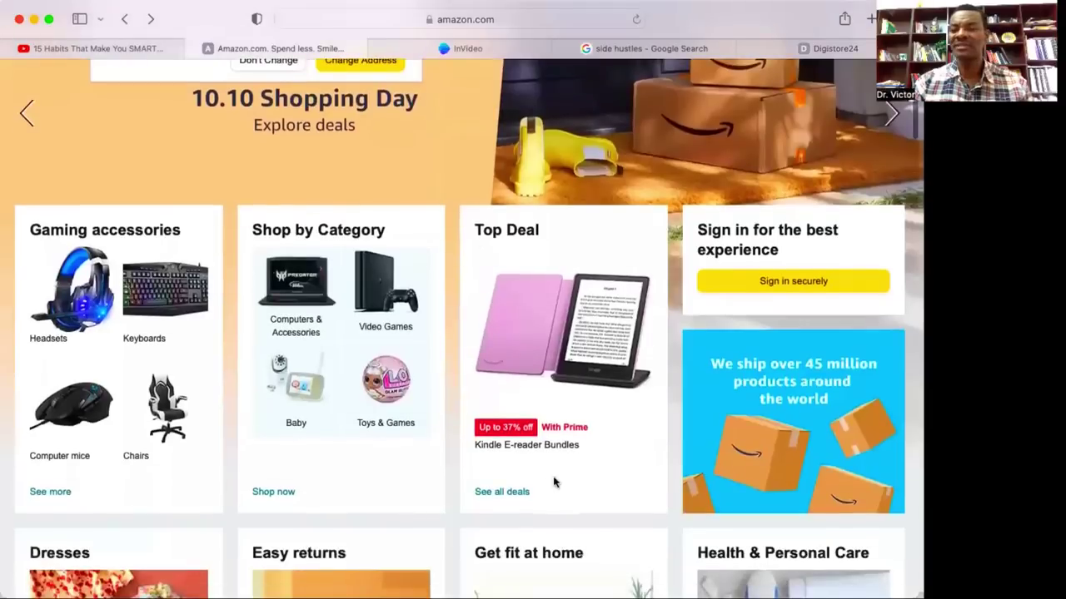
Scroll to the Amazon footer and open Become an Affiliate under Make Money with Us.
{"action": "scroll", "coordinate": [554, 483], "scroll_direction": "down", "scroll_amount": 5}
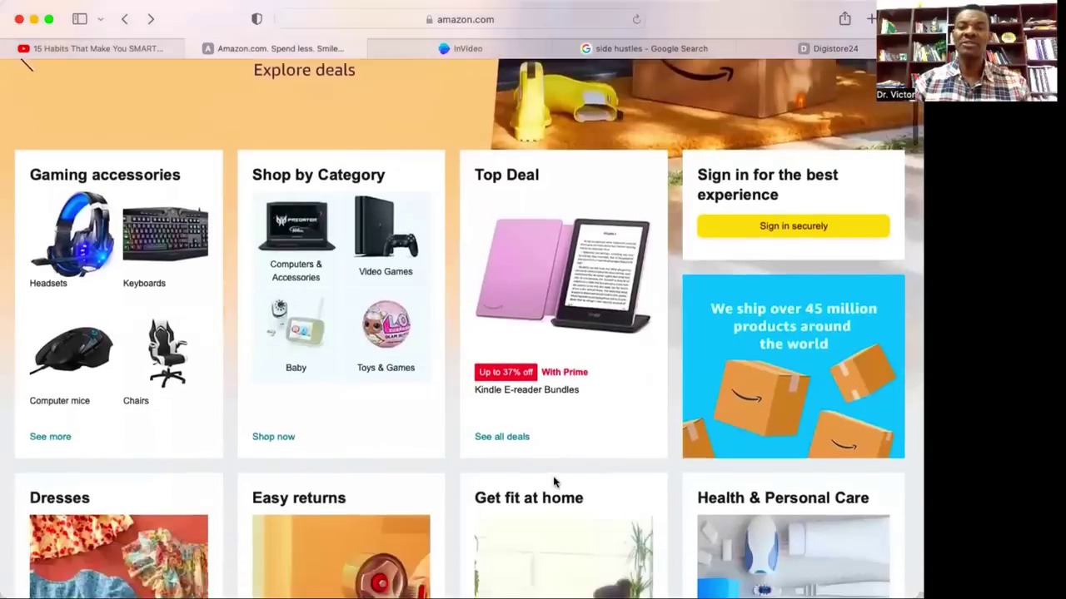
{"action": "scroll", "coordinate": [553, 477], "scroll_direction": "down", "scroll_amount": 10}
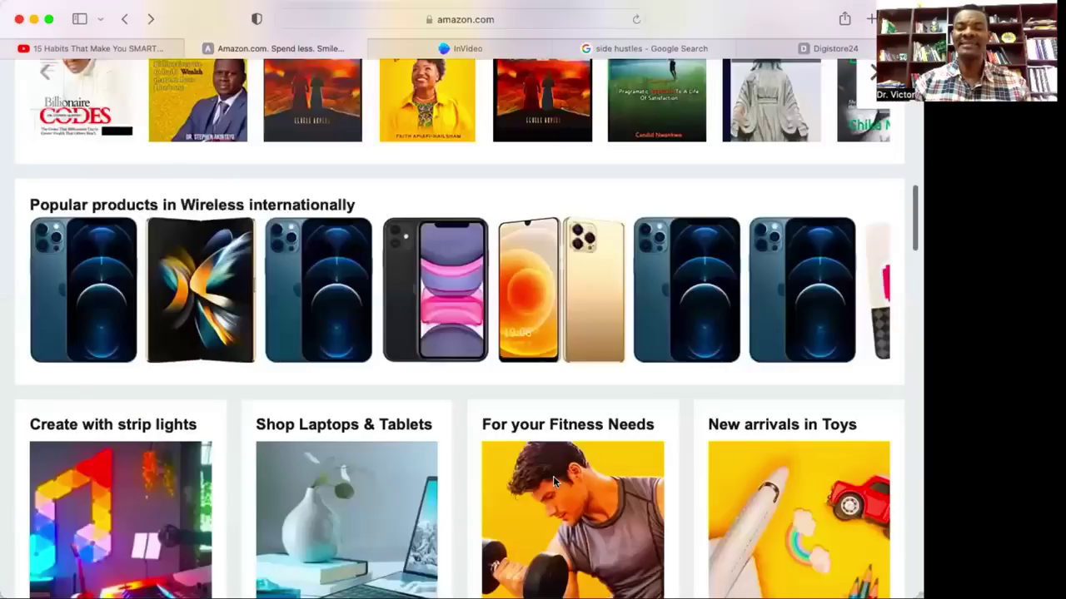
{"action": "scroll", "coordinate": [553, 476], "scroll_direction": "down", "scroll_amount": 10}
{"action": "scroll", "coordinate": [555, 482], "scroll_direction": "down", "scroll_amount": 20}
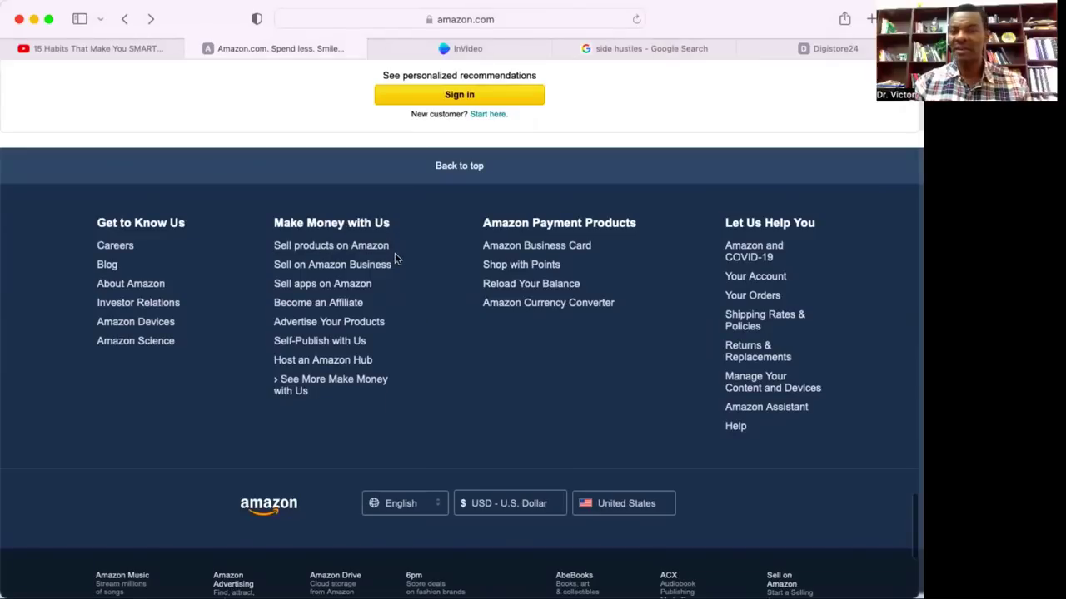
{"action": "left_click", "coordinate": [344, 307]}
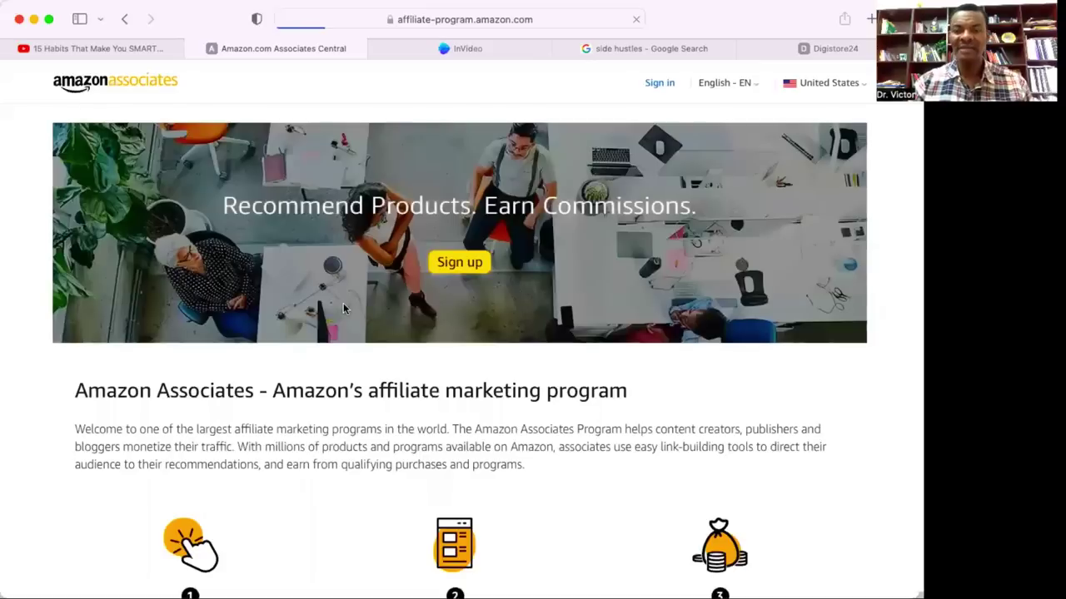
{"action": "left_click", "coordinate": [124, 18]}
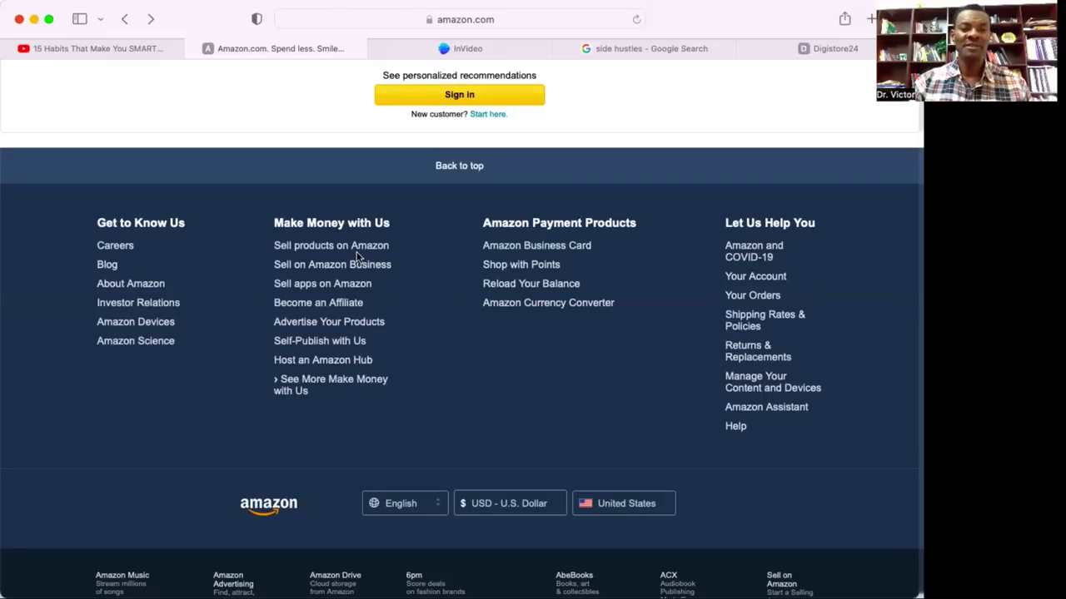
{"action": "left_click", "coordinate": [333, 305]}
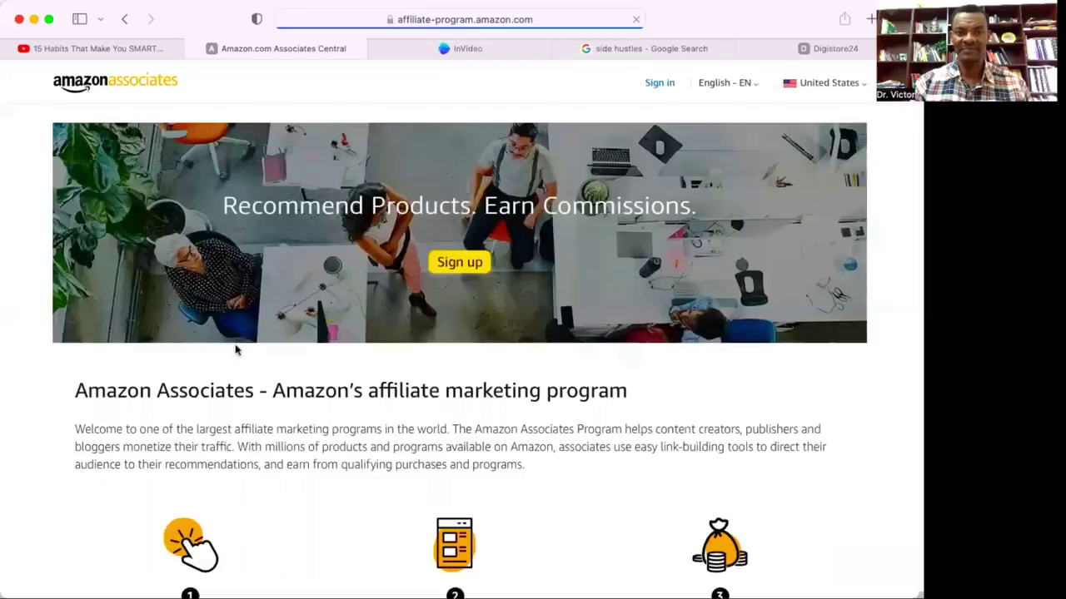
{"action": "left_click", "coordinate": [862, 82]}
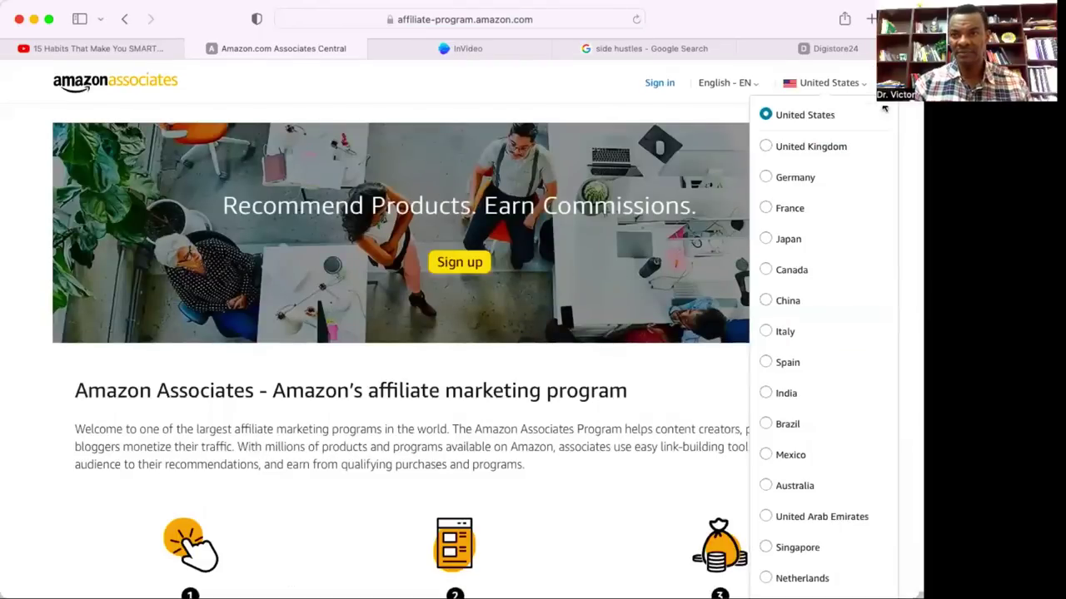
{"action": "left_click", "coordinate": [509, 481]}
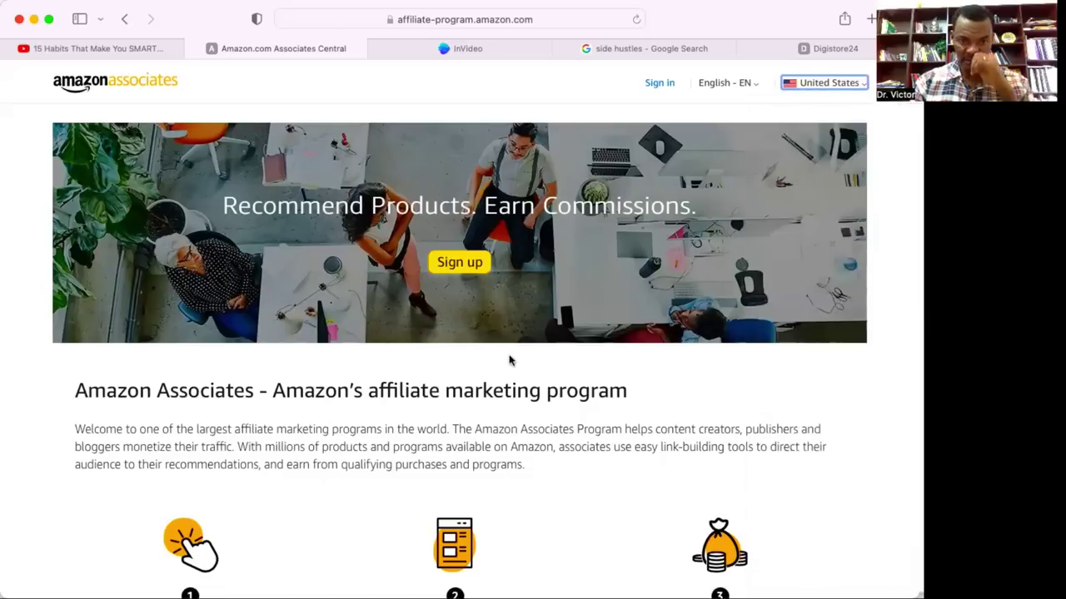
{"action": "scroll", "coordinate": [510, 360], "scroll_direction": "down", "scroll_amount": 10}
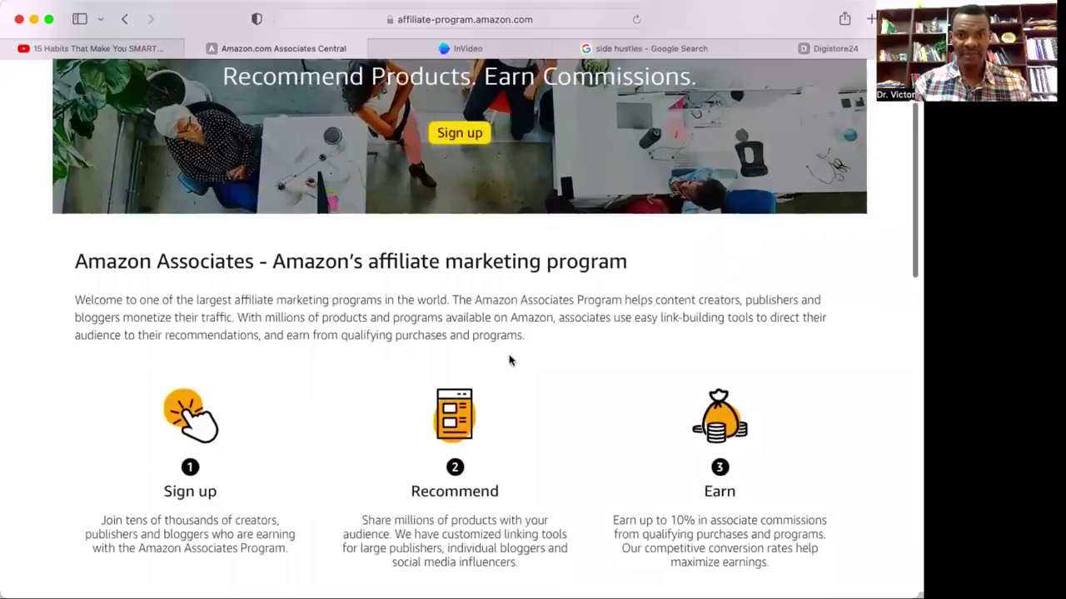
{"action": "scroll", "coordinate": [509, 359], "scroll_direction": "down", "scroll_amount": 5}
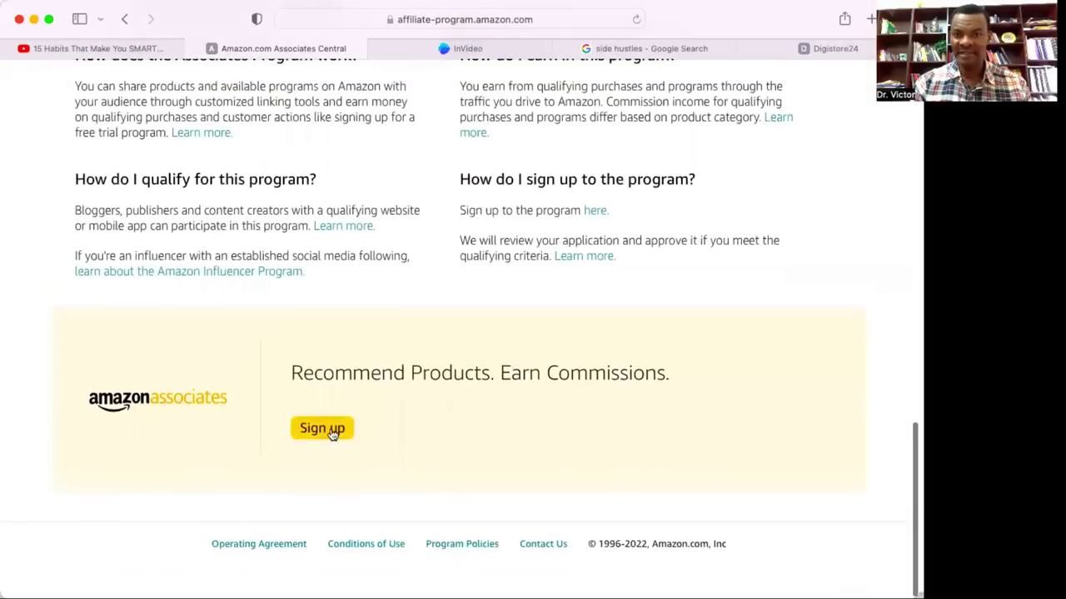
{"action": "scroll", "coordinate": [328, 435], "scroll_direction": "up", "scroll_amount": 15}
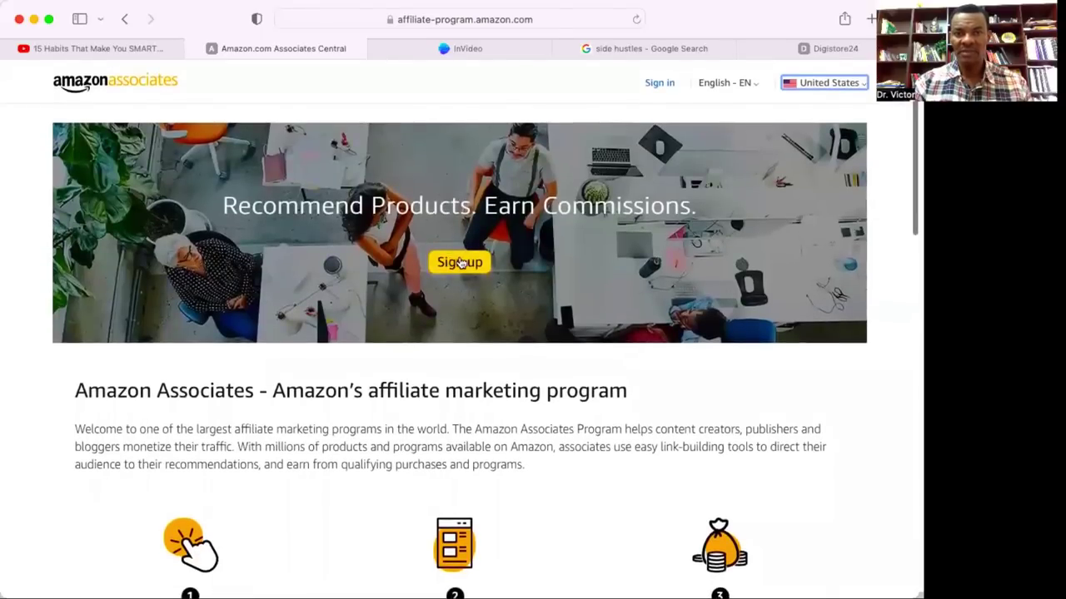
Start the Associates sign-up, enter the account e-mail and password, then choose to create an Amazon account.
{"action": "left_click", "coordinate": [462, 264]}
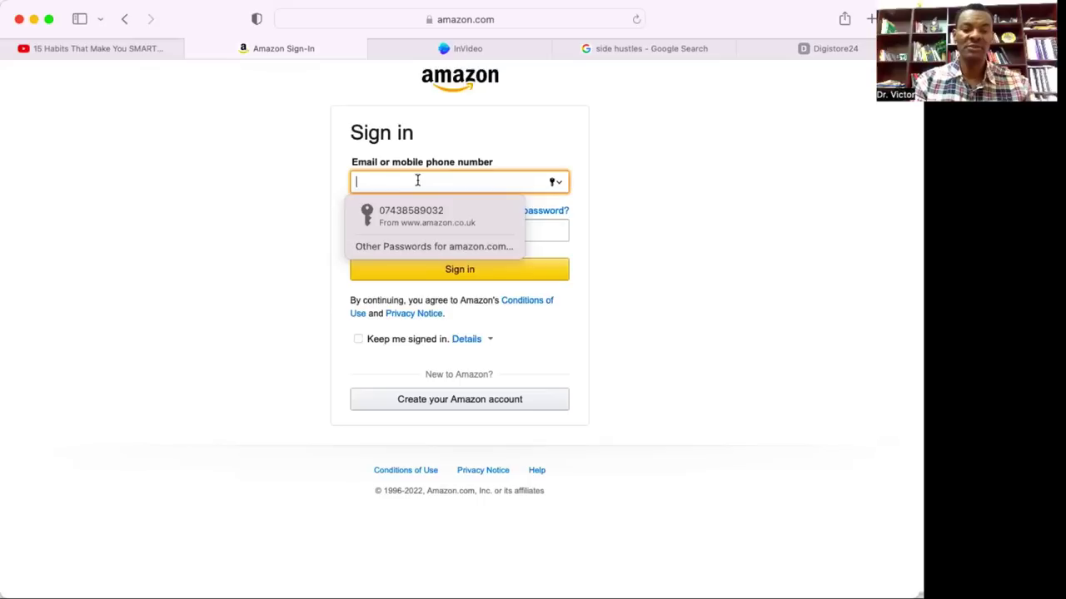
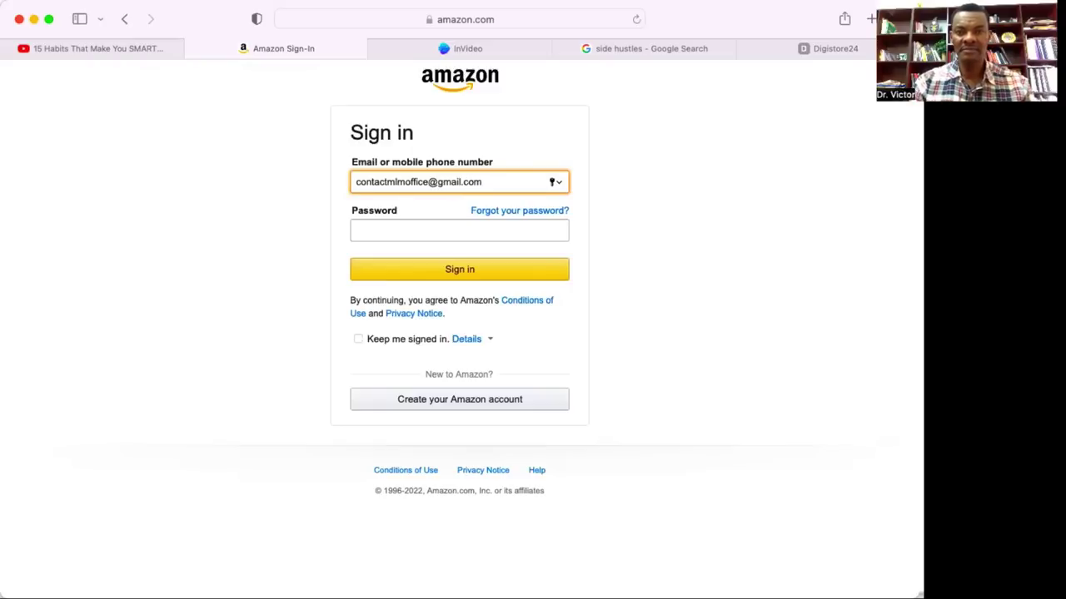
{"action": "left_click", "coordinate": [366, 231]}
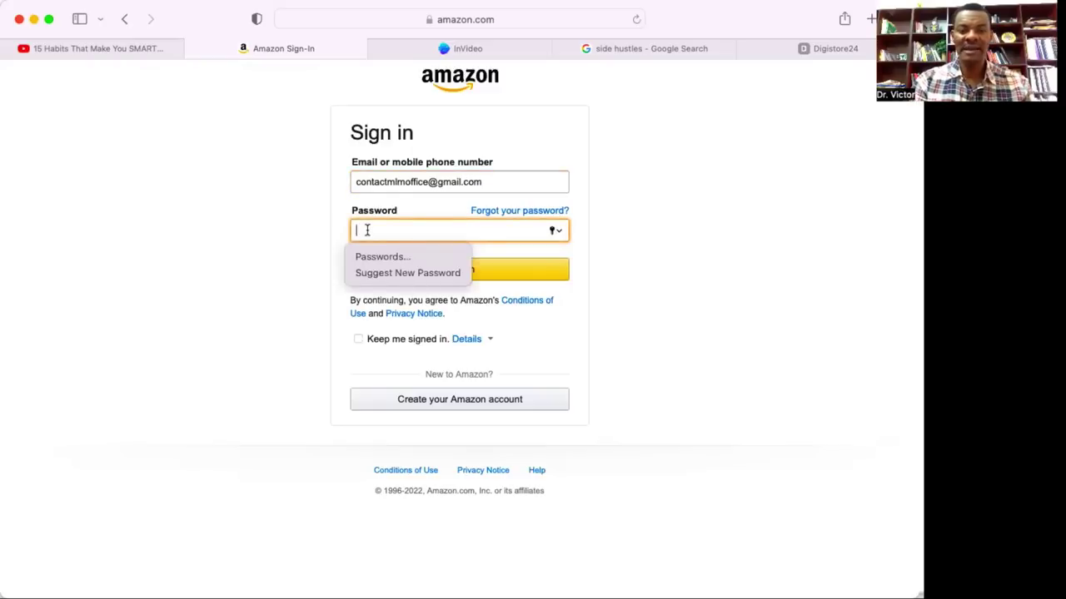
{"action": "type", "text": "••••••"}
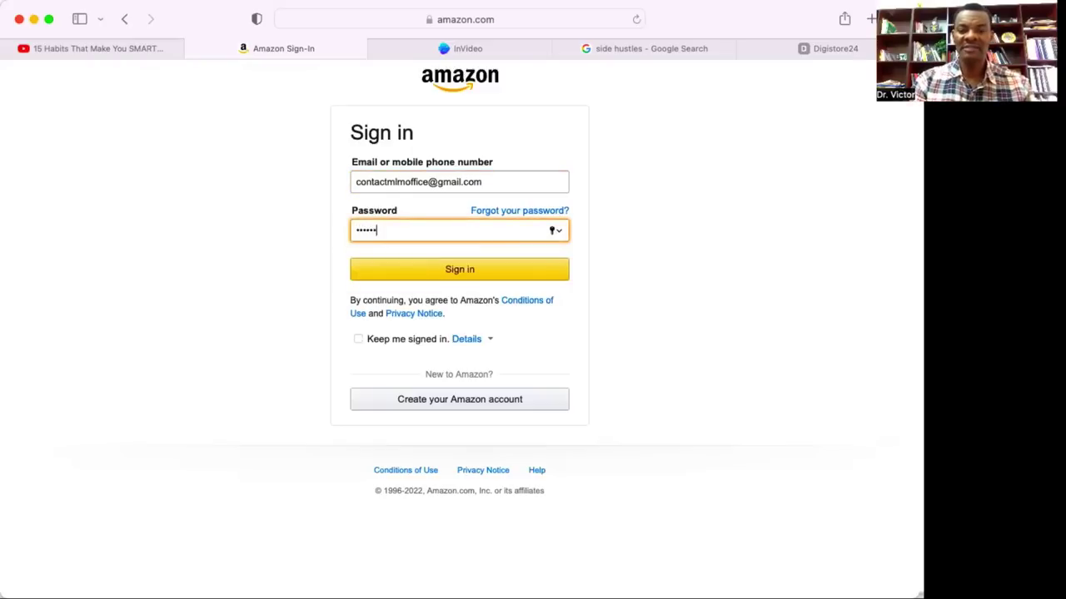
{"action": "type", "text": "•••"}
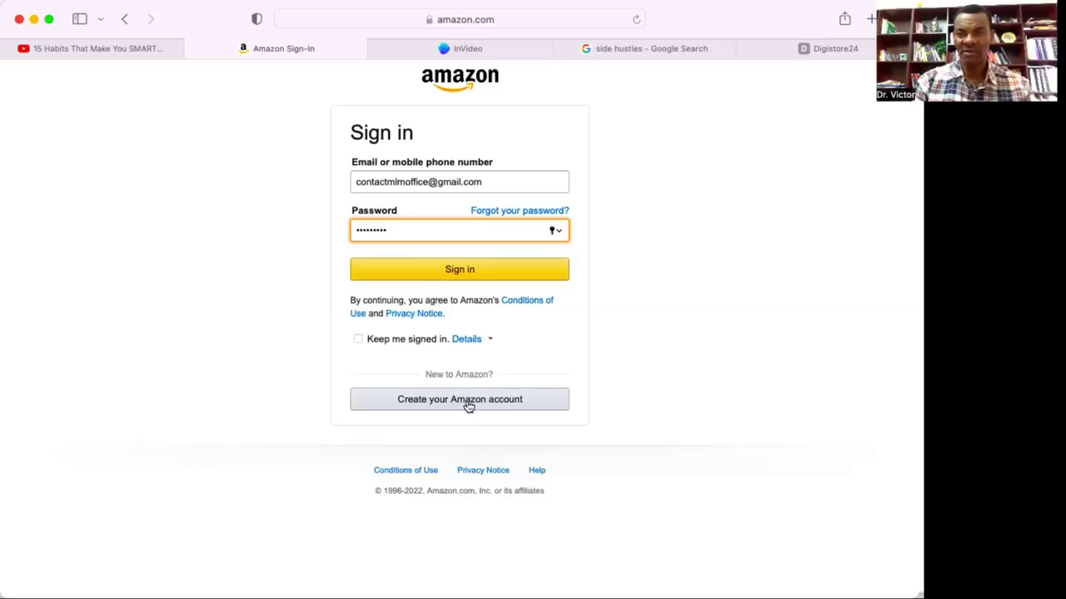
{"action": "left_click", "coordinate": [468, 402]}
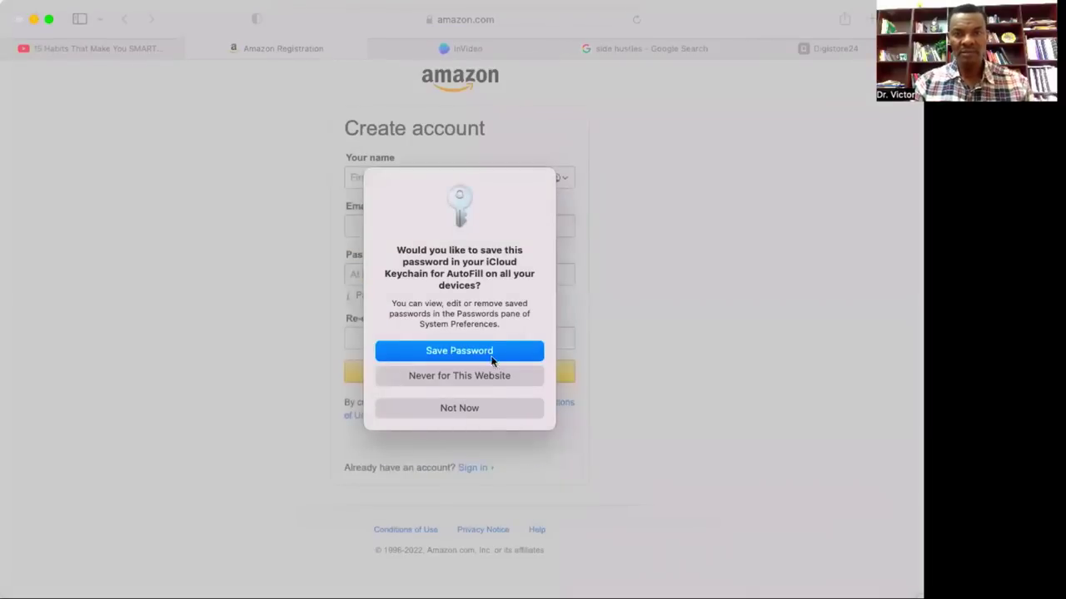
Decline saving the password and enter the account holder's name and e-mail address.
{"action": "left_click", "coordinate": [478, 412]}
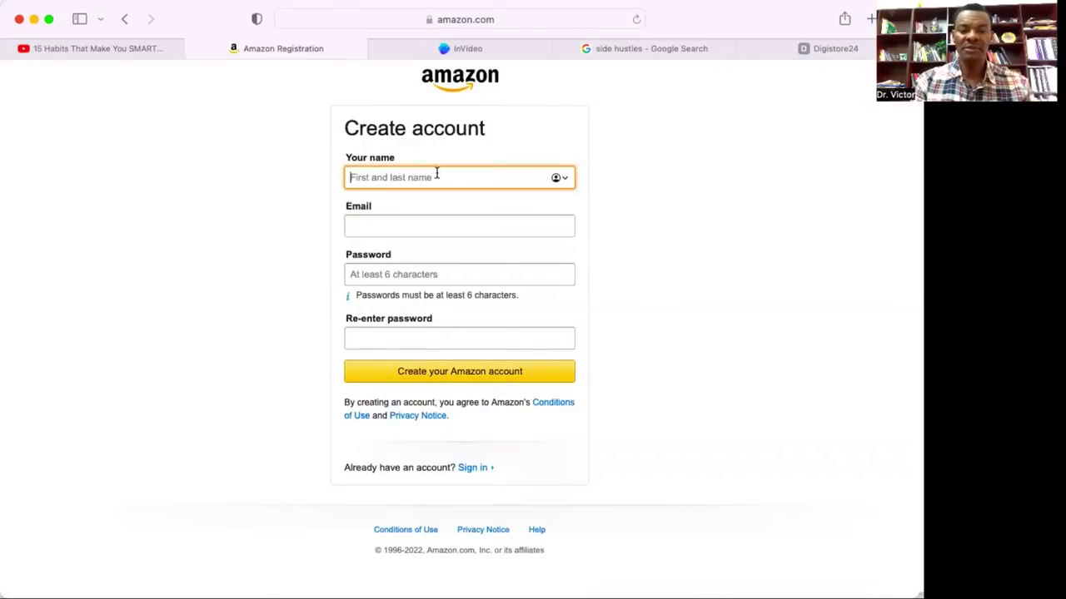
{"action": "type", "text": "VICTOR"}
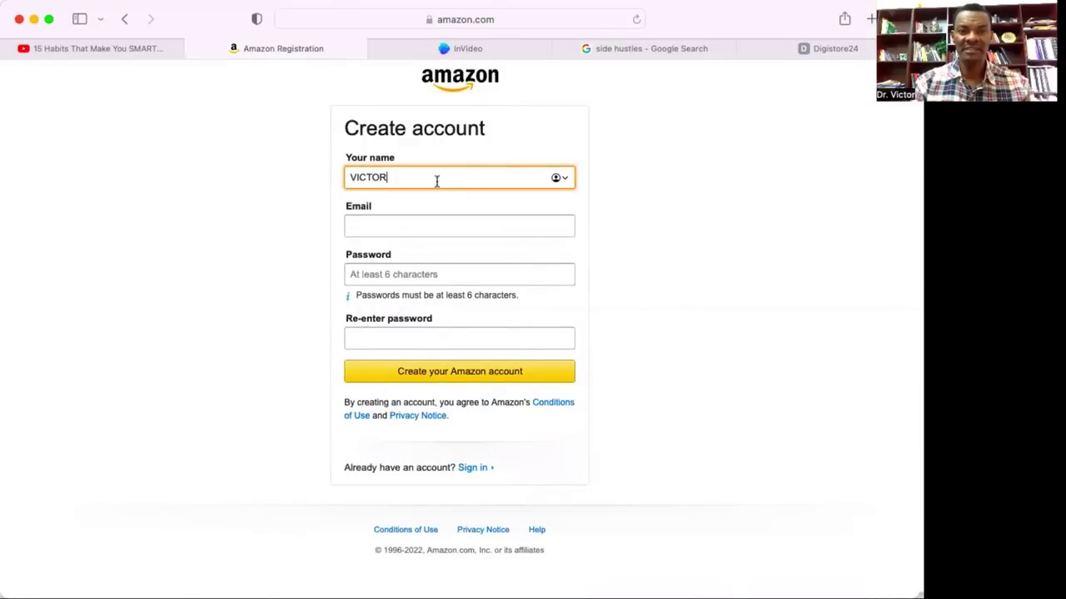
{"action": "left_click", "coordinate": [421, 231]}
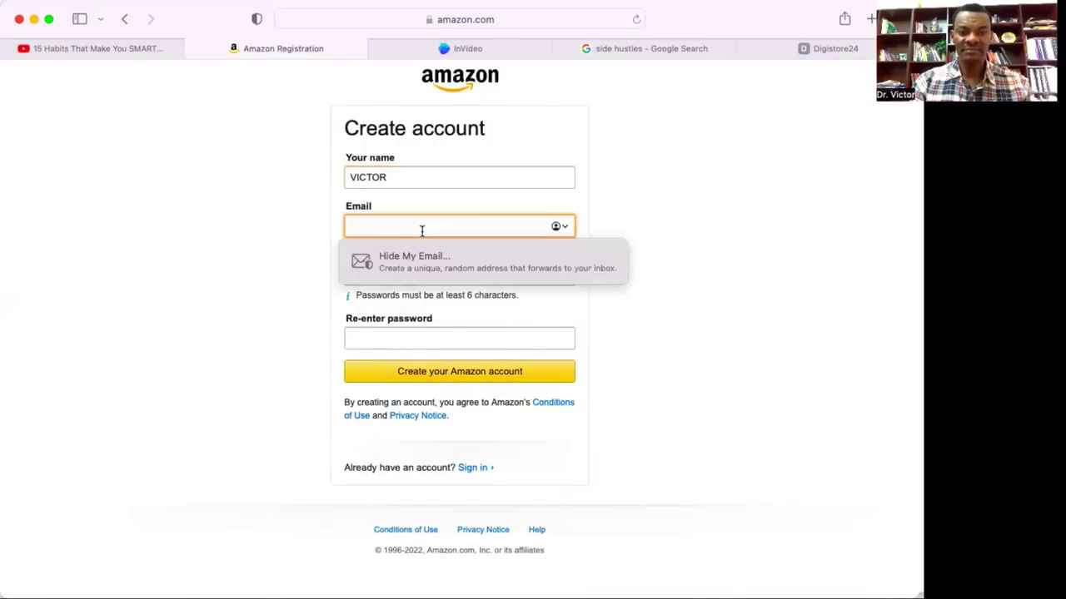
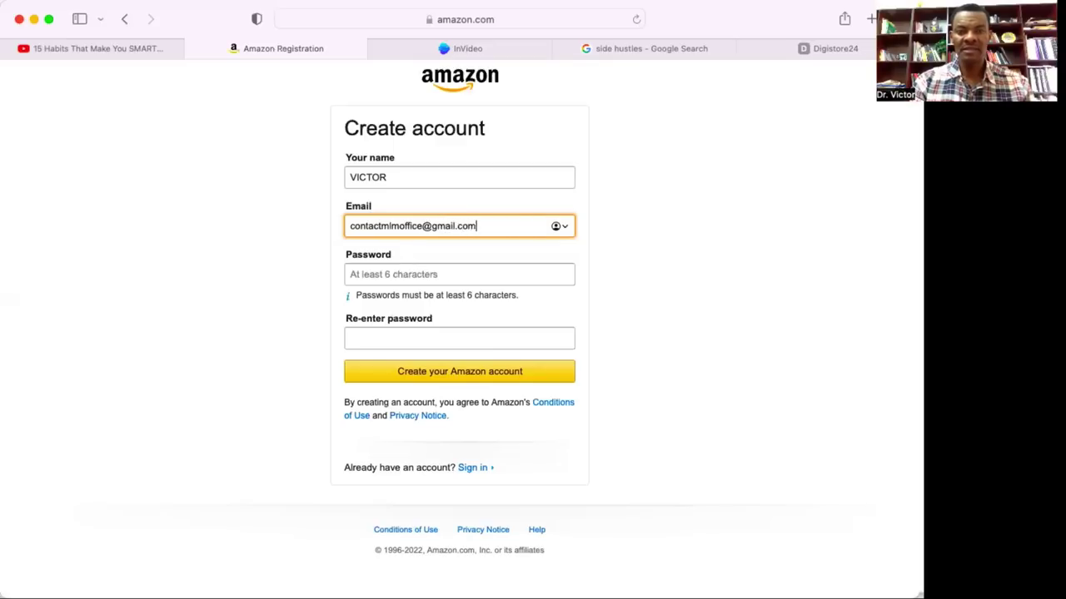
Set and confirm a custom password, submit the registration, and save the password to the keychain.
{"action": "left_click", "coordinate": [400, 277]}
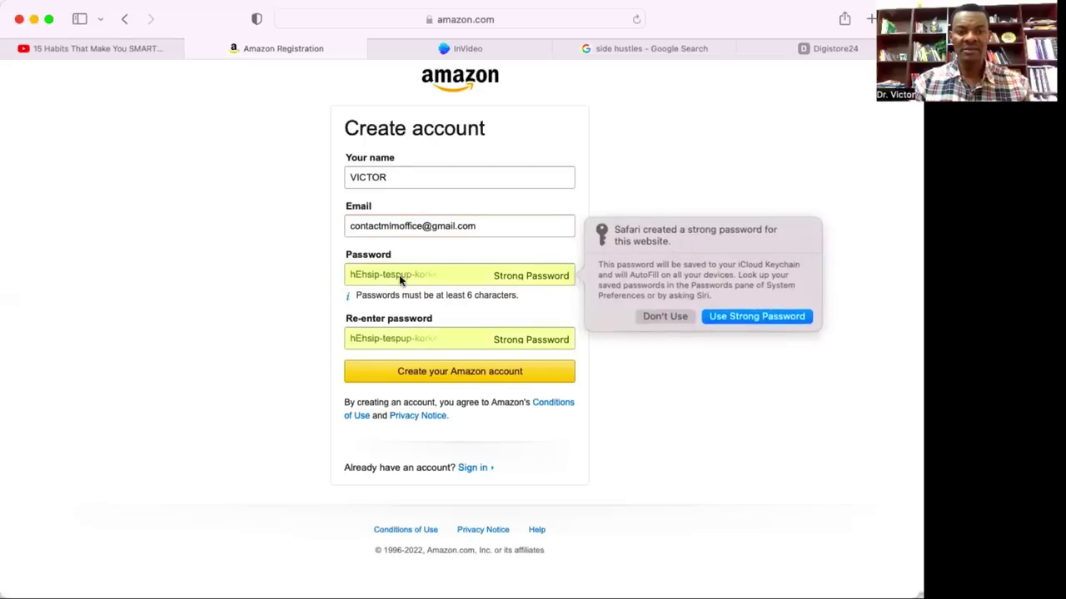
{"action": "left_click", "coordinate": [670, 318]}
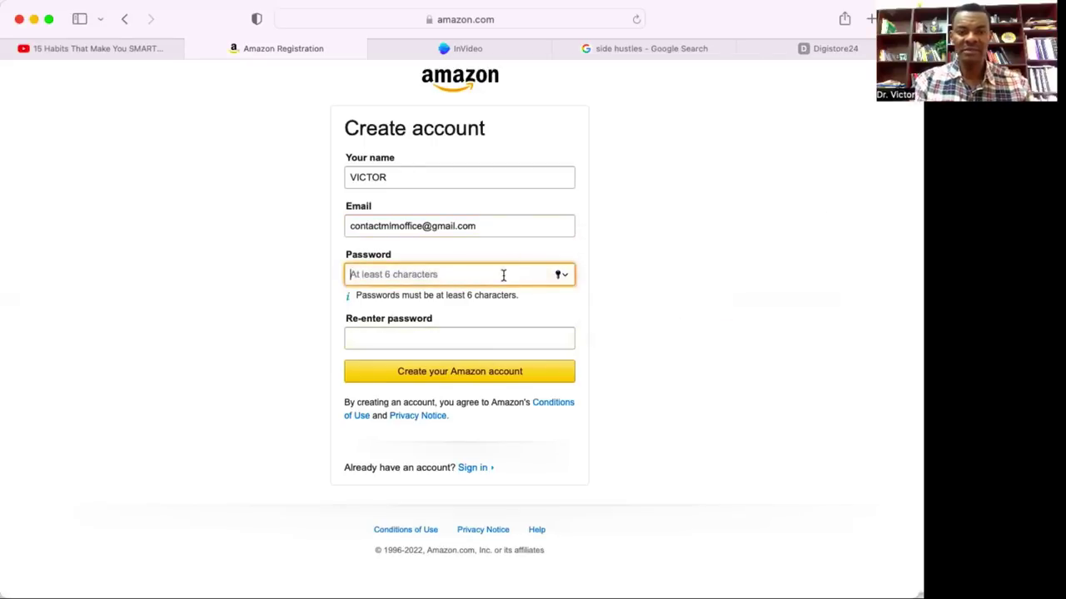
{"action": "type", "text": "••••••"}
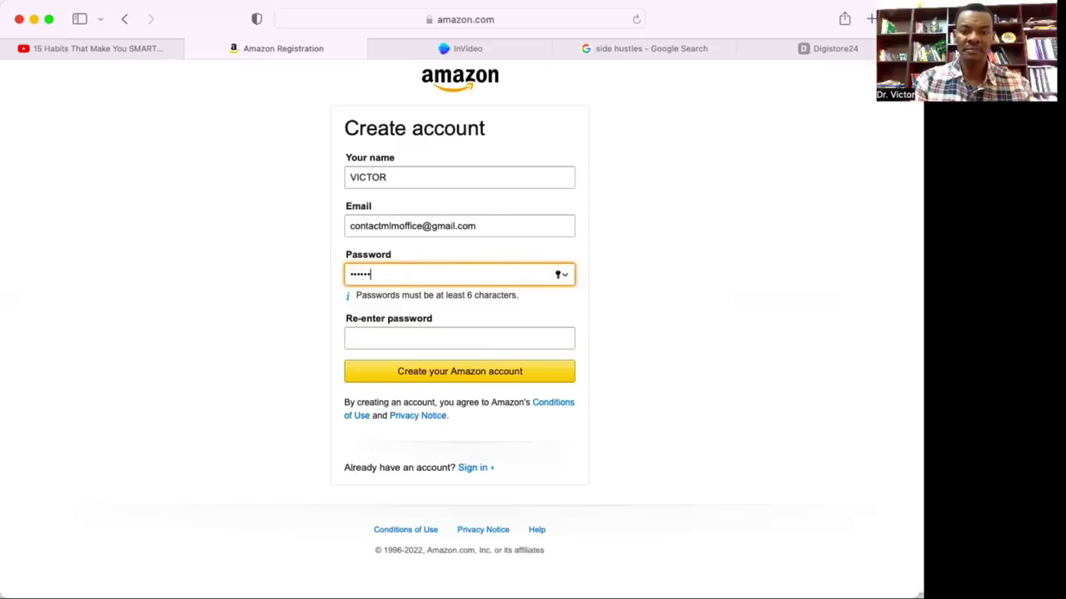
{"action": "type", "text": "•••"}
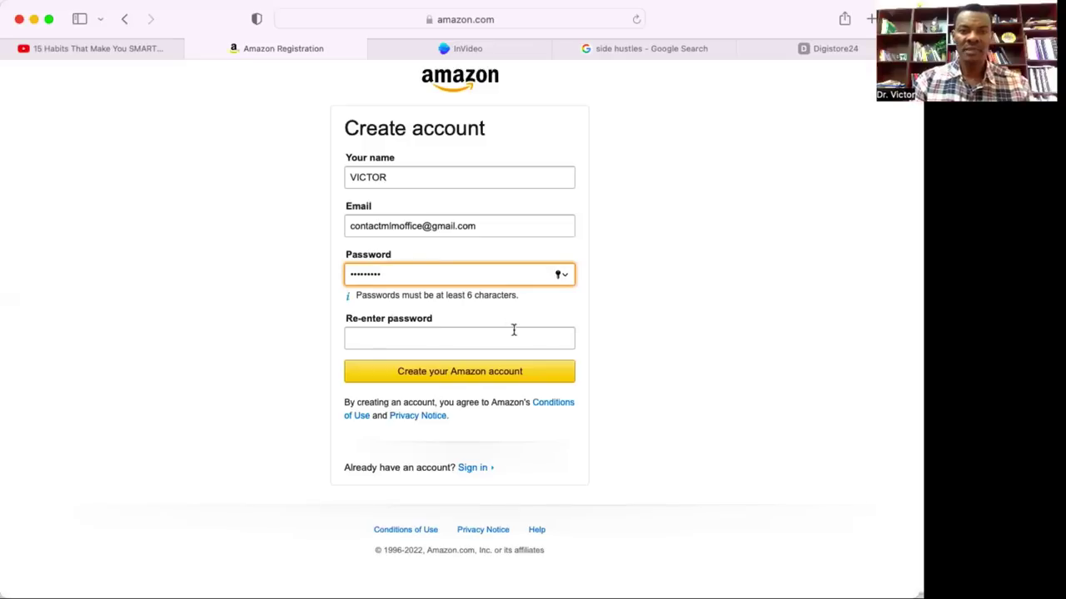
{"action": "left_click", "coordinate": [495, 337]}
{"action": "type", "text": "•••"}
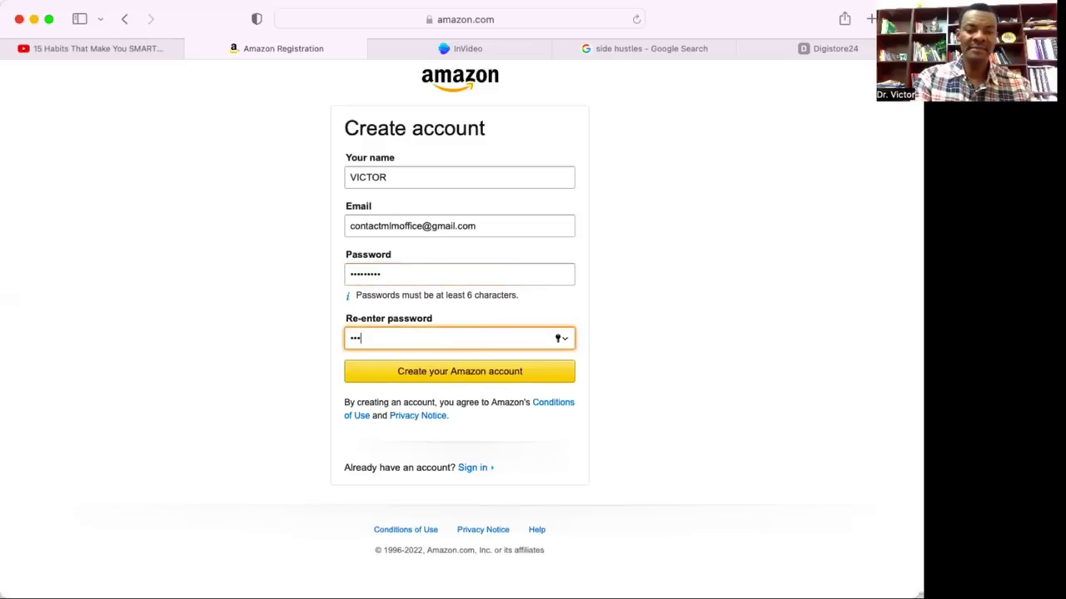
{"action": "type", "text": "••••••"}
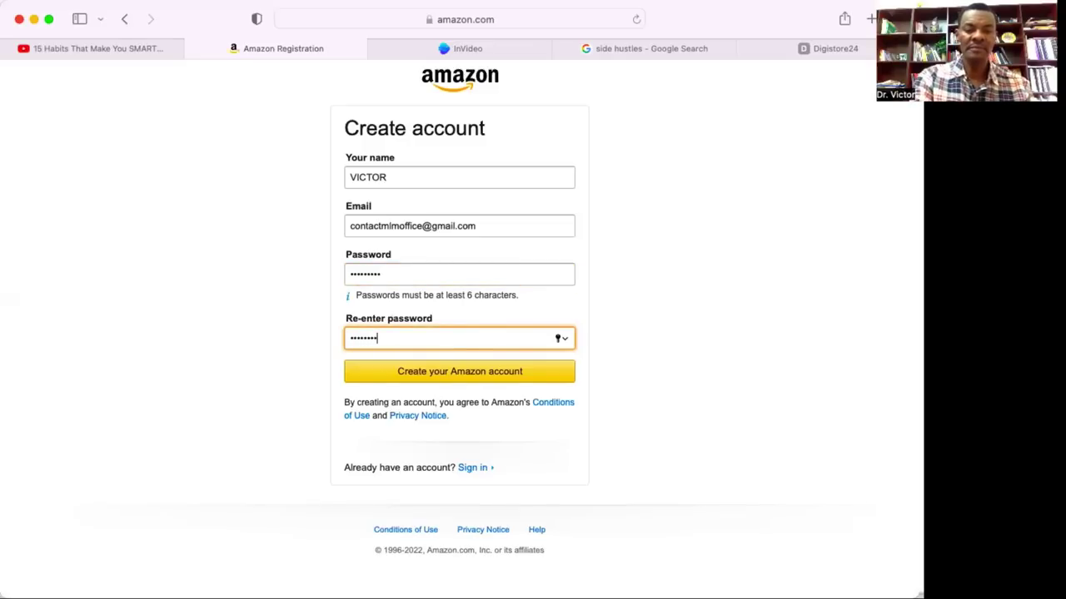
{"action": "type", "text": "•"}
{"action": "left_click", "coordinate": [481, 379]}
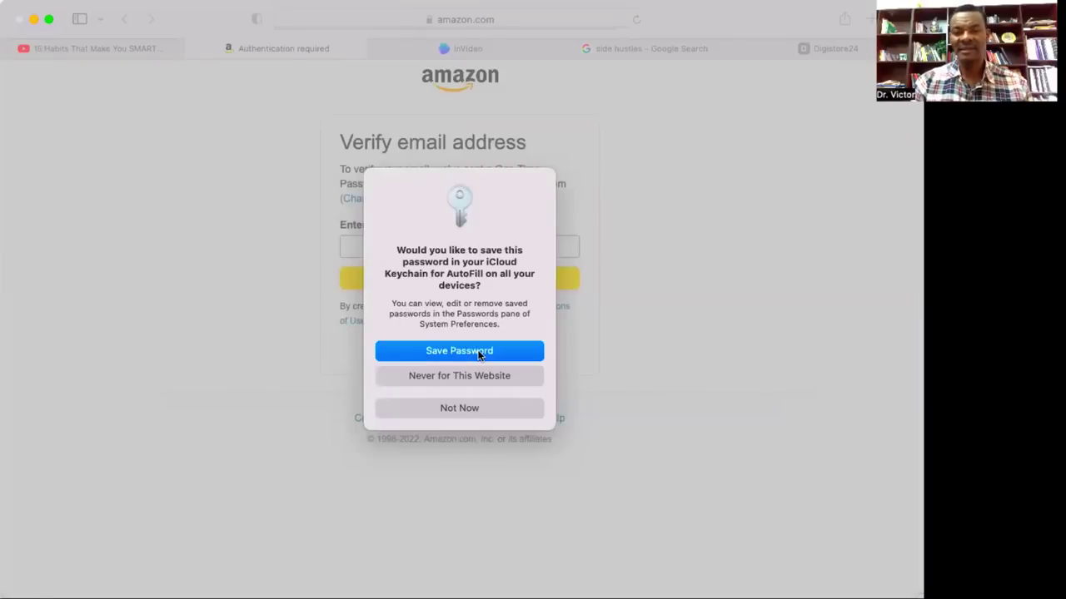
{"action": "left_click", "coordinate": [480, 356]}
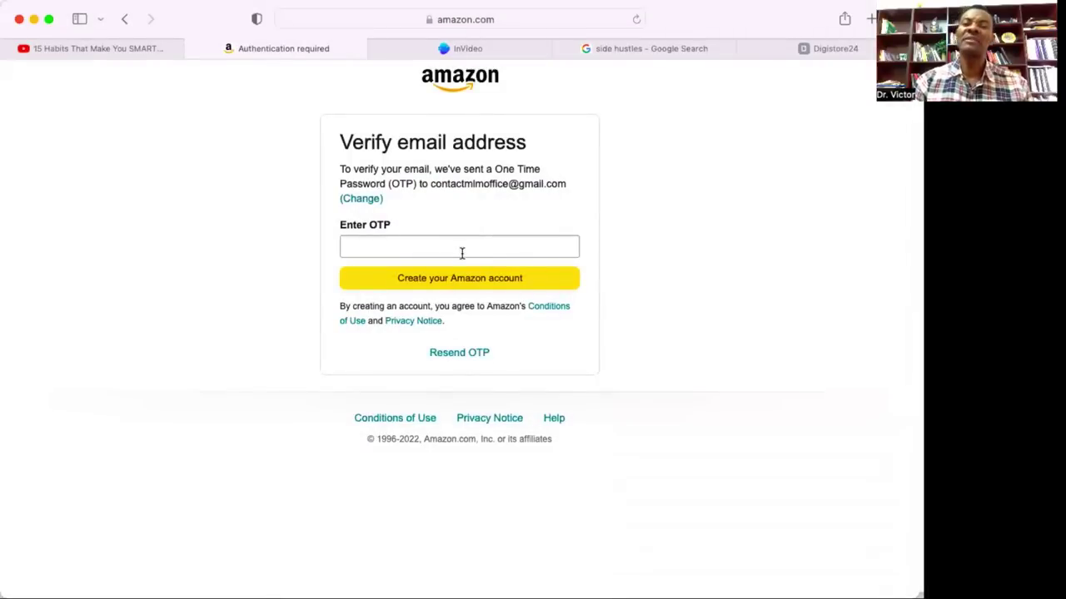
Paste the e-mailed one-time verification code and create the Amazon account.
{"action": "left_click", "coordinate": [457, 249]}
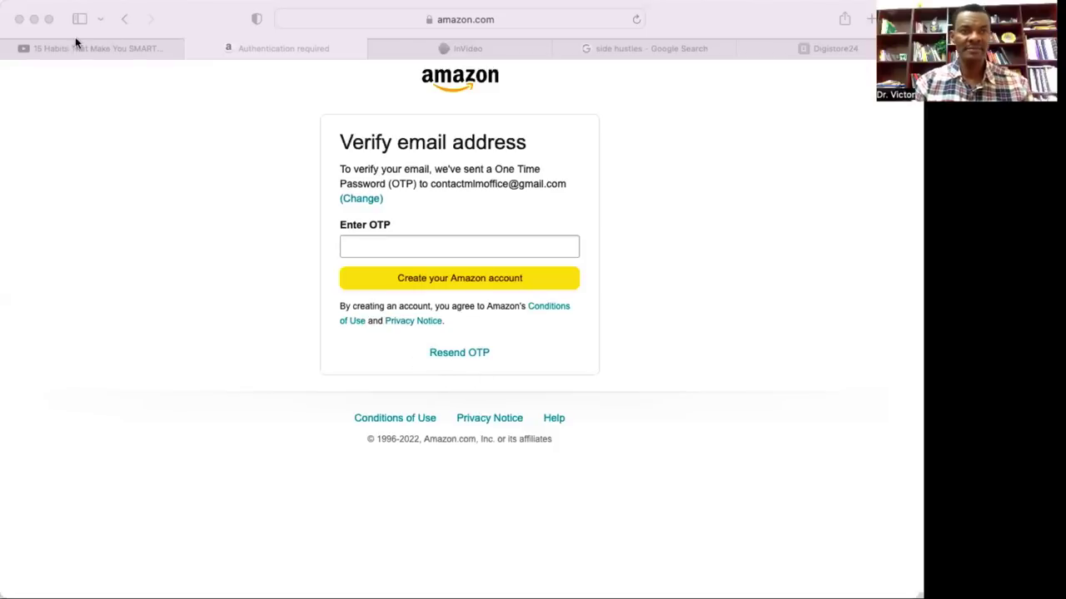
{"action": "left_click", "coordinate": [429, 244]}
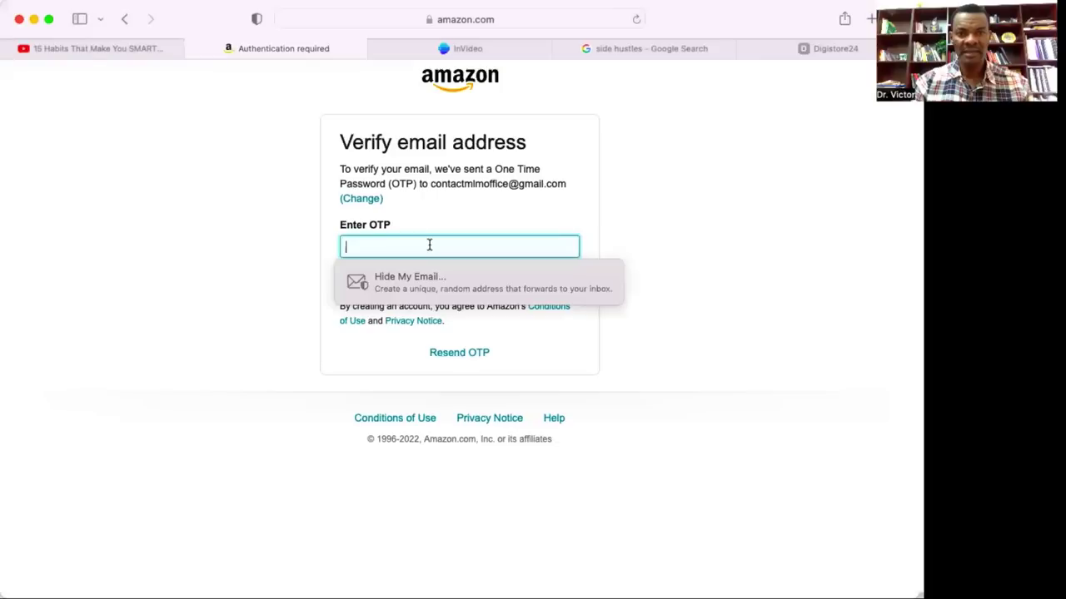
{"action": "key", "text": "super+v"}
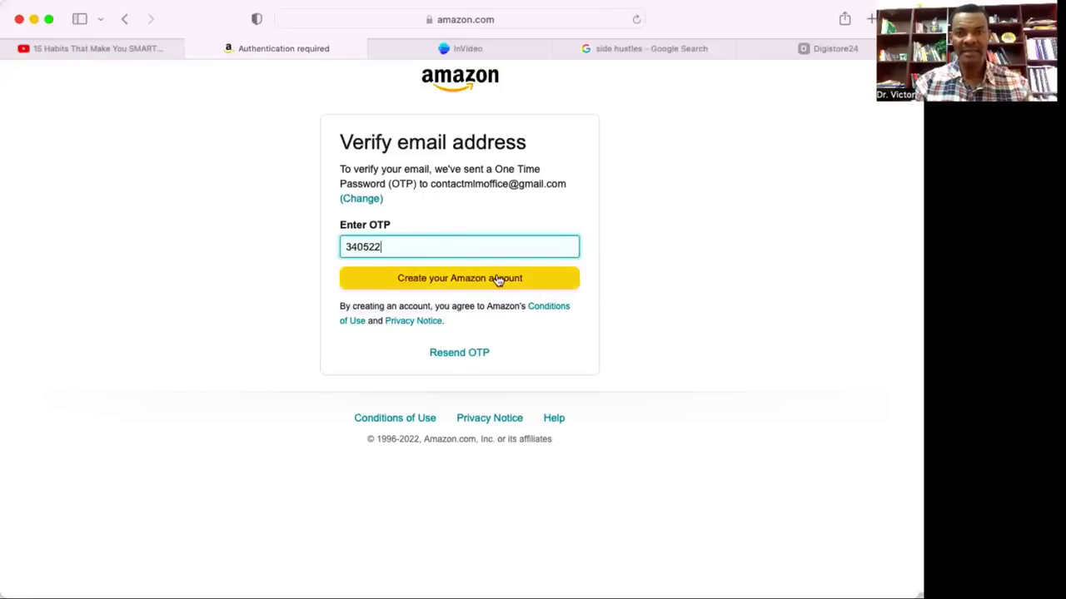
{"action": "left_click", "coordinate": [497, 279]}
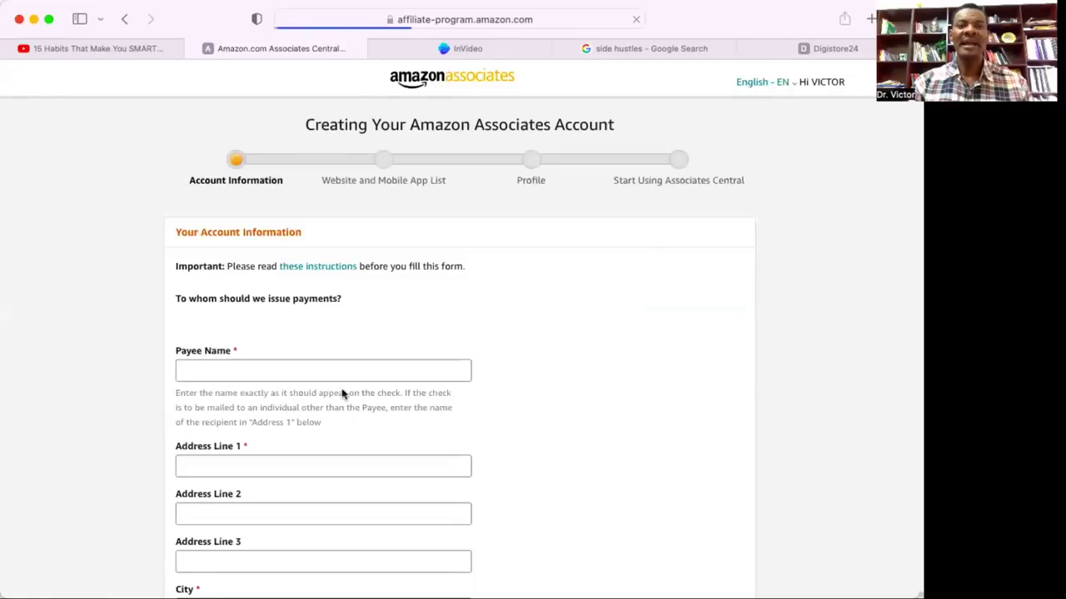
{"action": "scroll", "coordinate": [430, 403], "scroll_direction": "down", "scroll_amount": 1}
{"action": "scroll", "coordinate": [431, 403], "scroll_direction": "down", "scroll_amount": 1}
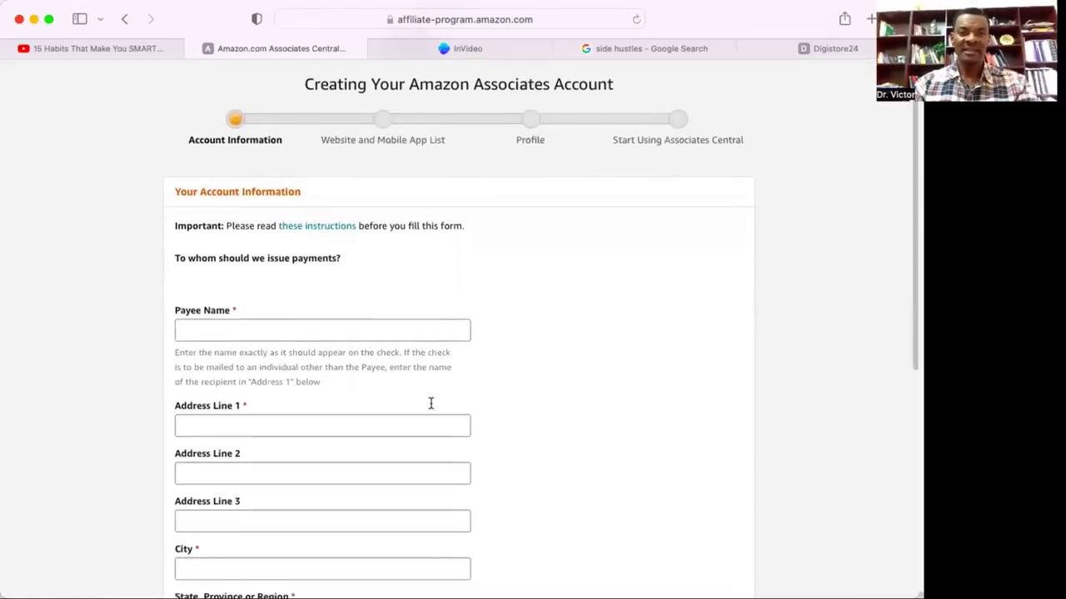
{"action": "scroll", "coordinate": [431, 408], "scroll_direction": "down", "scroll_amount": 2}
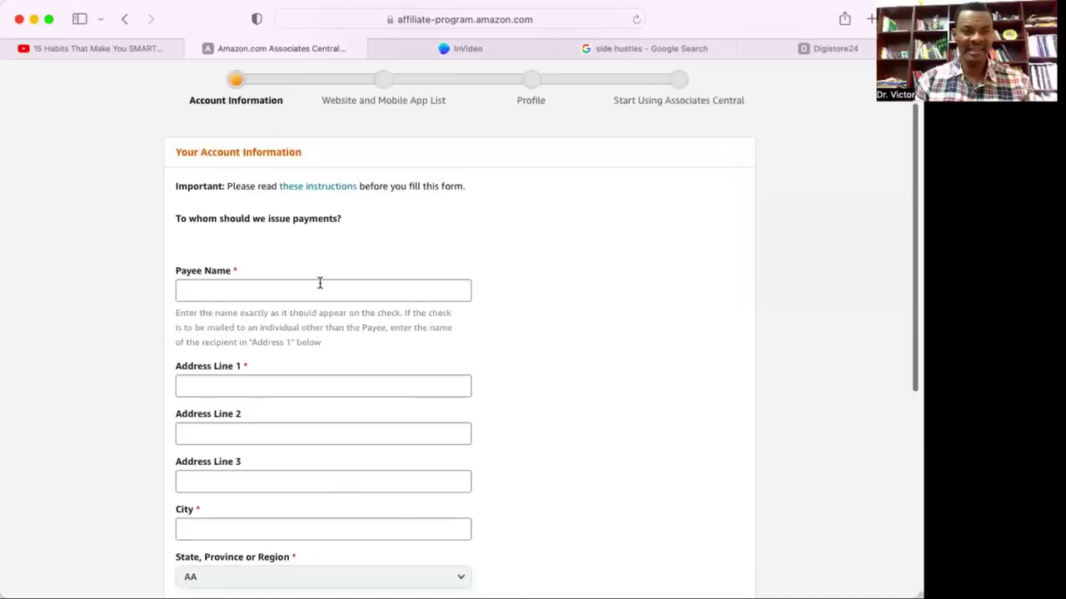
{"action": "scroll", "coordinate": [320, 283], "scroll_direction": "down", "scroll_amount": 2}
{"action": "scroll", "coordinate": [332, 358], "scroll_direction": "down", "scroll_amount": 1}
{"action": "scroll", "coordinate": [331, 359], "scroll_direction": "down", "scroll_amount": 7}
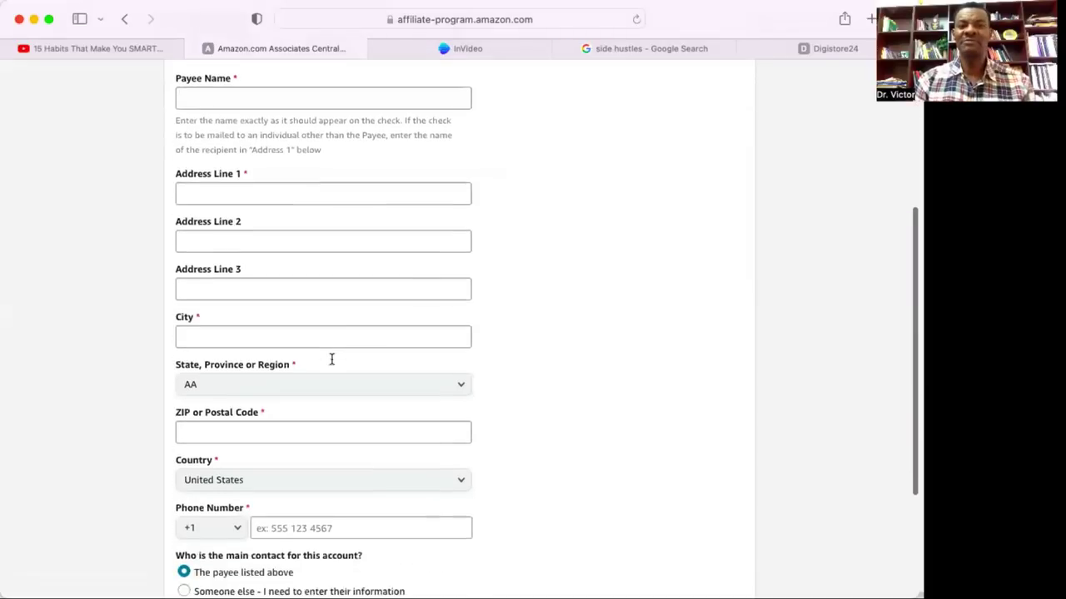
{"action": "scroll", "coordinate": [332, 359], "scroll_direction": "down", "scroll_amount": 1}
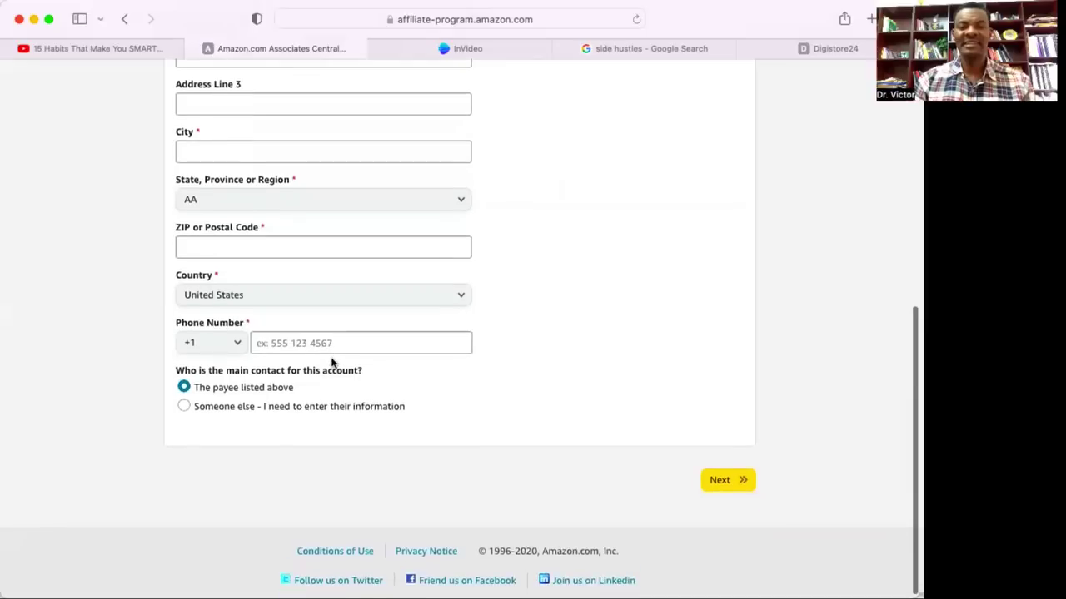
{"action": "scroll", "coordinate": [331, 362], "scroll_direction": "up", "scroll_amount": 7}
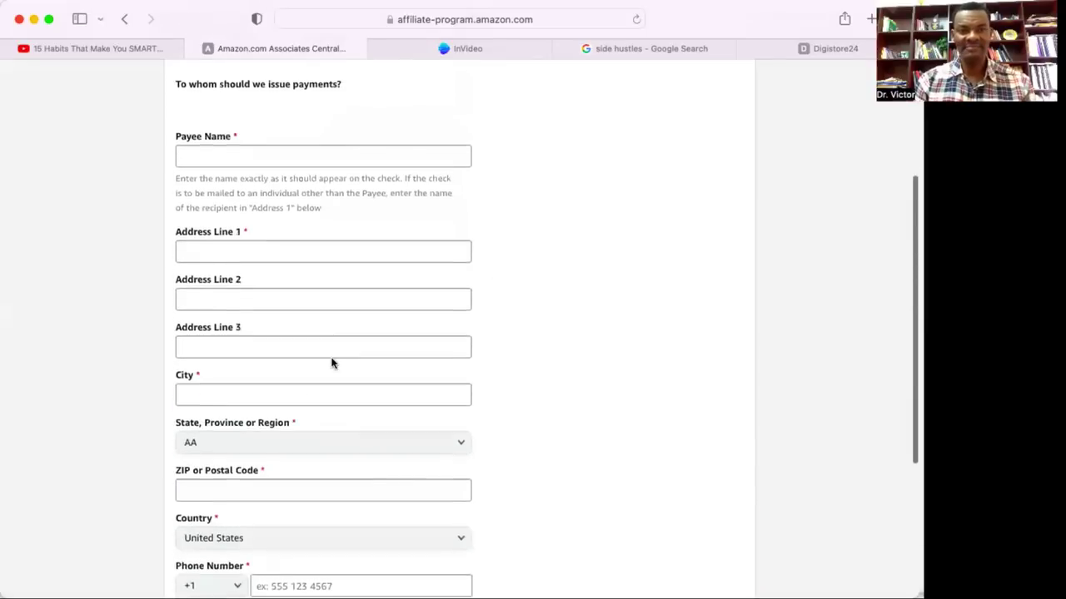
{"action": "scroll", "coordinate": [331, 363], "scroll_direction": "down", "scroll_amount": 7}
{"action": "scroll", "coordinate": [331, 363], "scroll_direction": "up", "scroll_amount": 13}
{"action": "scroll", "coordinate": [331, 363], "scroll_direction": "down", "scroll_amount": 3}
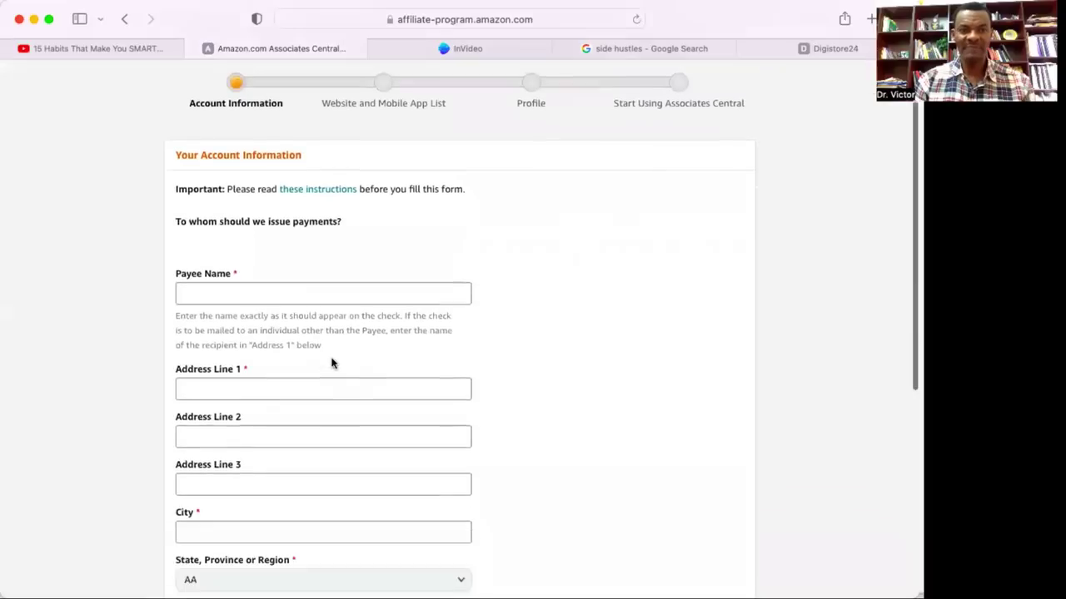
{"action": "left_click", "coordinate": [287, 290]}
Enter the payee's name, street address line 1 and city in the payment form.
{"action": "type", "text": "V"}
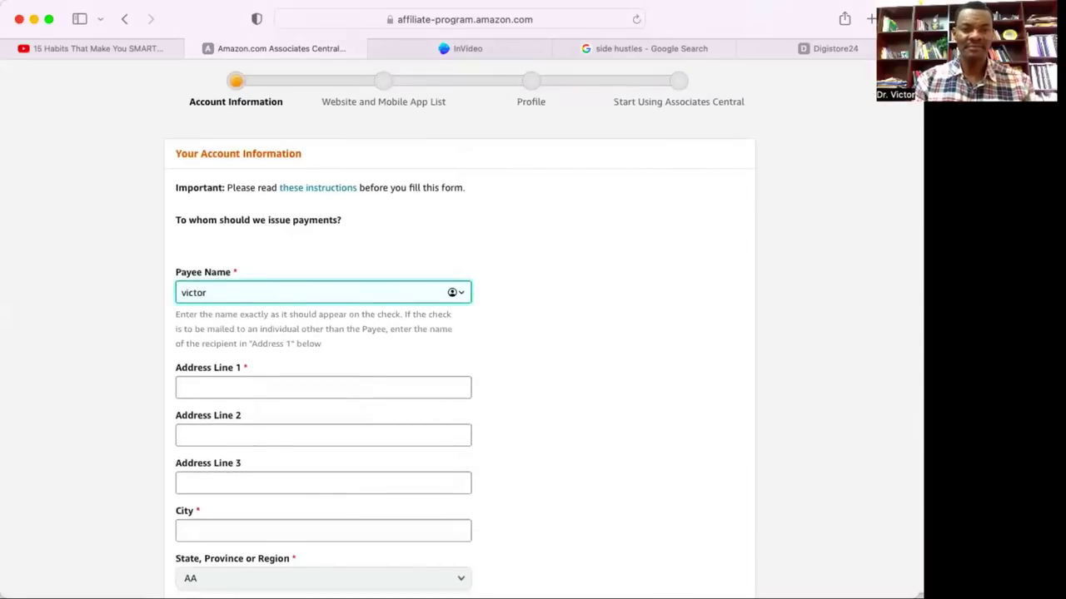
{"action": "type", "text": "ictor"}
{"action": "left_click", "coordinate": [250, 384]}
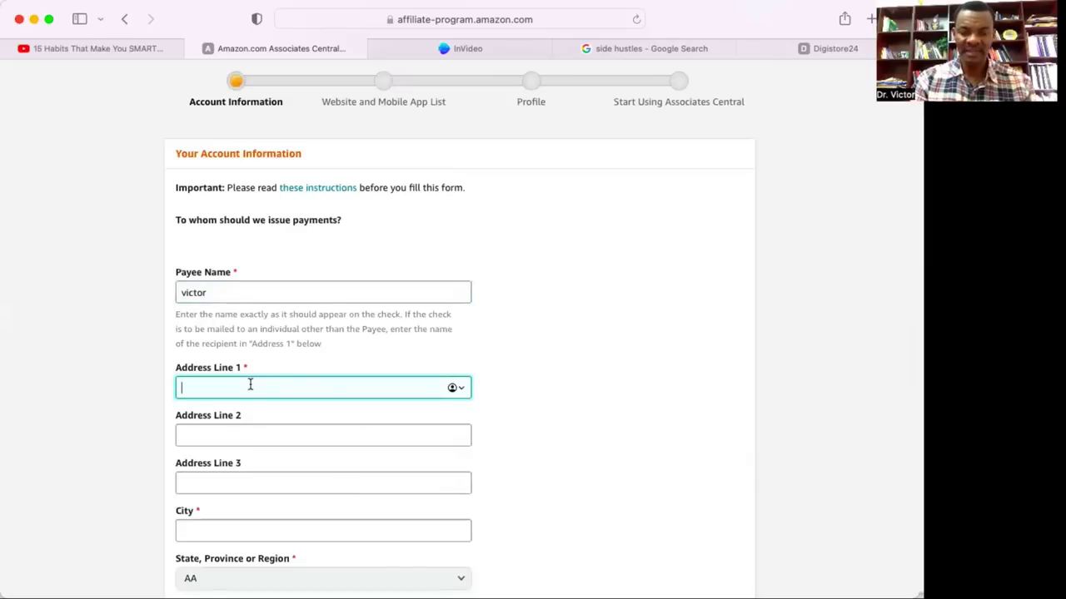
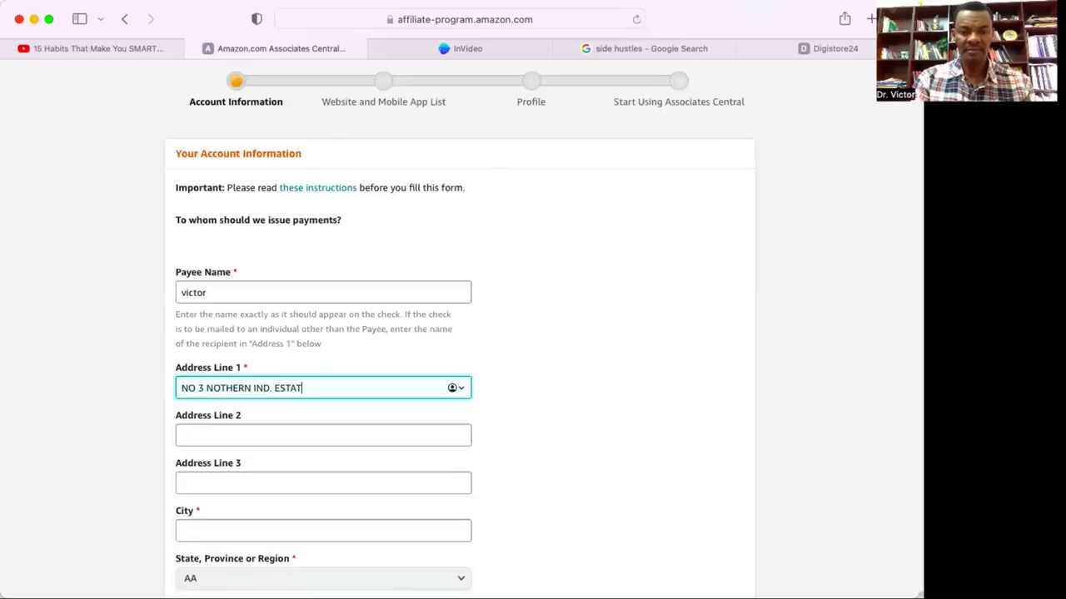
{"action": "scroll", "coordinate": [245, 466], "scroll_direction": "down", "scroll_amount": 3}
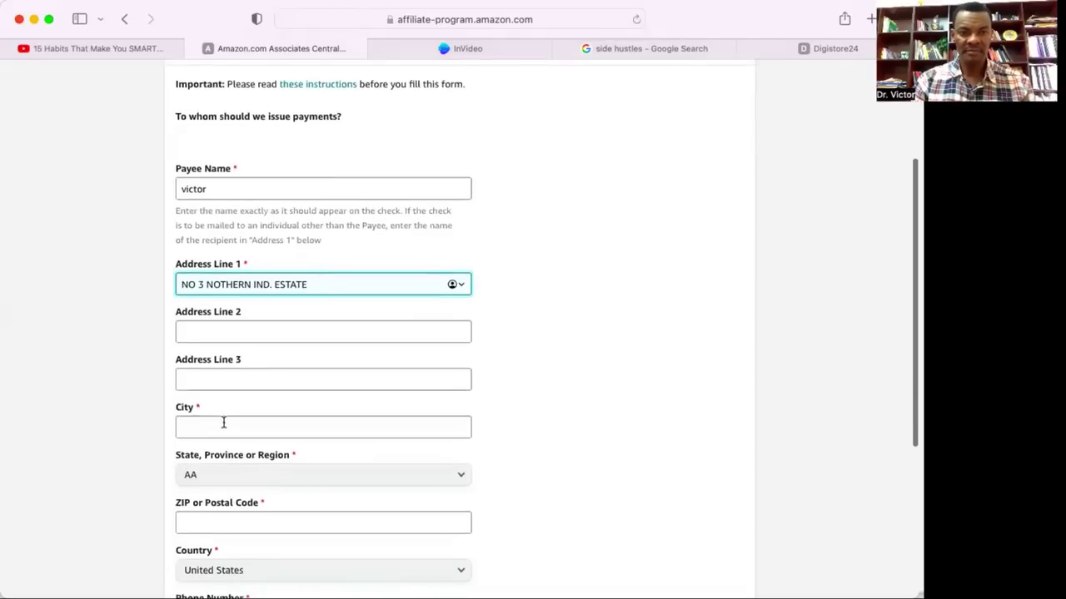
{"action": "left_click", "coordinate": [223, 426]}
{"action": "type", "text": "CALABAR"}
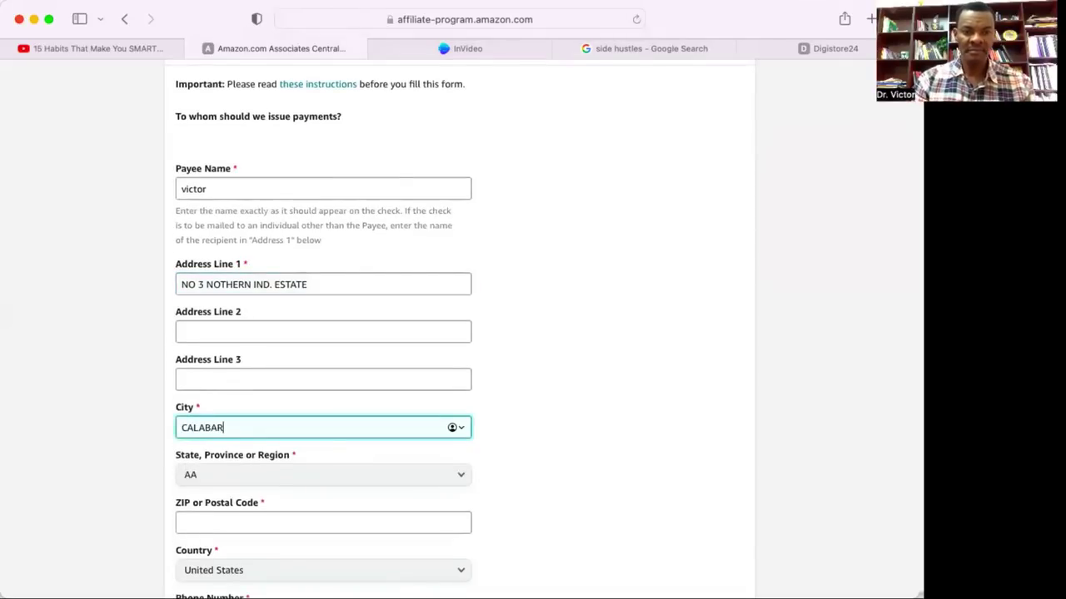
{"action": "scroll", "coordinate": [361, 375], "scroll_direction": "down", "scroll_amount": 4}
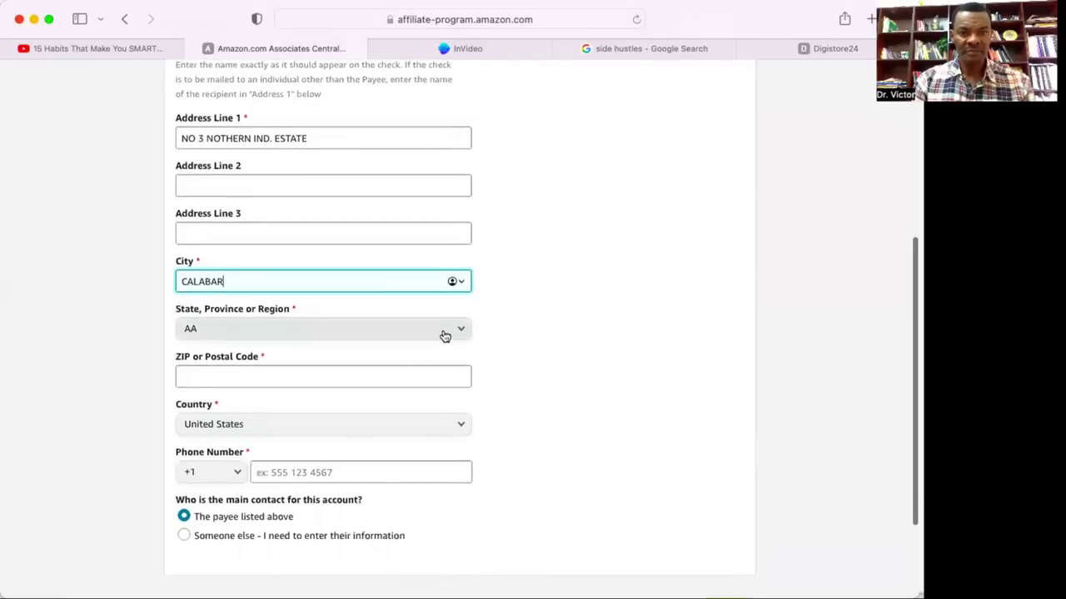
Open the state and region list, then close it leaving AA unchanged.
{"action": "left_click", "coordinate": [446, 332]}
{"action": "scroll", "coordinate": [370, 473], "scroll_direction": "down", "scroll_amount": 5}
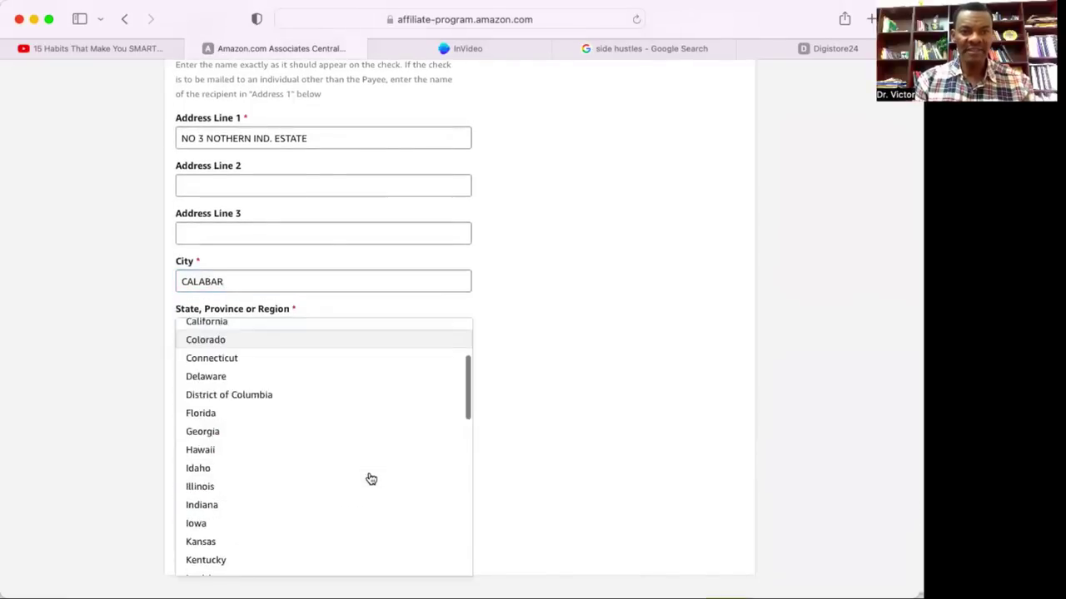
{"action": "scroll", "coordinate": [372, 479], "scroll_direction": "down", "scroll_amount": 10}
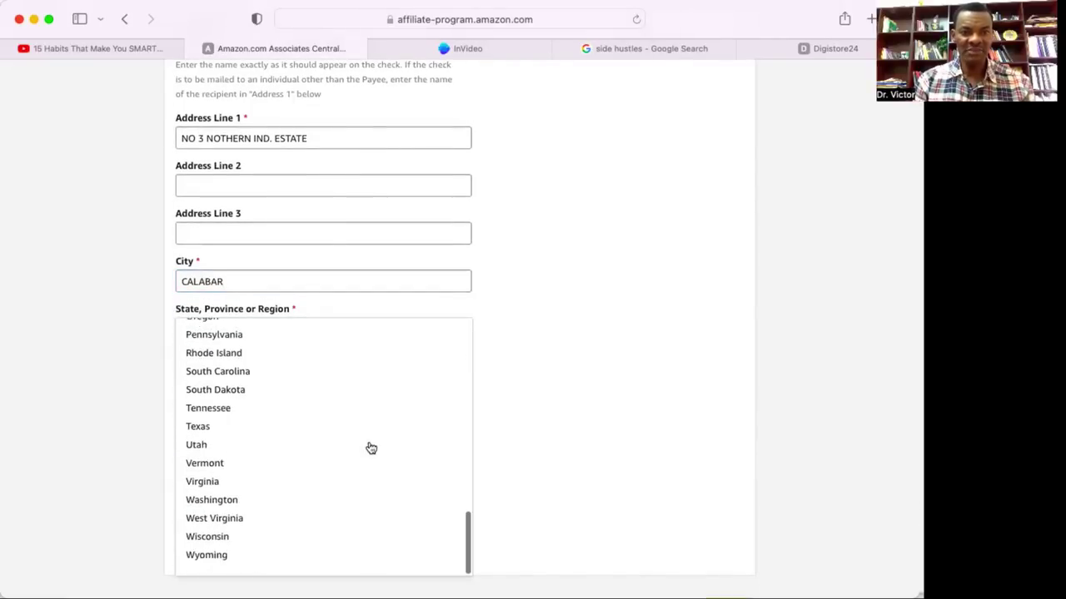
{"action": "left_click", "coordinate": [559, 472]}
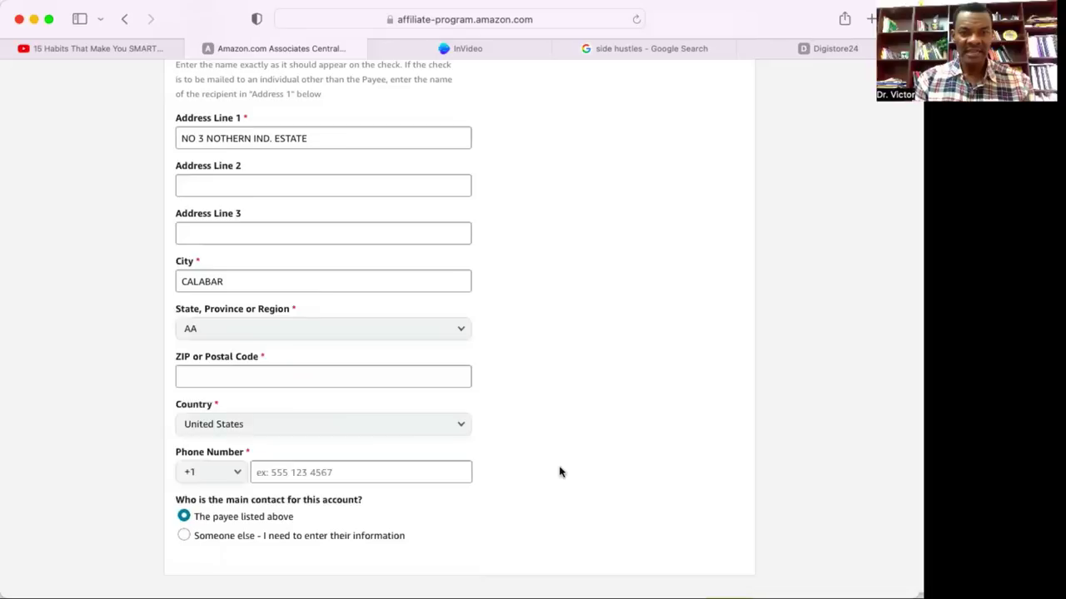
Choose Nigeria from the Country dropdown.
{"action": "left_click", "coordinate": [306, 427]}
{"action": "scroll", "coordinate": [300, 344], "scroll_direction": "down", "scroll_amount": 6}
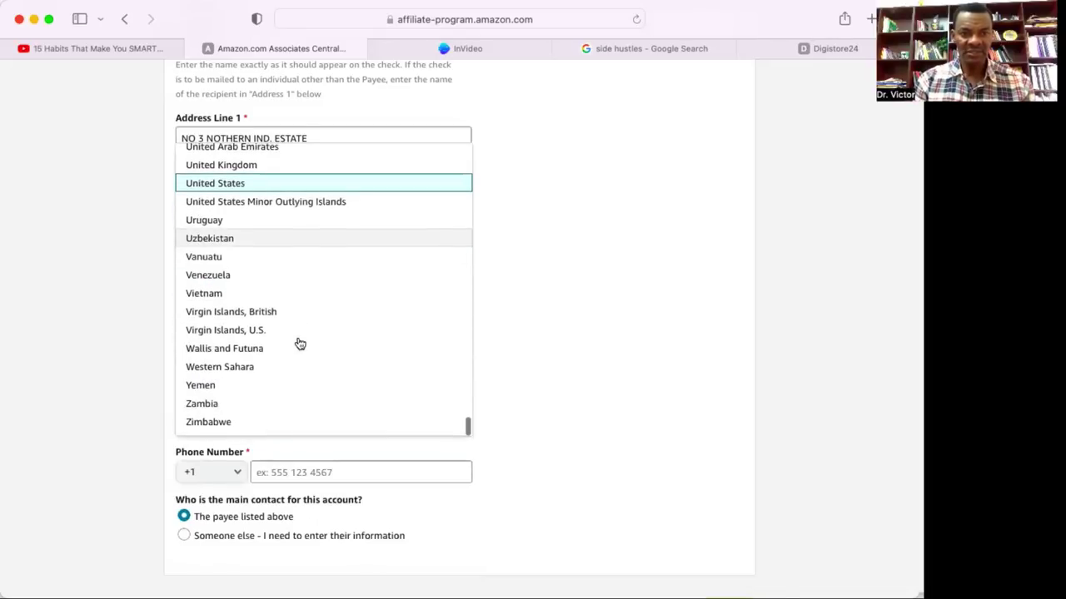
{"action": "scroll", "coordinate": [300, 344], "scroll_direction": "up", "scroll_amount": 5}
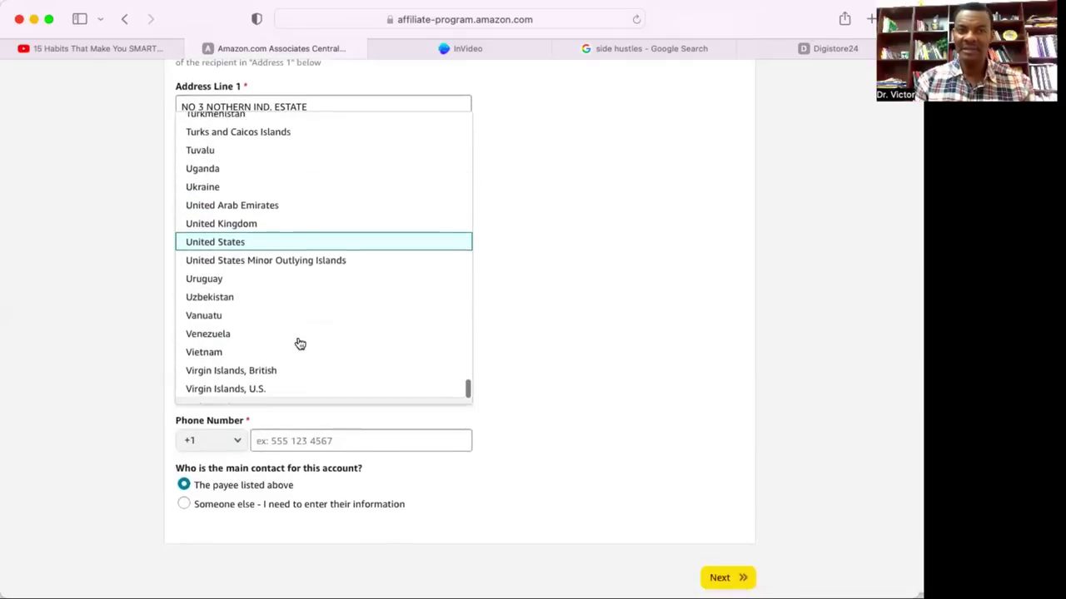
{"action": "scroll", "coordinate": [300, 343], "scroll_direction": "up", "scroll_amount": 5}
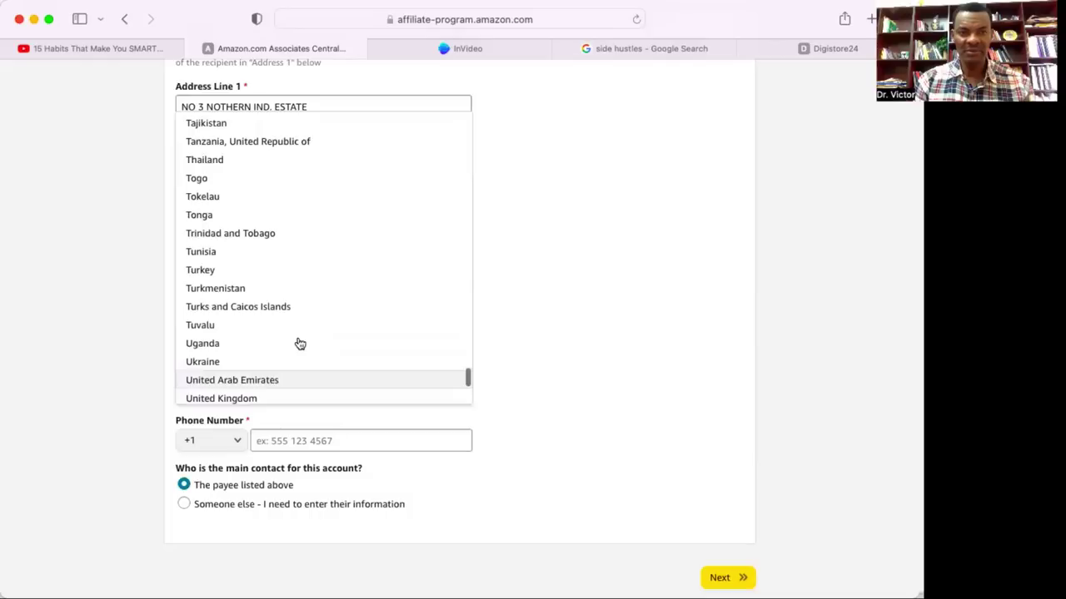
{"action": "scroll", "coordinate": [300, 344], "scroll_direction": "up", "scroll_amount": 6}
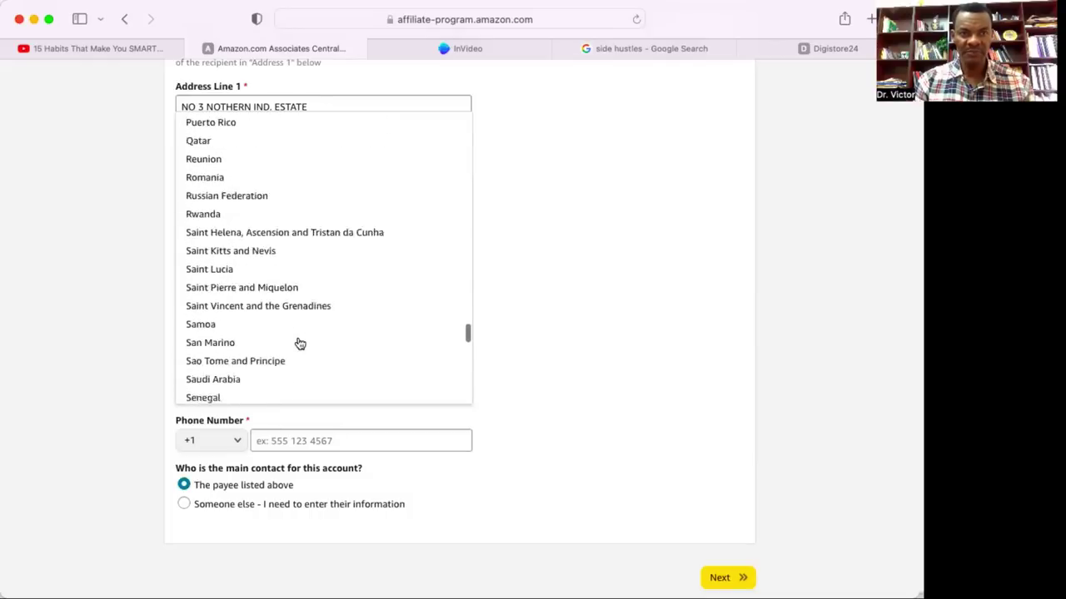
{"action": "scroll", "coordinate": [300, 343], "scroll_direction": "up", "scroll_amount": 4}
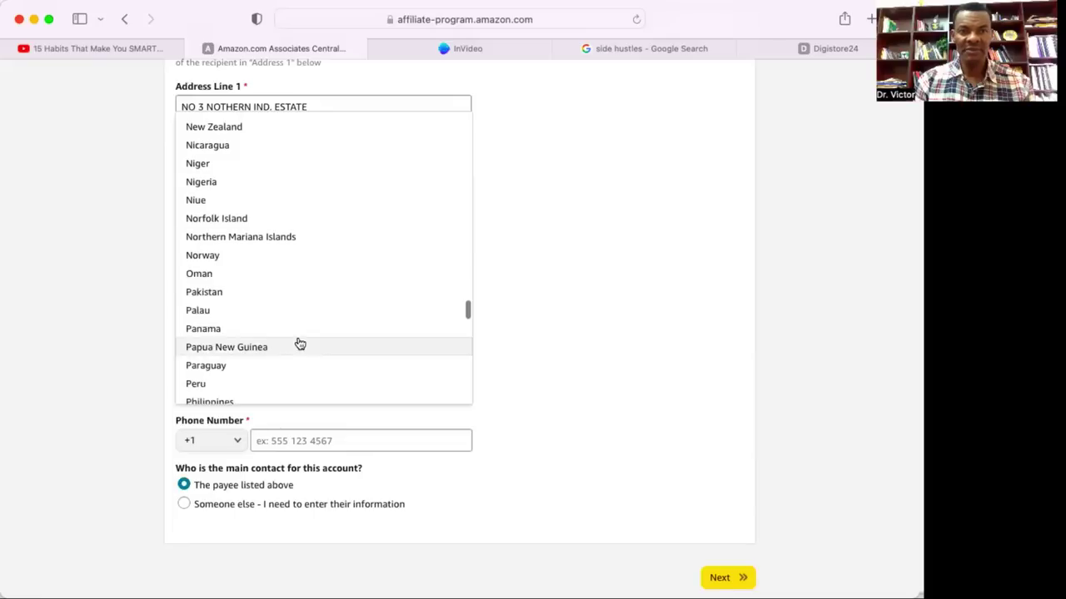
{"action": "scroll", "coordinate": [279, 320], "scroll_direction": "up", "scroll_amount": 1}
{"action": "scroll", "coordinate": [249, 275], "scroll_direction": "up", "scroll_amount": 1}
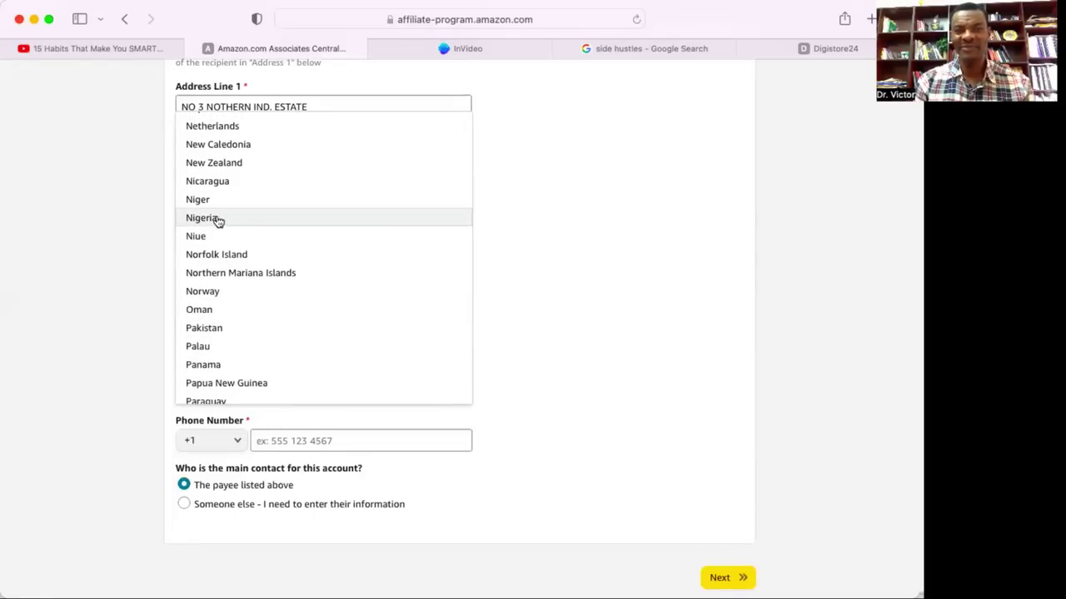
{"action": "left_click", "coordinate": [218, 219]}
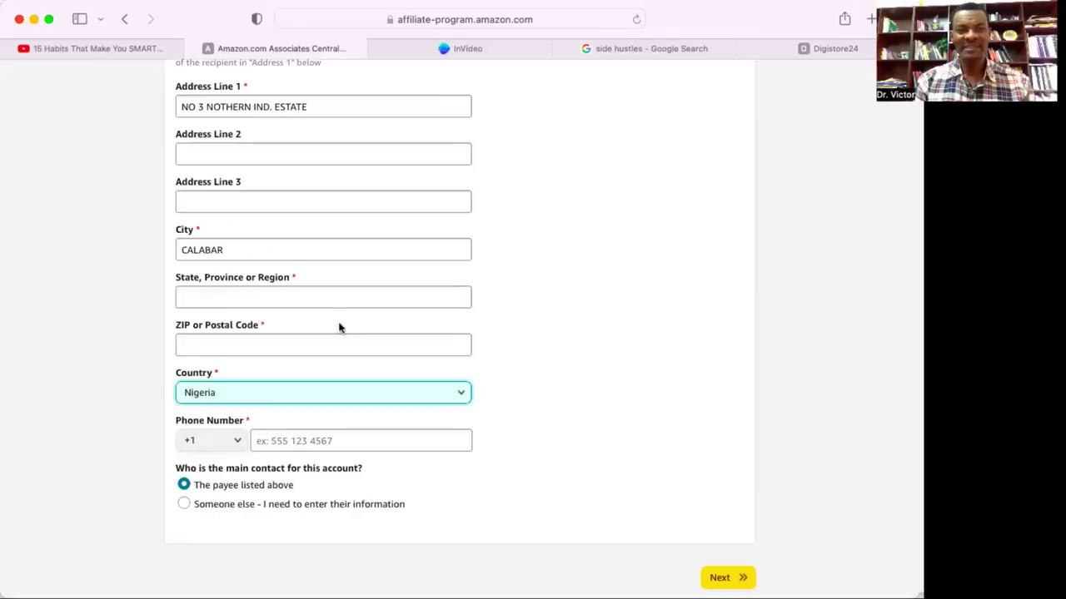
Fill in the payee's state and postal code.
{"action": "left_click", "coordinate": [280, 298]}
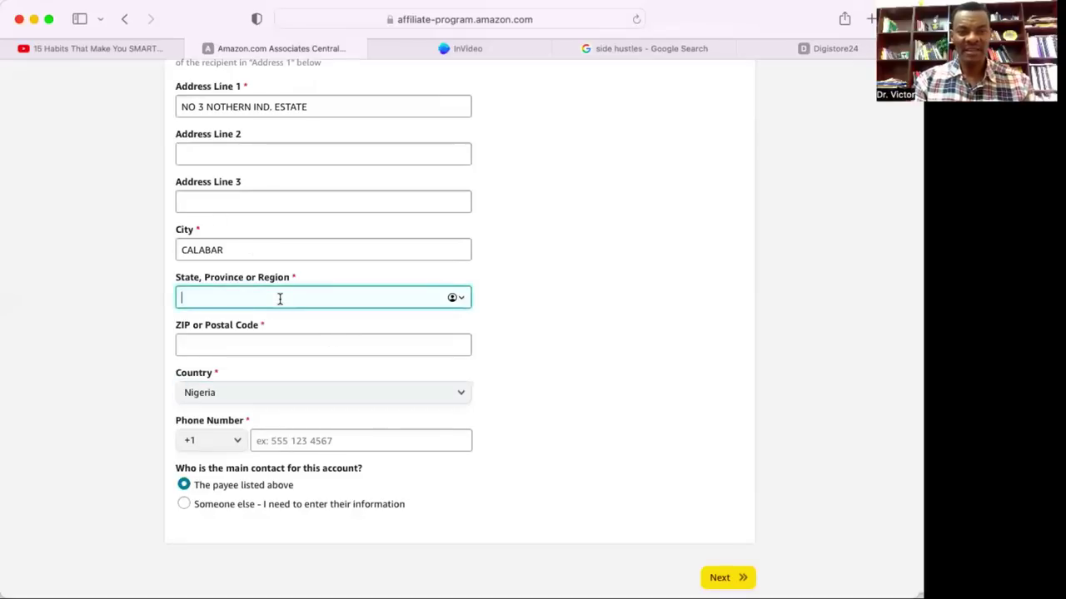
{"action": "type", "text": "CROSS "}
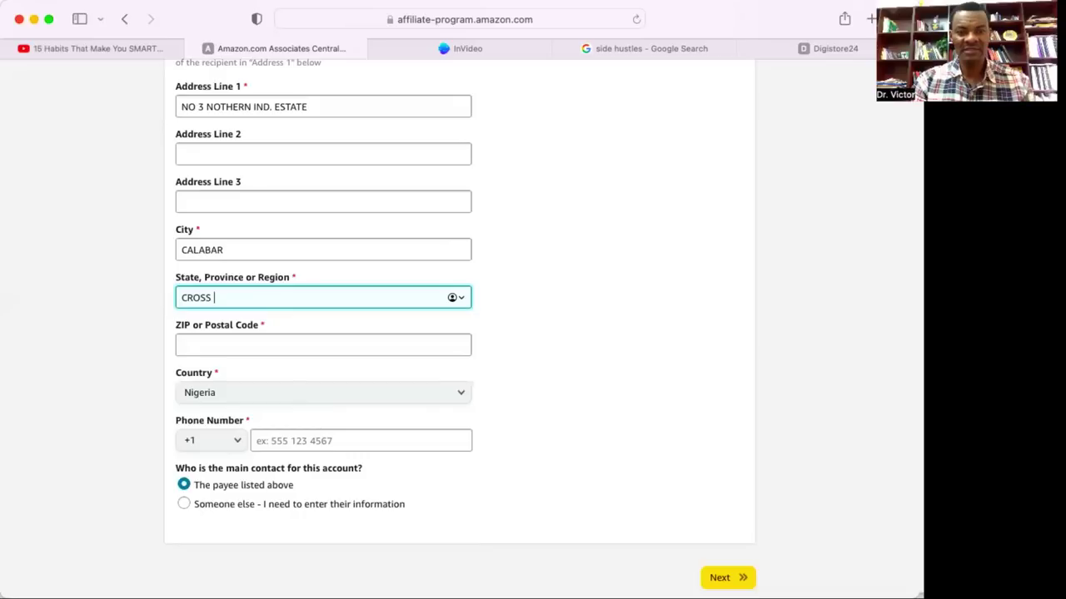
{"action": "type", "text": "RIVER STATE"}
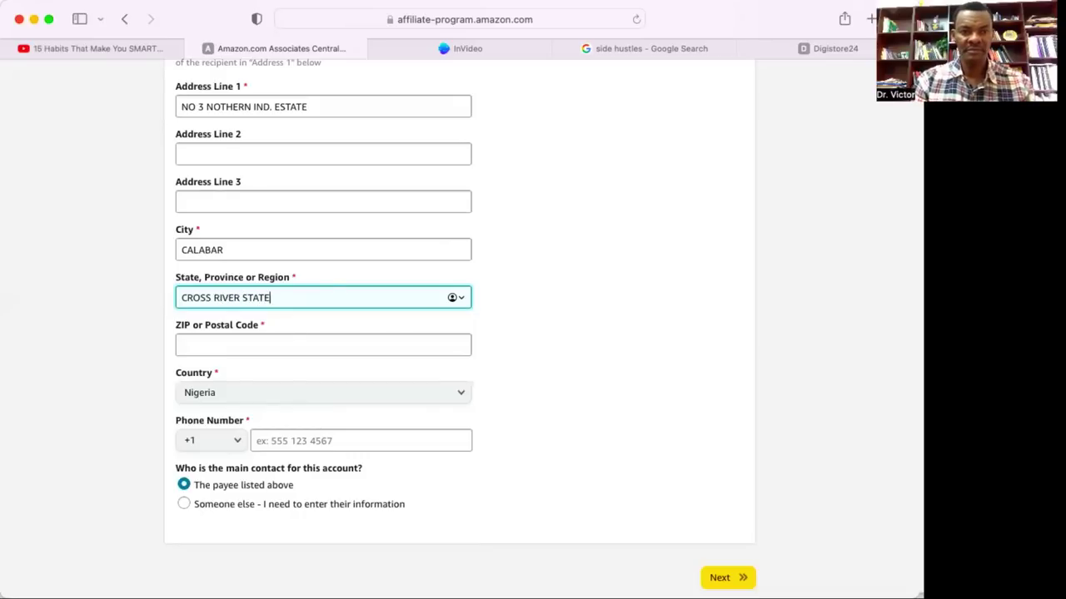
{"action": "left_click", "coordinate": [282, 347]}
{"action": "type", "text": "23401"}
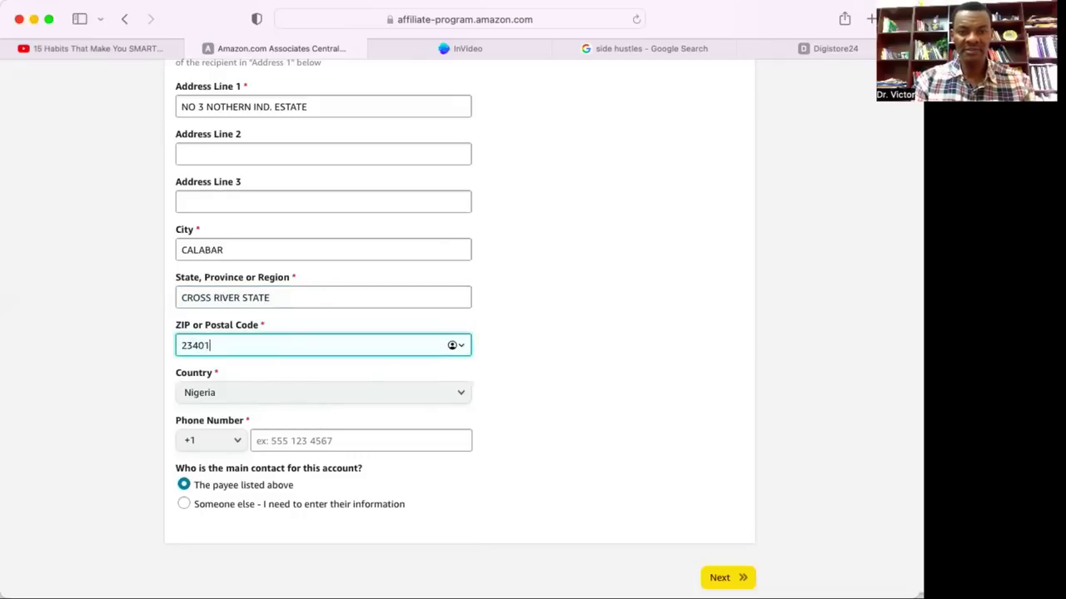
{"action": "scroll", "coordinate": [355, 305], "scroll_direction": "down", "scroll_amount": 3}
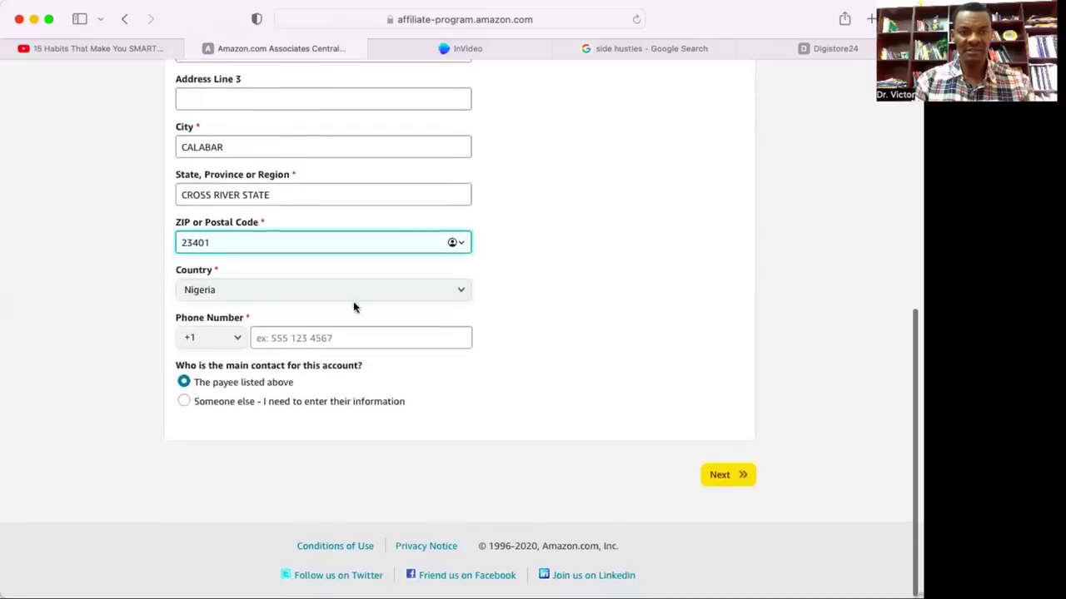
Set the phone country code to +234.
{"action": "left_click", "coordinate": [227, 340]}
{"action": "scroll", "coordinate": [211, 259], "scroll_direction": "down", "scroll_amount": 15}
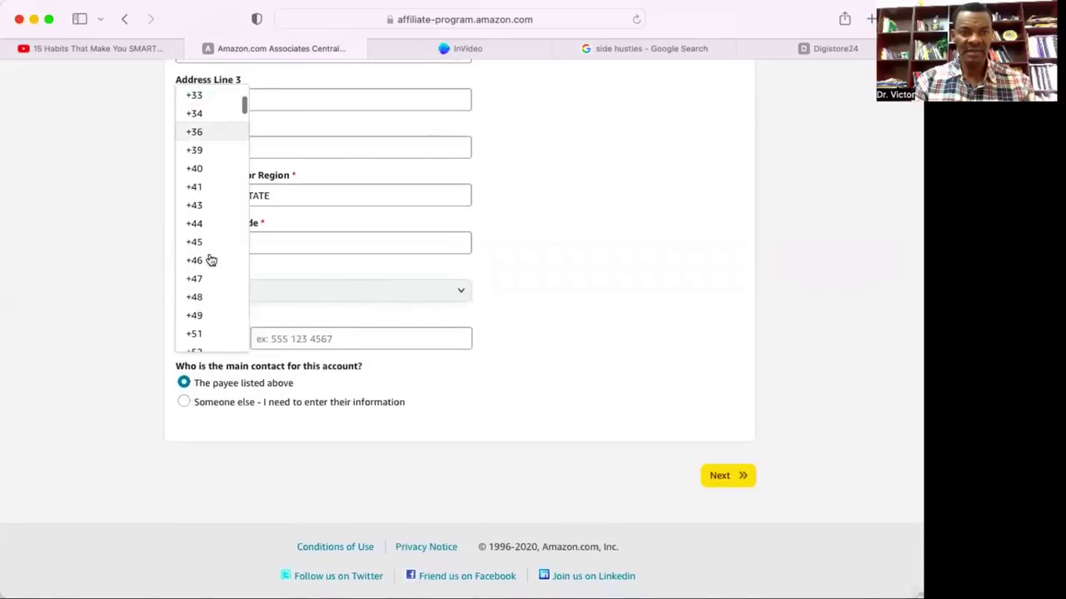
{"action": "scroll", "coordinate": [211, 260], "scroll_direction": "up", "scroll_amount": 4}
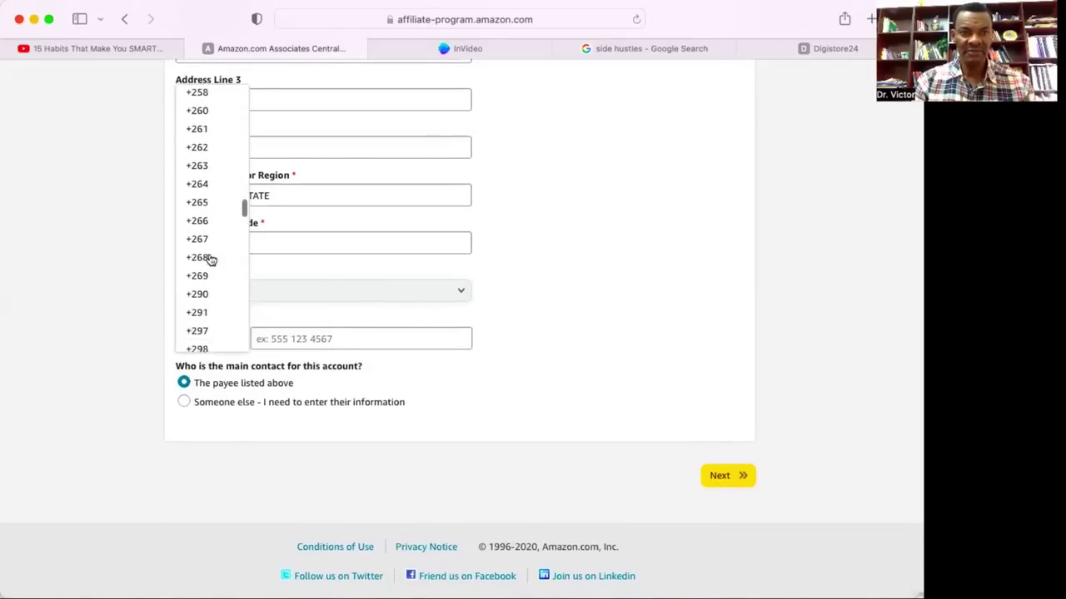
{"action": "scroll", "coordinate": [211, 260], "scroll_direction": "up", "scroll_amount": 5}
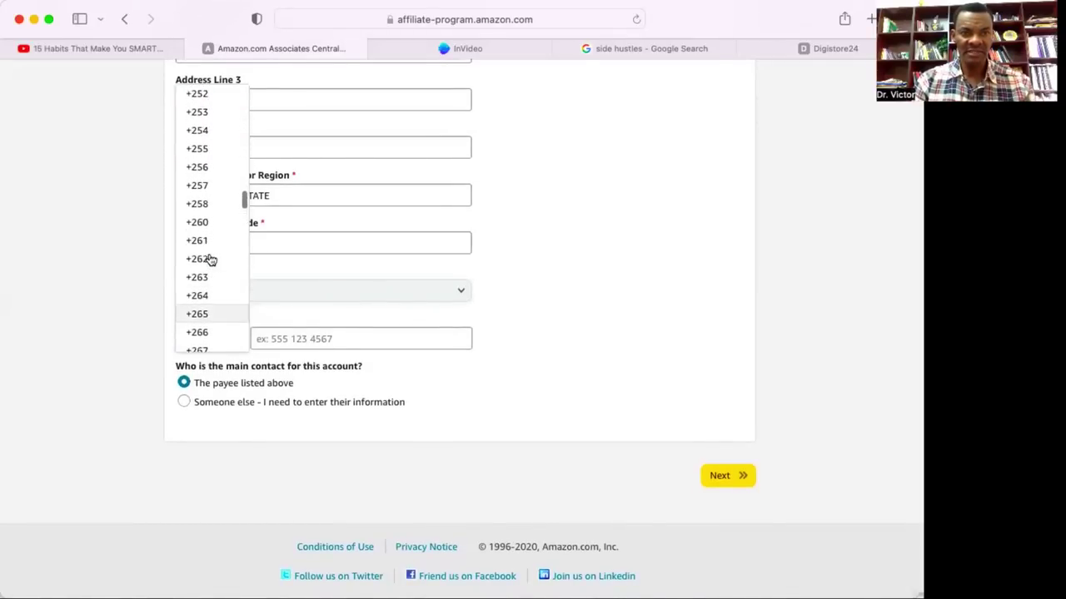
{"action": "scroll", "coordinate": [210, 258], "scroll_direction": "up", "scroll_amount": 2}
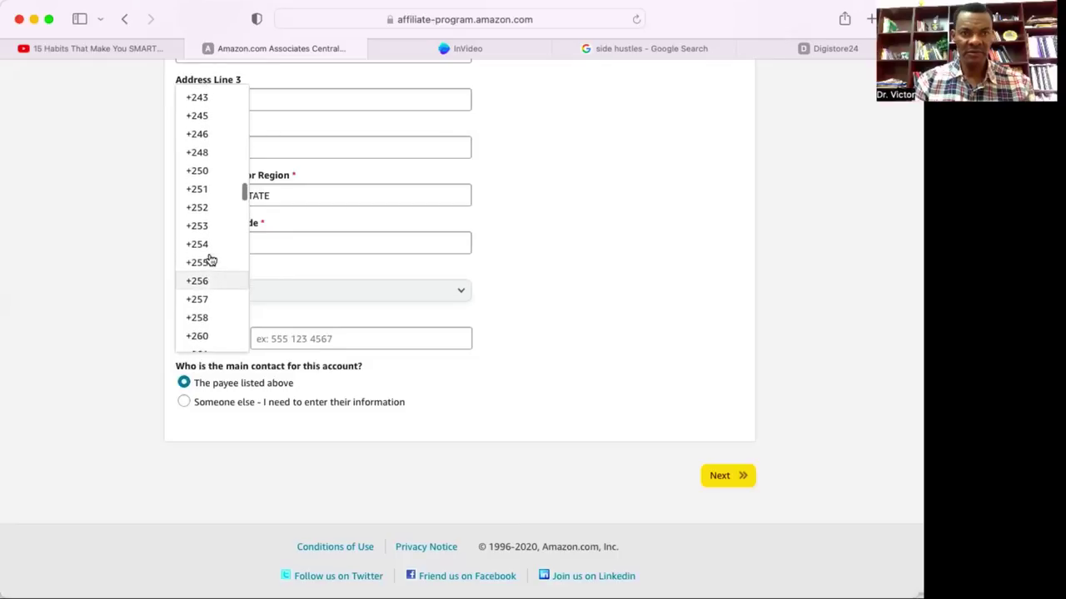
{"action": "scroll", "coordinate": [205, 165], "scroll_direction": "up", "scroll_amount": 3}
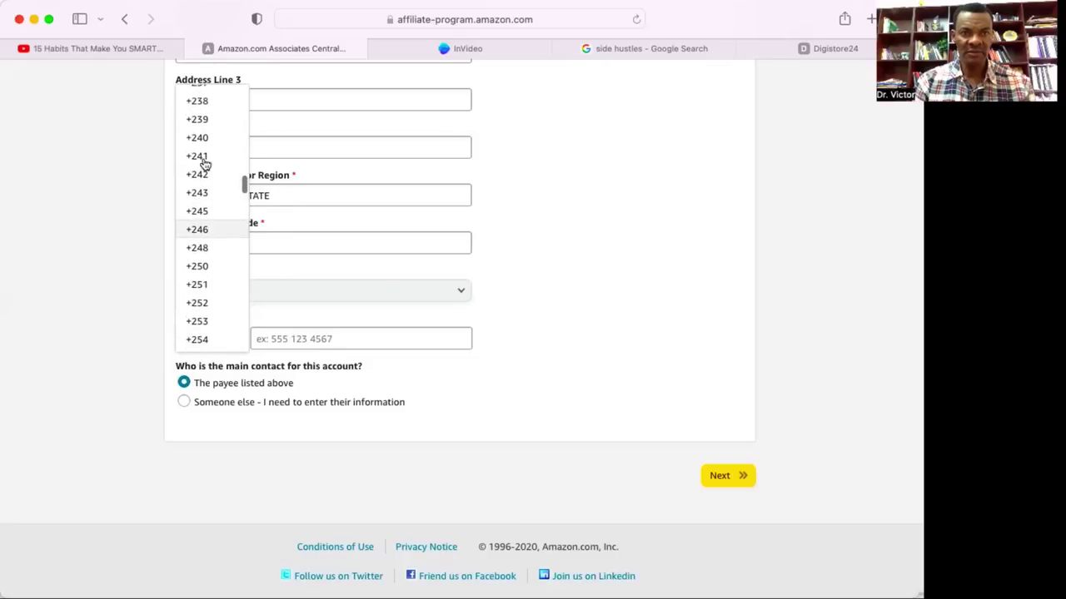
{"action": "scroll", "coordinate": [204, 164], "scroll_direction": "up", "scroll_amount": 1}
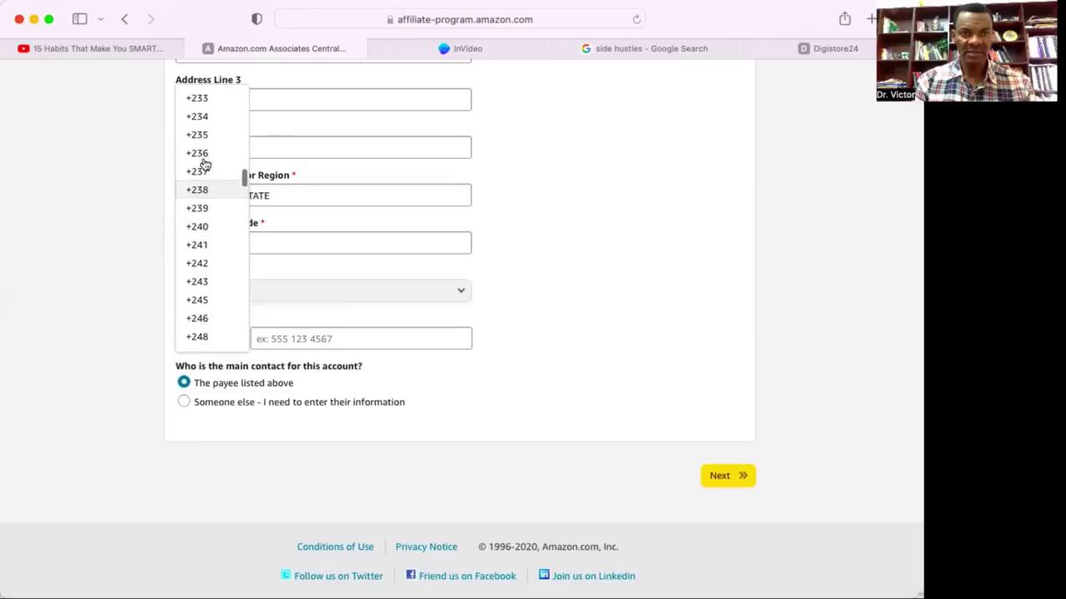
{"action": "left_click", "coordinate": [202, 114]}
Enter the phone number and submit the account information with Next.
{"action": "left_click", "coordinate": [333, 342]}
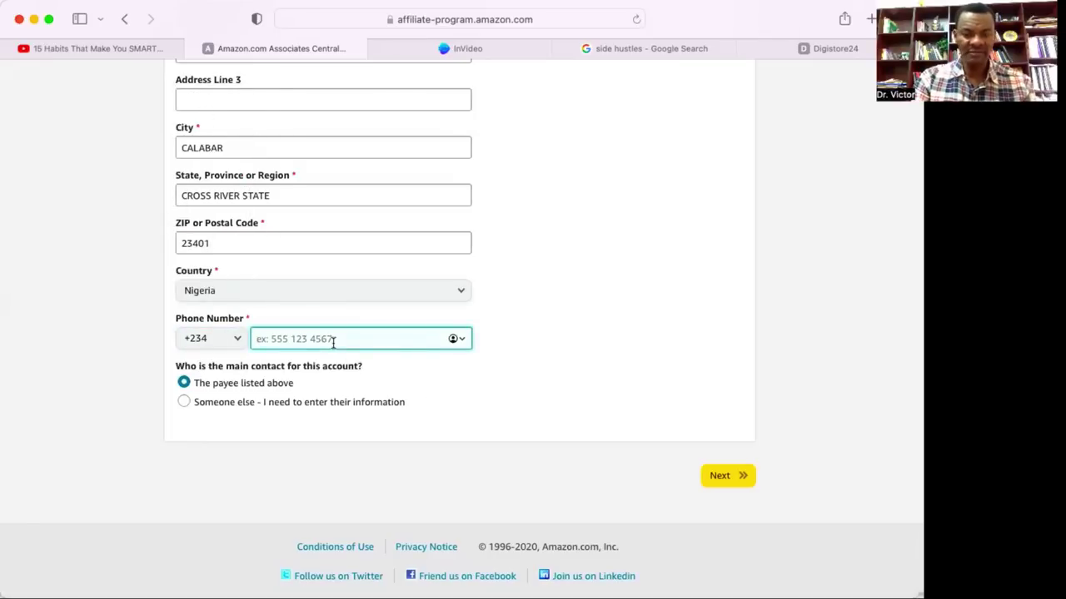
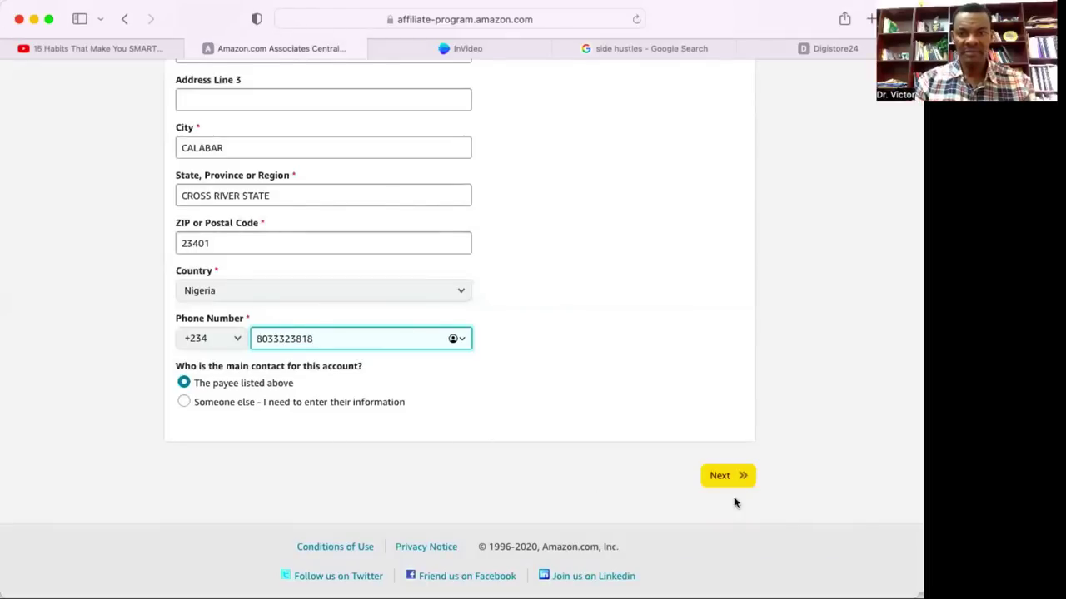
{"action": "left_click", "coordinate": [731, 481]}
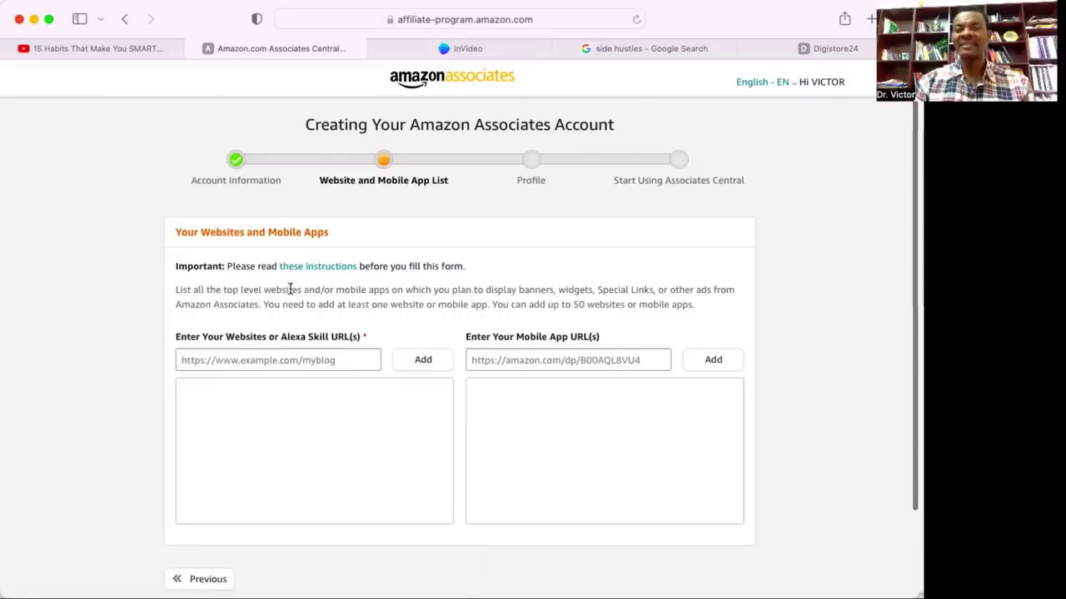
Scroll the loaded Website and Mobile App List page and refocus the browser window.
{"action": "scroll", "coordinate": [492, 460], "scroll_direction": "down", "scroll_amount": 1}
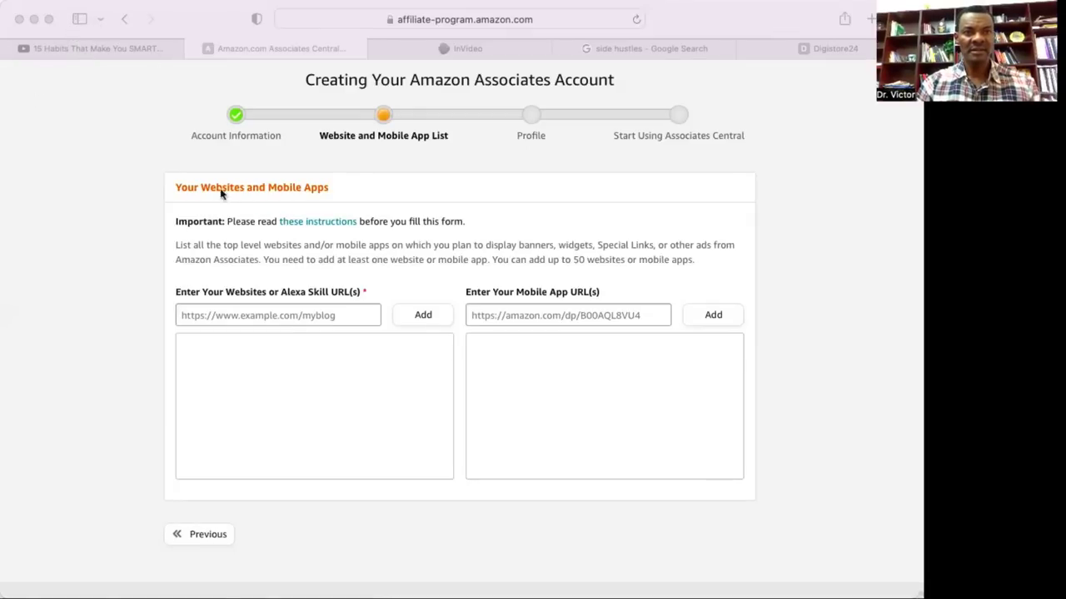
{"action": "left_click", "coordinate": [270, 319]}
Paste the YouTube channel URL, add it to the website list, and continue with Next.
{"action": "left_click", "coordinate": [270, 319]}
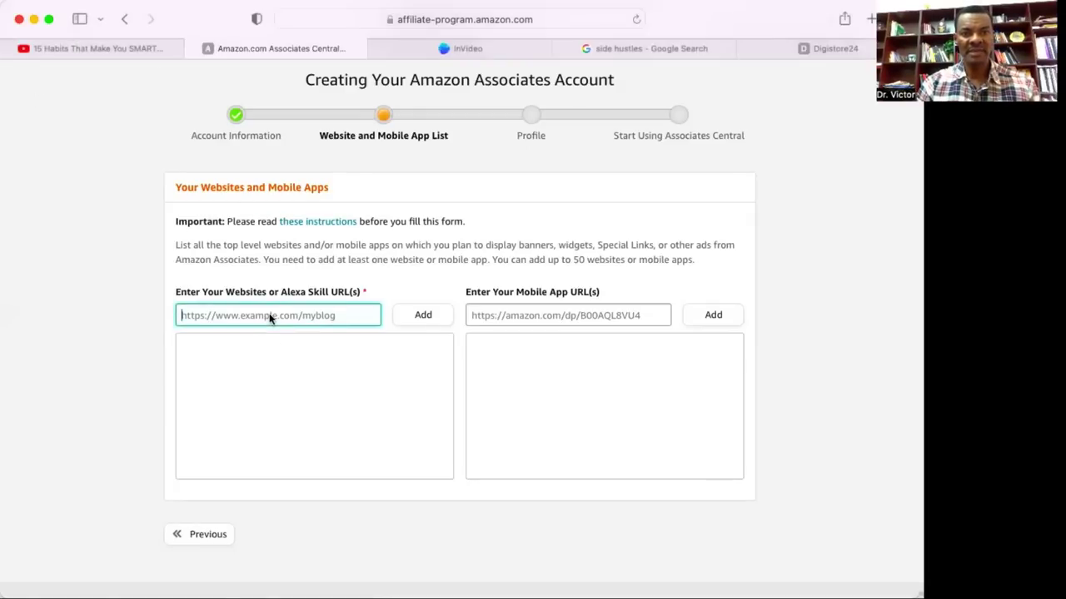
{"action": "type", "text": "https://www.youtube.com/channel/UC-WsvcK6thylJXNEVbzwbkFA"}
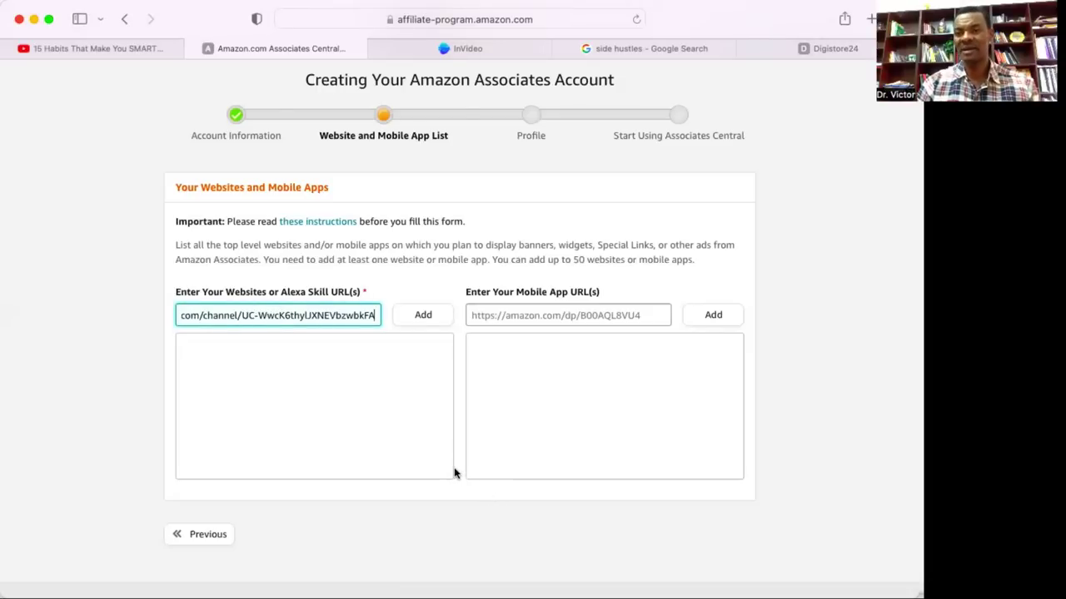
{"action": "scroll", "coordinate": [524, 468], "scroll_direction": "down", "scroll_amount": 2}
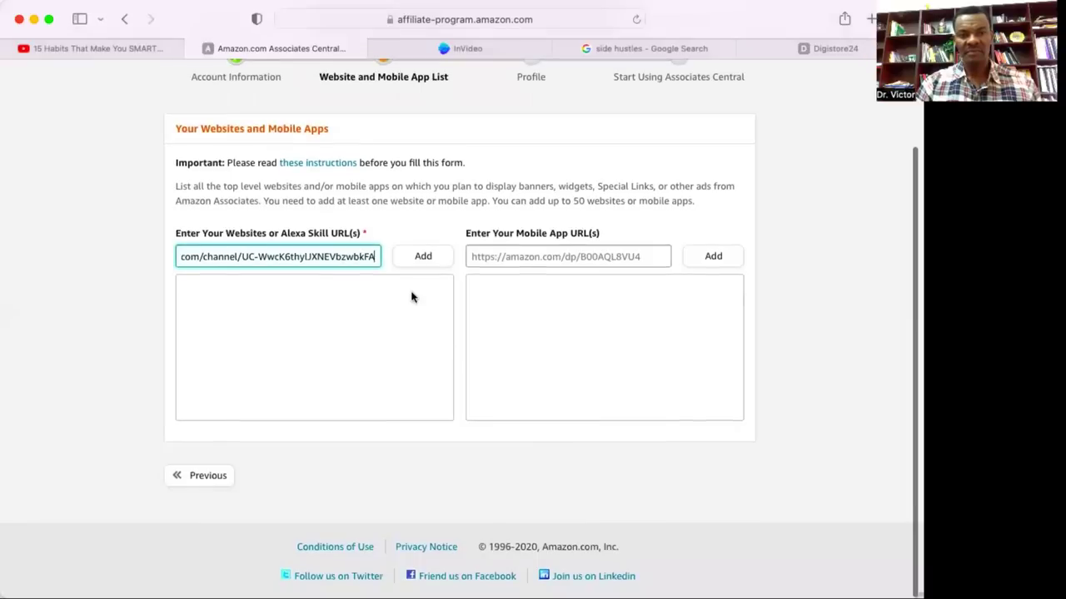
{"action": "left_click", "coordinate": [420, 259]}
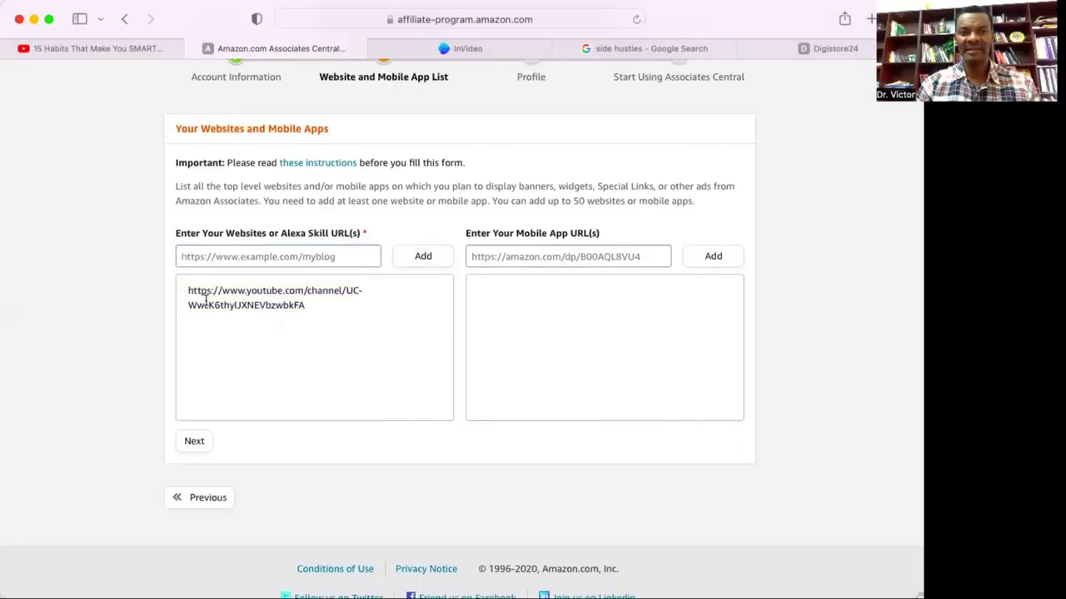
{"action": "mouse_move", "coordinate": [238, 300]}
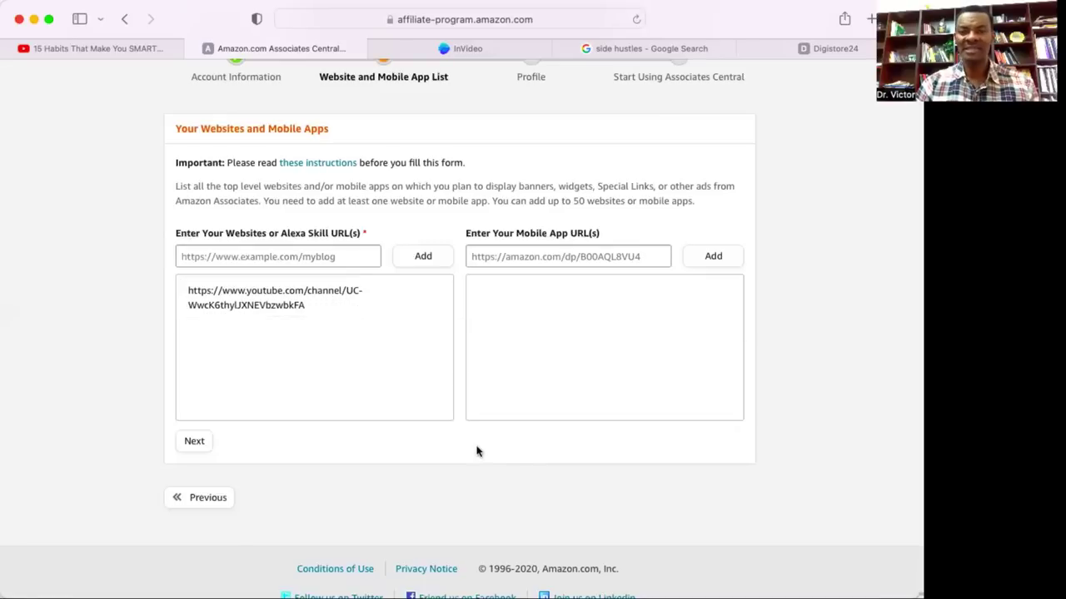
{"action": "left_click", "coordinate": [194, 442]}
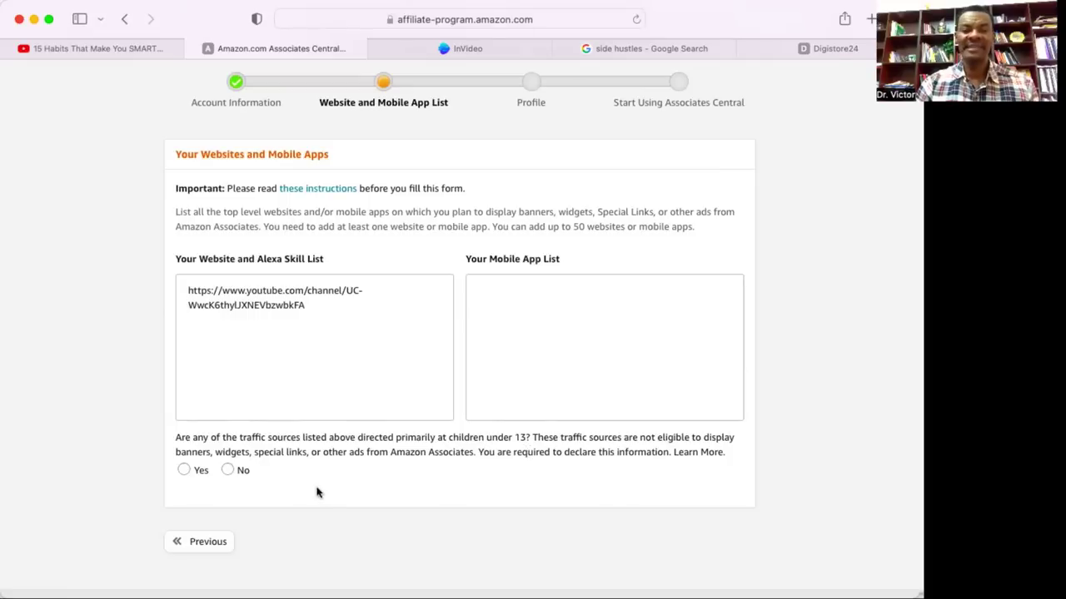
Answer No to the children-under-13 question and confirm the website list.
{"action": "left_click", "coordinate": [227, 471]}
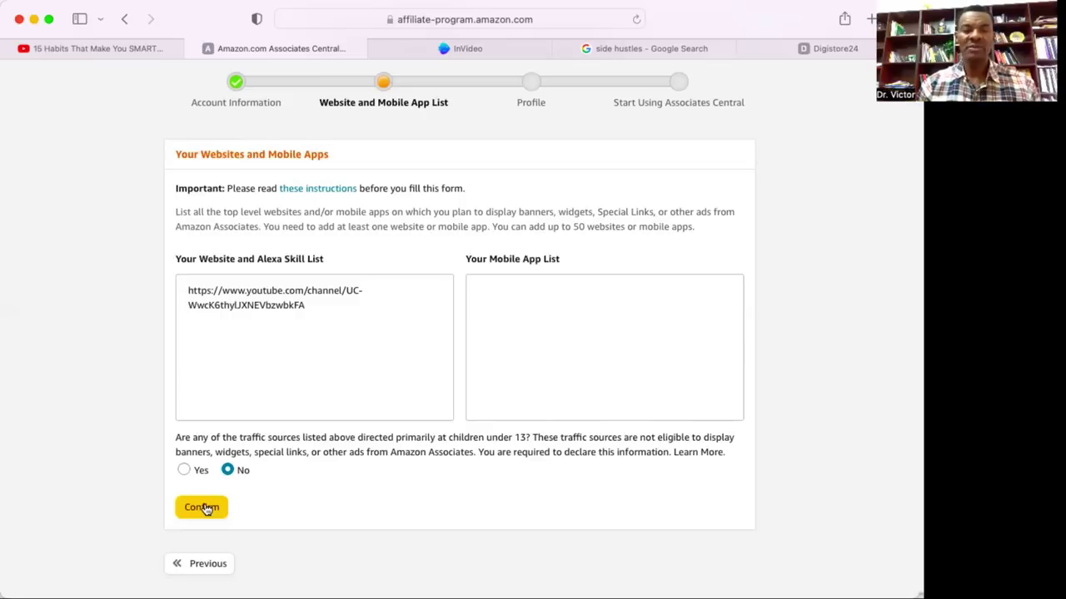
{"action": "left_click", "coordinate": [204, 508]}
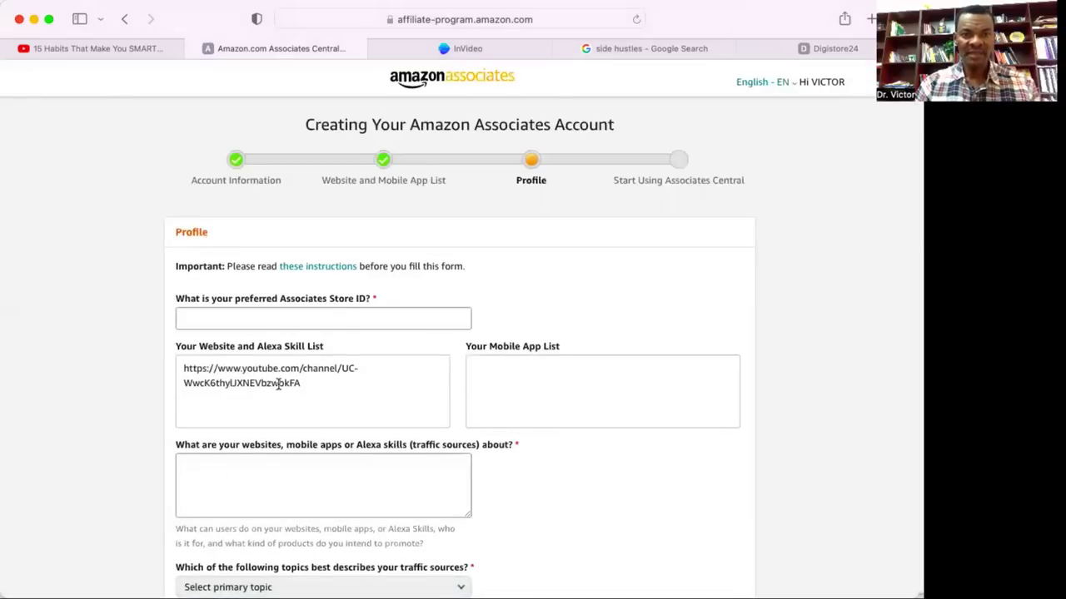
Fill in the preferred Associates Store ID further down the Profile form.
{"action": "scroll", "coordinate": [293, 323], "scroll_direction": "down", "scroll_amount": 1}
{"action": "scroll", "coordinate": [294, 323], "scroll_direction": "down", "scroll_amount": 1}
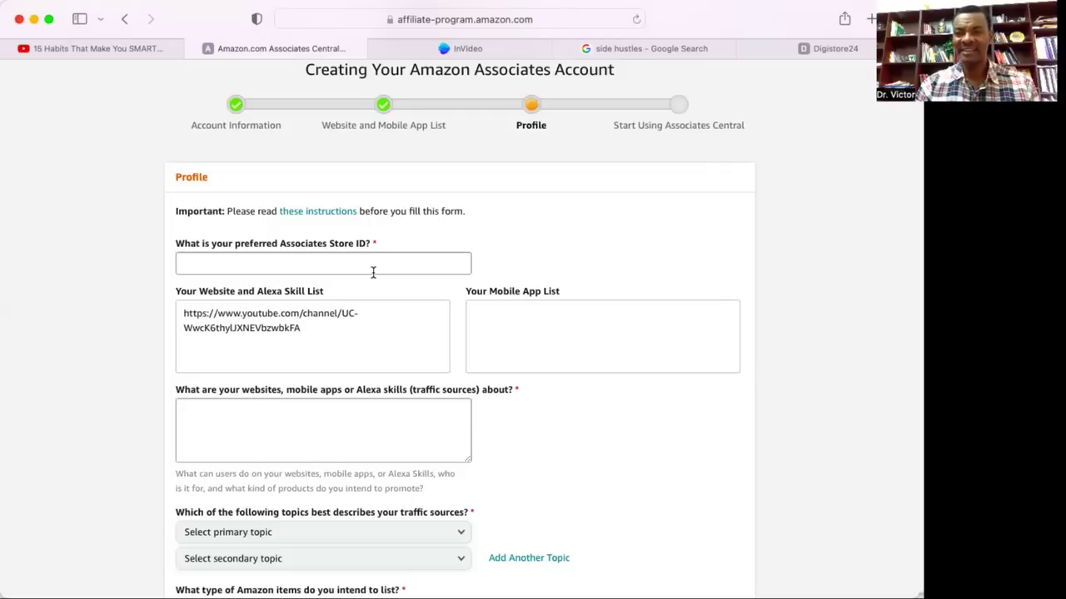
{"action": "left_click", "coordinate": [364, 267]}
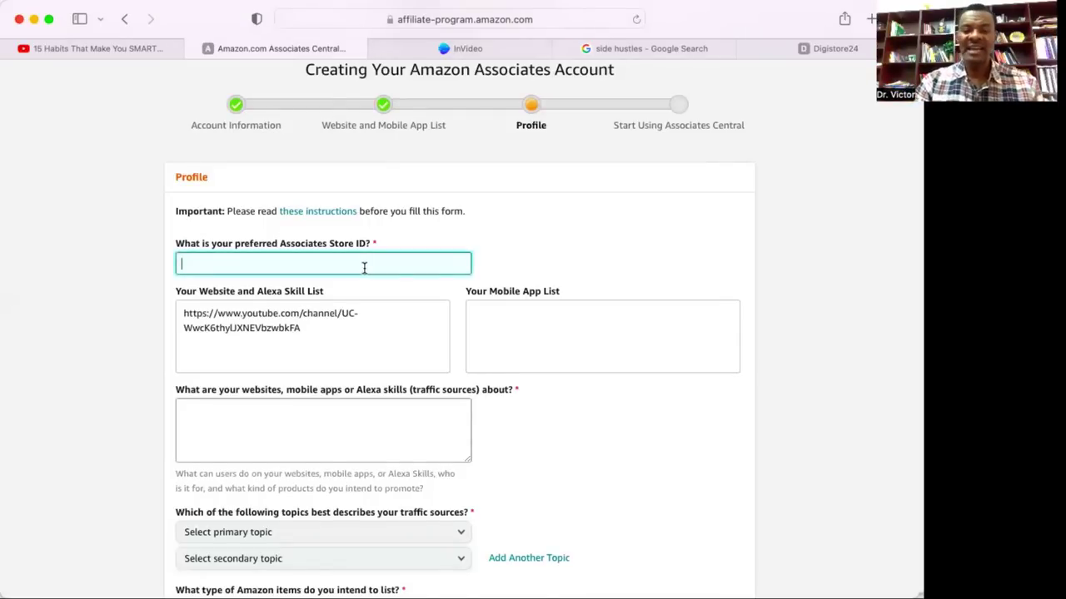
{"action": "type", "text": "CHYKE"}
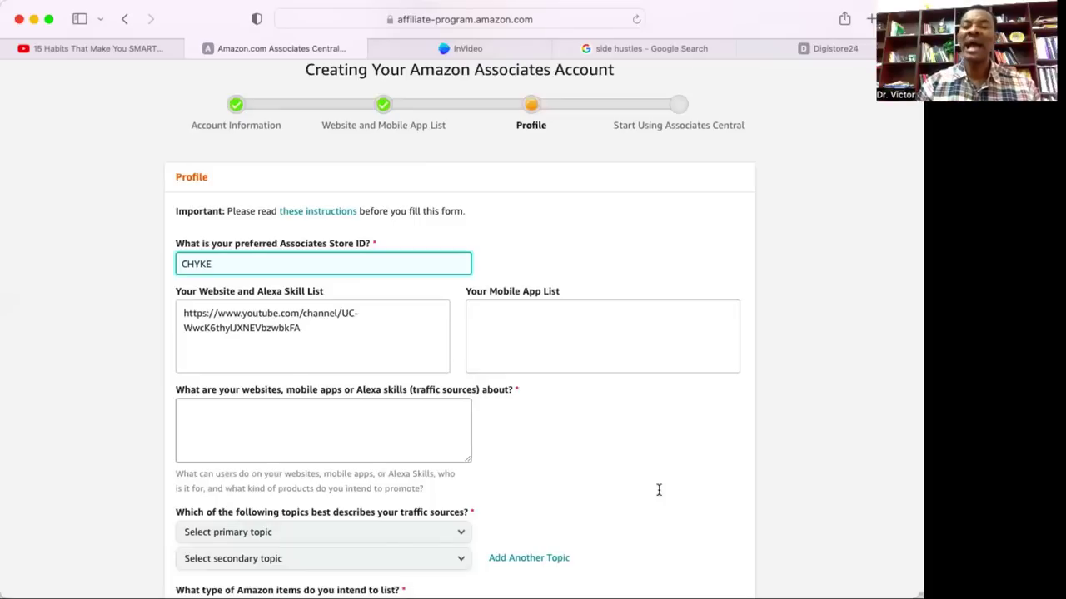
{"action": "scroll", "coordinate": [658, 491], "scroll_direction": "down", "scroll_amount": 15}
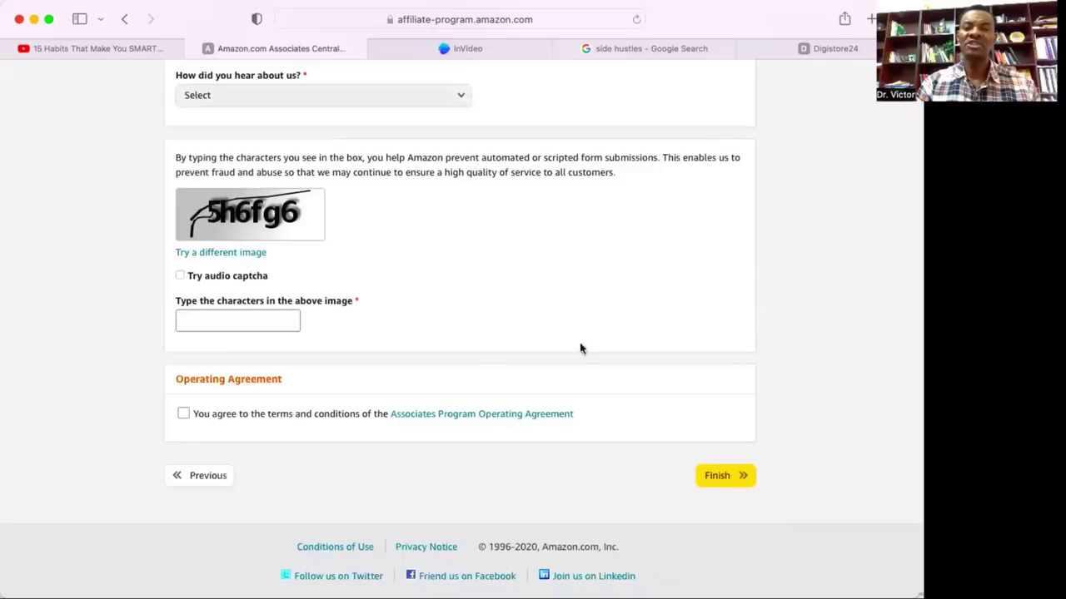
{"action": "scroll", "coordinate": [542, 288], "scroll_direction": "up", "scroll_amount": 5}
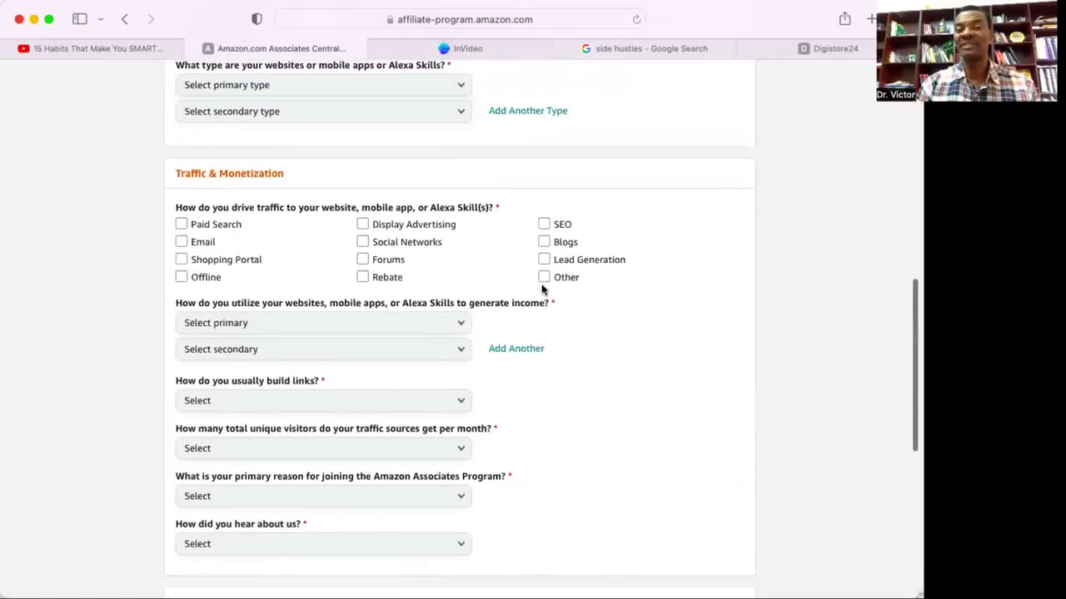
{"action": "scroll", "coordinate": [541, 290], "scroll_direction": "up", "scroll_amount": 10}
{"action": "scroll", "coordinate": [542, 288], "scroll_direction": "down", "scroll_amount": 2}
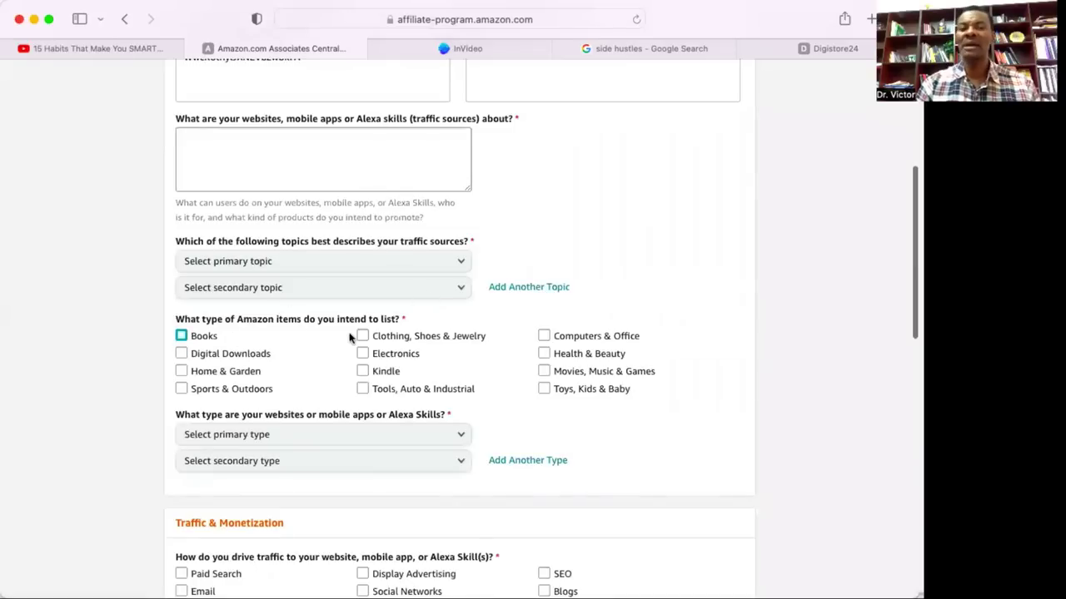
{"action": "scroll", "coordinate": [335, 357], "scroll_direction": "down", "scroll_amount": 7}
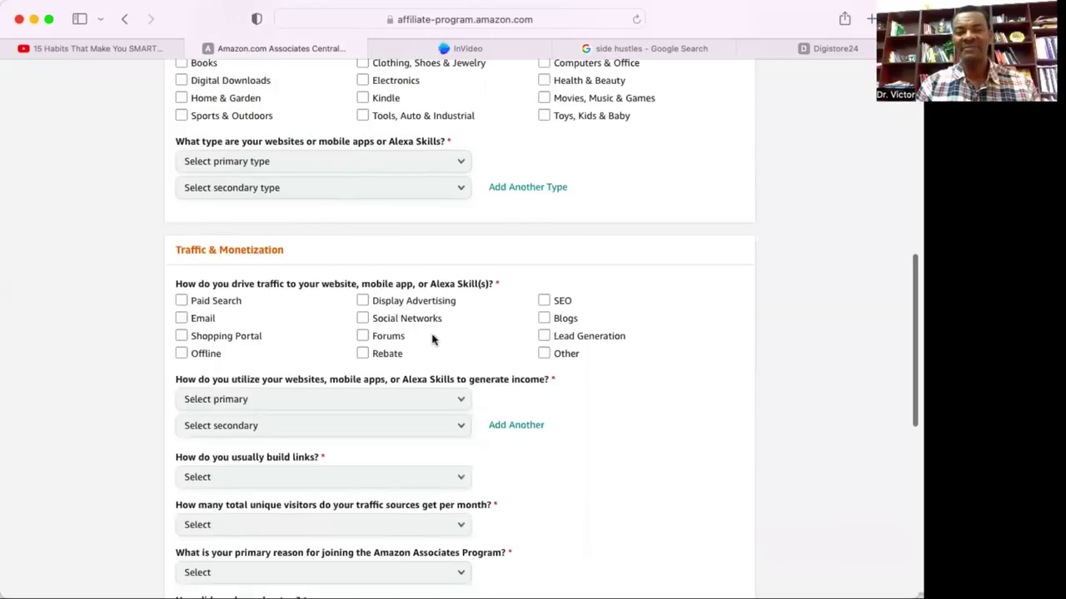
{"action": "scroll", "coordinate": [392, 421], "scroll_direction": "down", "scroll_amount": 5}
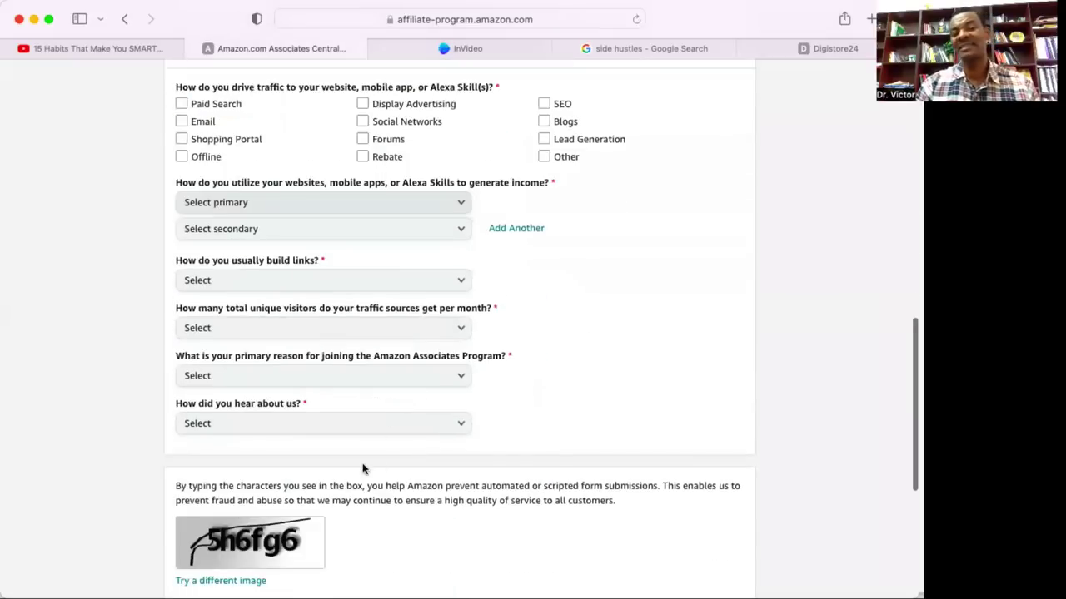
{"action": "scroll", "coordinate": [361, 469], "scroll_direction": "down", "scroll_amount": 5}
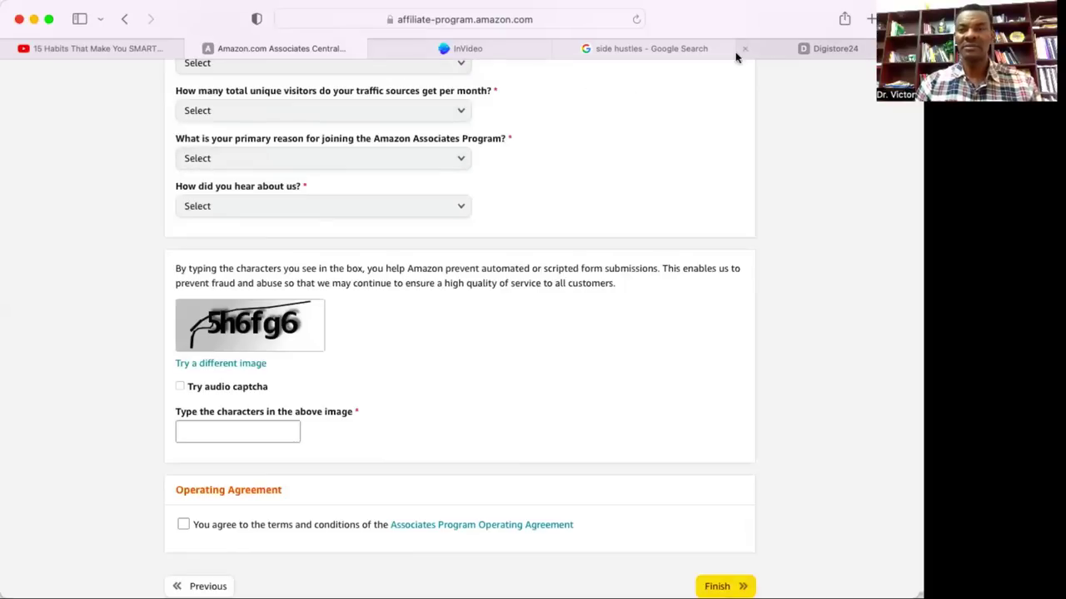
{"action": "mouse_move", "coordinate": [699, 48]}
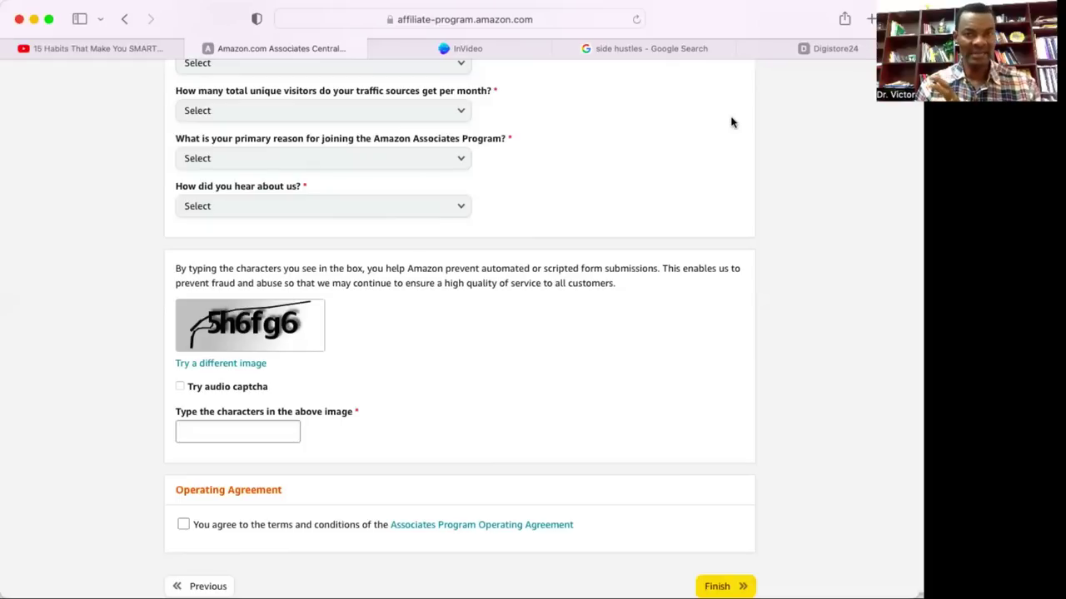
Switch to the 'side hustles' Google results and scroll through the listed articles.
{"action": "left_click", "coordinate": [686, 49]}
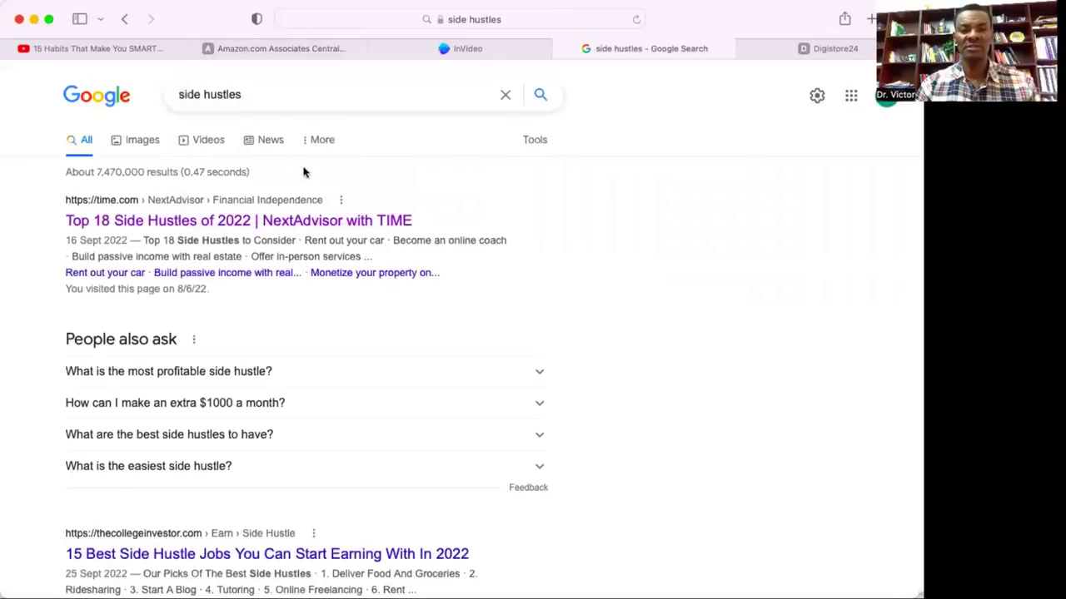
{"action": "scroll", "coordinate": [332, 366], "scroll_direction": "down", "scroll_amount": 5}
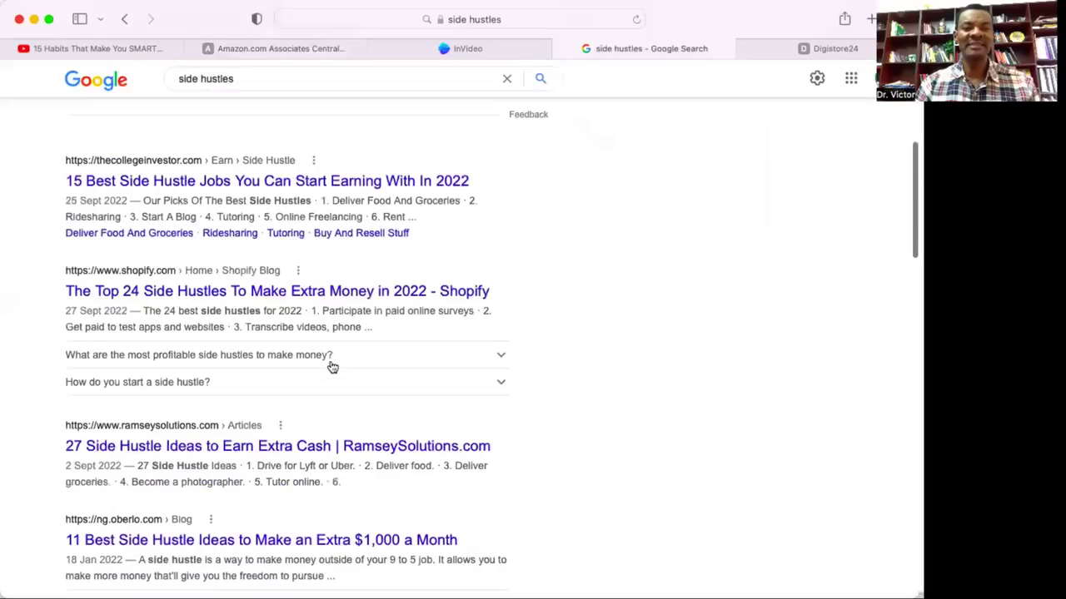
{"action": "scroll", "coordinate": [331, 366], "scroll_direction": "down", "scroll_amount": 15}
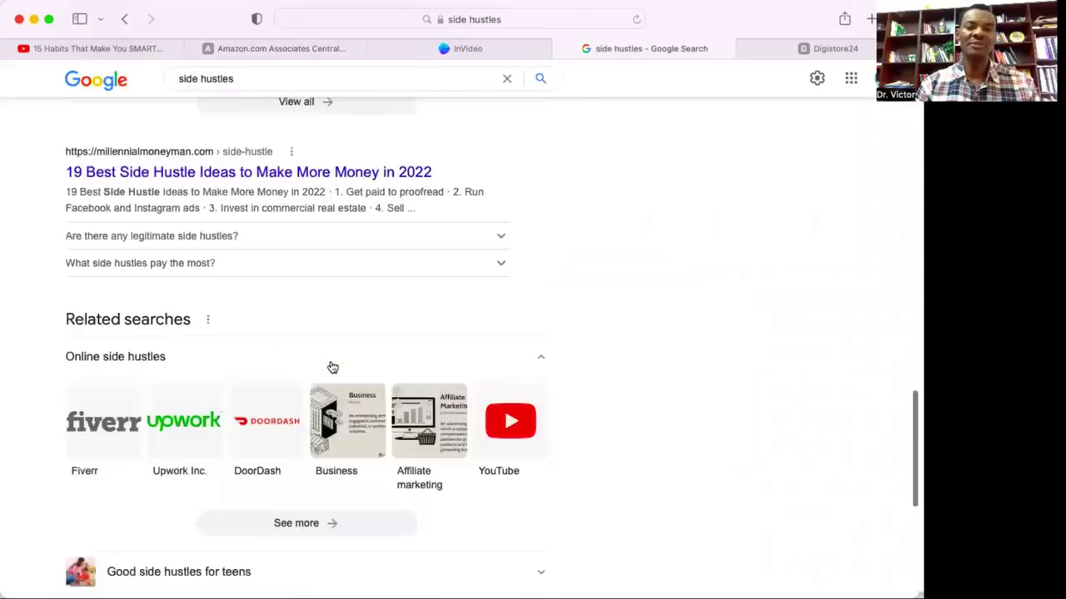
{"action": "scroll", "coordinate": [331, 366], "scroll_direction": "down", "scroll_amount": 5}
{"action": "scroll", "coordinate": [331, 366], "scroll_direction": "up", "scroll_amount": 11}
{"action": "scroll", "coordinate": [332, 367], "scroll_direction": "down", "scroll_amount": 5}
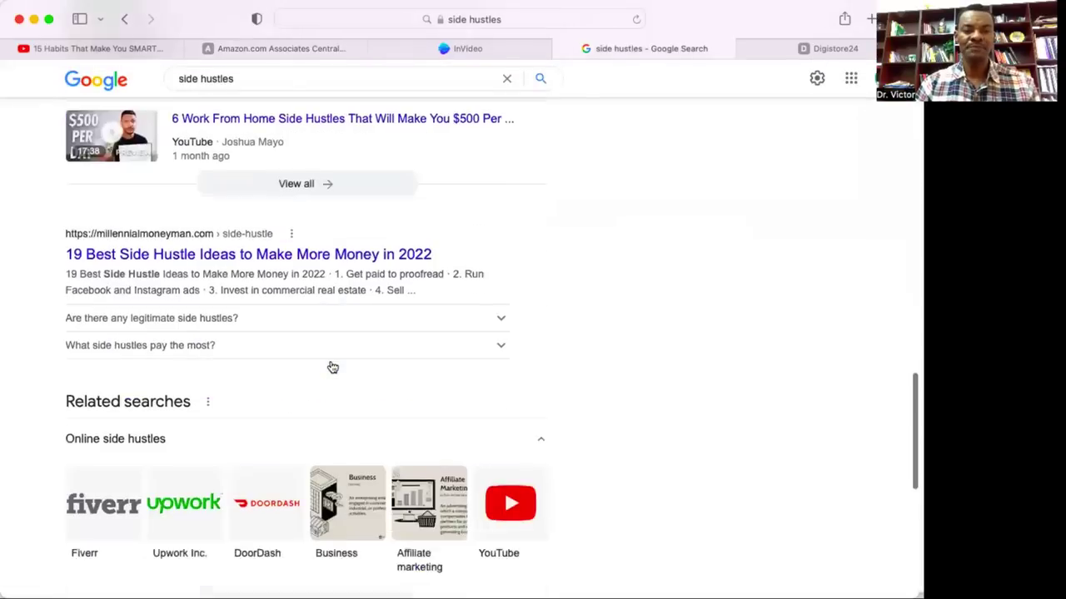
{"action": "scroll", "coordinate": [332, 366], "scroll_direction": "up", "scroll_amount": 8}
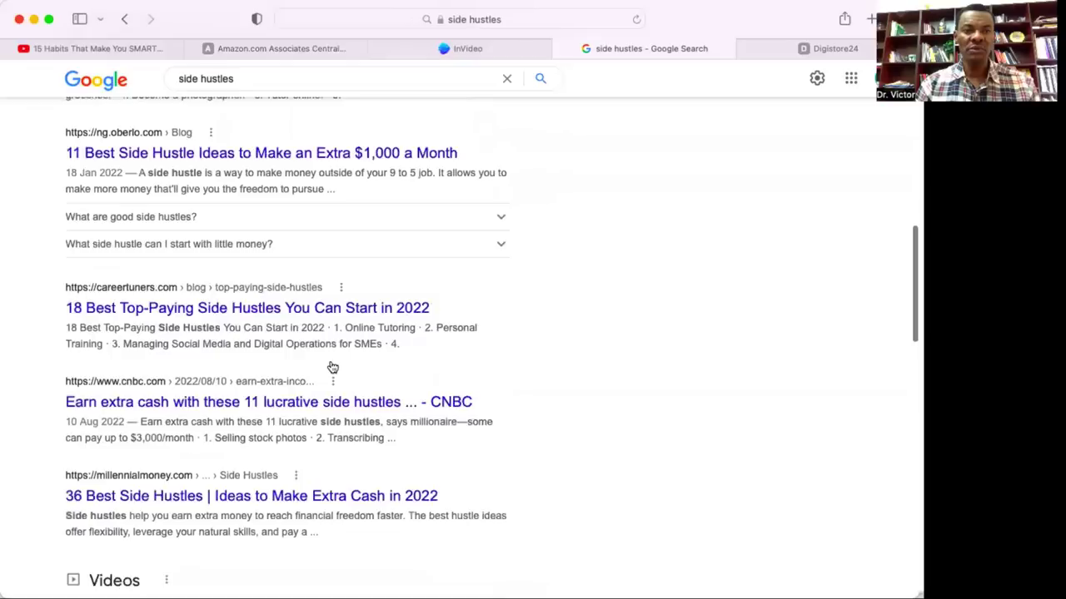
{"action": "scroll", "coordinate": [332, 367], "scroll_direction": "up", "scroll_amount": 10}
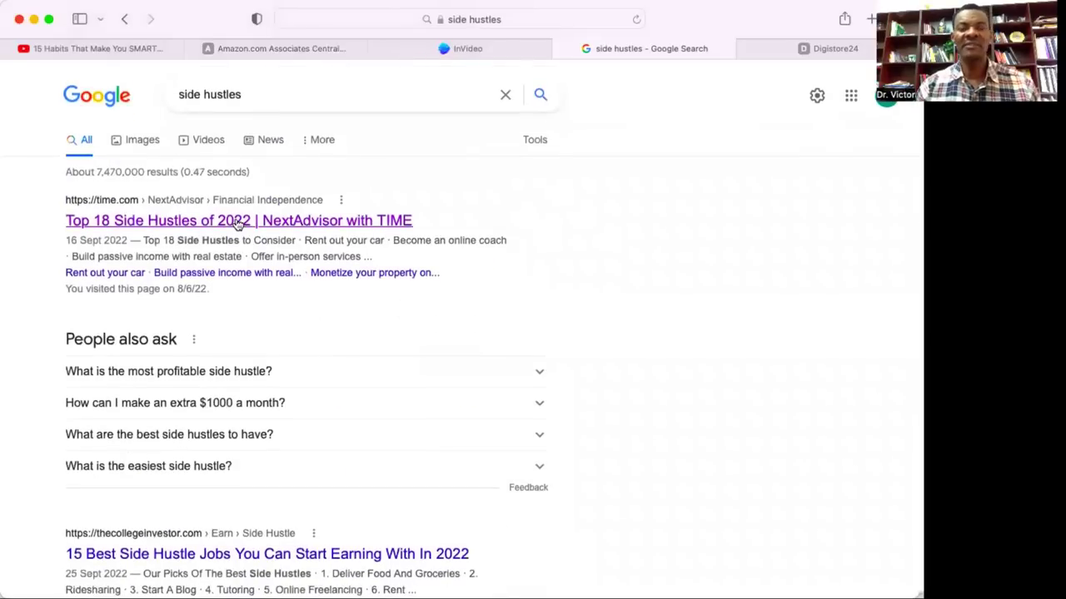
Open the 'Top 18 Side Hustles of 2022' NextAdvisor article and read down to No. 5: Start a YouTube Channel.
{"action": "left_click", "coordinate": [238, 223]}
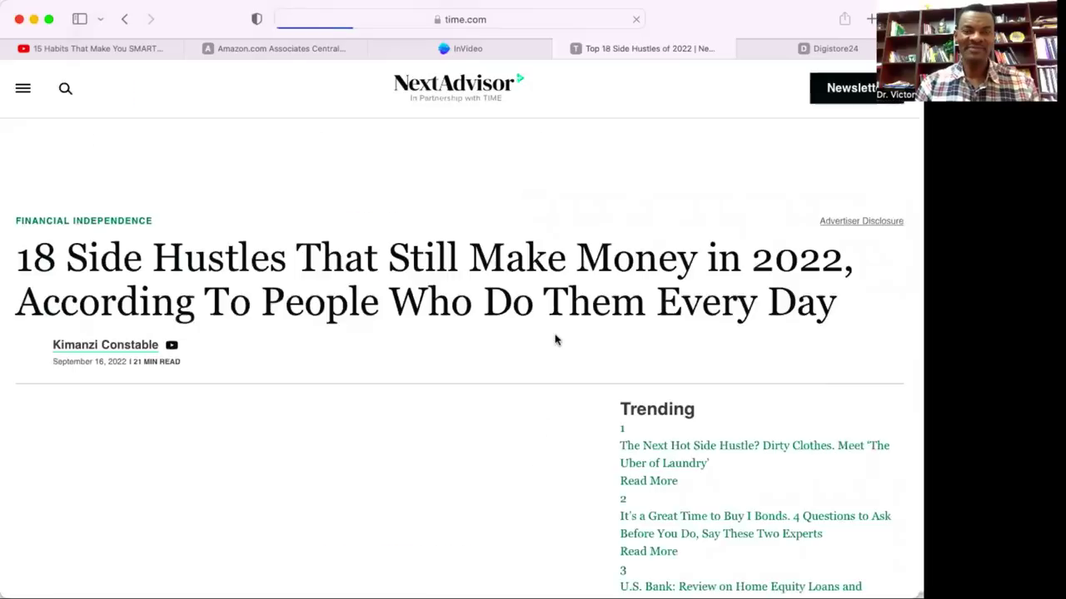
{"action": "scroll", "coordinate": [467, 343], "scroll_direction": "down", "scroll_amount": 3}
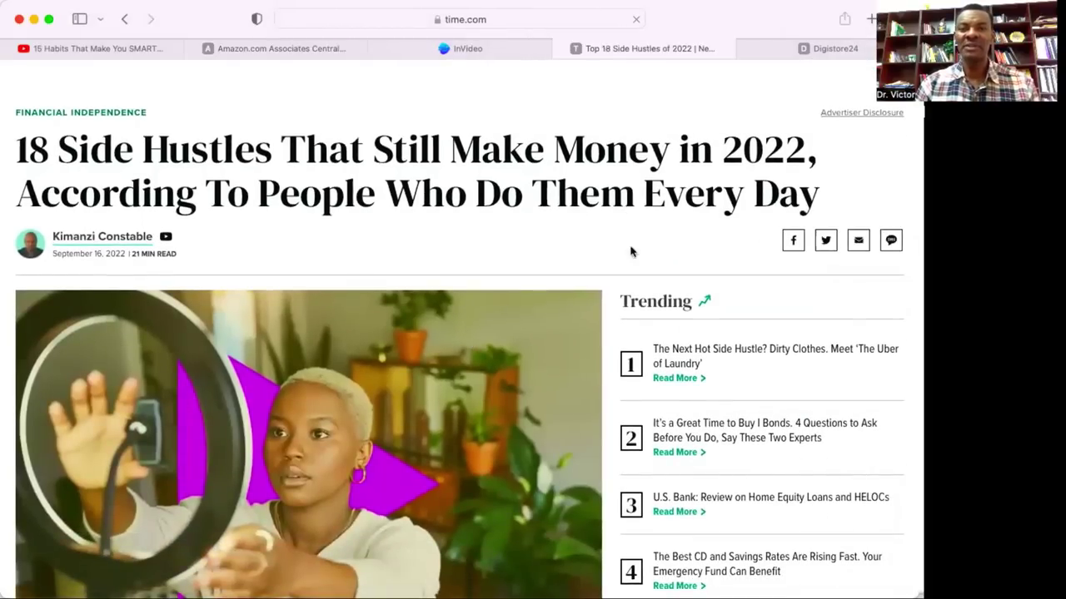
{"action": "scroll", "coordinate": [635, 212], "scroll_direction": "down", "scroll_amount": 1}
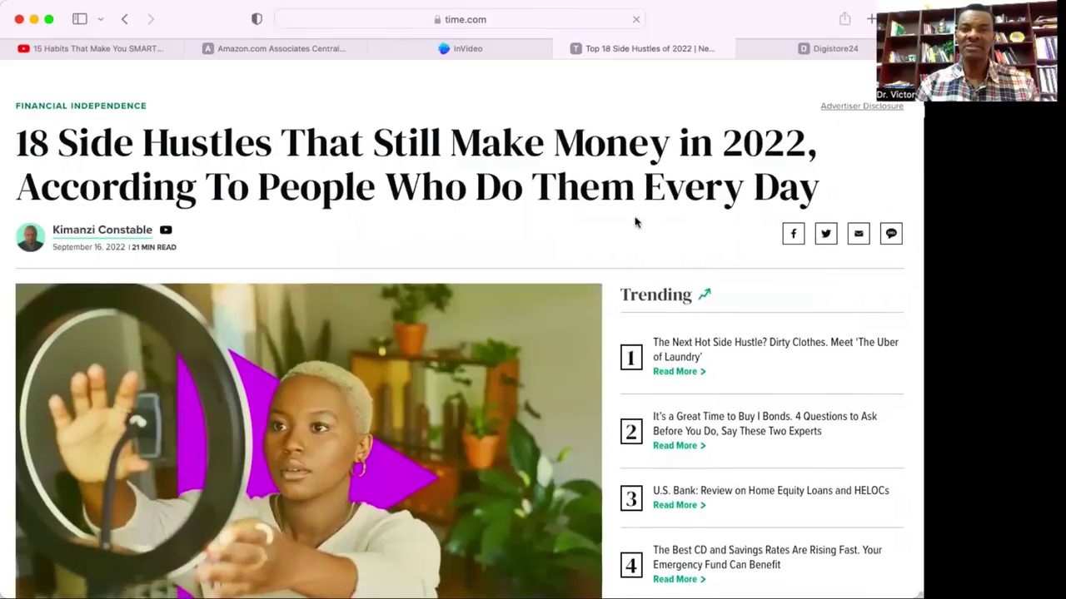
{"action": "scroll", "coordinate": [635, 223], "scroll_direction": "down", "scroll_amount": 15}
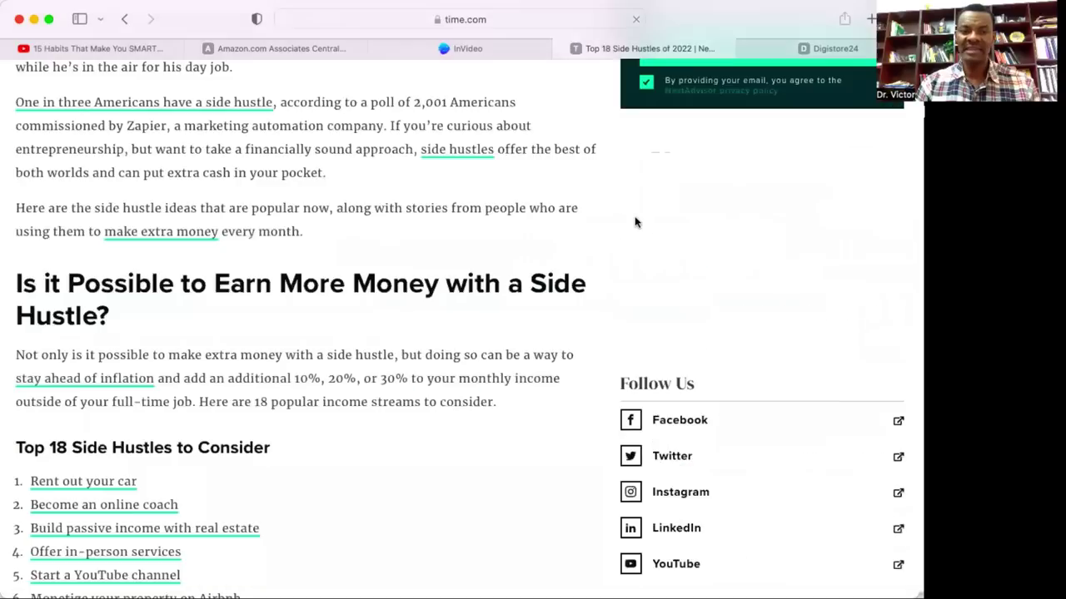
{"action": "scroll", "coordinate": [635, 222], "scroll_direction": "down", "scroll_amount": 3}
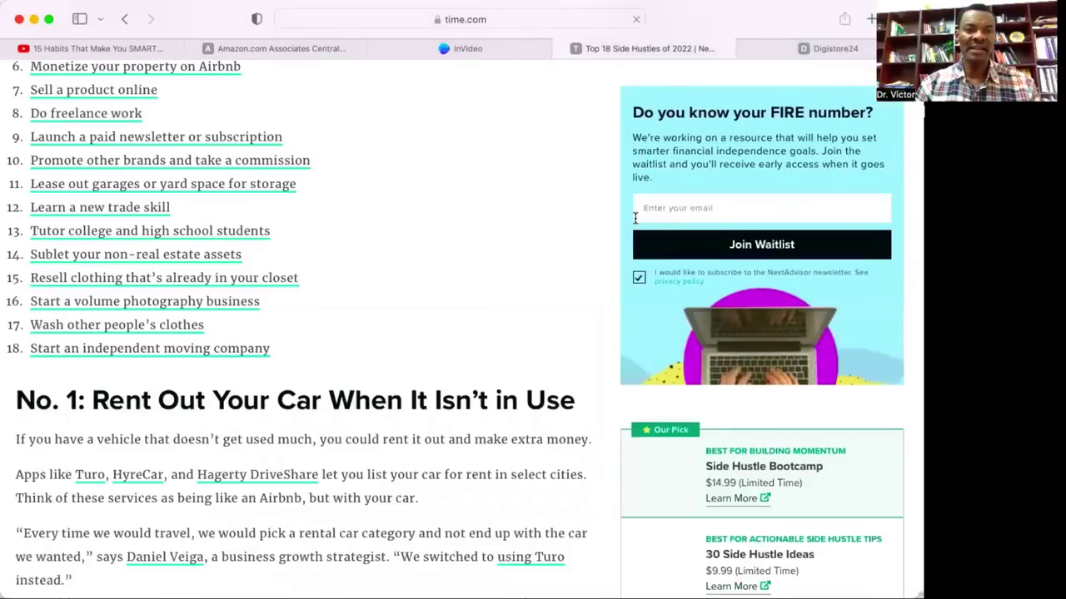
{"action": "scroll", "coordinate": [571, 147], "scroll_direction": "down", "scroll_amount": 5}
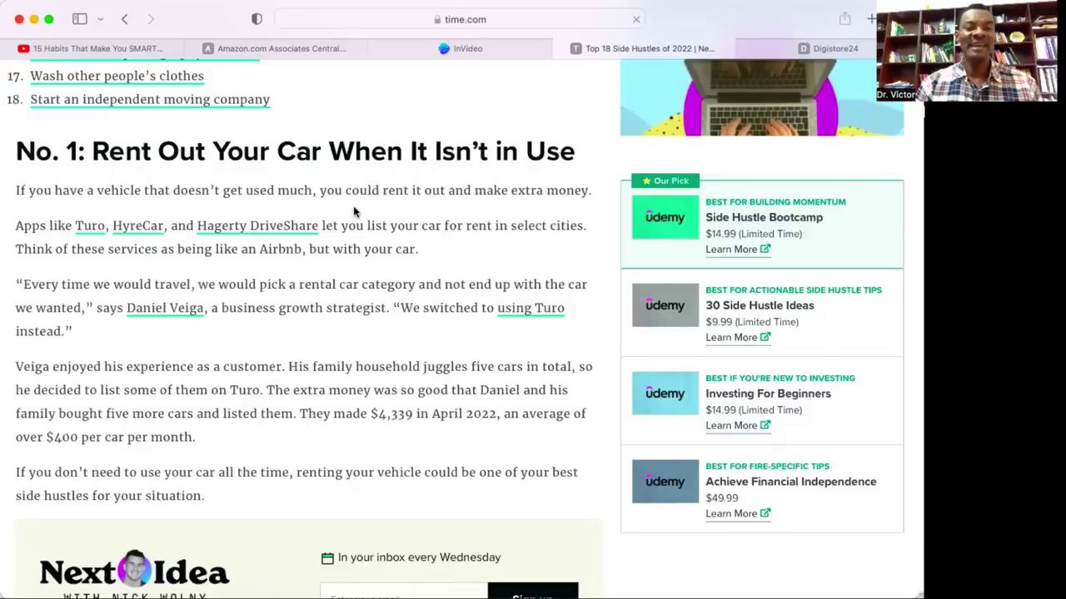
{"action": "scroll", "coordinate": [371, 281], "scroll_direction": "down", "scroll_amount": 2}
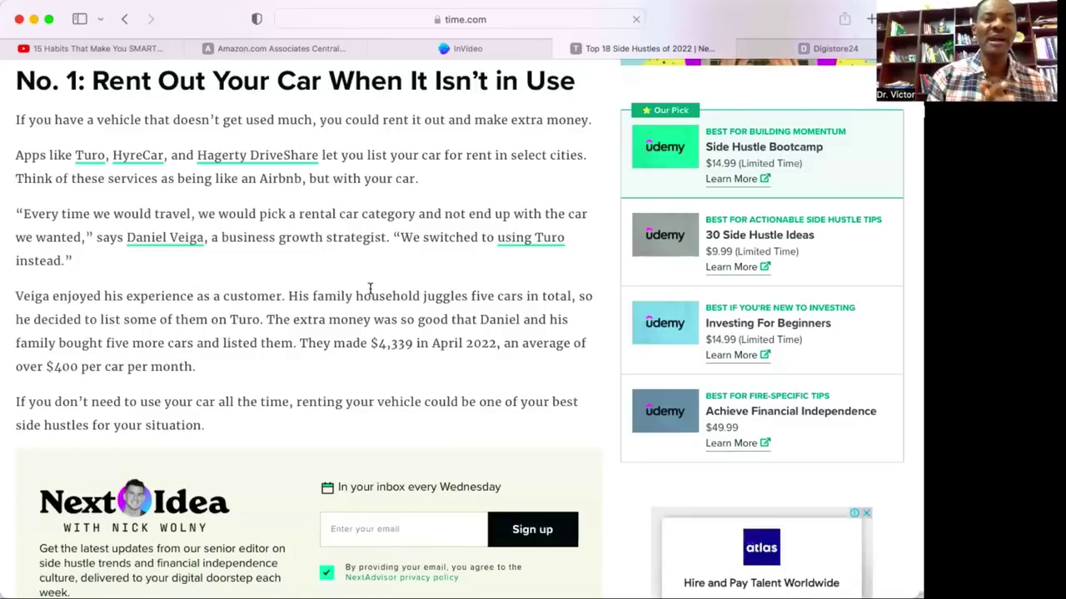
{"action": "scroll", "coordinate": [371, 288], "scroll_direction": "down", "scroll_amount": 8}
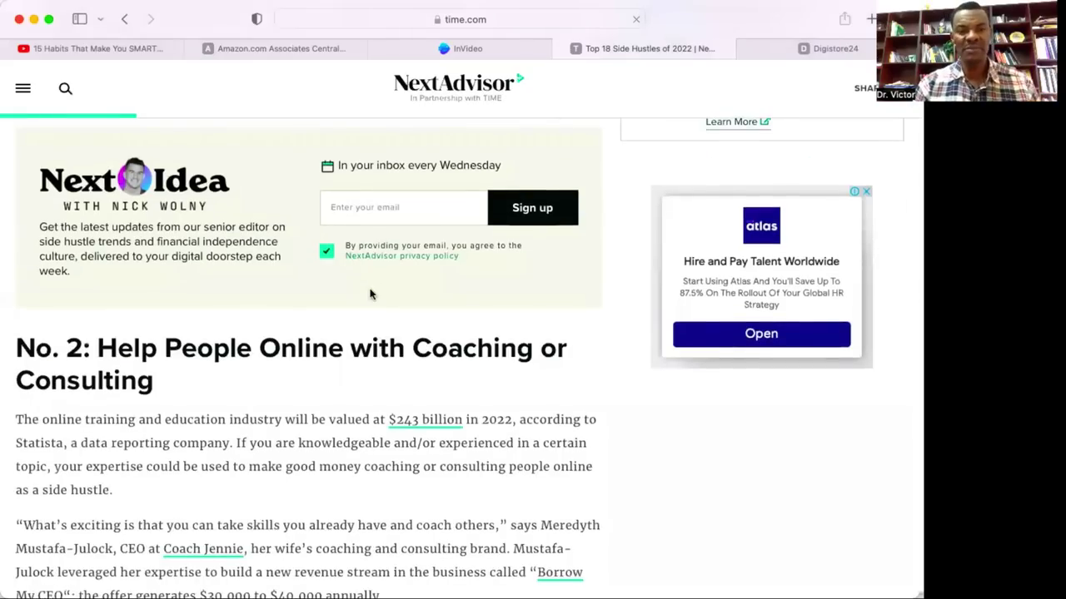
{"action": "scroll", "coordinate": [371, 292], "scroll_direction": "down", "scroll_amount": 13}
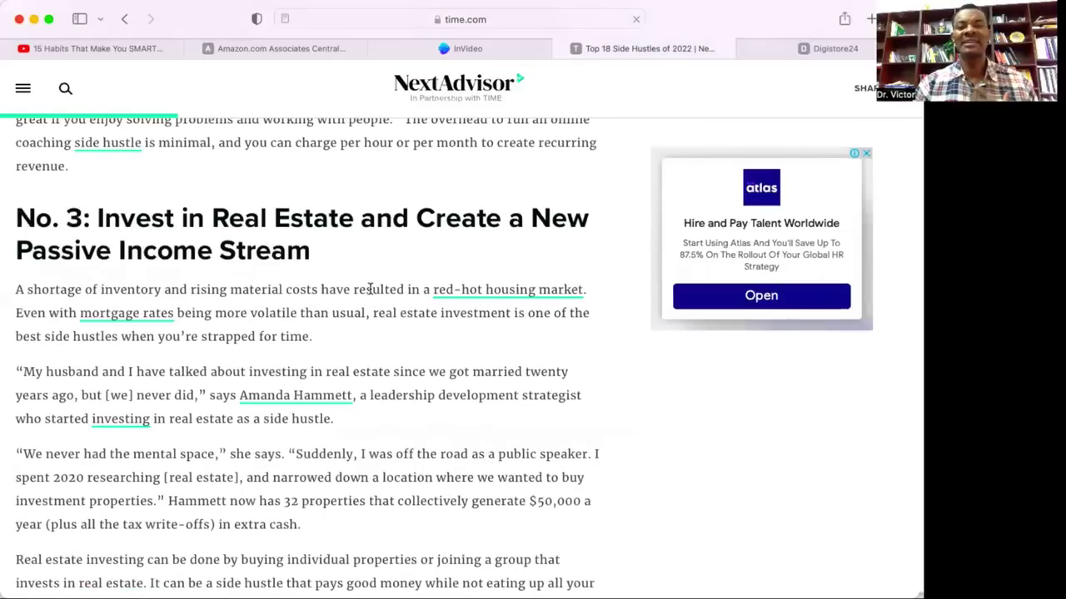
{"action": "scroll", "coordinate": [371, 288], "scroll_direction": "down", "scroll_amount": 10}
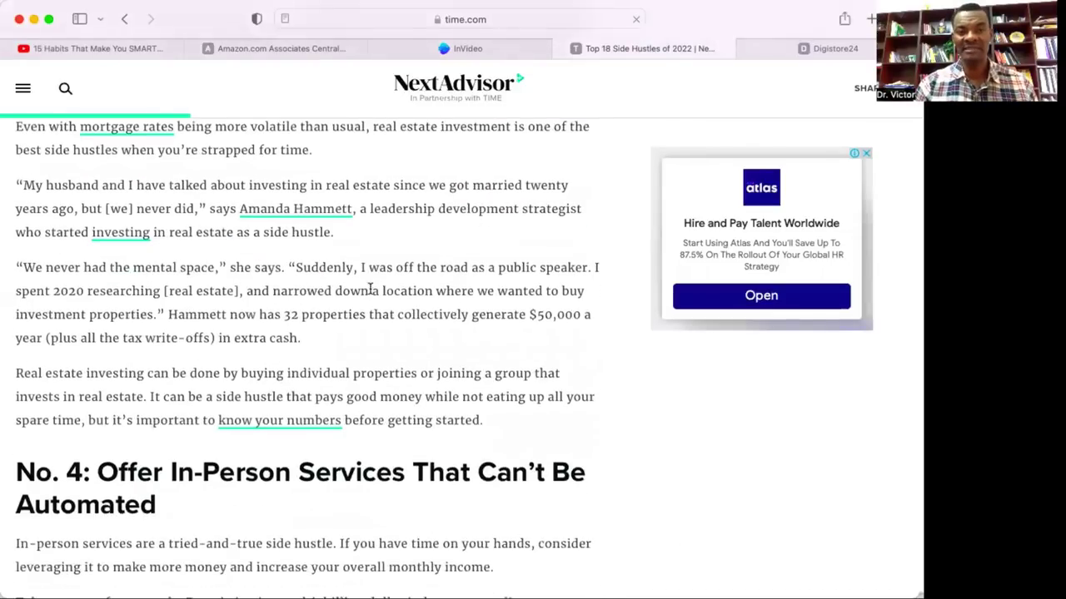
{"action": "scroll", "coordinate": [371, 288], "scroll_direction": "down", "scroll_amount": 1}
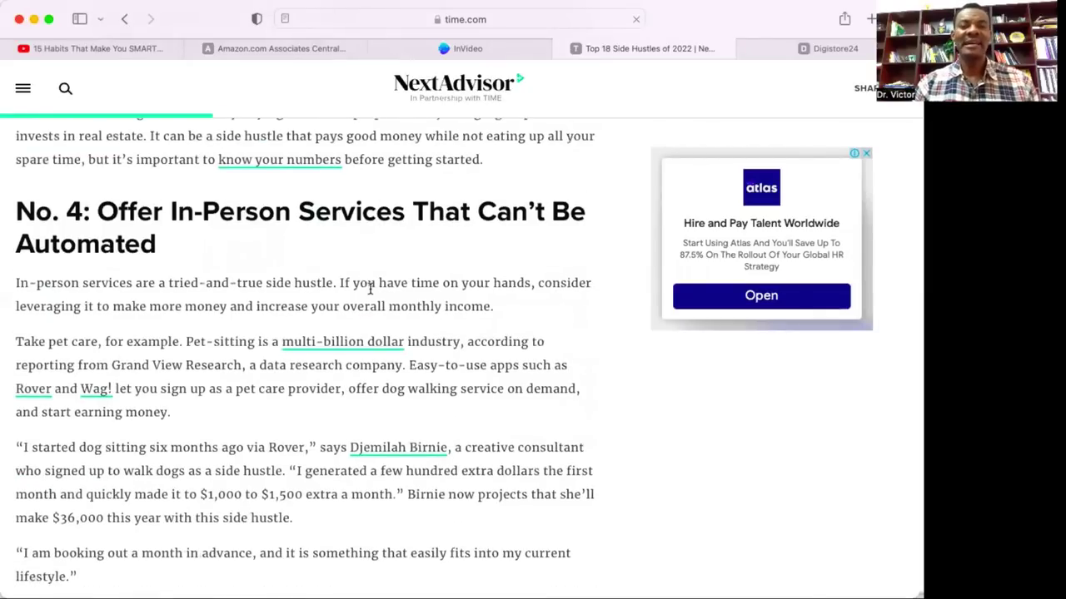
{"action": "scroll", "coordinate": [370, 288], "scroll_direction": "down", "scroll_amount": 16}
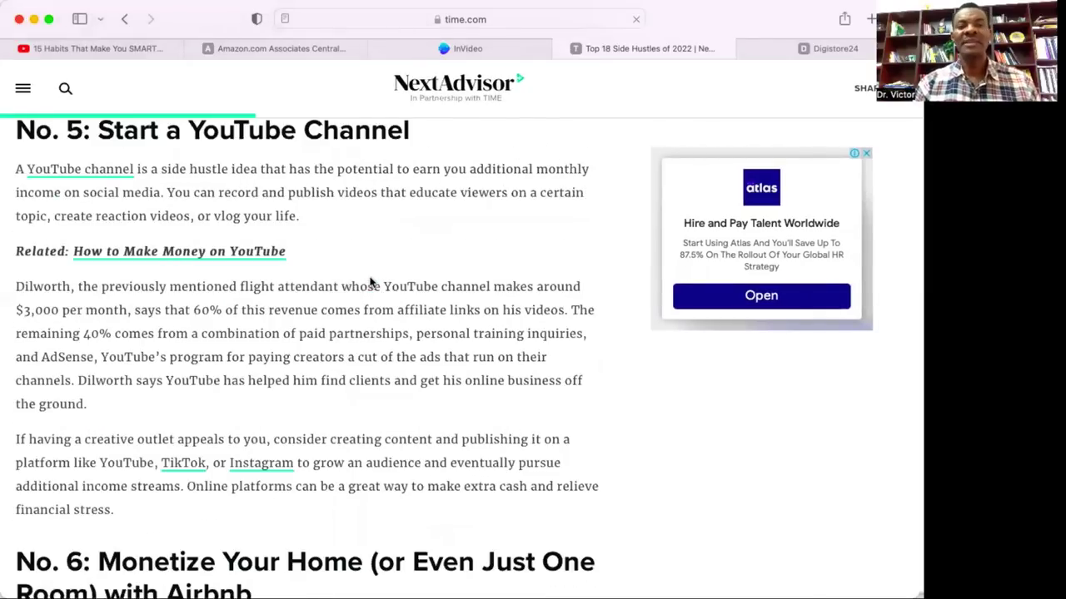
Skim the article's side hustles No. 12 through No. 18.
{"action": "scroll", "coordinate": [372, 282], "scroll_direction": "up", "scroll_amount": 3}
{"action": "scroll", "coordinate": [371, 283], "scroll_direction": "down", "scroll_amount": 6}
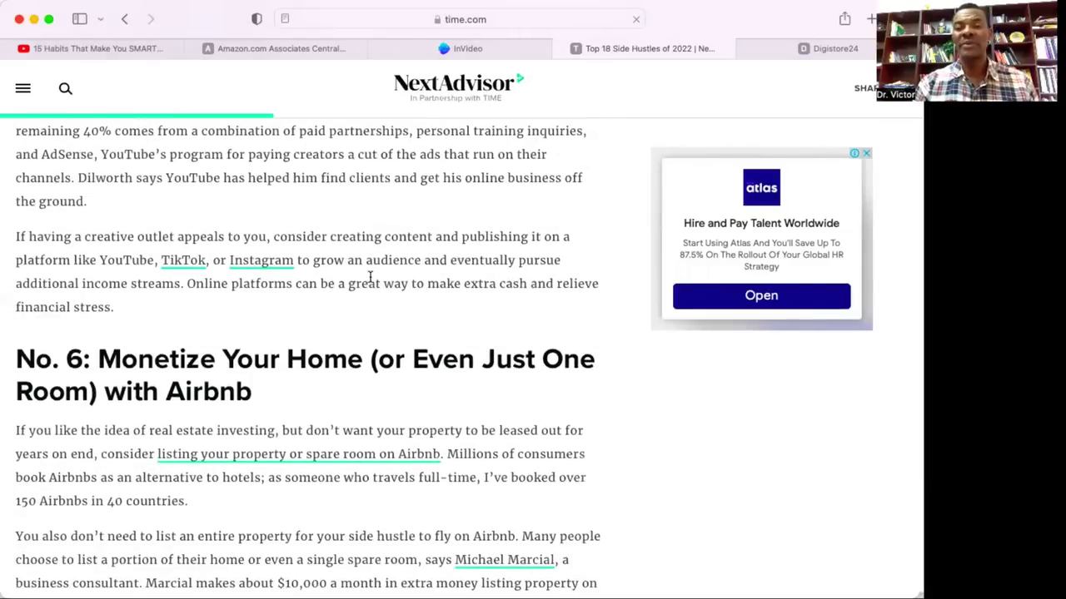
{"action": "scroll", "coordinate": [371, 277], "scroll_direction": "down", "scroll_amount": 2}
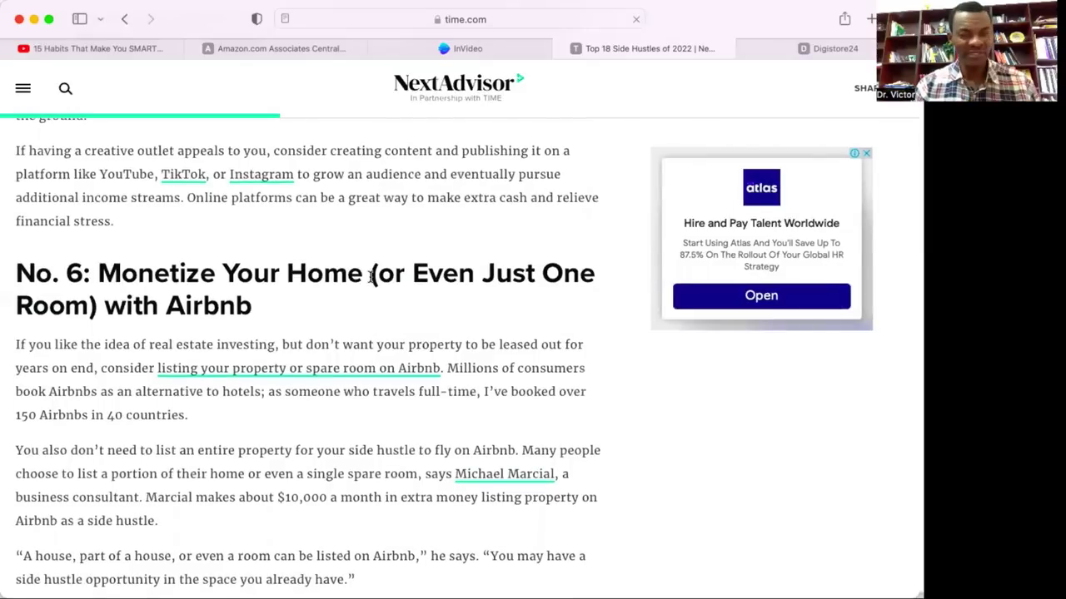
{"action": "scroll", "coordinate": [370, 277], "scroll_direction": "down", "scroll_amount": 20}
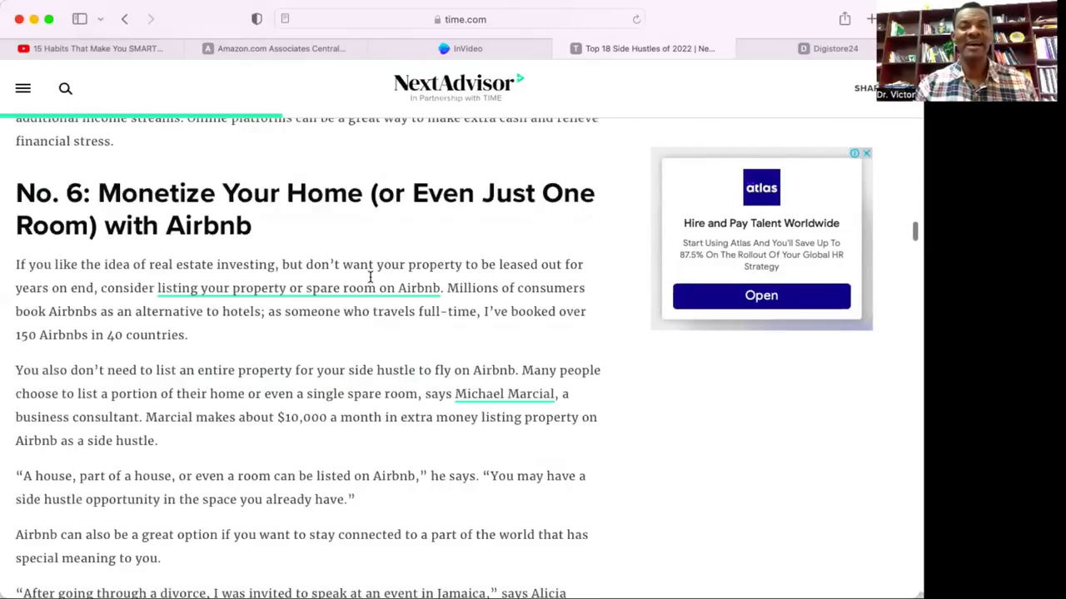
{"action": "scroll", "coordinate": [371, 277], "scroll_direction": "down", "scroll_amount": 9}
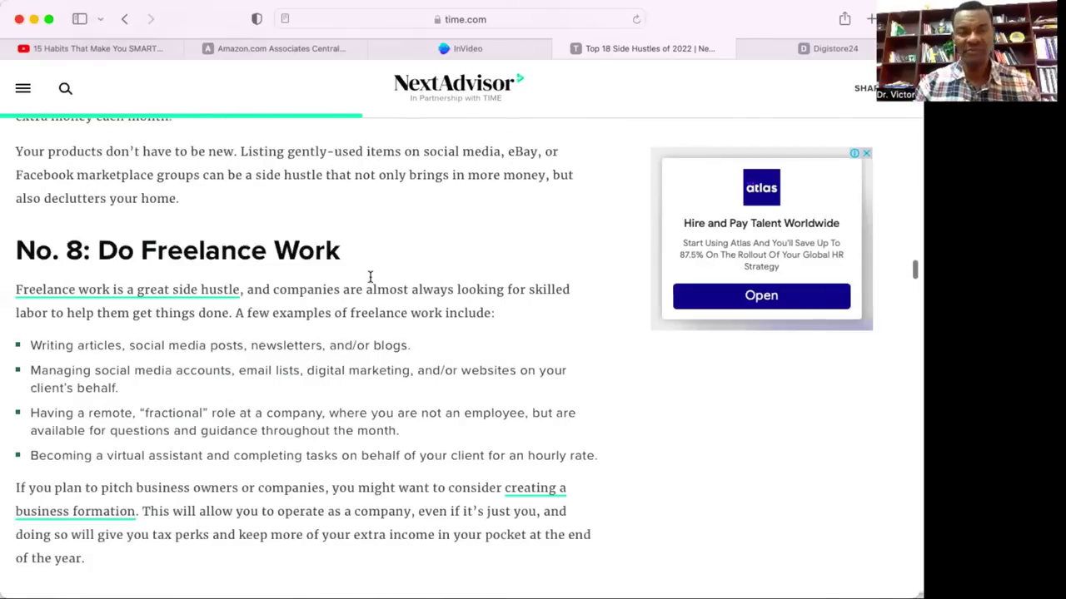
{"action": "scroll", "coordinate": [370, 277], "scroll_direction": "down", "scroll_amount": 7}
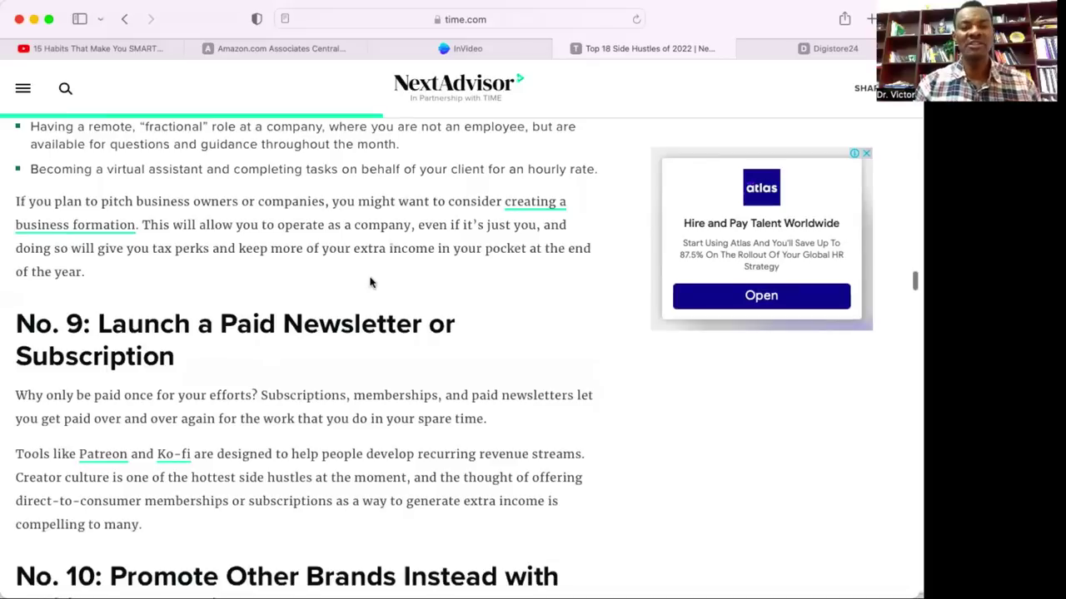
{"action": "scroll", "coordinate": [370, 283], "scroll_direction": "down", "scroll_amount": 1}
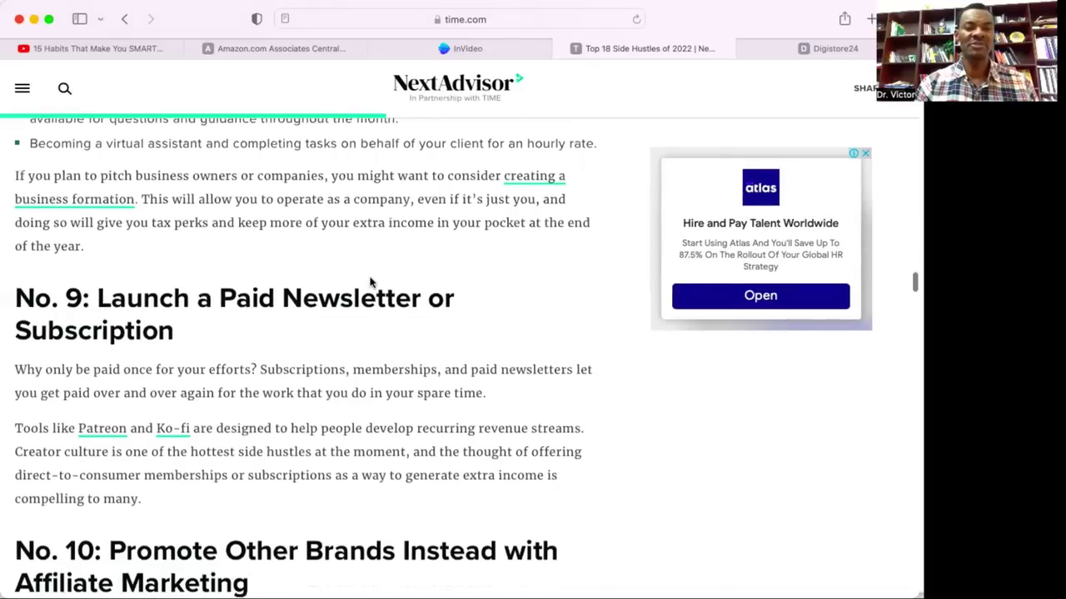
{"action": "scroll", "coordinate": [370, 283], "scroll_direction": "down", "scroll_amount": 5}
{"action": "scroll", "coordinate": [370, 283], "scroll_direction": "down", "scroll_amount": 1}
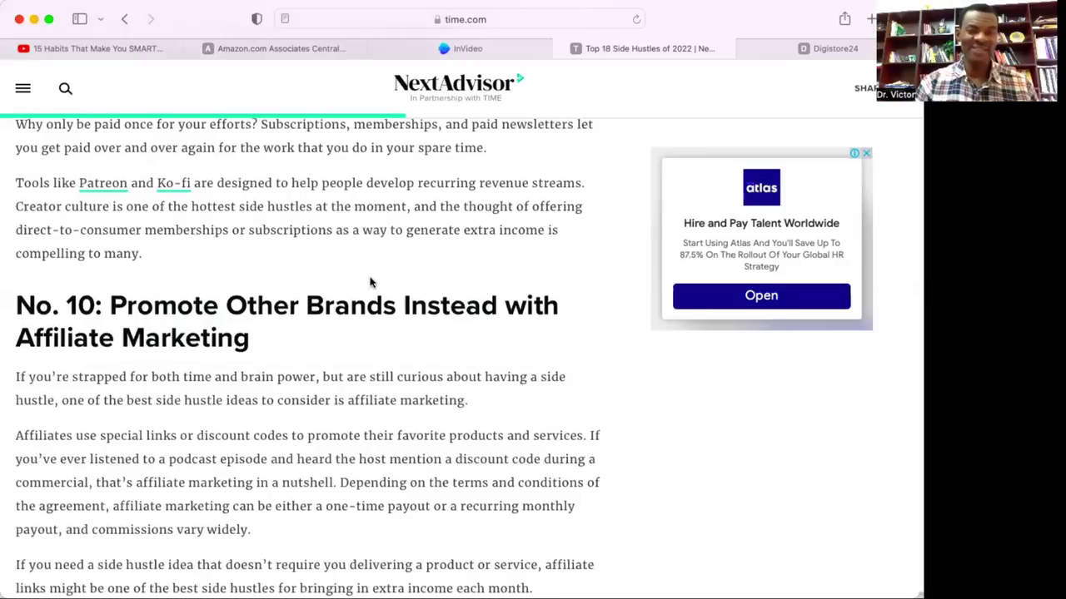
{"action": "scroll", "coordinate": [370, 283], "scroll_direction": "down", "scroll_amount": 7}
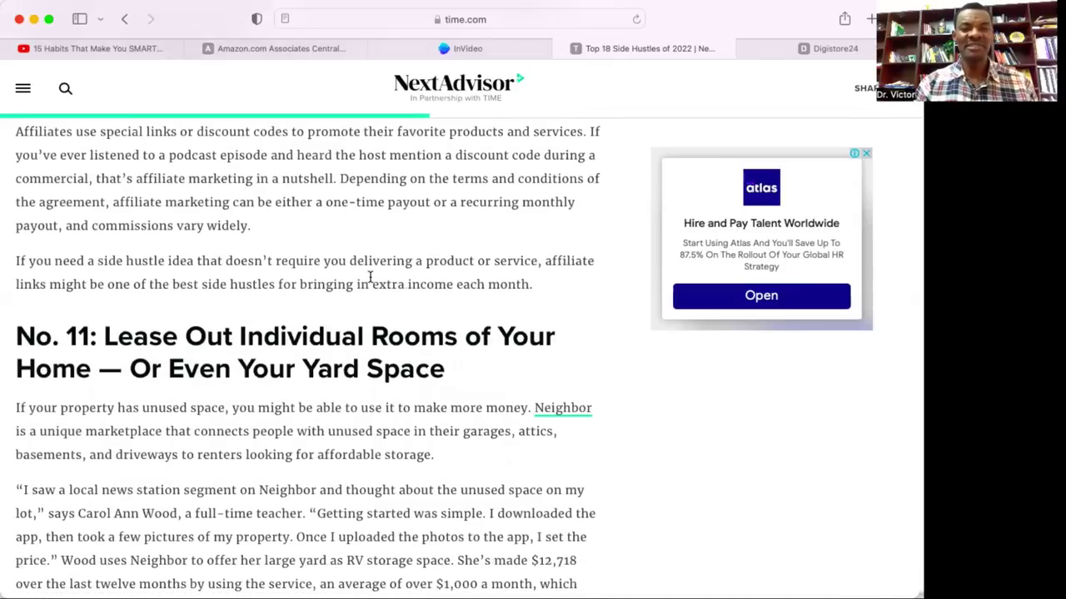
{"action": "scroll", "coordinate": [370, 277], "scroll_direction": "down", "scroll_amount": 1}
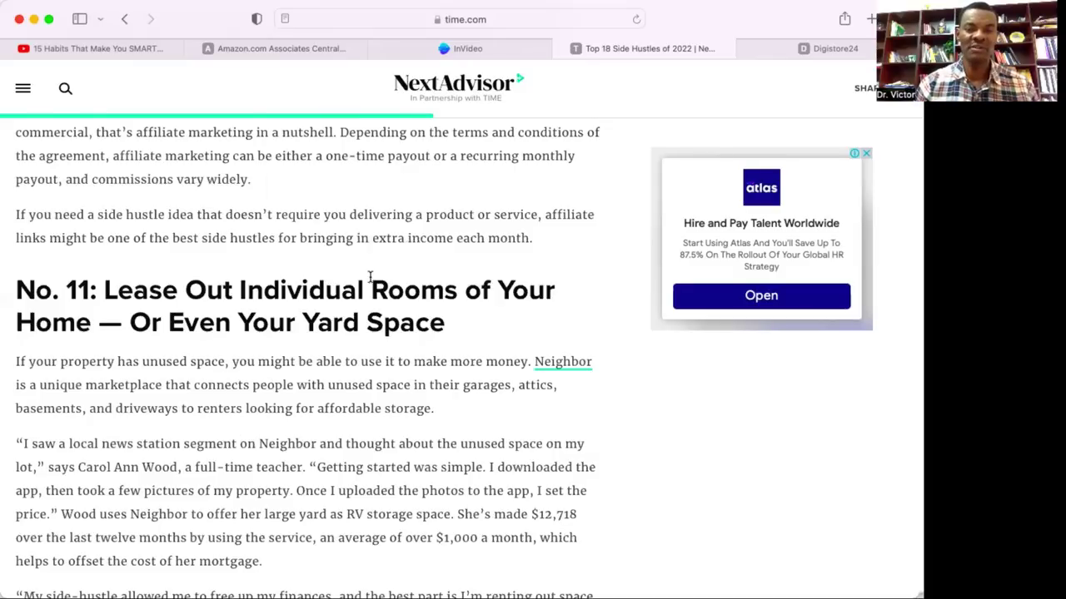
{"action": "scroll", "coordinate": [324, 353], "scroll_direction": "down", "scroll_amount": 10}
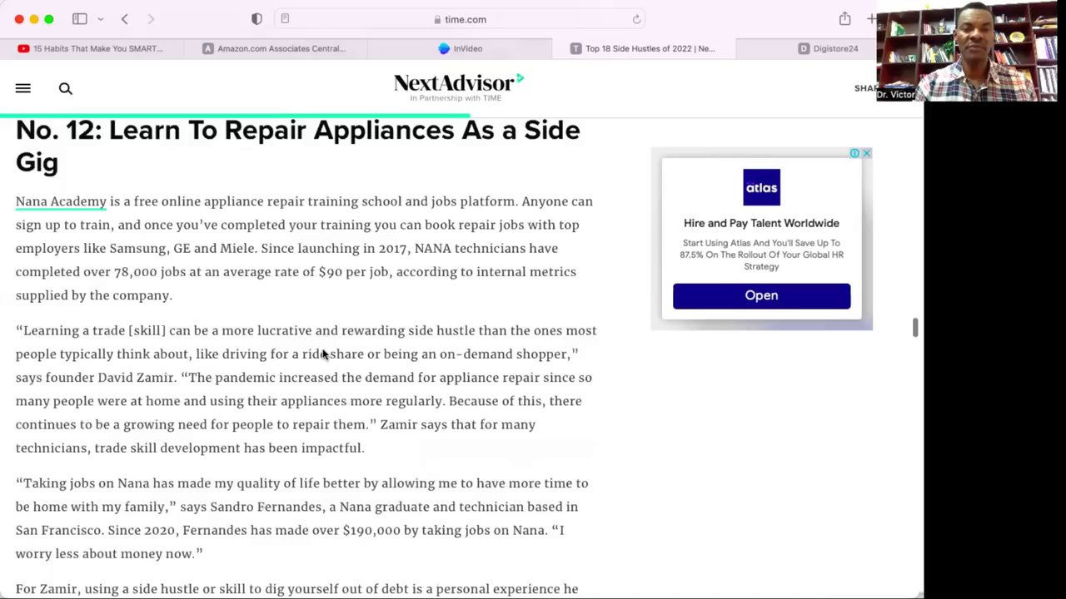
Return to the Top 18 list and the first idea, No. 1: Rent Out Your Car.
{"action": "scroll", "coordinate": [323, 349], "scroll_direction": "up", "scroll_amount": 1}
{"action": "scroll", "coordinate": [323, 350], "scroll_direction": "up", "scroll_amount": 1}
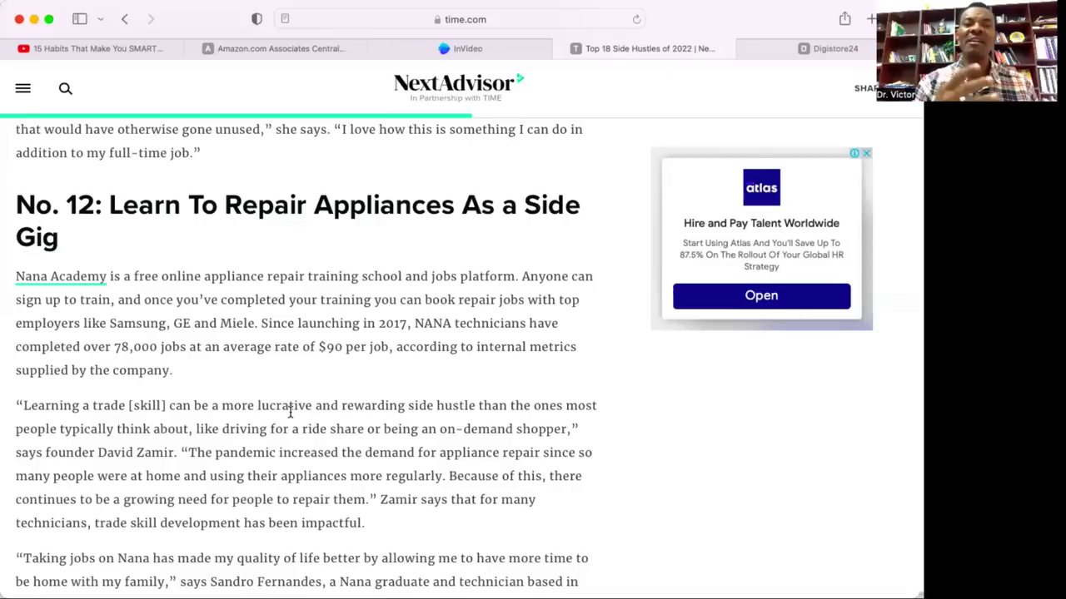
{"action": "scroll", "coordinate": [291, 412], "scroll_direction": "down", "scroll_amount": 5}
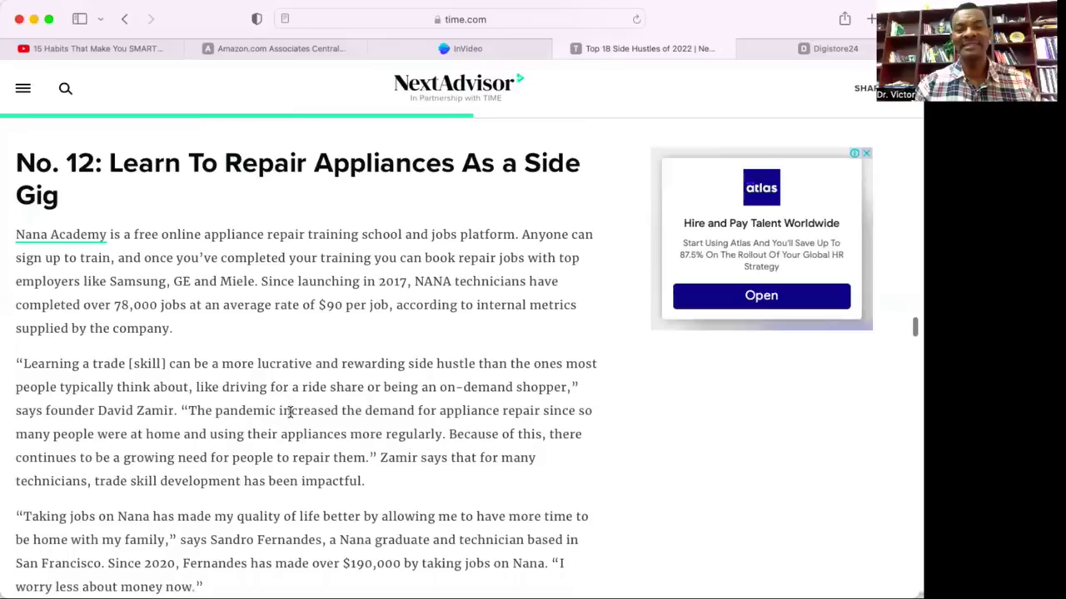
{"action": "scroll", "coordinate": [291, 413], "scroll_direction": "down", "scroll_amount": 4}
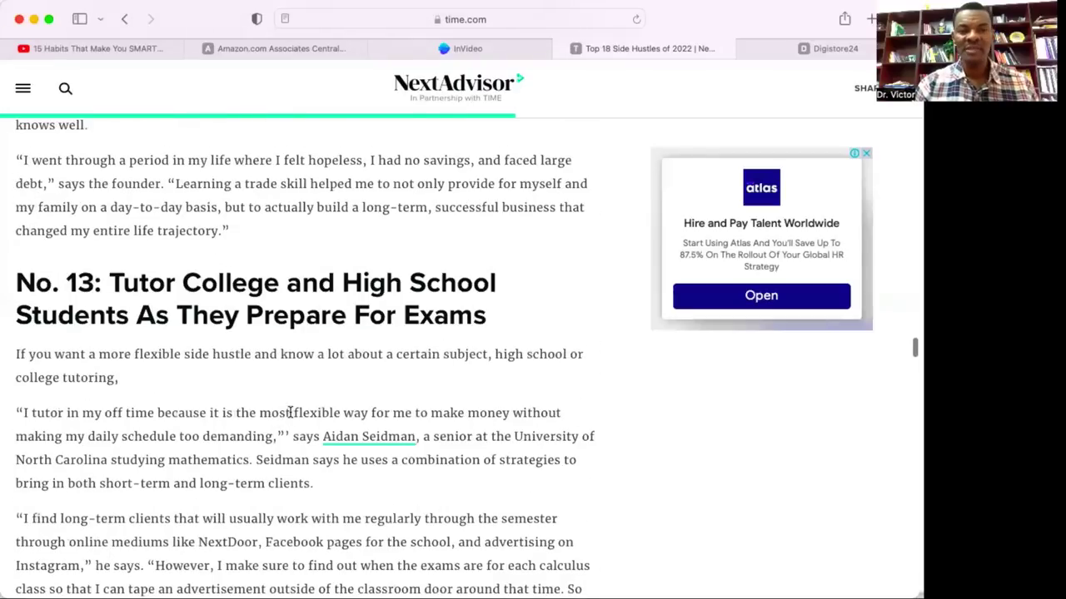
{"action": "scroll", "coordinate": [291, 412], "scroll_direction": "down", "scroll_amount": 1}
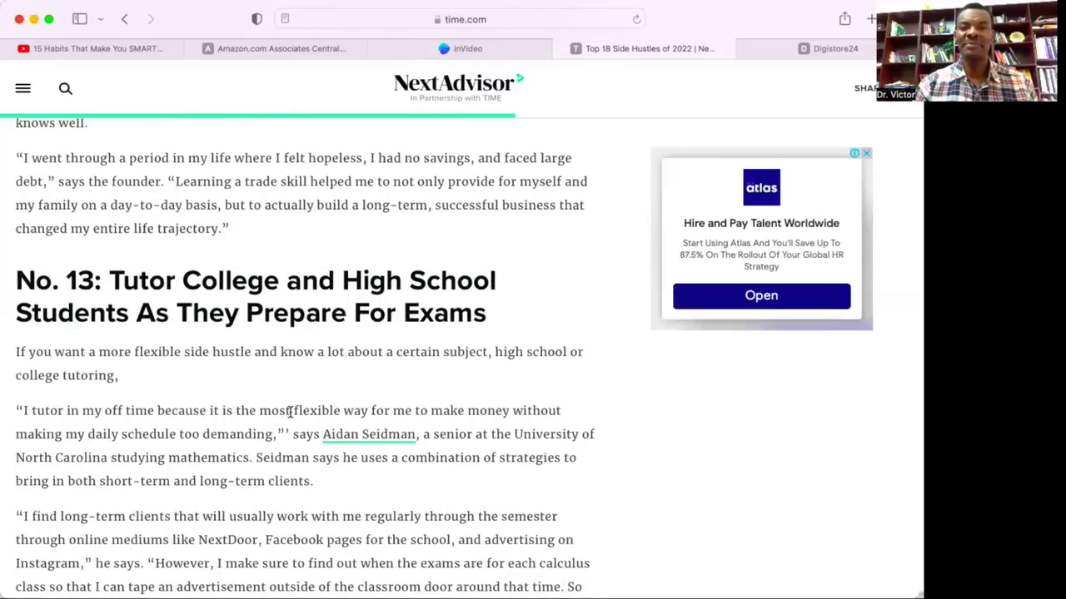
{"action": "scroll", "coordinate": [291, 412], "scroll_direction": "down", "scroll_amount": 8}
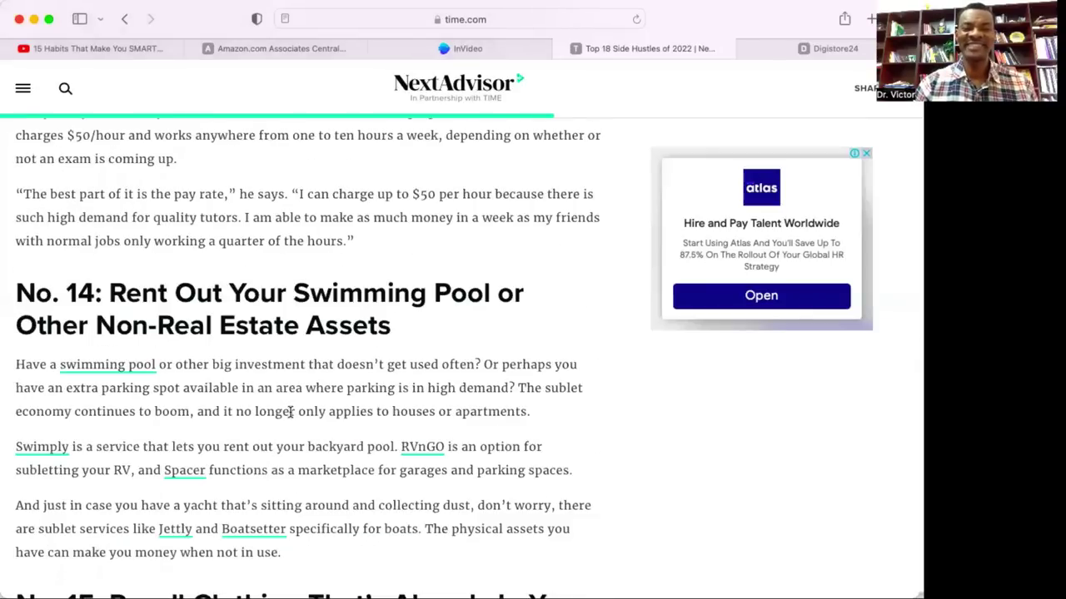
{"action": "scroll", "coordinate": [290, 412], "scroll_direction": "down", "scroll_amount": 8}
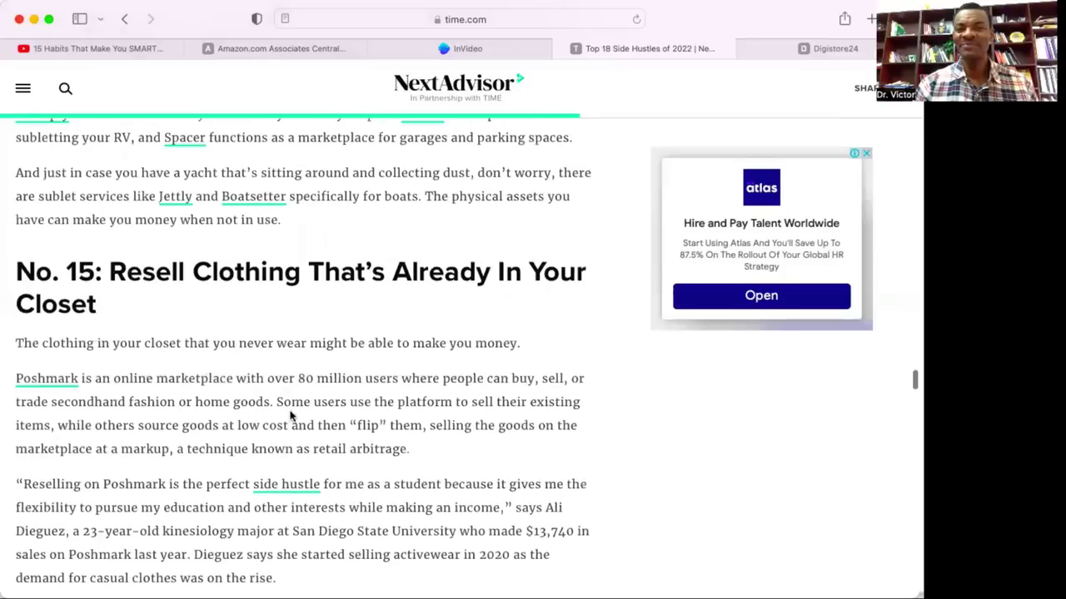
{"action": "scroll", "coordinate": [290, 414], "scroll_direction": "down", "scroll_amount": 1}
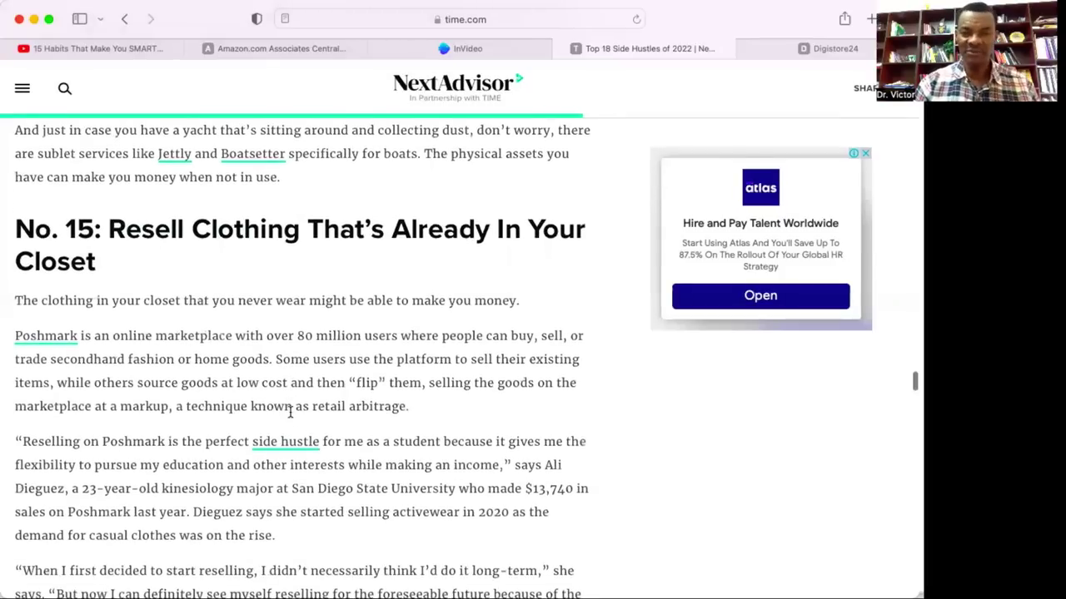
{"action": "scroll", "coordinate": [290, 412], "scroll_direction": "down", "scroll_amount": 6}
{"action": "scroll", "coordinate": [291, 412], "scroll_direction": "down", "scroll_amount": 10}
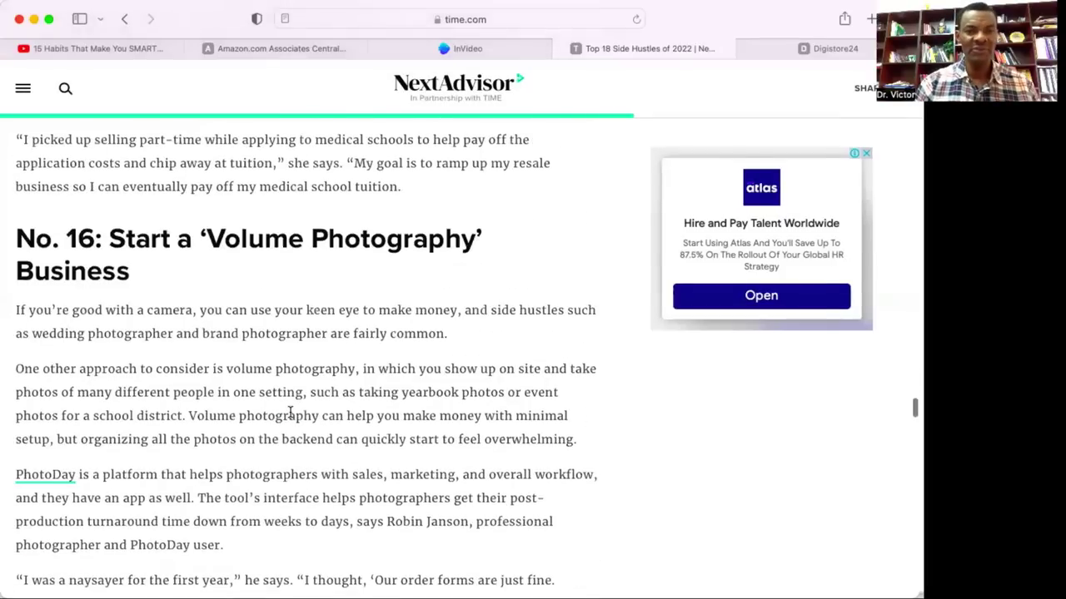
{"action": "scroll", "coordinate": [291, 412], "scroll_direction": "down", "scroll_amount": 3}
{"action": "scroll", "coordinate": [291, 413], "scroll_direction": "down", "scroll_amount": 10}
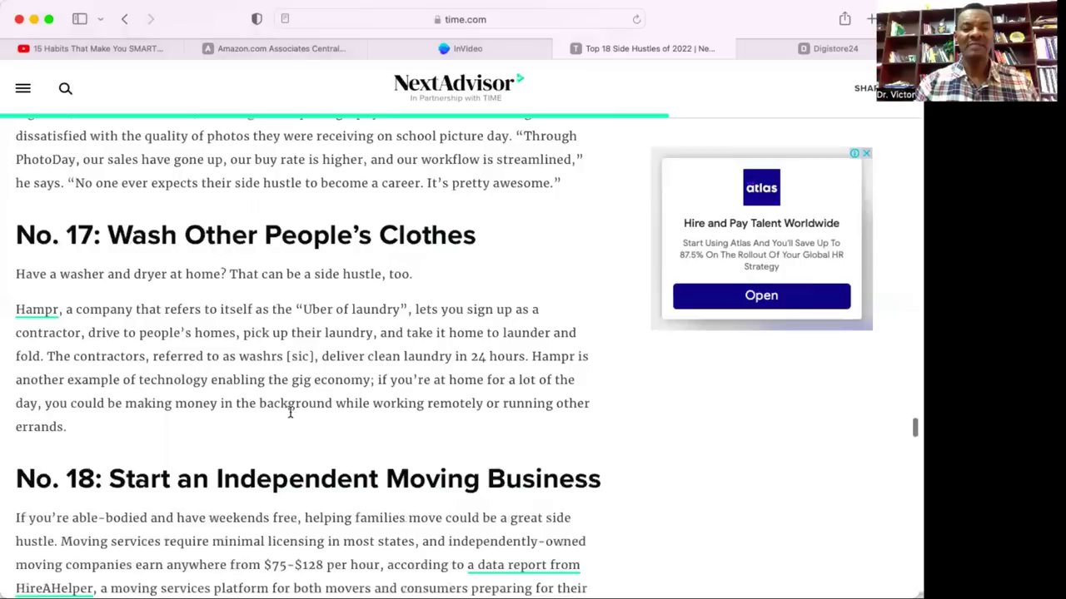
{"action": "scroll", "coordinate": [290, 414], "scroll_direction": "down", "scroll_amount": 1}
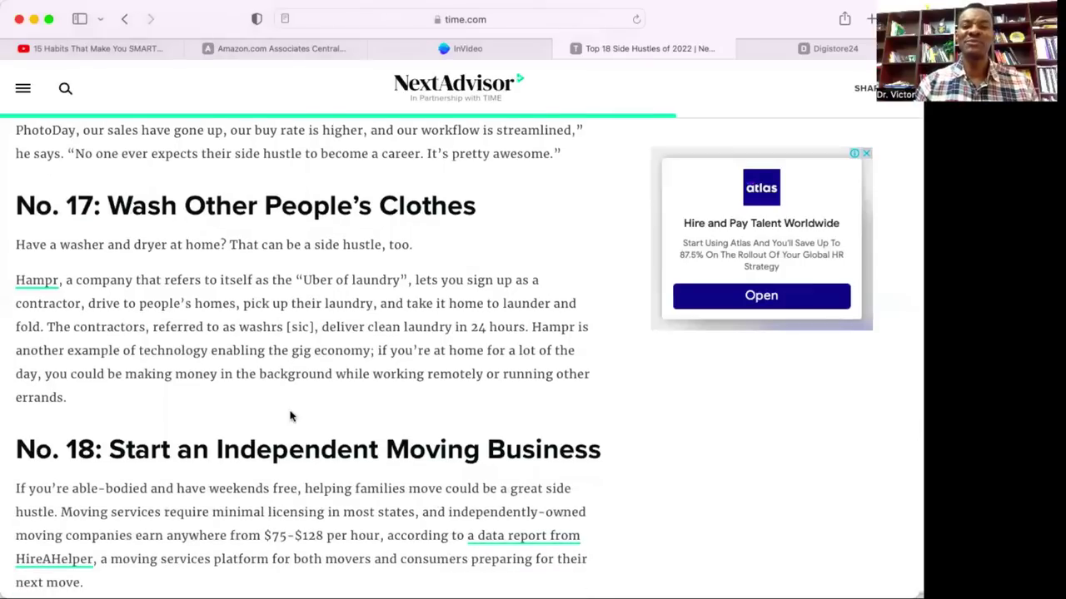
{"action": "scroll", "coordinate": [290, 416], "scroll_direction": "up", "scroll_amount": 20}
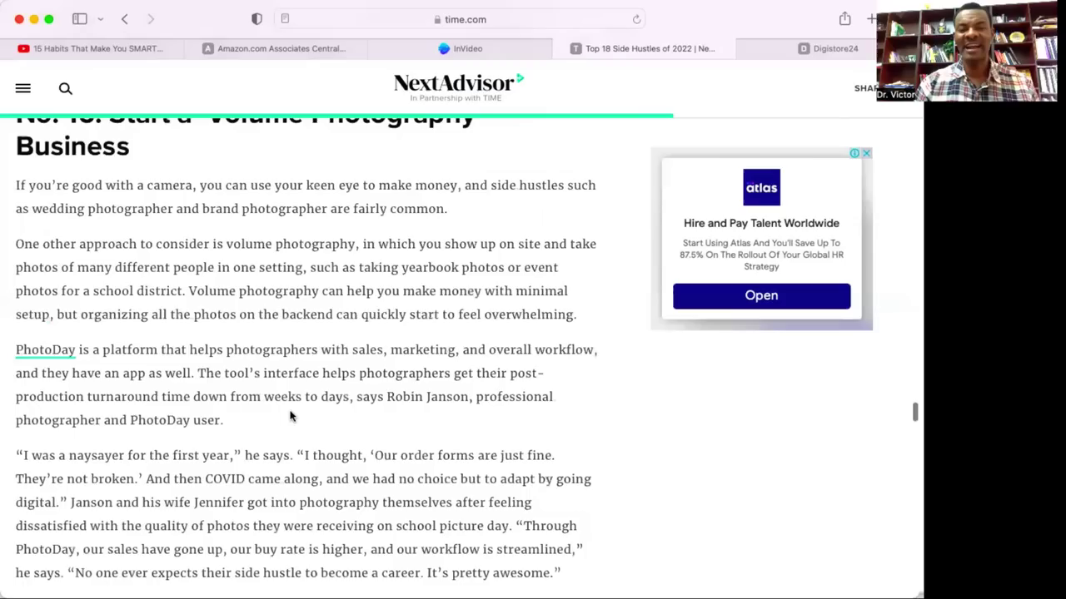
{"action": "scroll", "coordinate": [291, 417], "scroll_direction": "up", "scroll_amount": 10}
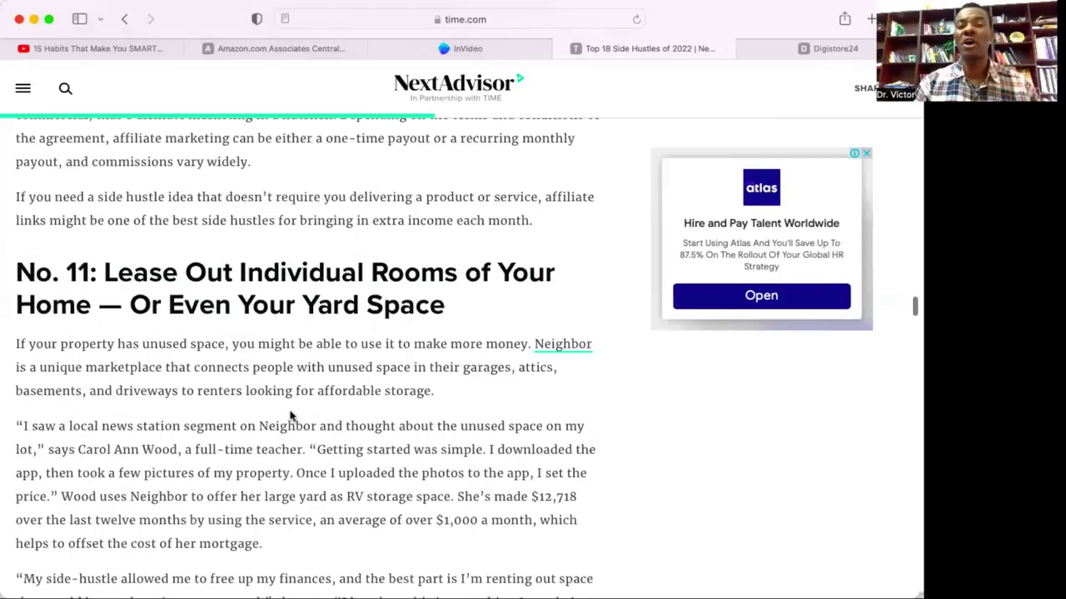
{"action": "scroll", "coordinate": [291, 417], "scroll_direction": "up", "scroll_amount": 20}
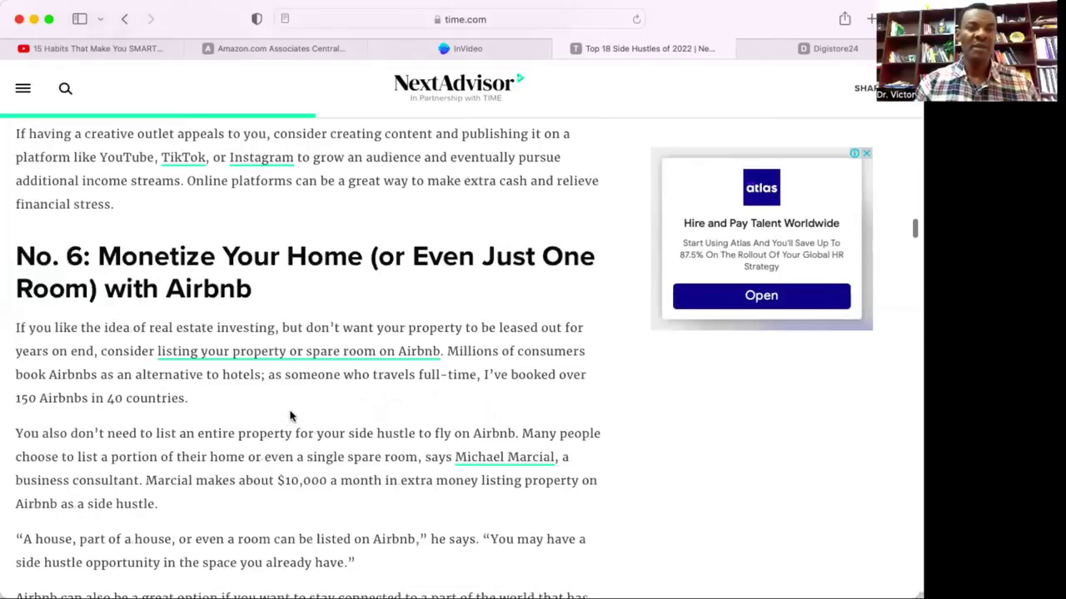
{"action": "scroll", "coordinate": [291, 417], "scroll_direction": "up", "scroll_amount": 20}
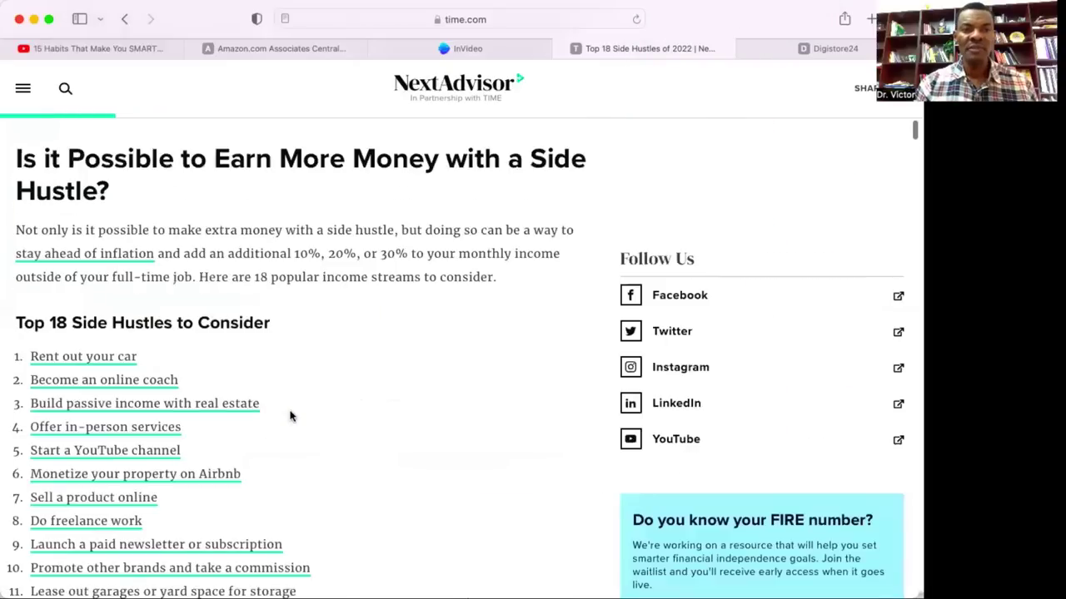
{"action": "scroll", "coordinate": [291, 417], "scroll_direction": "down", "scroll_amount": 18}
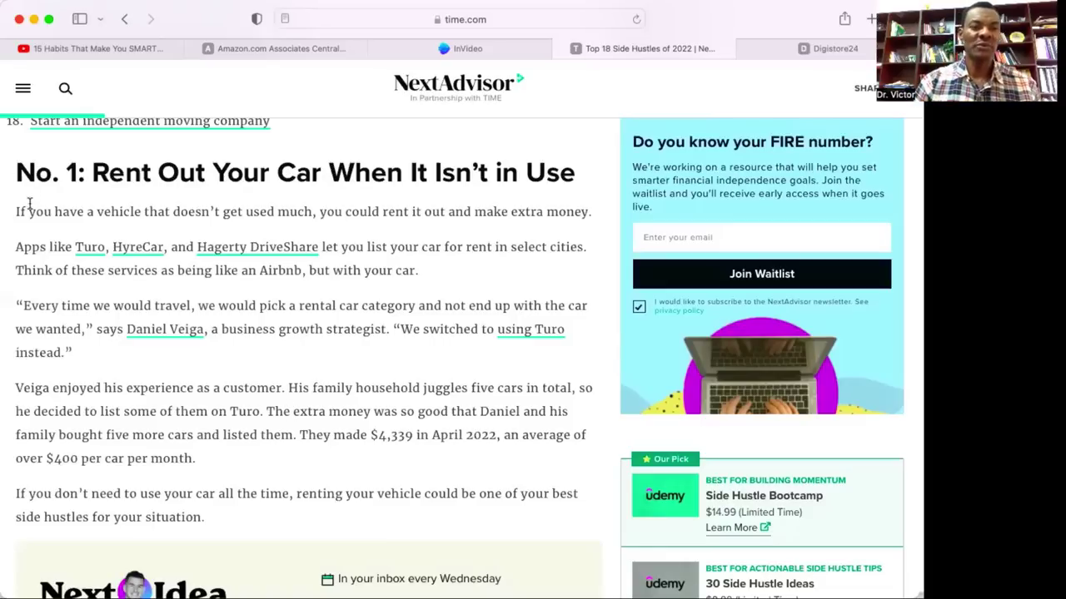
Select the five-paragraph Rent Out Your Car passage, then go to the InVideo dashboard.
{"action": "left_click_drag", "start_coordinate": [14, 212], "coordinate": [184, 444]}
{"action": "left_click", "coordinate": [209, 522]}
{"action": "left_click_drag", "start_coordinate": [209, 522], "coordinate": [10, 211]}
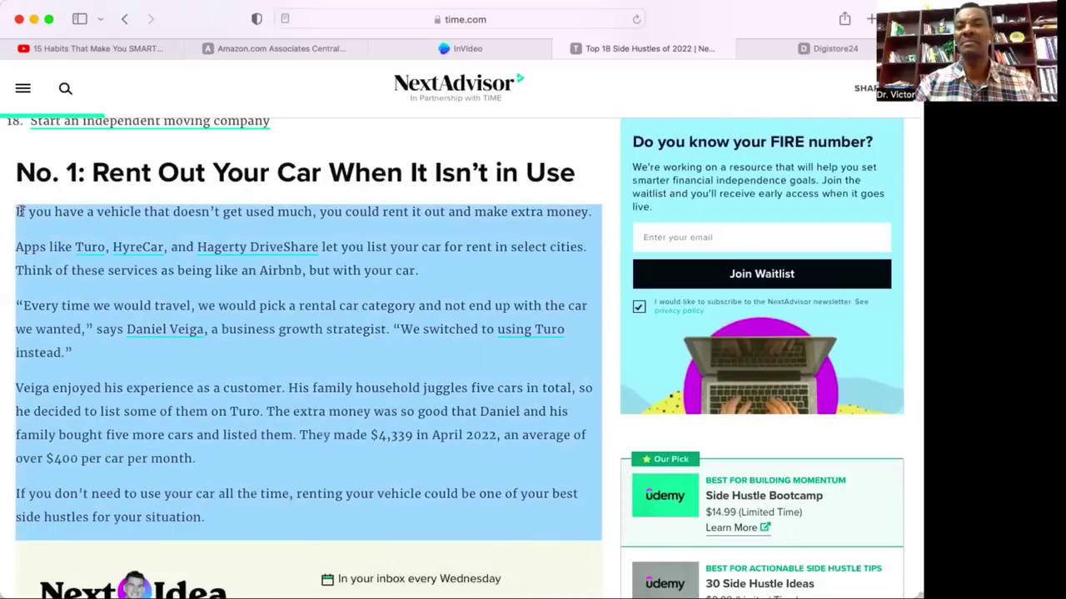
{"action": "left_click", "coordinate": [547, 138]}
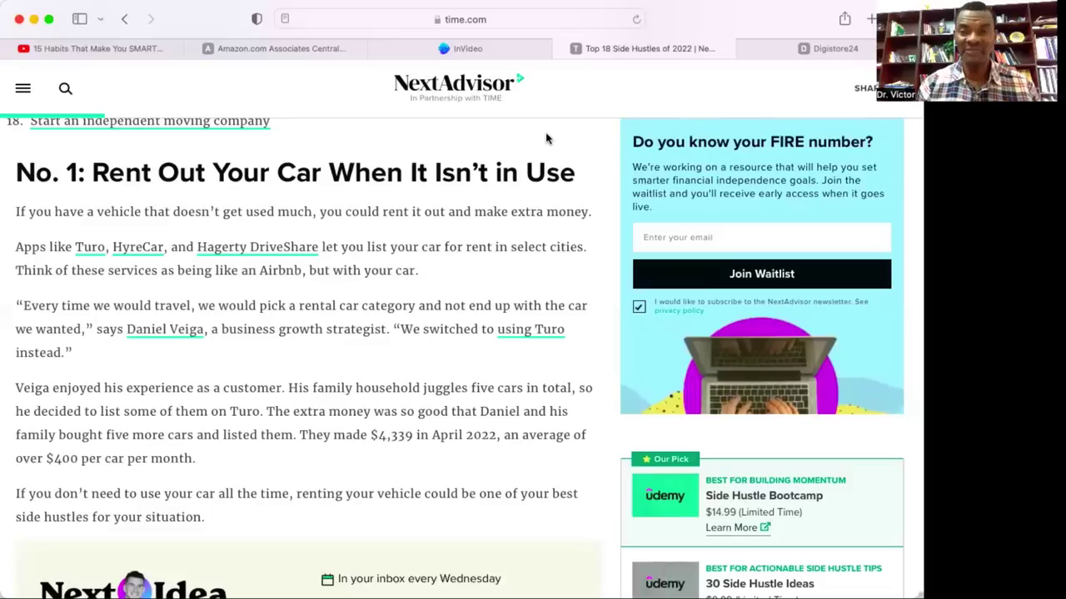
{"action": "left_click", "coordinate": [504, 58]}
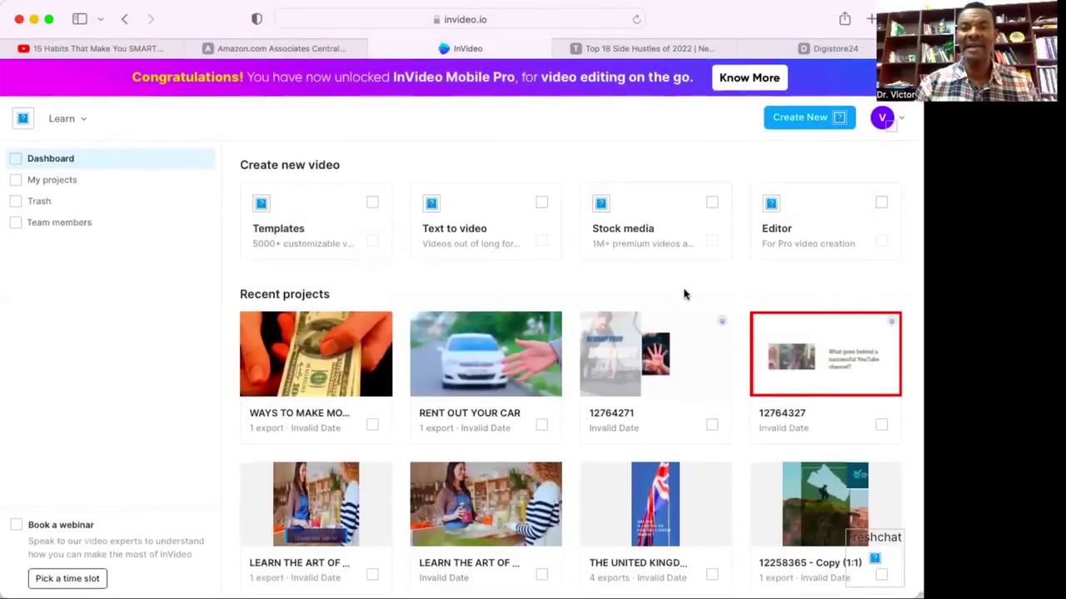
Start a new Text to video project from the Create New menu.
{"action": "left_click", "coordinate": [812, 119]}
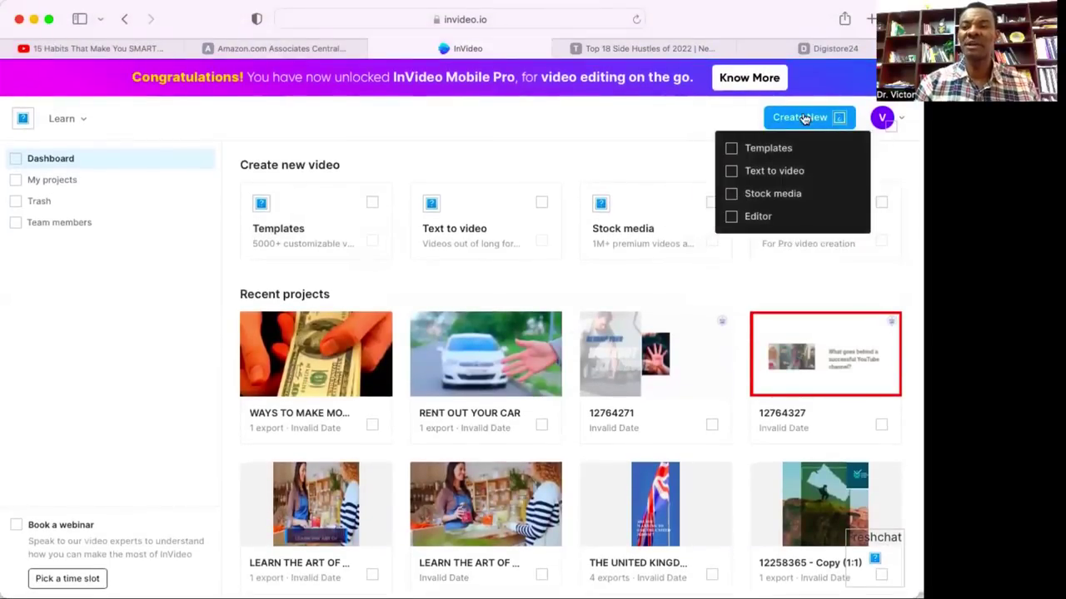
{"action": "mouse_move", "coordinate": [801, 119]}
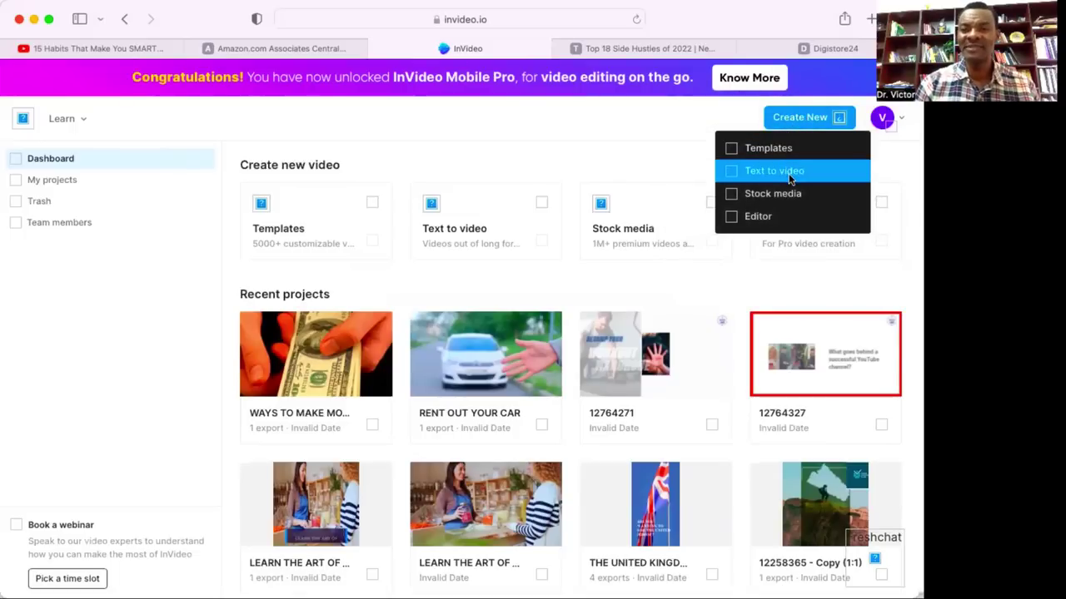
{"action": "mouse_move", "coordinate": [782, 217]}
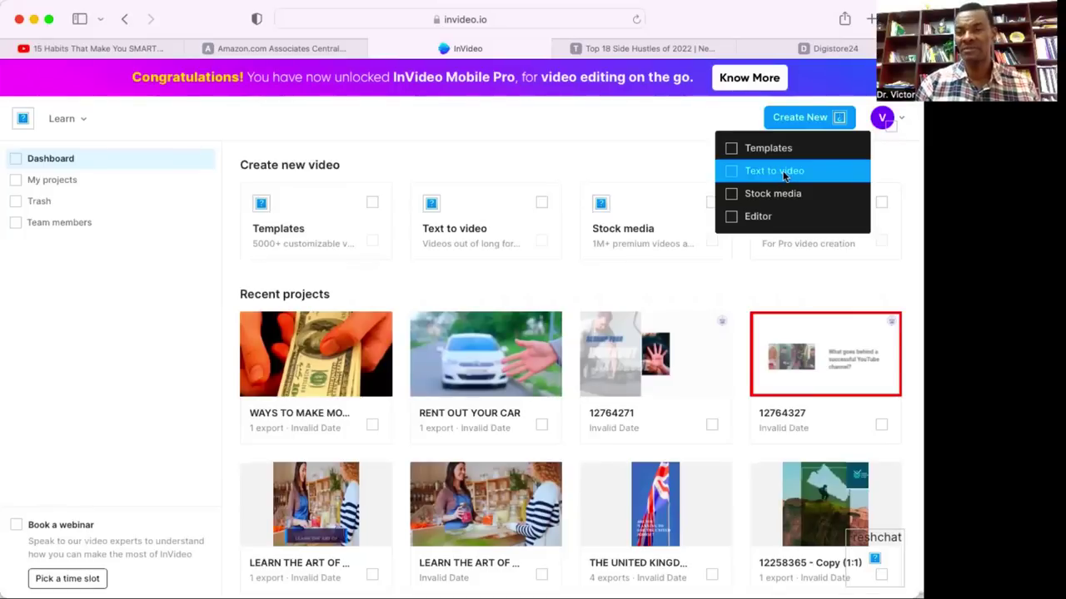
{"action": "left_click", "coordinate": [784, 173]}
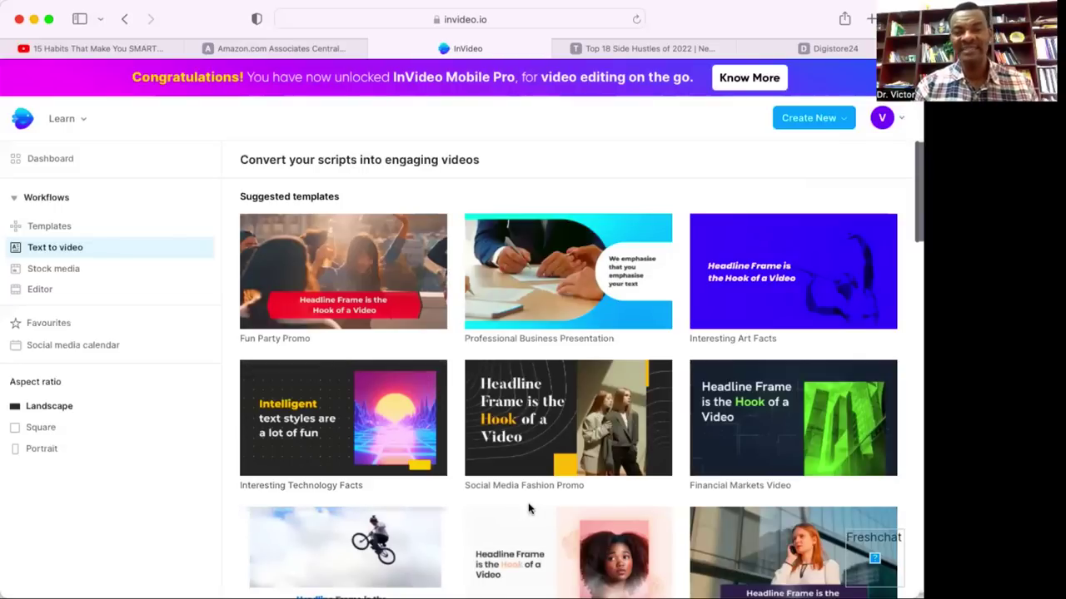
Browse the suggested text-to-video templates down to the Fitness Promo thumbnail.
{"action": "scroll", "coordinate": [528, 507], "scroll_direction": "down", "scroll_amount": 1}
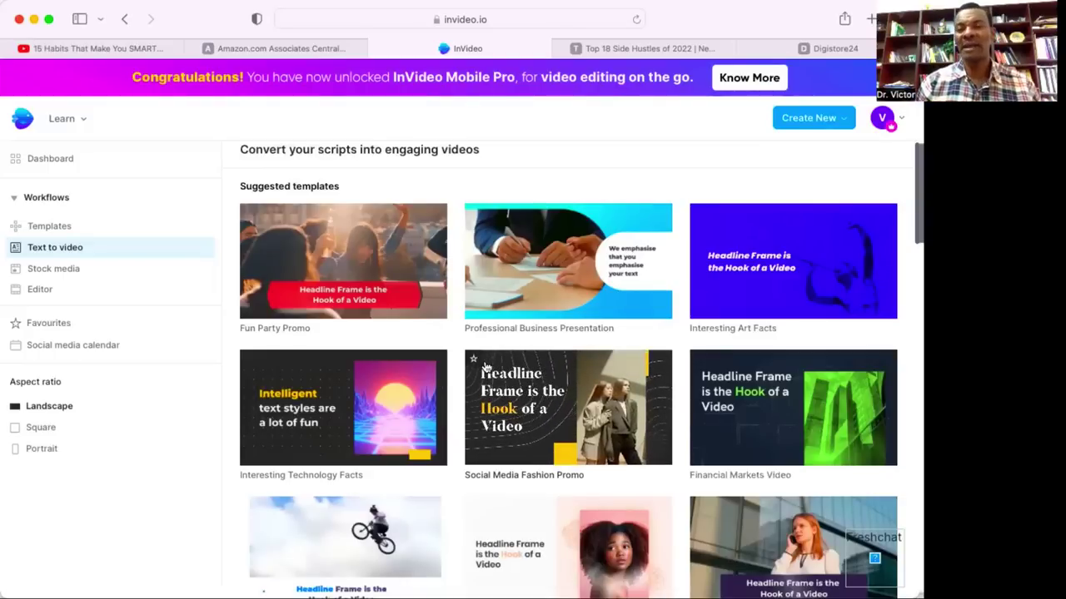
{"action": "scroll", "coordinate": [486, 368], "scroll_direction": "down", "scroll_amount": 4}
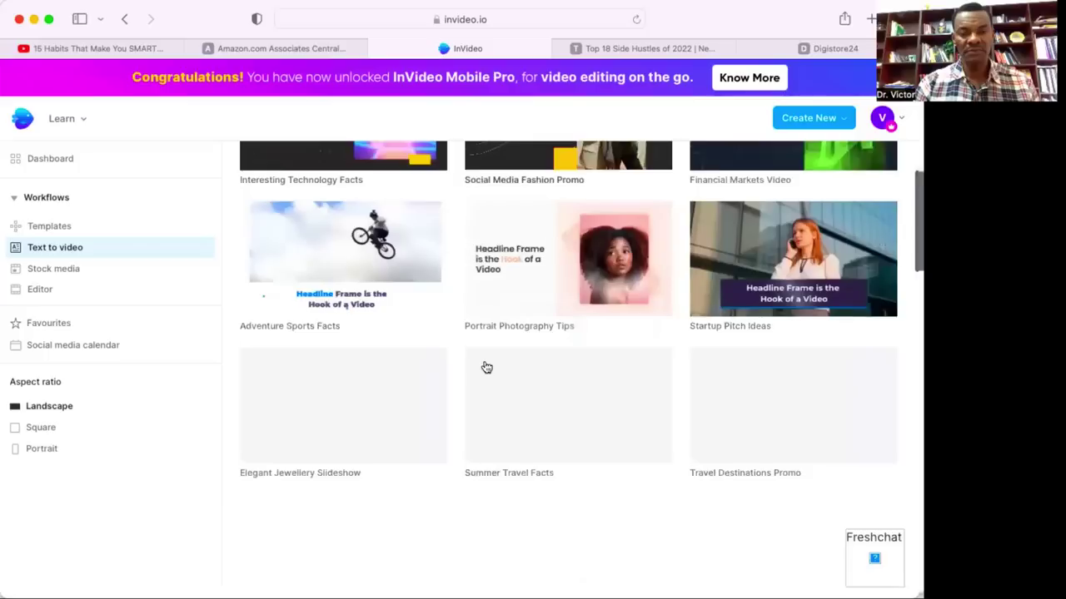
{"action": "scroll", "coordinate": [486, 367], "scroll_direction": "down", "scroll_amount": 4}
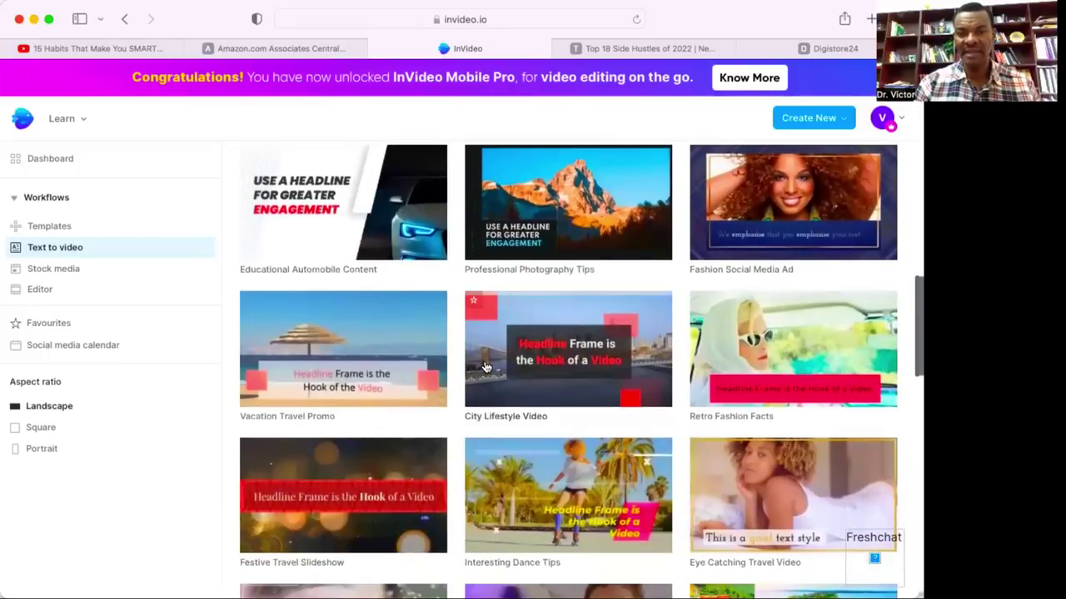
{"action": "scroll", "coordinate": [486, 367], "scroll_direction": "down", "scroll_amount": 6}
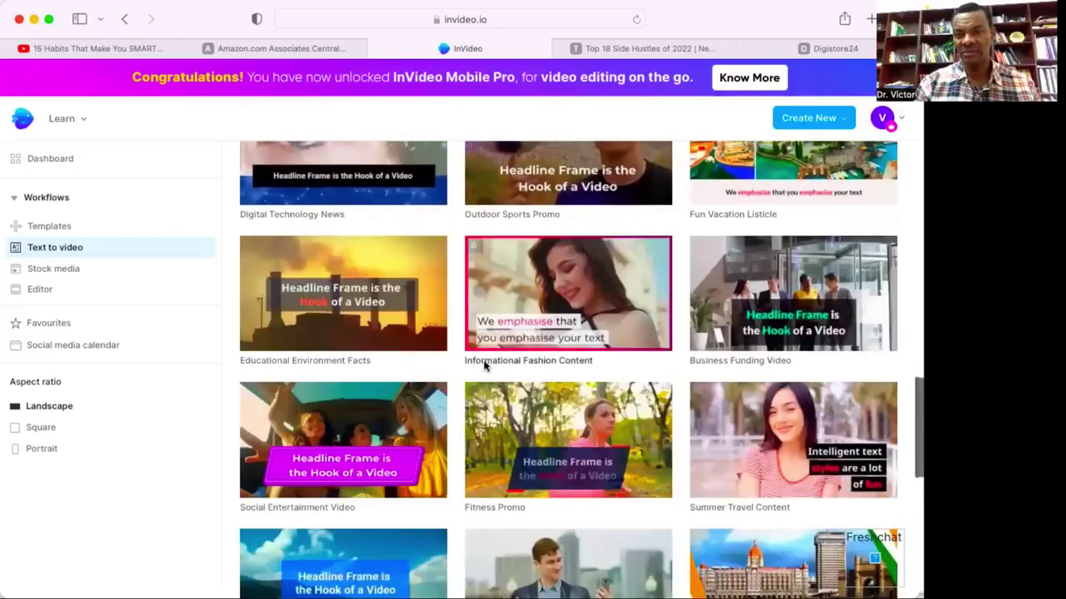
{"action": "scroll", "coordinate": [570, 370], "scroll_direction": "down", "scroll_amount": 1}
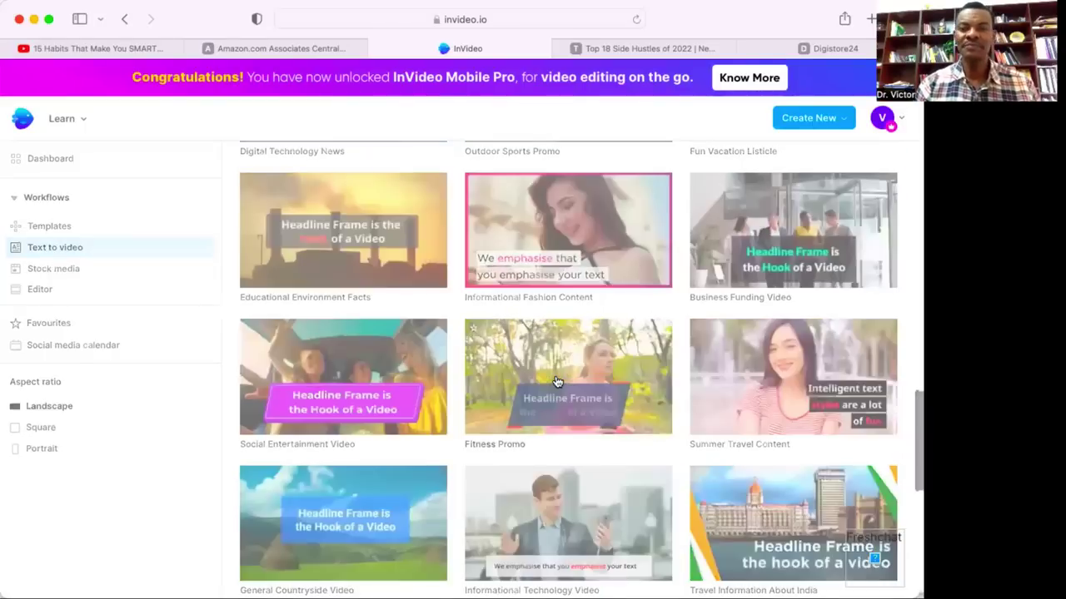
Use the Fitness Promo template in Landscape 16:9 after previewing Portrait 9:16.
{"action": "left_click", "coordinate": [557, 382]}
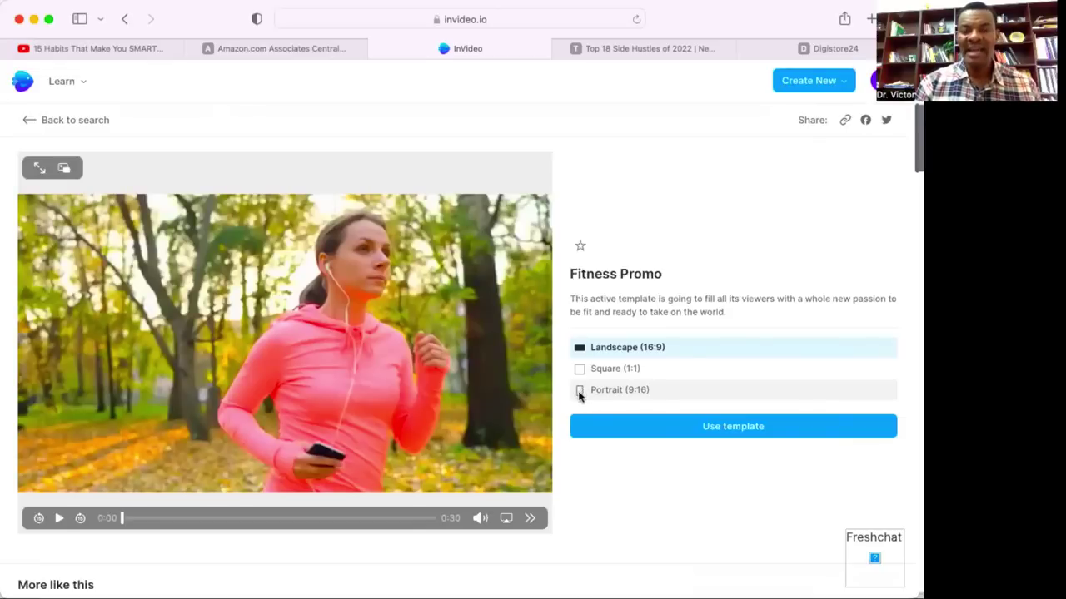
{"action": "left_click", "coordinate": [580, 391]}
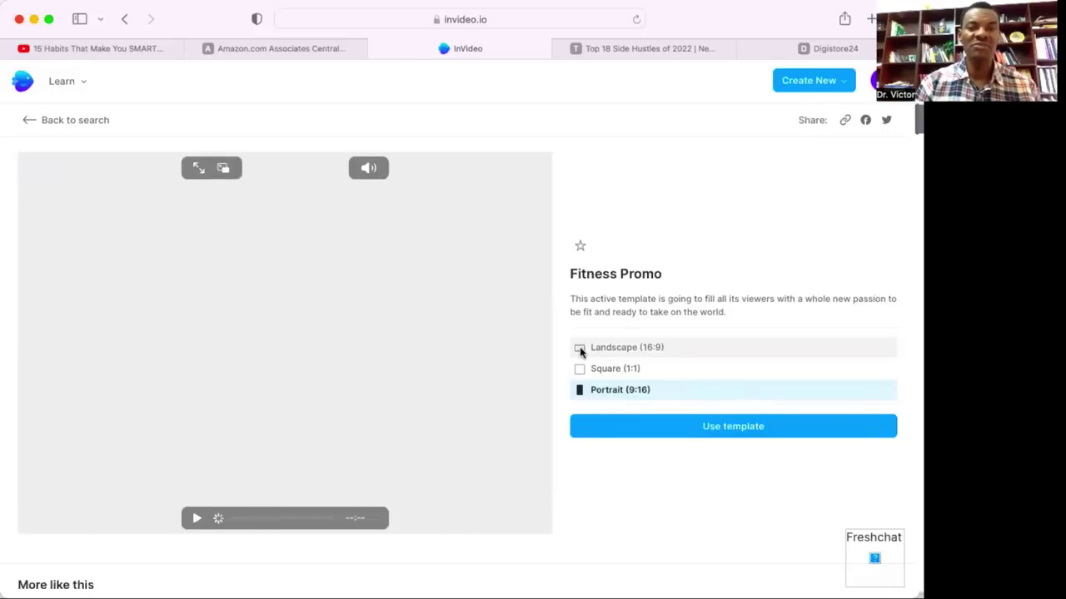
{"action": "left_click", "coordinate": [579, 348]}
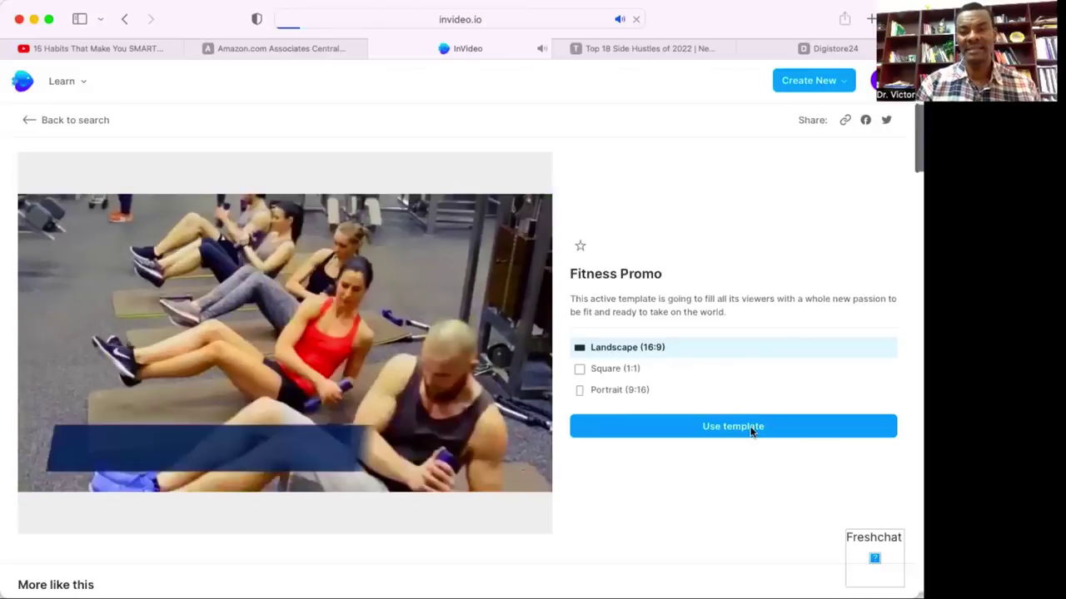
{"action": "left_click", "coordinate": [750, 430]}
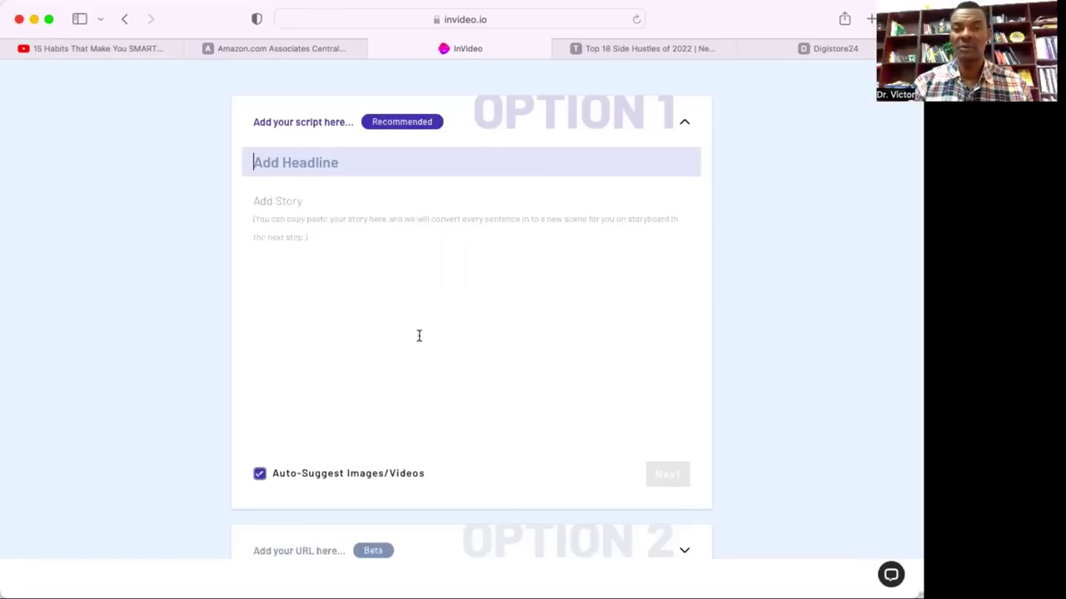
Enter headline RENT OUT YOUR CAR, paste the car-rental article as the story, and submit.
{"action": "scroll", "coordinate": [391, 292], "scroll_direction": "down", "scroll_amount": 1}
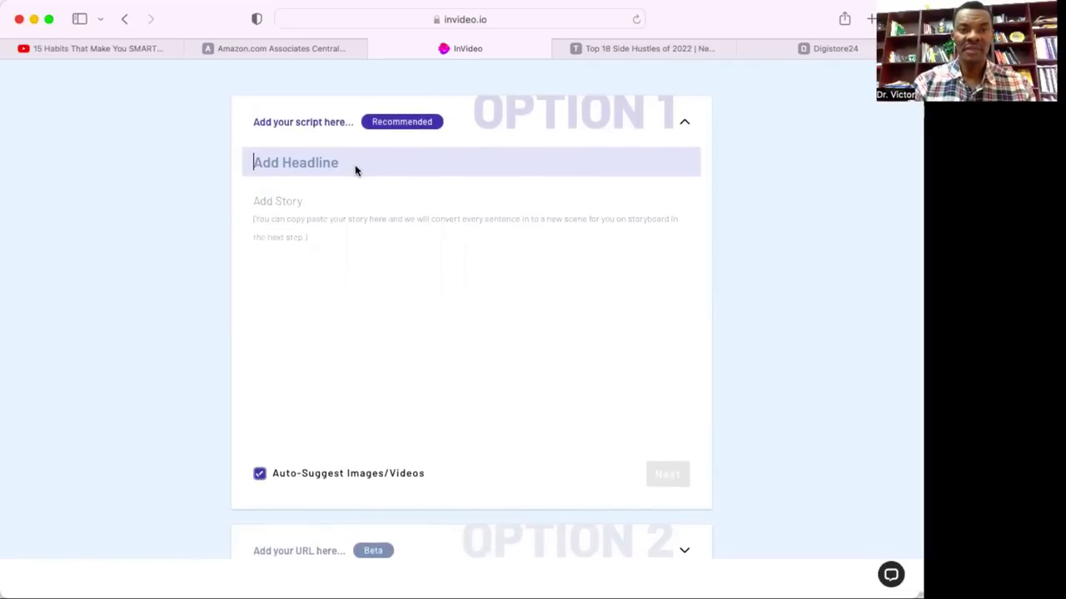
{"action": "type", "text": "RENT "}
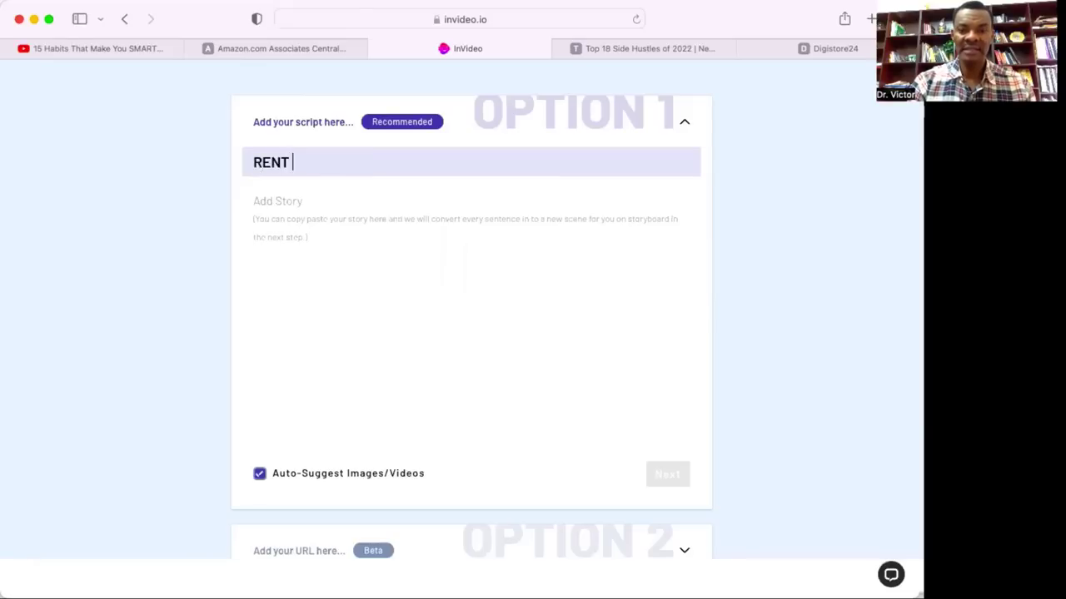
{"action": "type", "text": "OUT YOUR "}
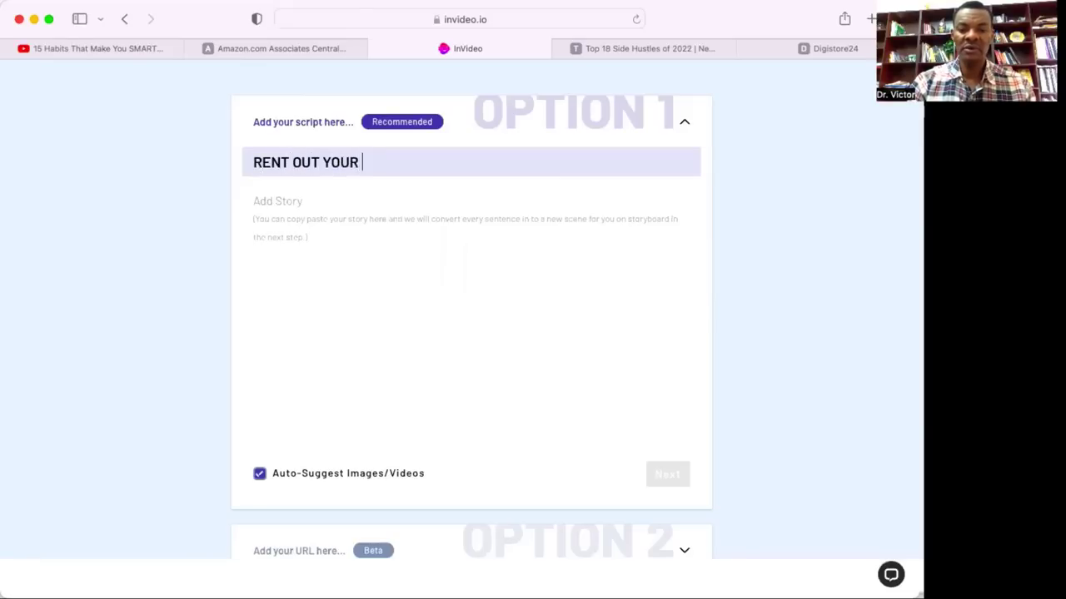
{"action": "type", "text": "CAR"}
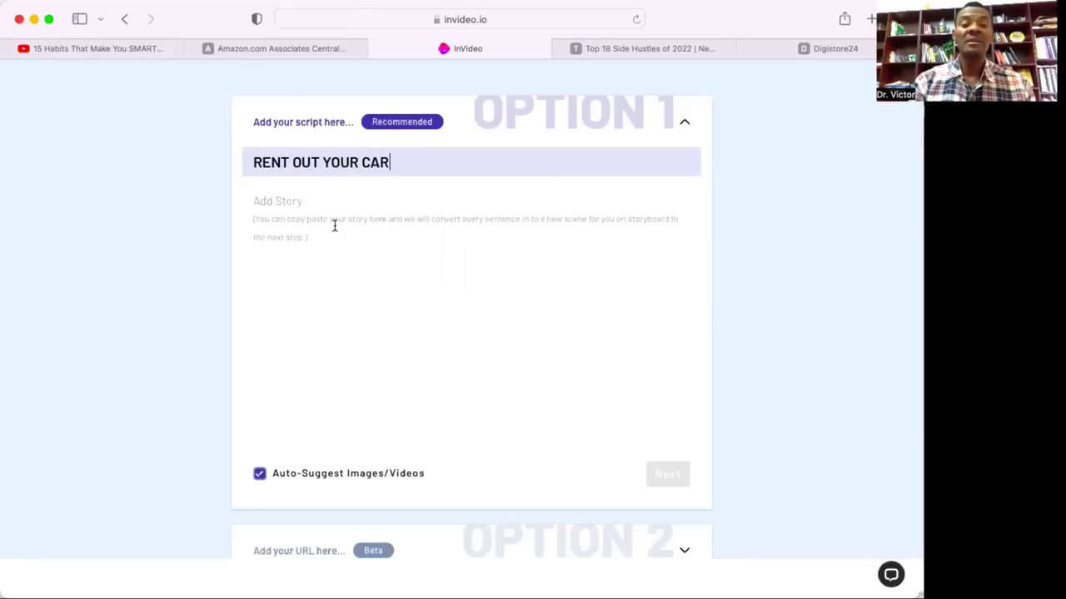
{"action": "left_click", "coordinate": [334, 225]}
{"action": "key", "text": "super+v"}
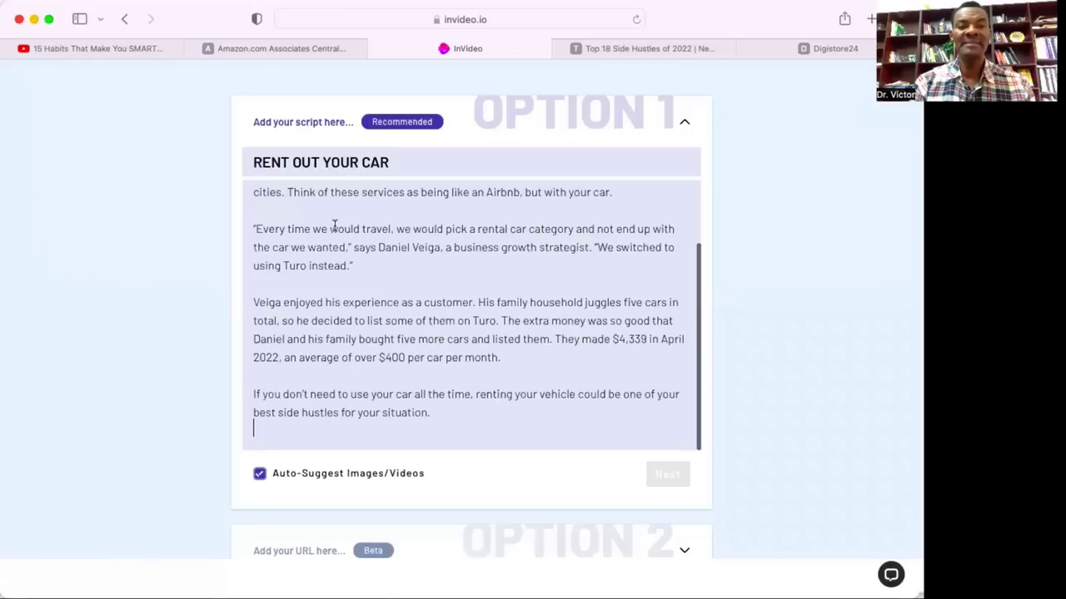
{"action": "scroll", "coordinate": [414, 294], "scroll_direction": "down", "scroll_amount": 3}
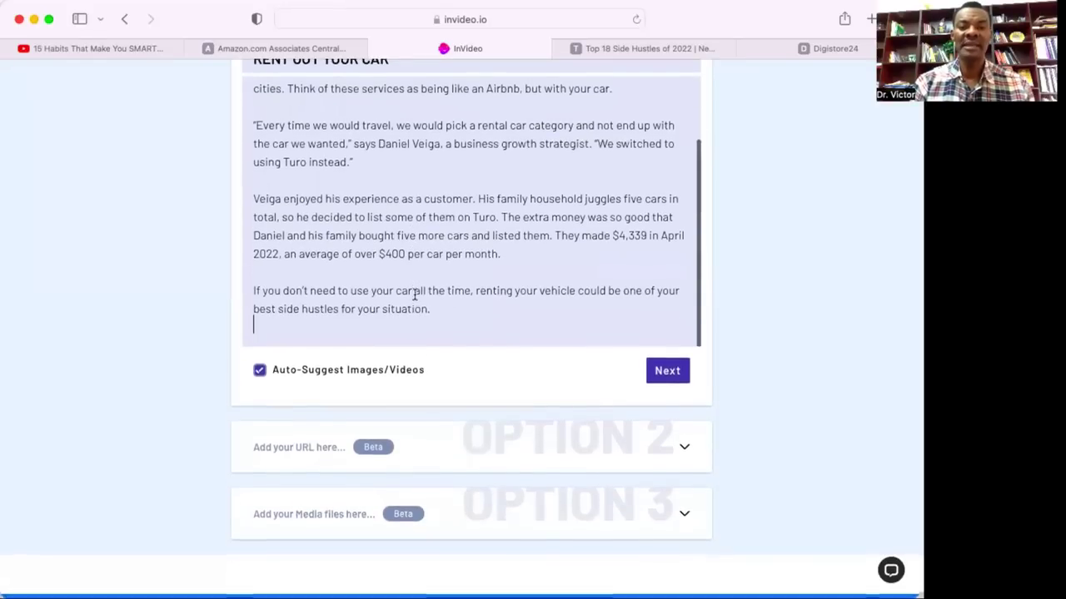
{"action": "left_click", "coordinate": [669, 377]}
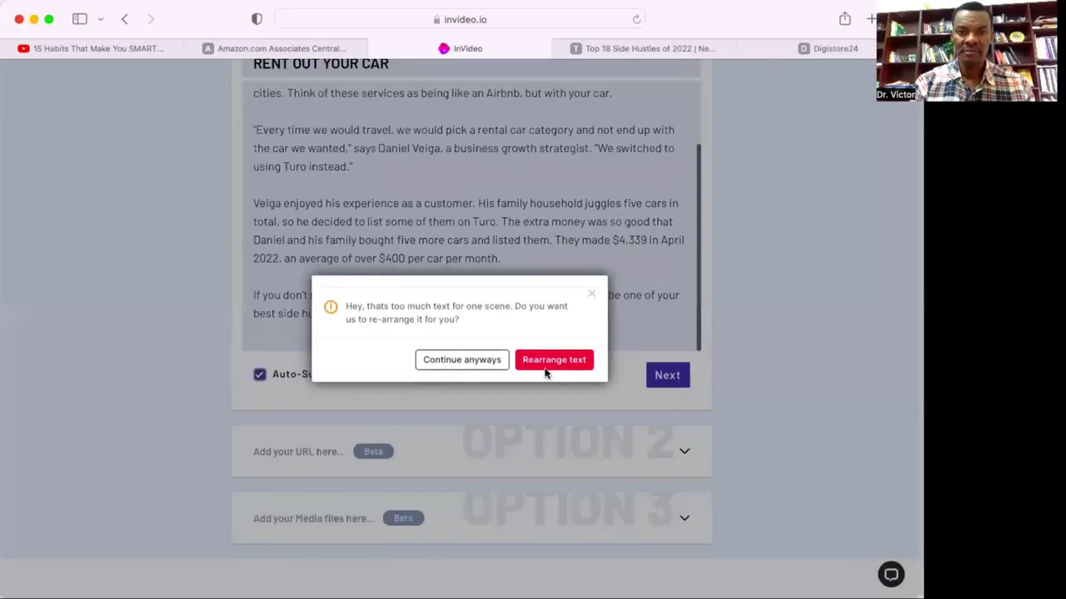
Continue past the too-much-text warning to generate the six-scene storyboard.
{"action": "left_click", "coordinate": [504, 363]}
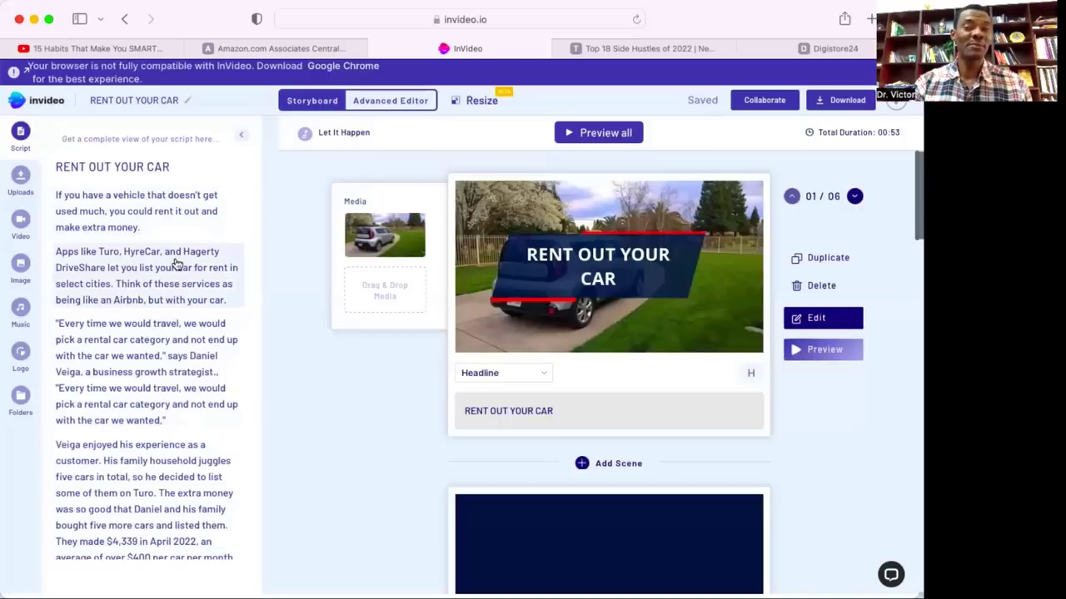
{"action": "scroll", "coordinate": [721, 305], "scroll_direction": "down", "scroll_amount": 5}
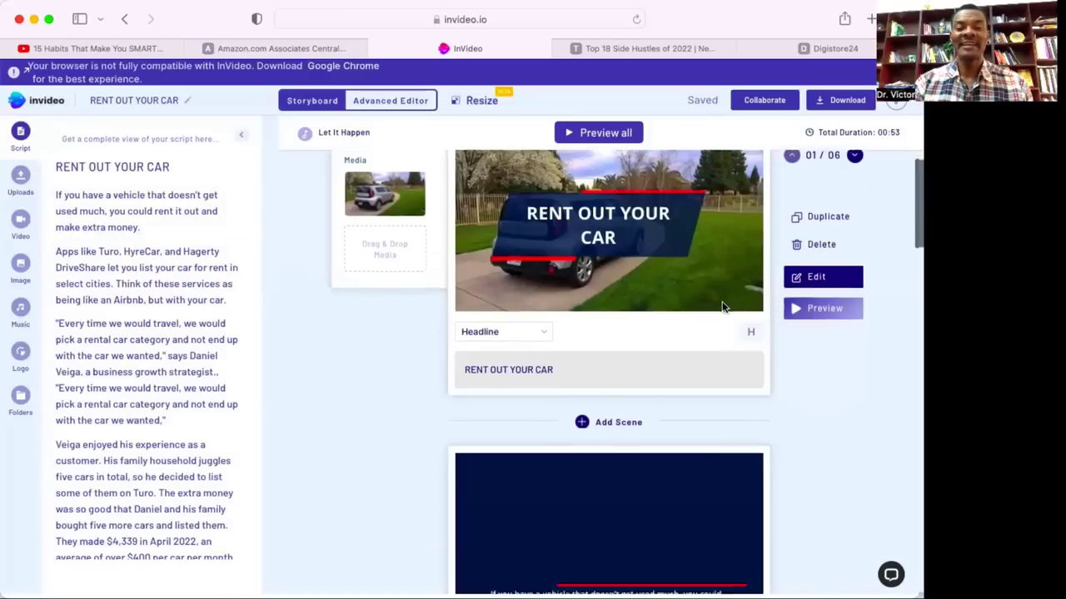
{"action": "scroll", "coordinate": [721, 305], "scroll_direction": "down", "scroll_amount": 5}
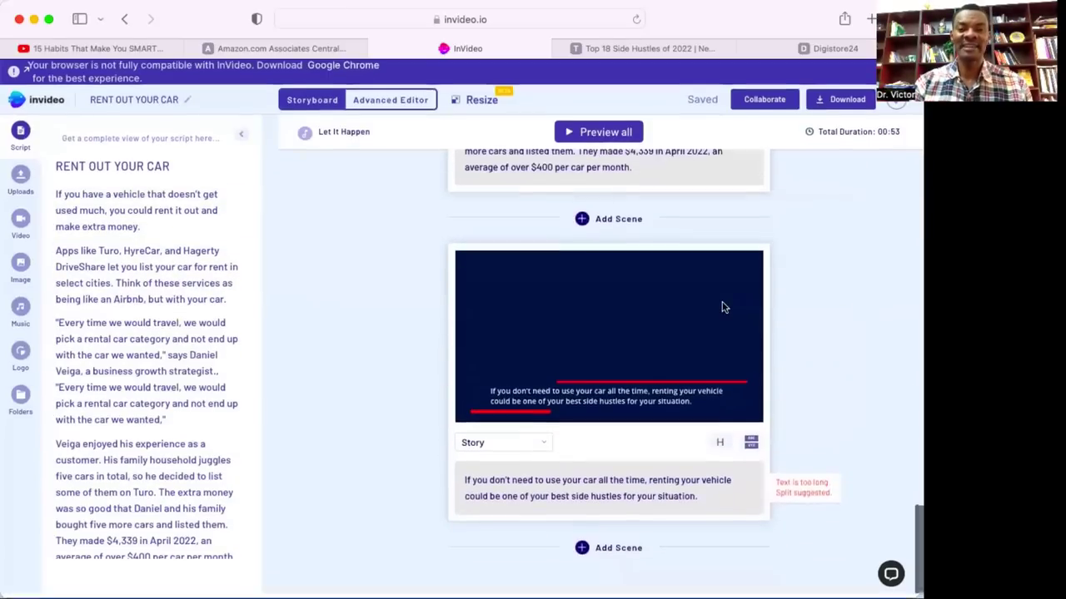
{"action": "scroll", "coordinate": [724, 308], "scroll_direction": "up", "scroll_amount": 10}
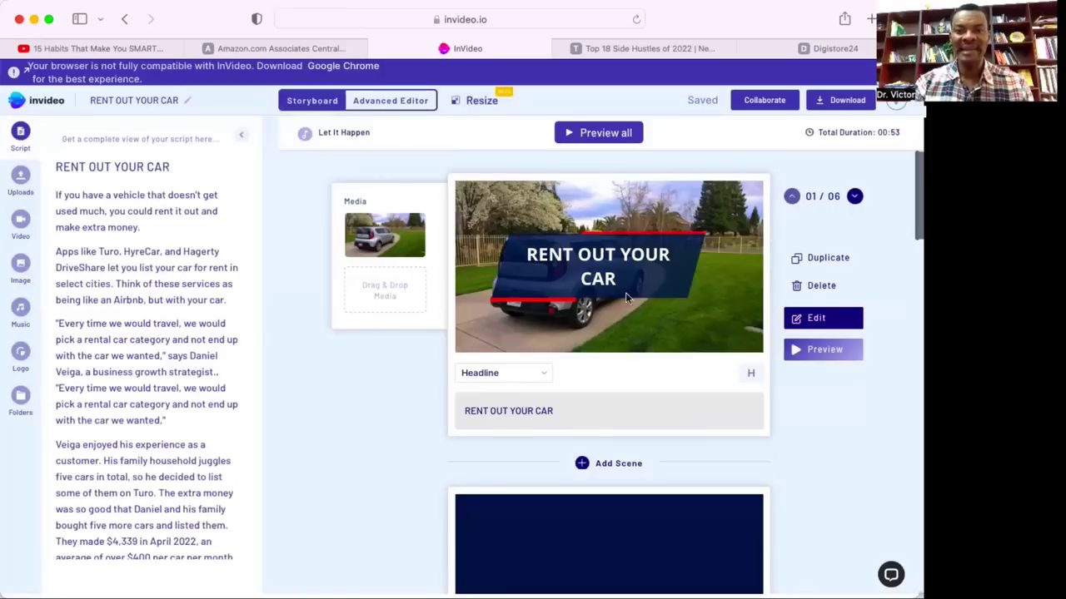
{"action": "mouse_move", "coordinate": [399, 250]}
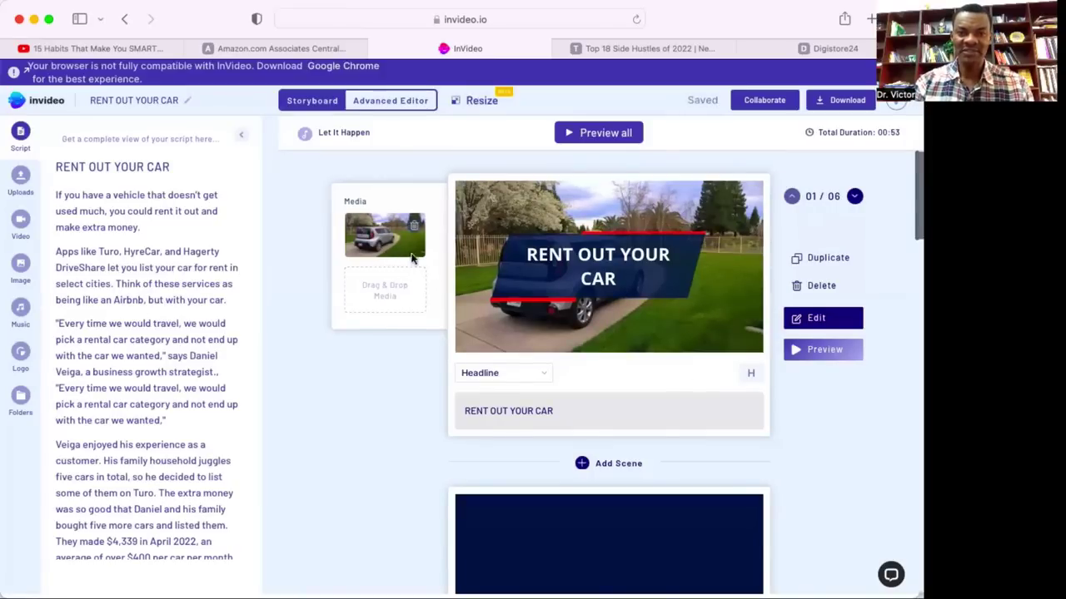
{"action": "scroll", "coordinate": [611, 450], "scroll_direction": "down", "scroll_amount": 5}
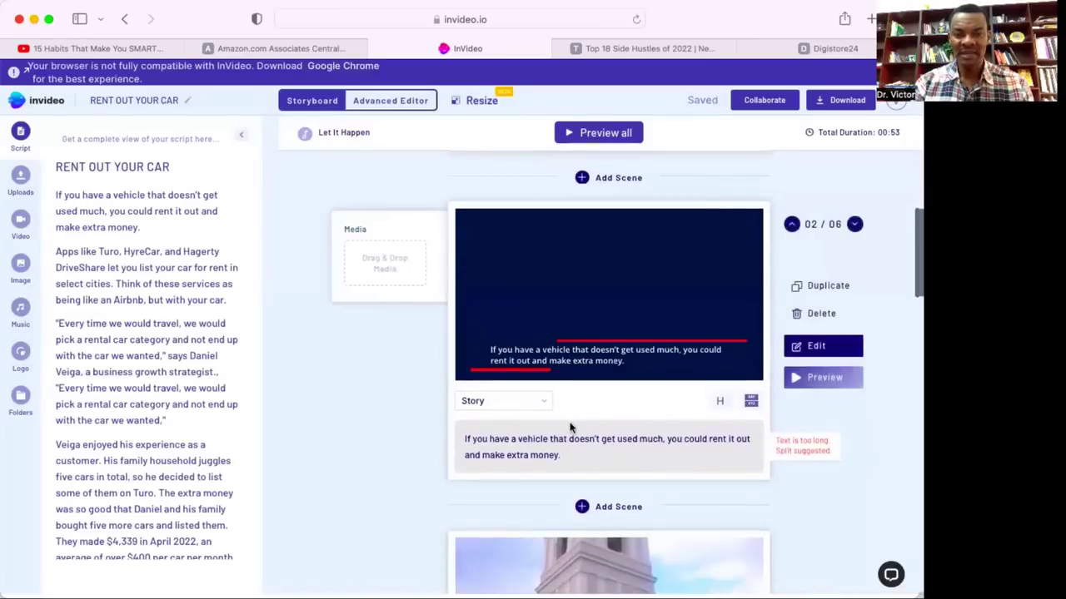
{"action": "scroll", "coordinate": [582, 459], "scroll_direction": "down", "scroll_amount": 3}
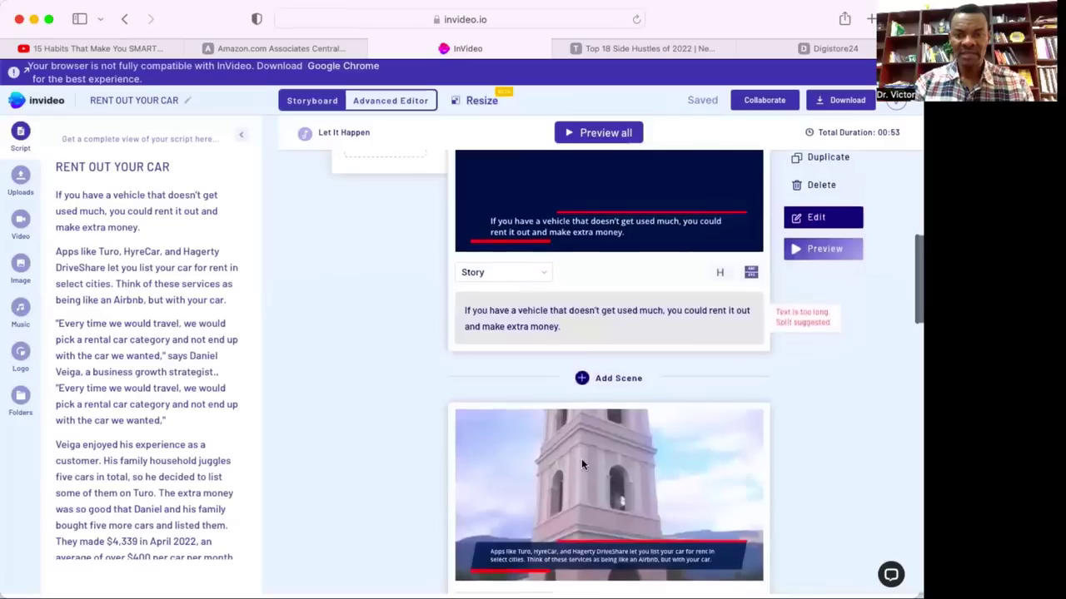
{"action": "scroll", "coordinate": [581, 459], "scroll_direction": "up", "scroll_amount": 1}
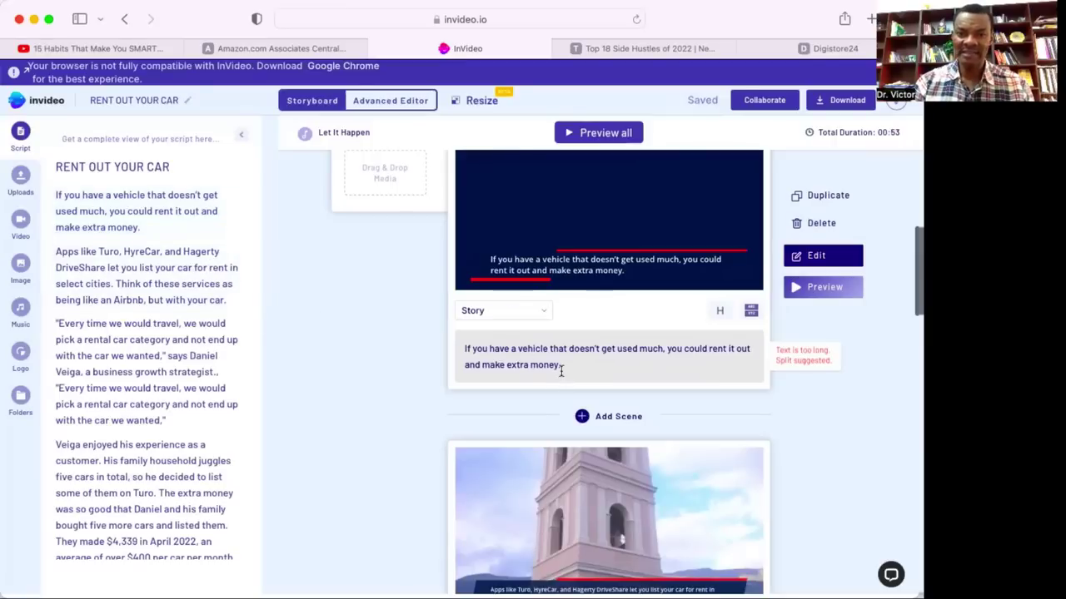
{"action": "scroll", "coordinate": [545, 478], "scroll_direction": "down", "scroll_amount": 5}
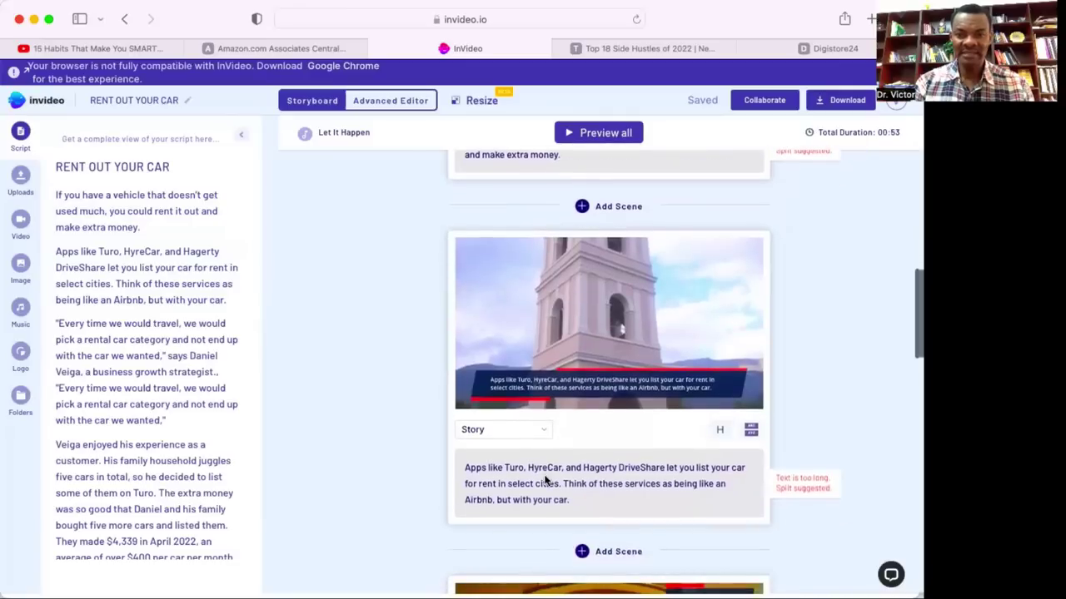
{"action": "left_click", "coordinate": [584, 442]}
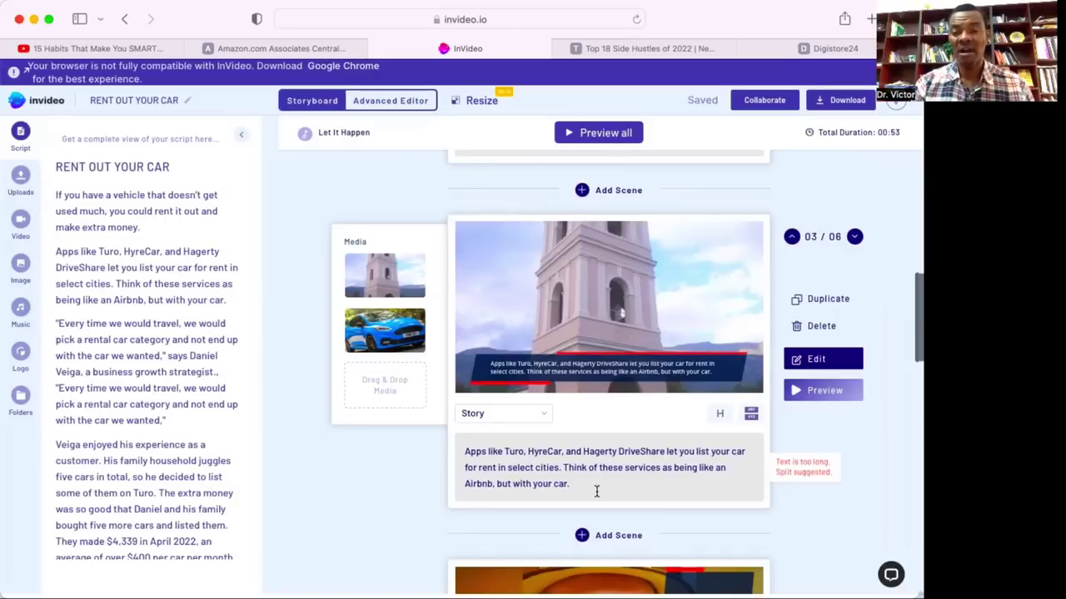
{"action": "left_click", "coordinate": [585, 497]}
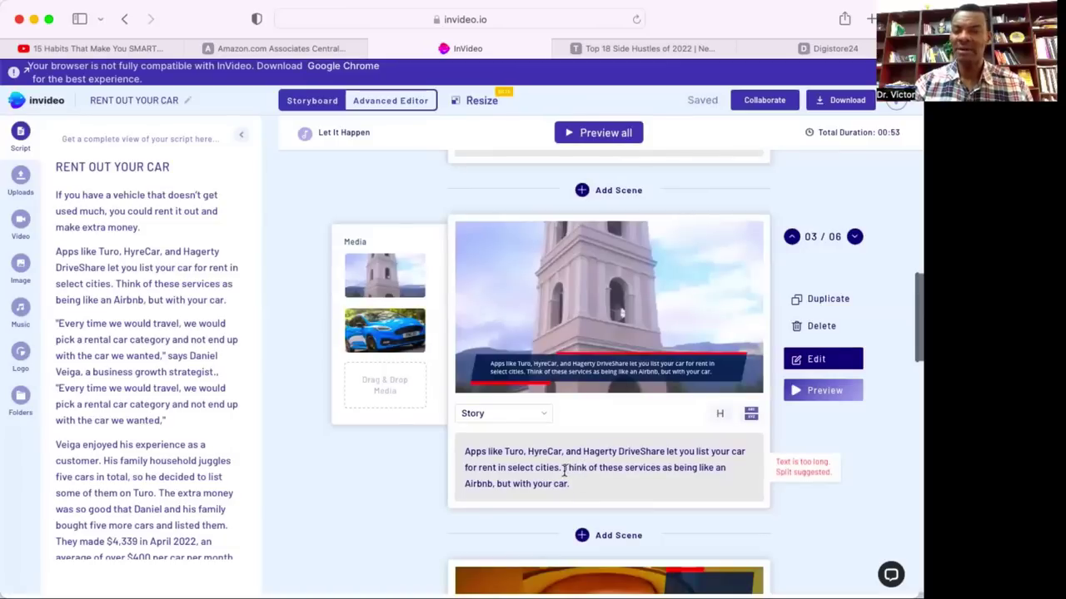
{"action": "scroll", "coordinate": [564, 471], "scroll_direction": "down", "scroll_amount": 8}
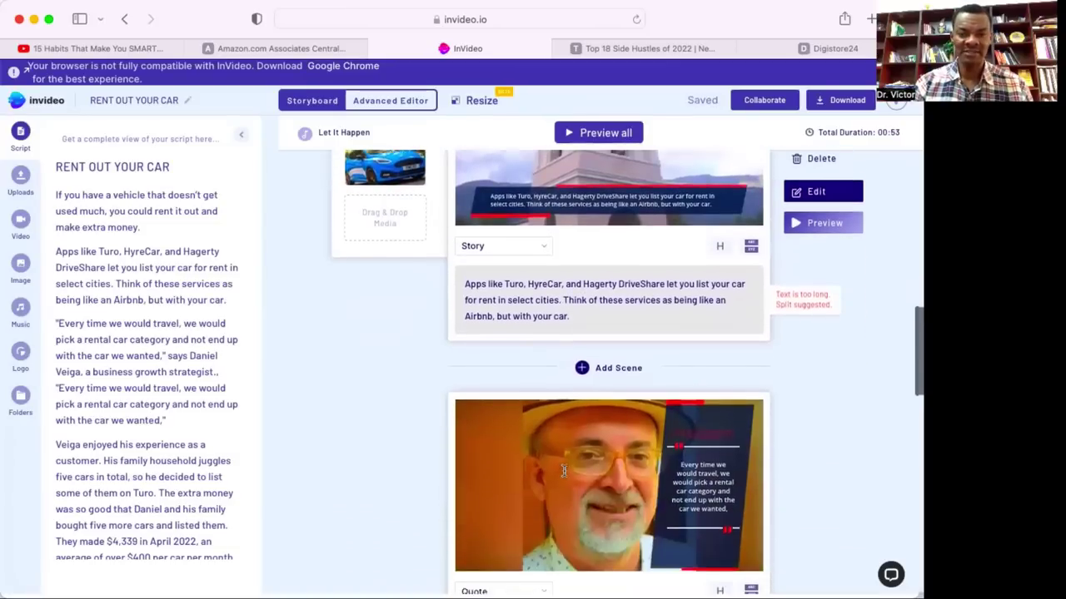
{"action": "scroll", "coordinate": [564, 475], "scroll_direction": "up", "scroll_amount": 1}
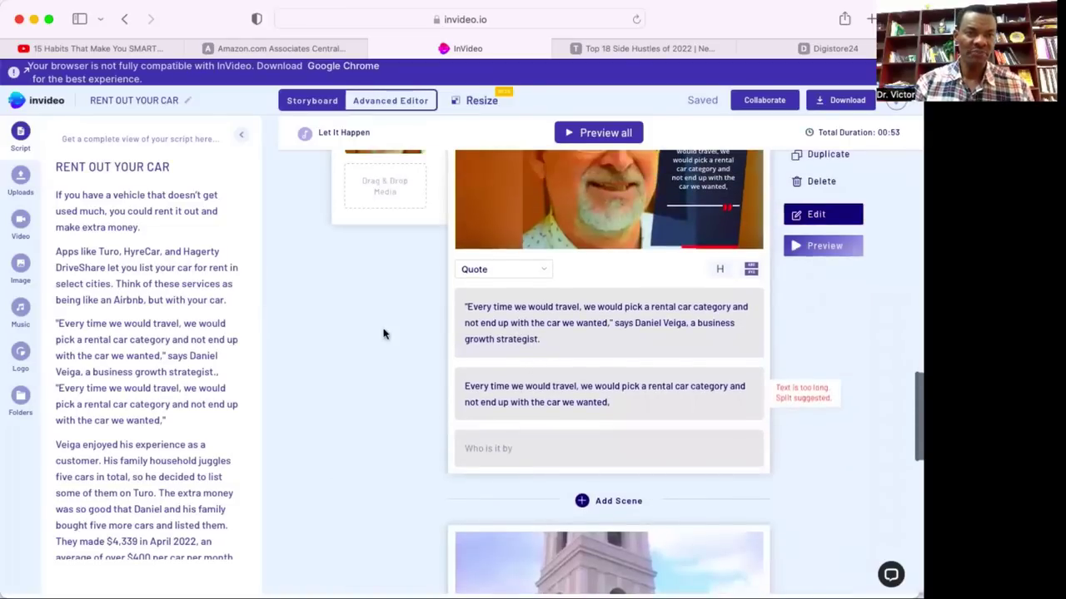
{"action": "scroll", "coordinate": [187, 405], "scroll_direction": "down", "scroll_amount": 2}
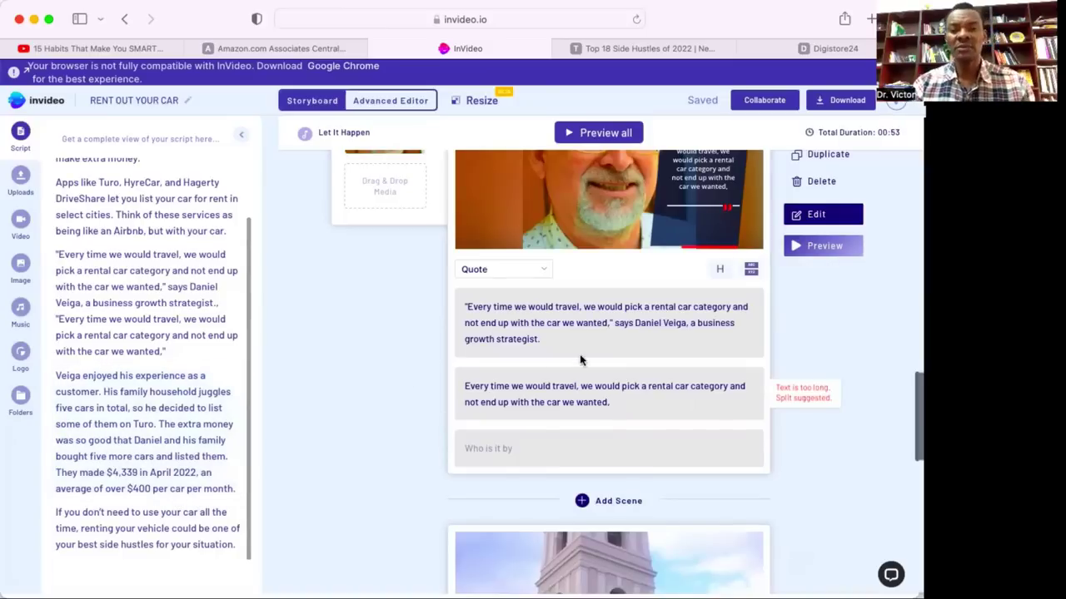
Replace the quote with 'People who rent out their cars make over $400 per car per month' and empty the second quote line.
{"action": "left_click_drag", "start_coordinate": [535, 341], "coordinate": [463, 307]}
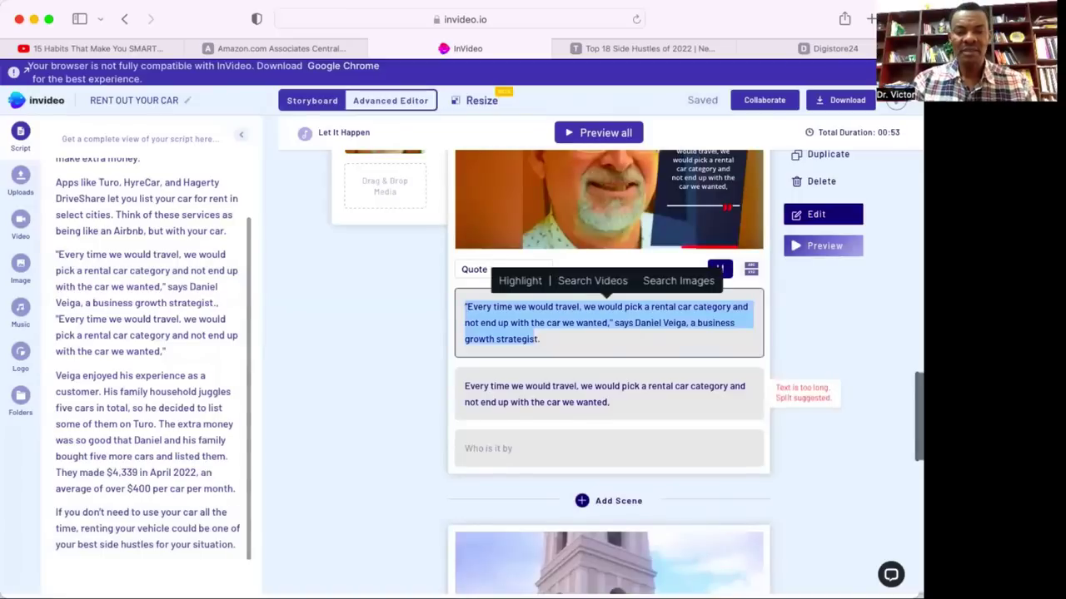
{"action": "type", "text": "People wh"}
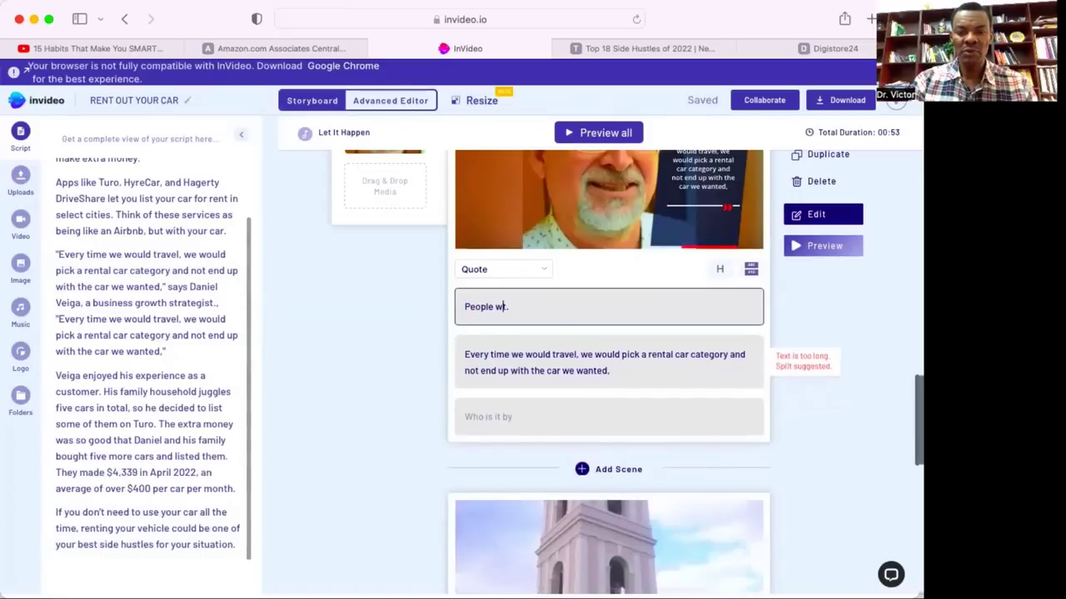
{"action": "type", "text": "o rent o"}
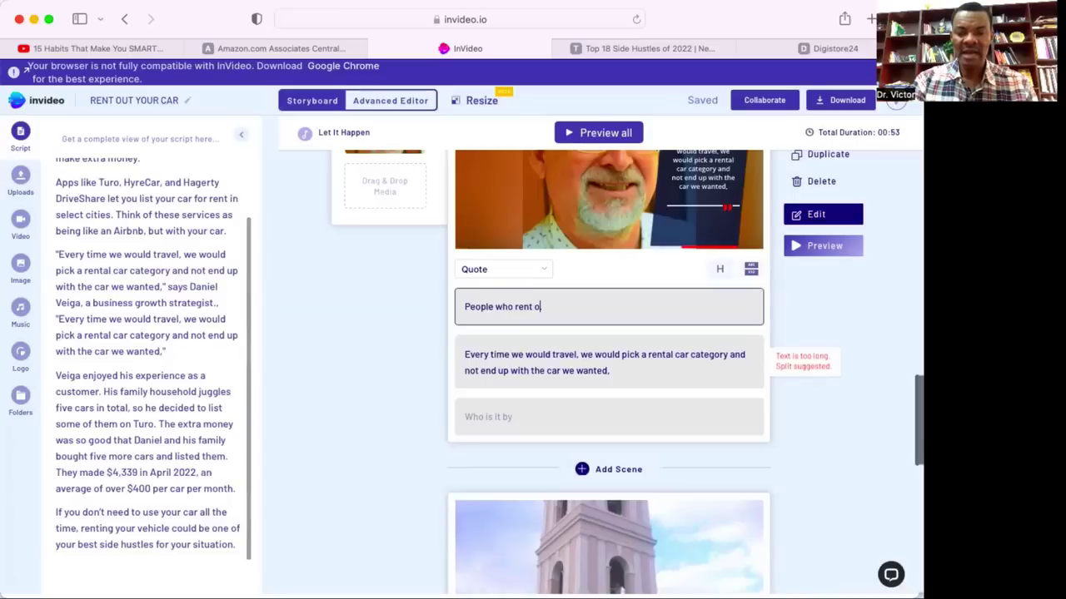
{"action": "type", "text": "ut their ca"}
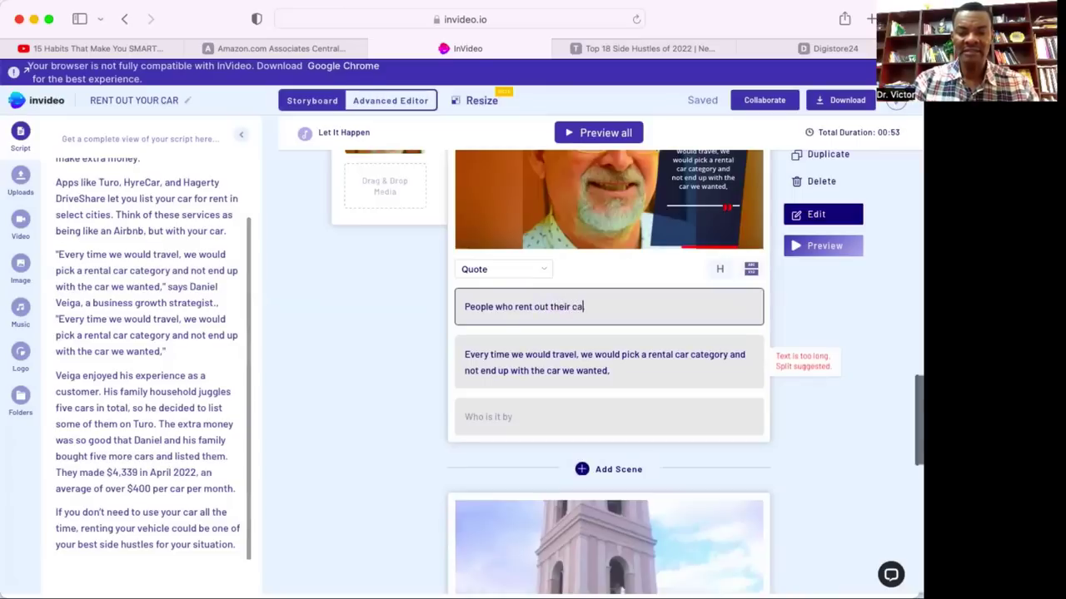
{"action": "type", "text": "rs make"}
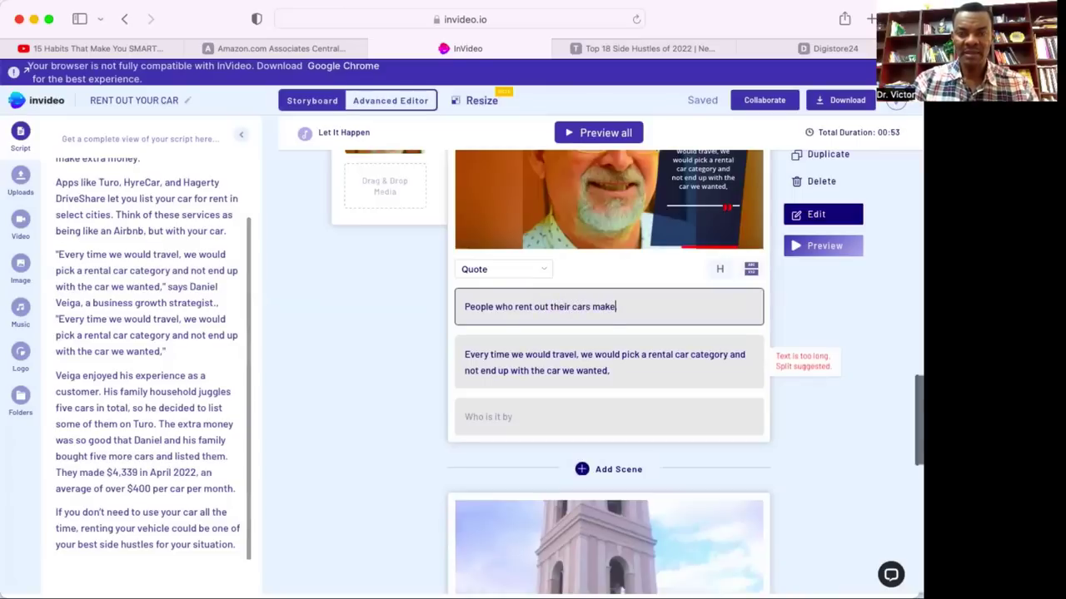
{"action": "type", "text": " over $"}
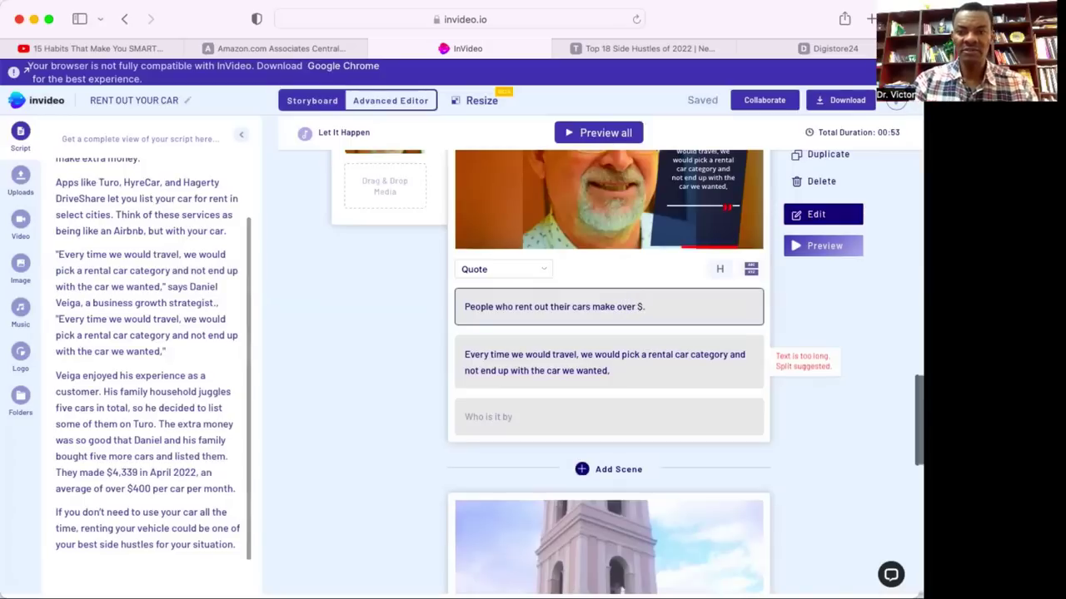
{"action": "type", "text": "400"}
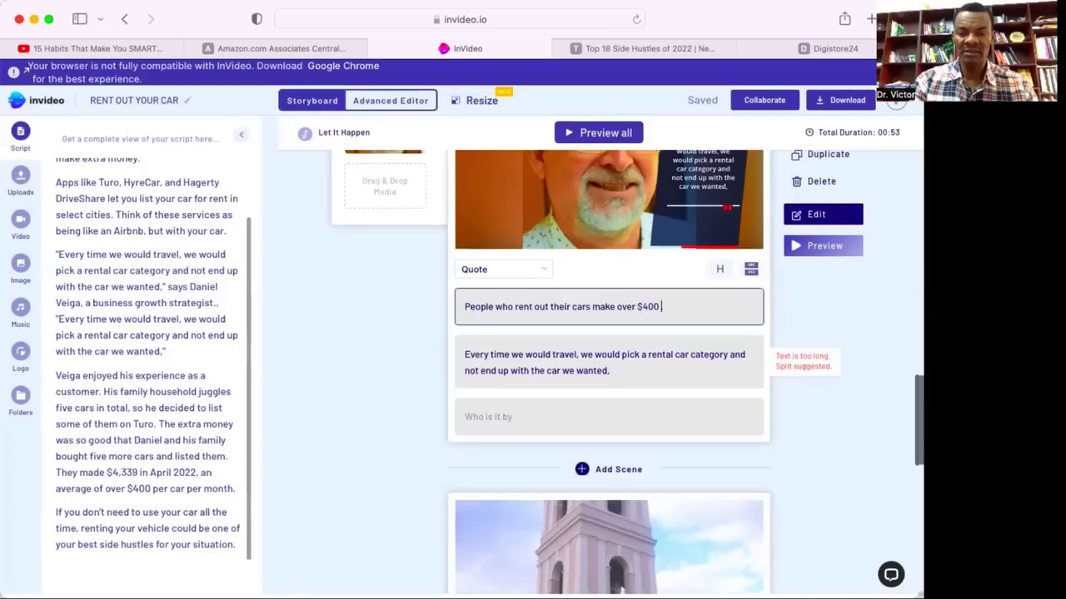
{"action": "type", "text": " per car"}
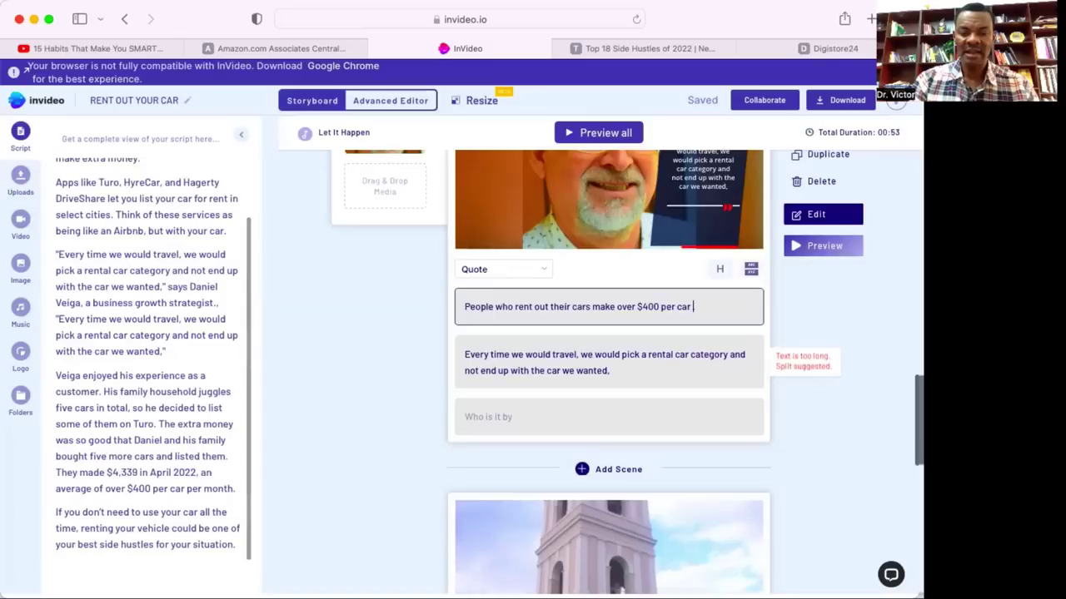
{"action": "type", "text": " per month"}
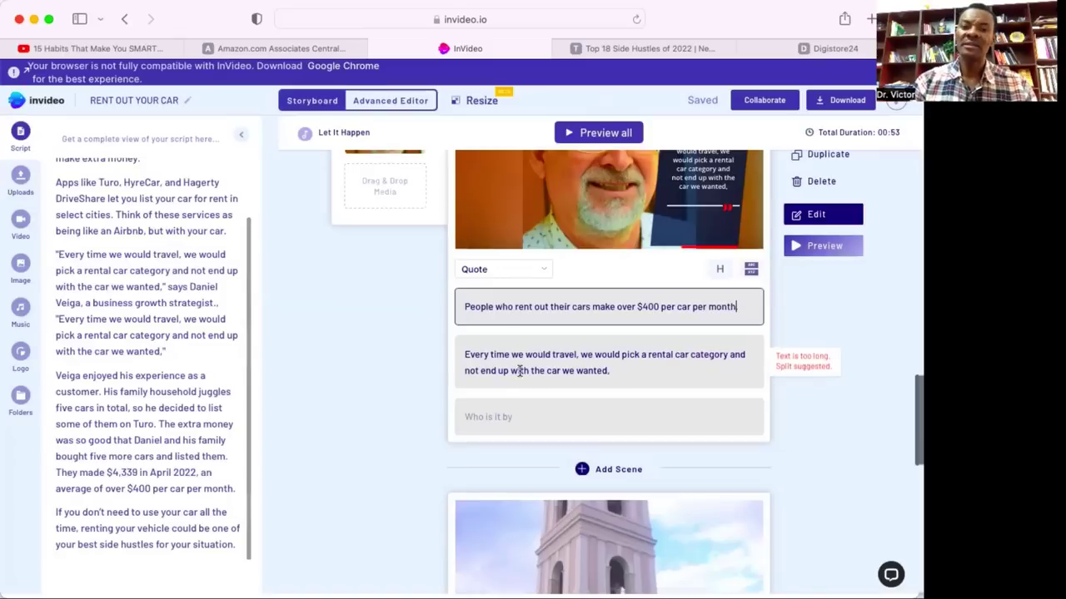
{"action": "left_click_drag", "start_coordinate": [611, 370], "coordinate": [465, 350]}
{"action": "key", "text": "BackSpace"}
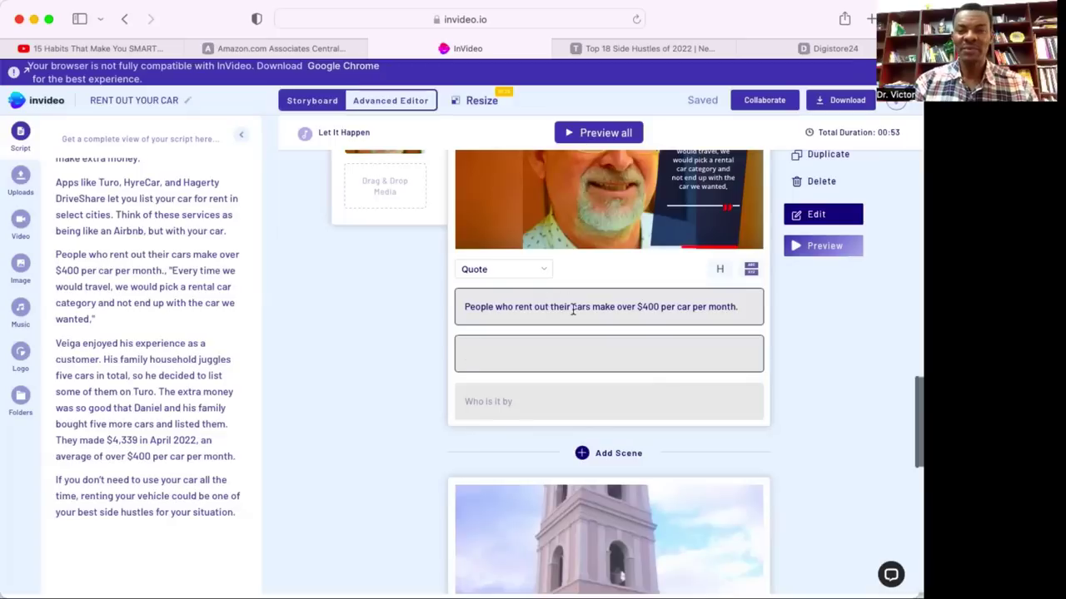
{"action": "left_click", "coordinate": [621, 343]}
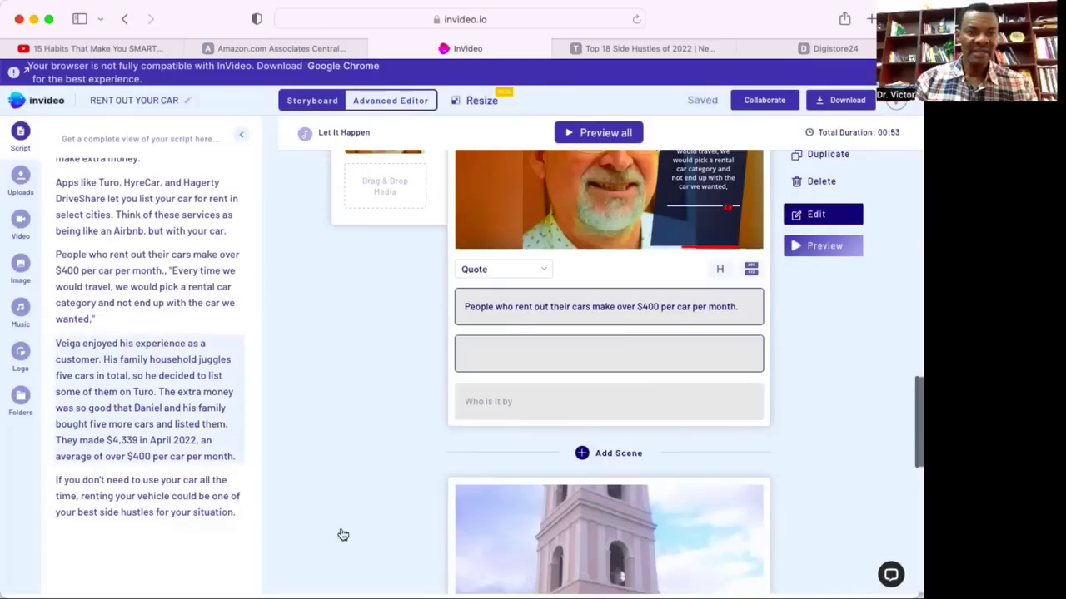
{"action": "scroll", "coordinate": [533, 555], "scroll_direction": "down", "scroll_amount": 5}
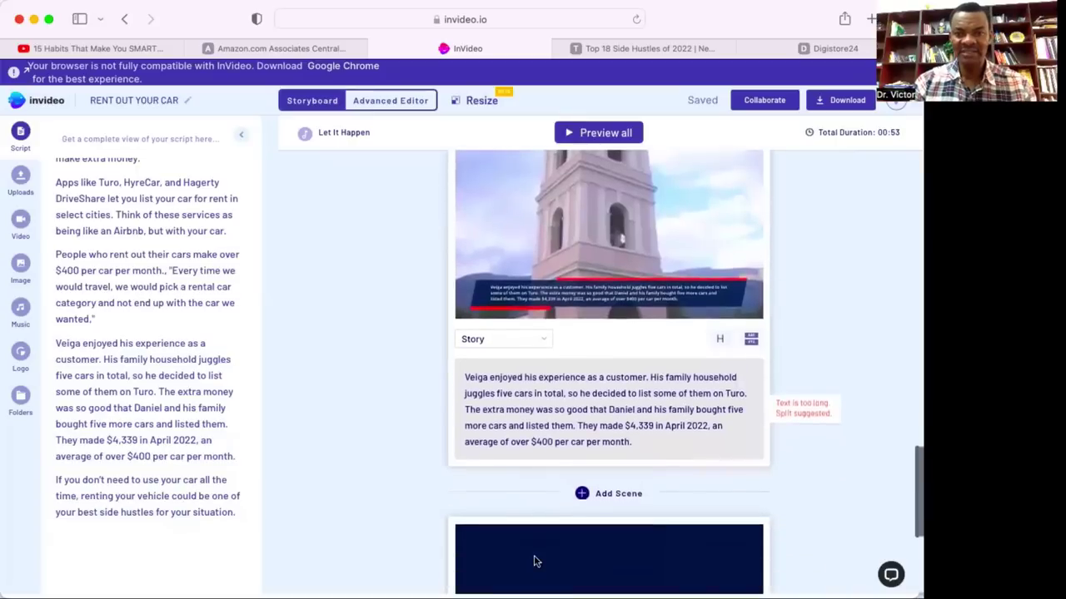
Overwrite the Veiga scene's story with 'If you don't want to rent out your car, you can consider other work from home options'.
{"action": "scroll", "coordinate": [603, 477], "scroll_direction": "down", "scroll_amount": 1}
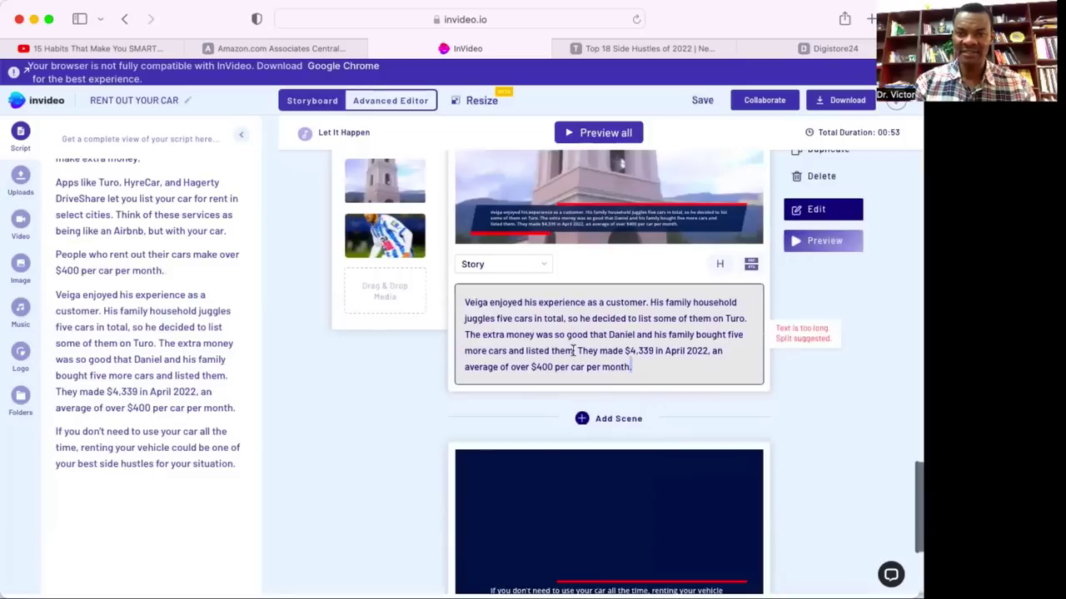
{"action": "left_click_drag", "start_coordinate": [631, 367], "coordinate": [464, 302]}
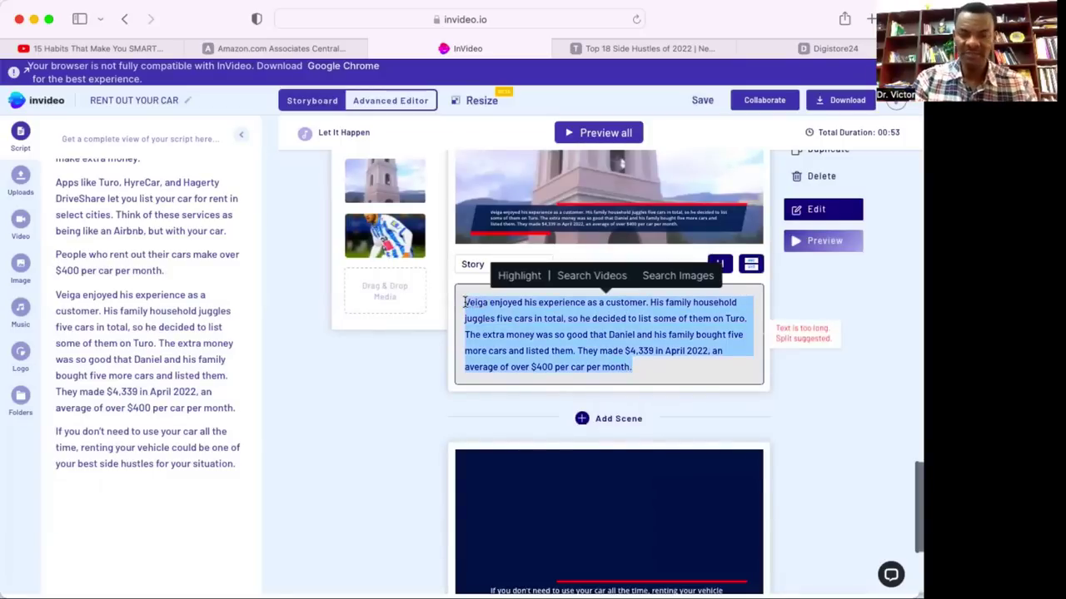
{"action": "type", "text": "If y"}
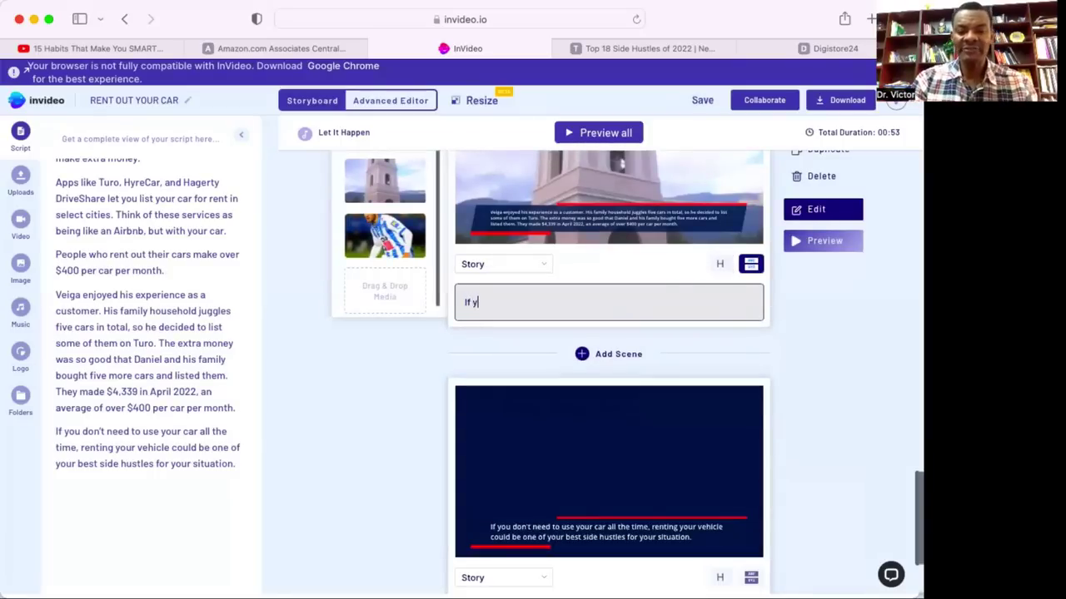
{"action": "type", "text": "ou don"}
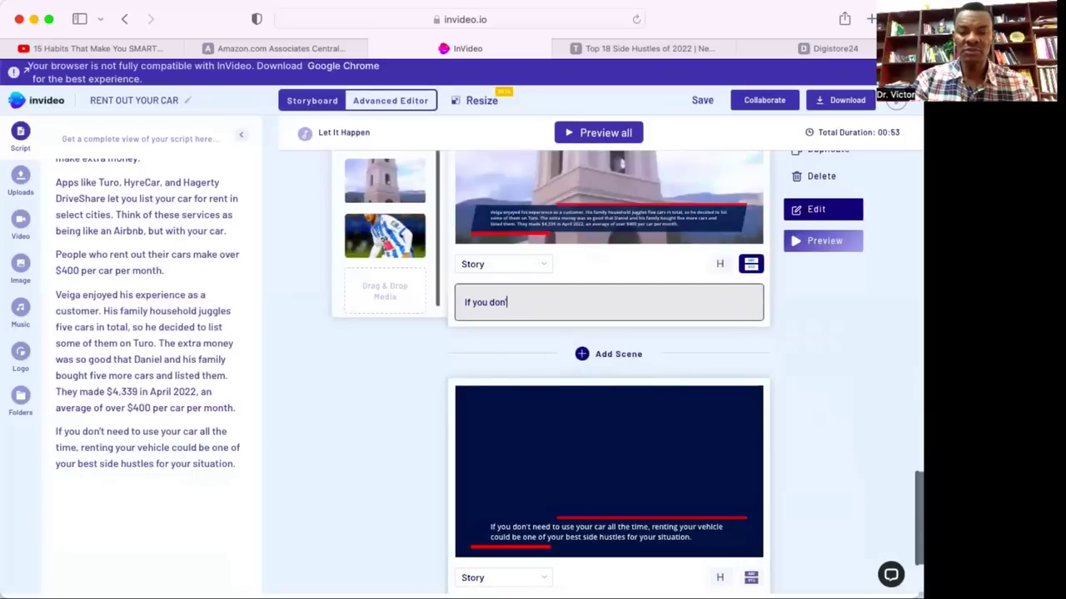
{"action": "type", "text": "'t want to"}
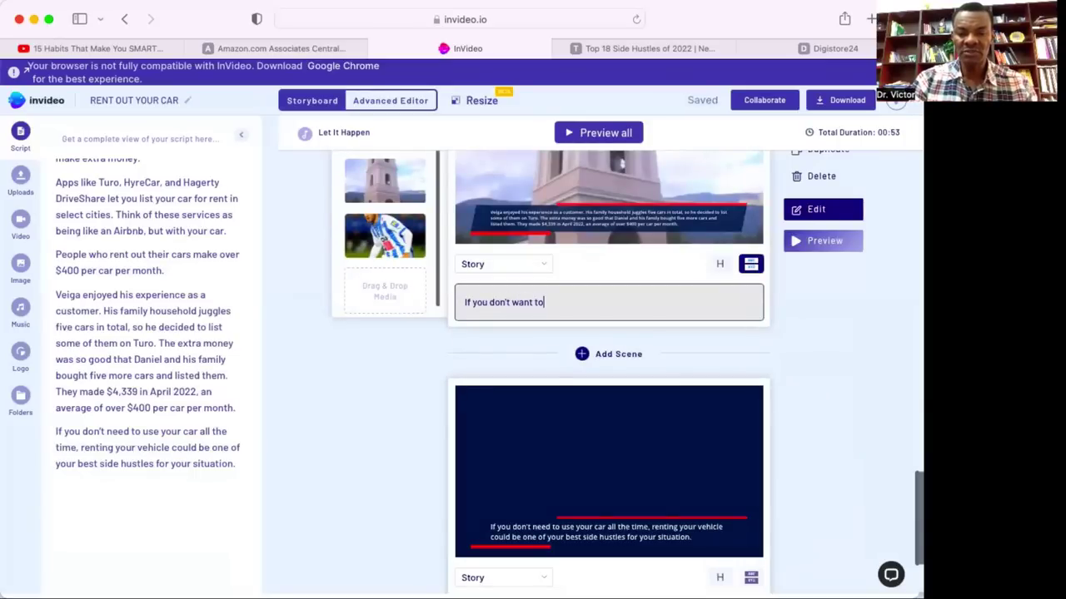
{"action": "type", "text": " rent out "}
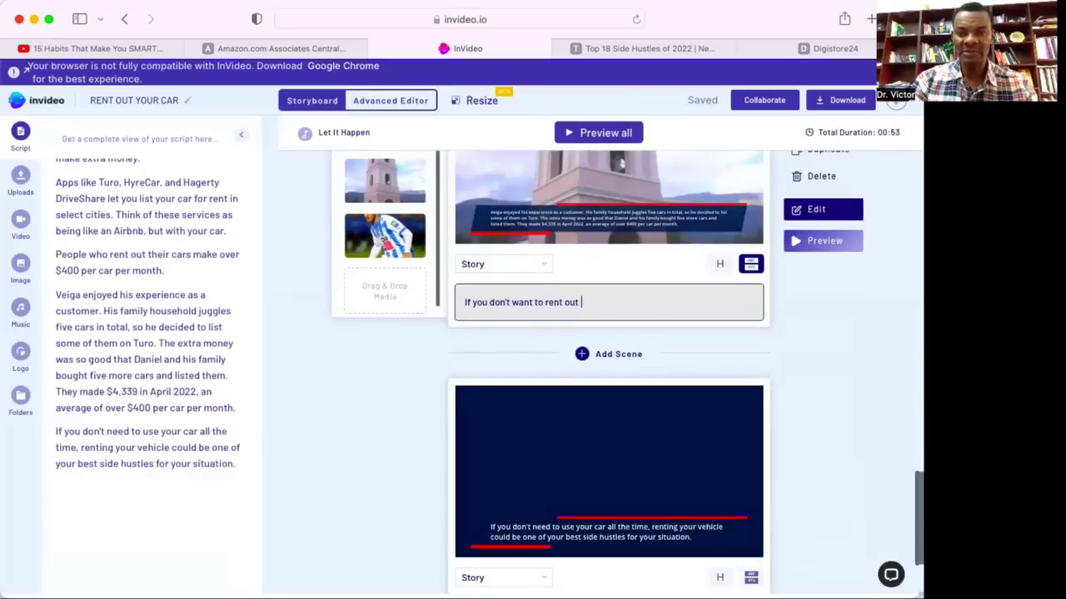
{"action": "type", "text": "your car, yo"}
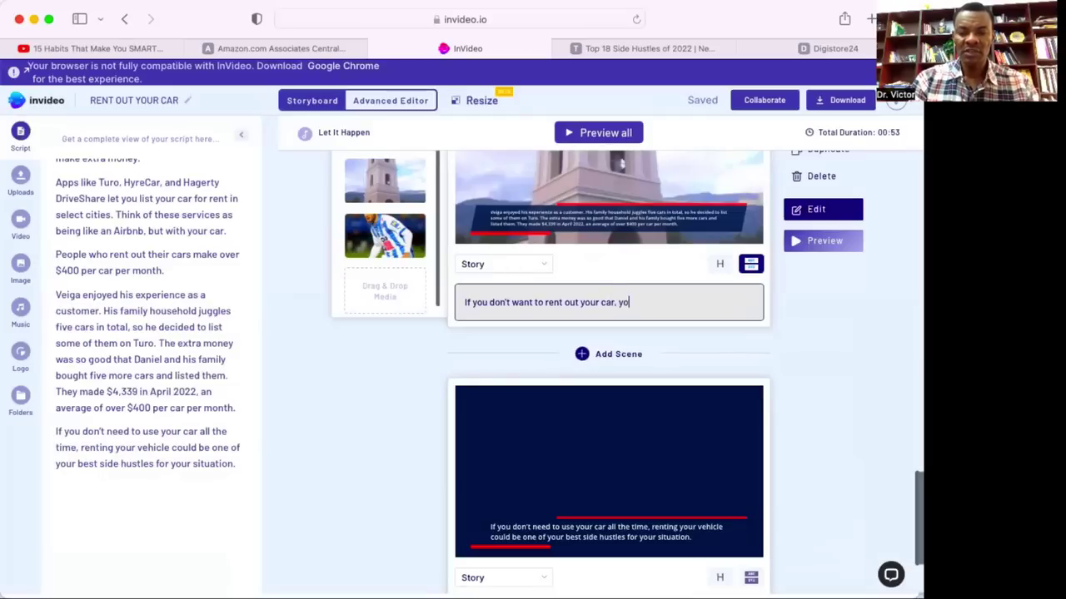
{"action": "type", "text": "u can "}
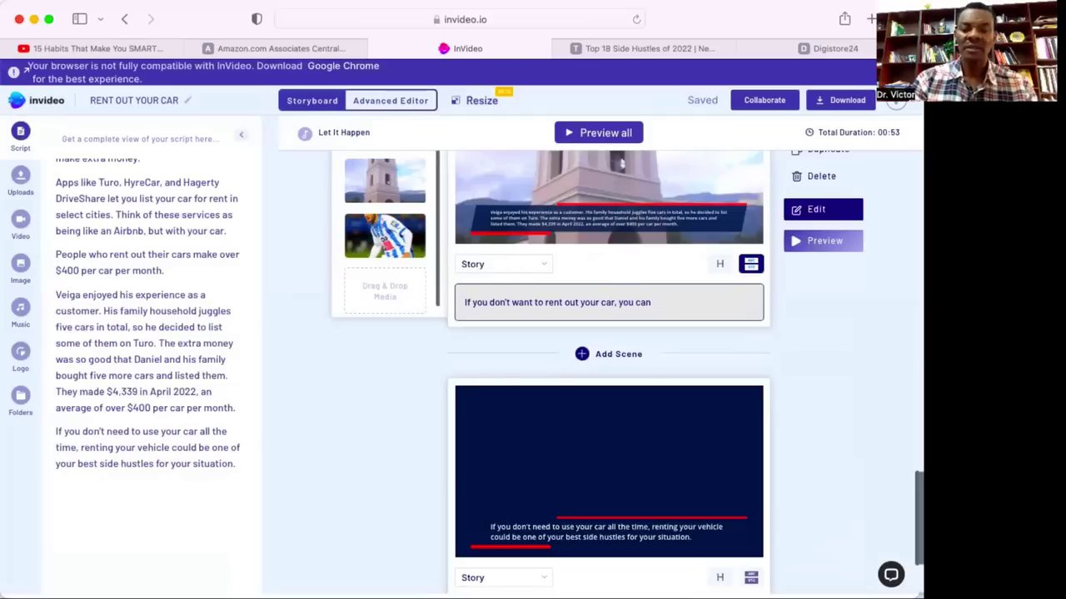
{"action": "type", "text": "conside"}
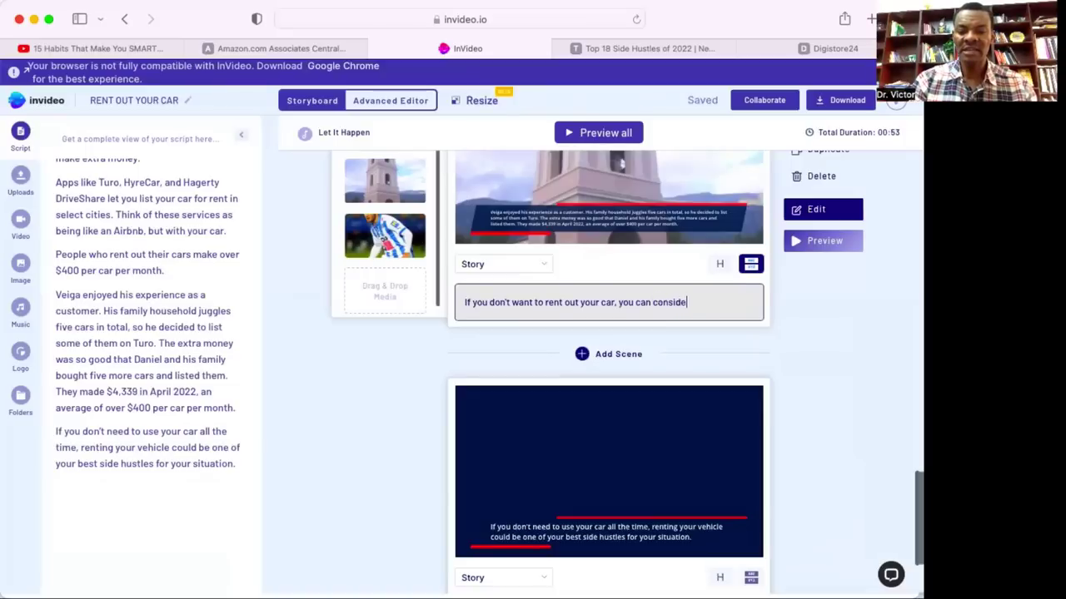
{"action": "type", "text": "r other w"}
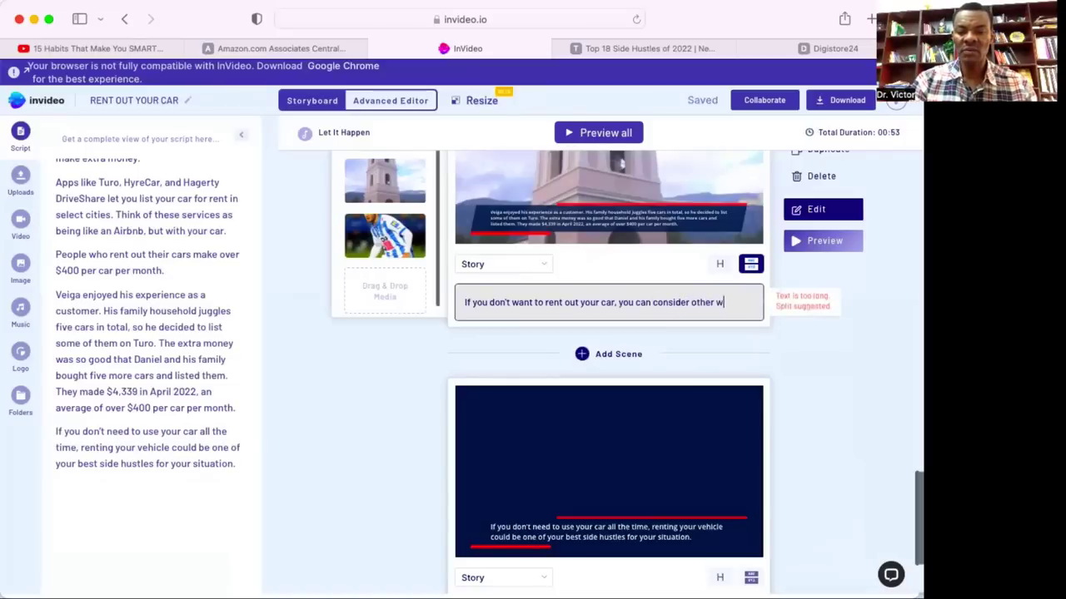
{"action": "type", "text": "ork from ho"}
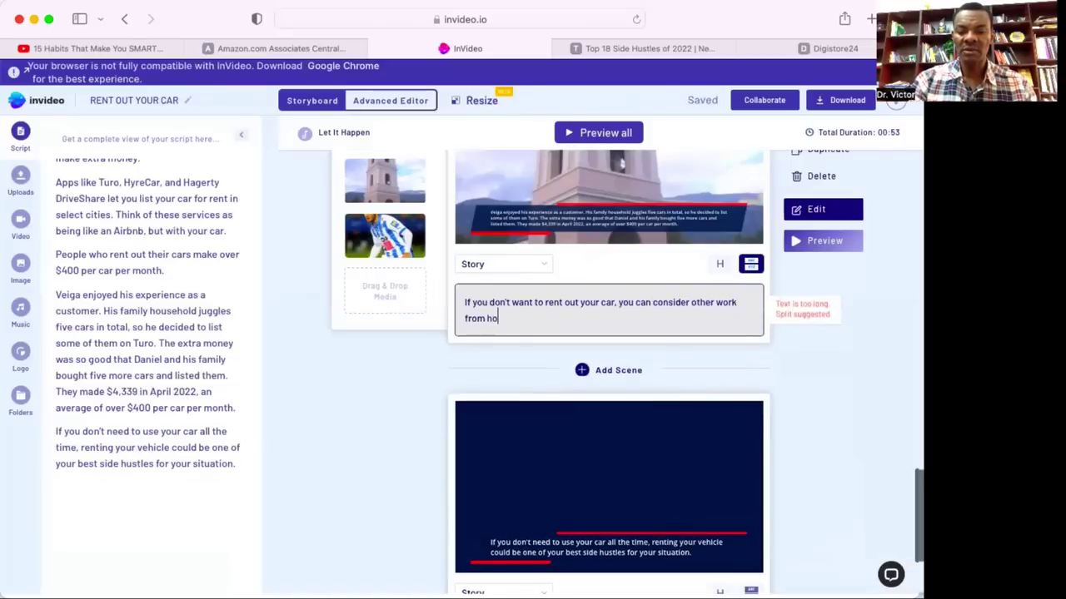
{"action": "type", "text": "me options"}
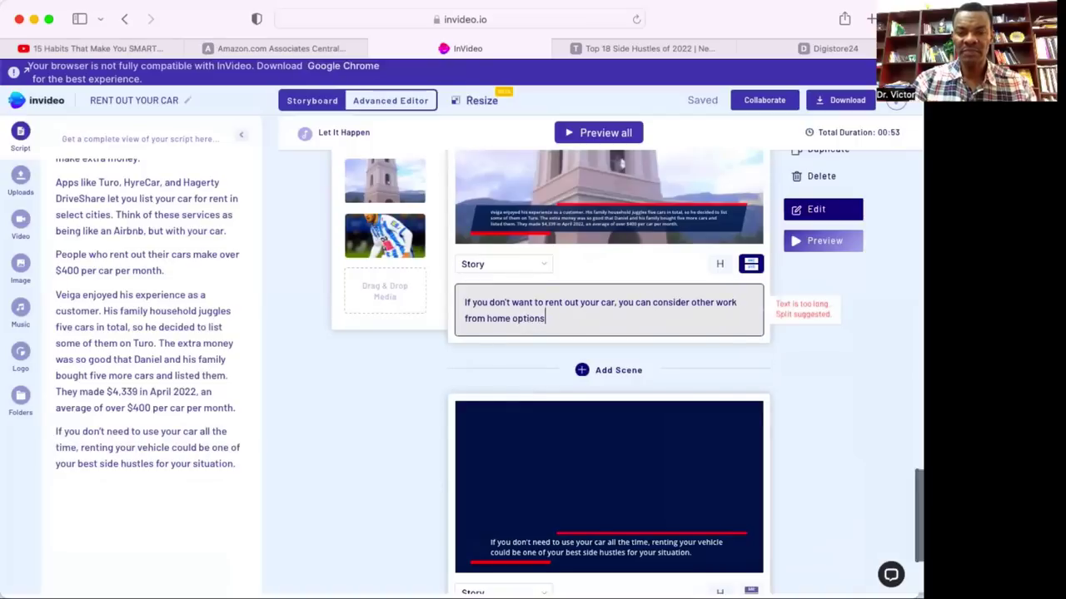
{"action": "type", "text": " where "}
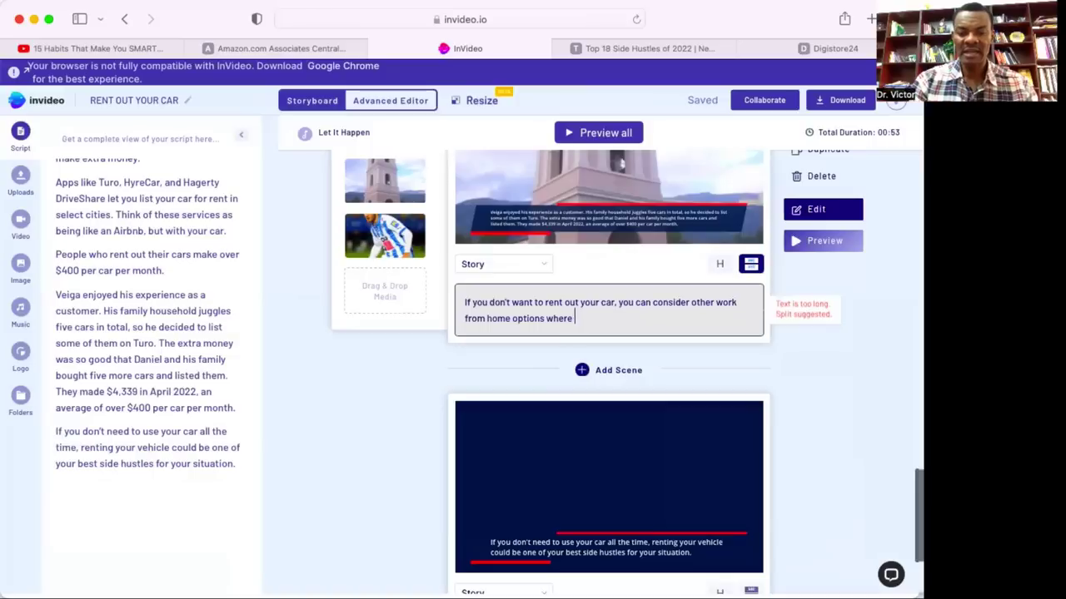
{"action": "type", "text": "you make"}
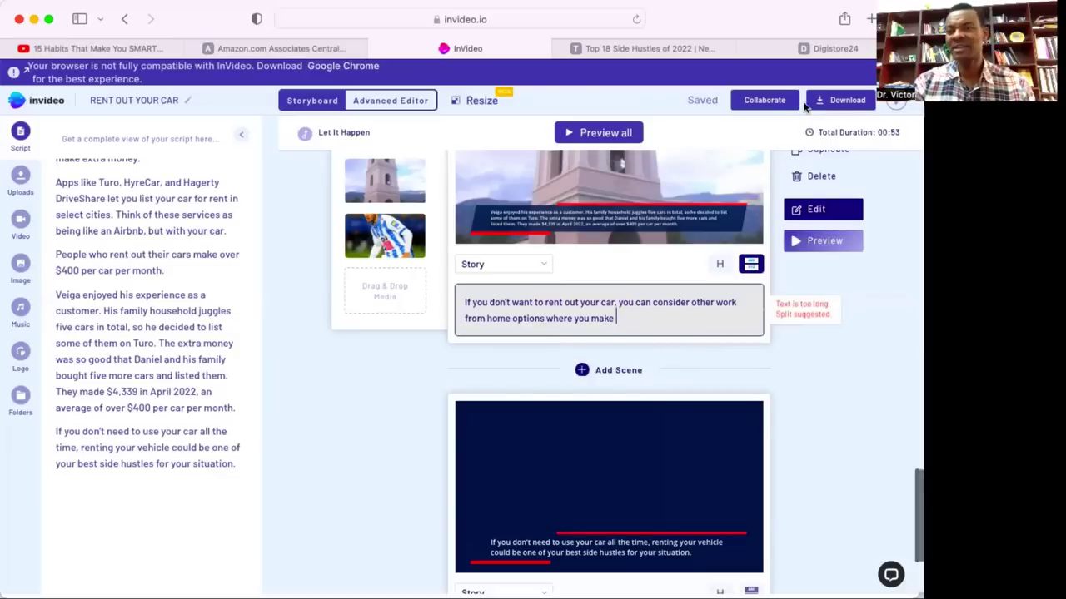
{"action": "left_click", "coordinate": [832, 48]}
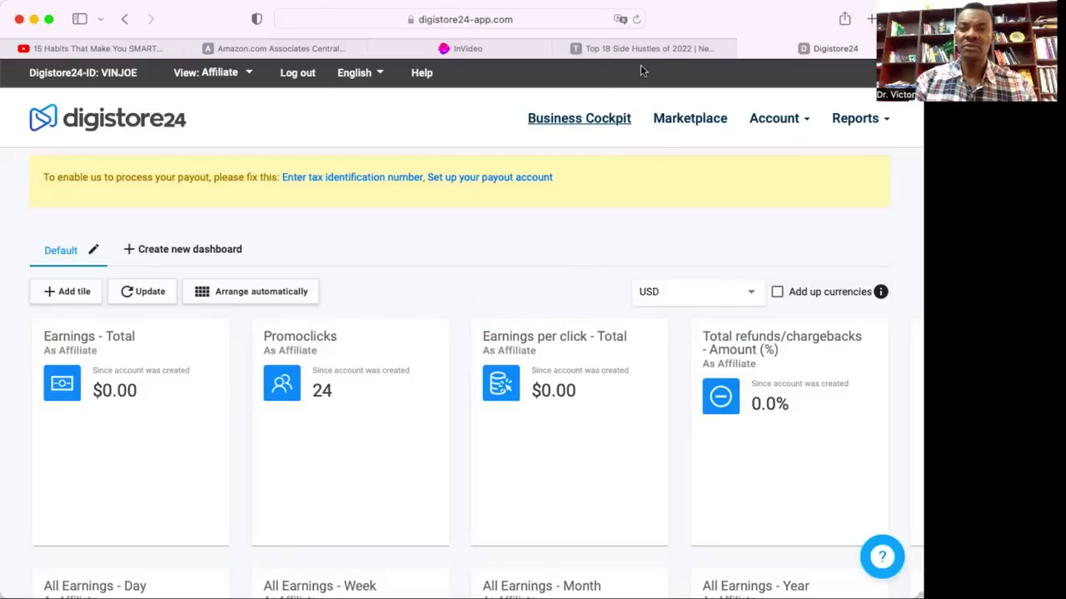
Open the Digistore24 marketplace and filter it to the Job & Employment category.
{"action": "left_click", "coordinate": [704, 120]}
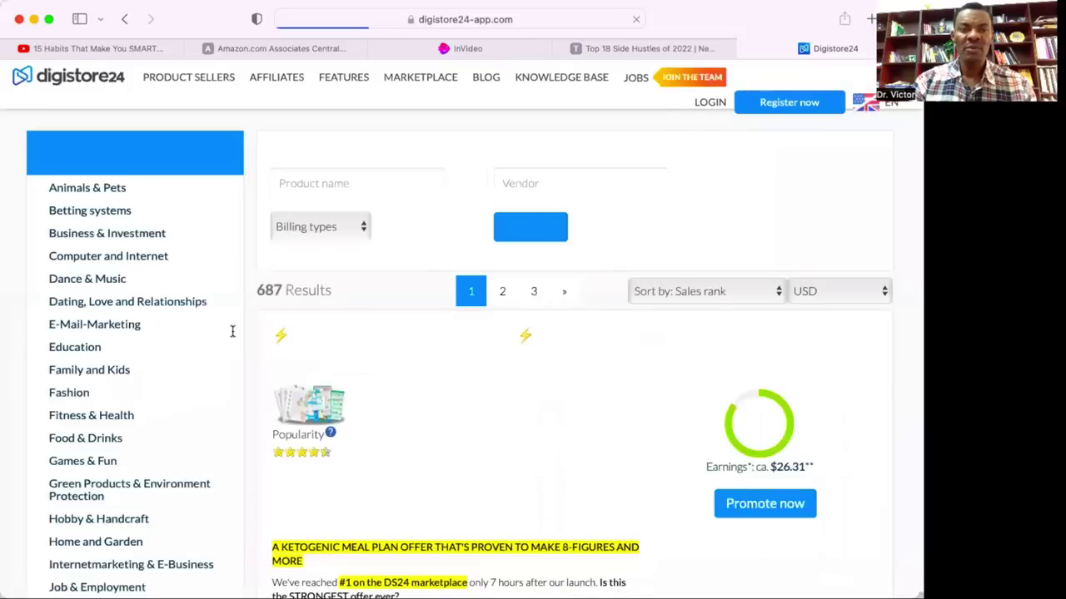
{"action": "scroll", "coordinate": [136, 251], "scroll_direction": "down", "scroll_amount": 2}
{"action": "scroll", "coordinate": [136, 252], "scroll_direction": "down", "scroll_amount": 5}
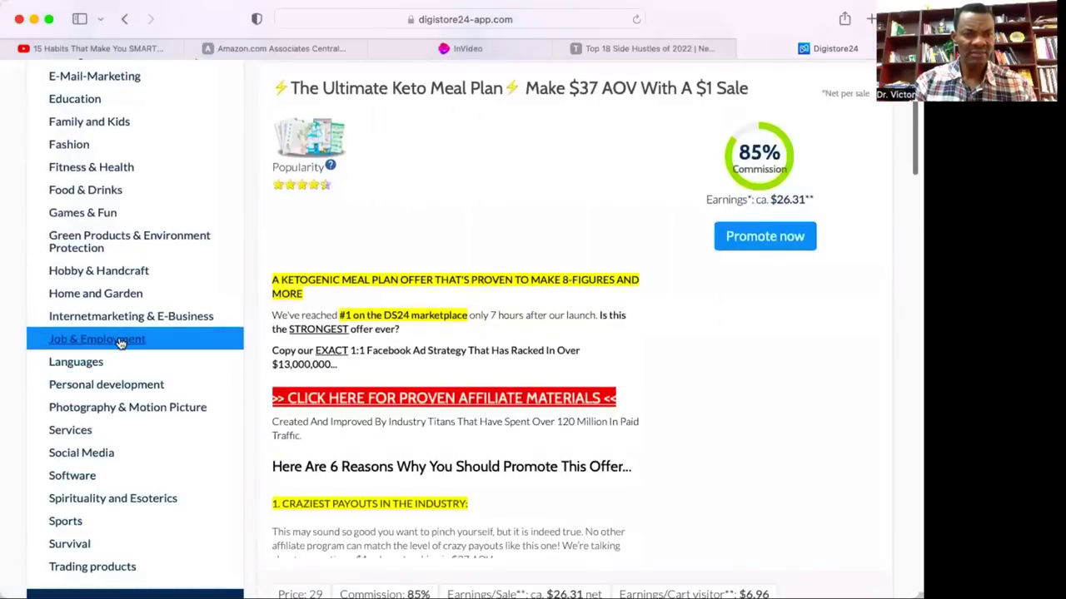
{"action": "left_click", "coordinate": [121, 340]}
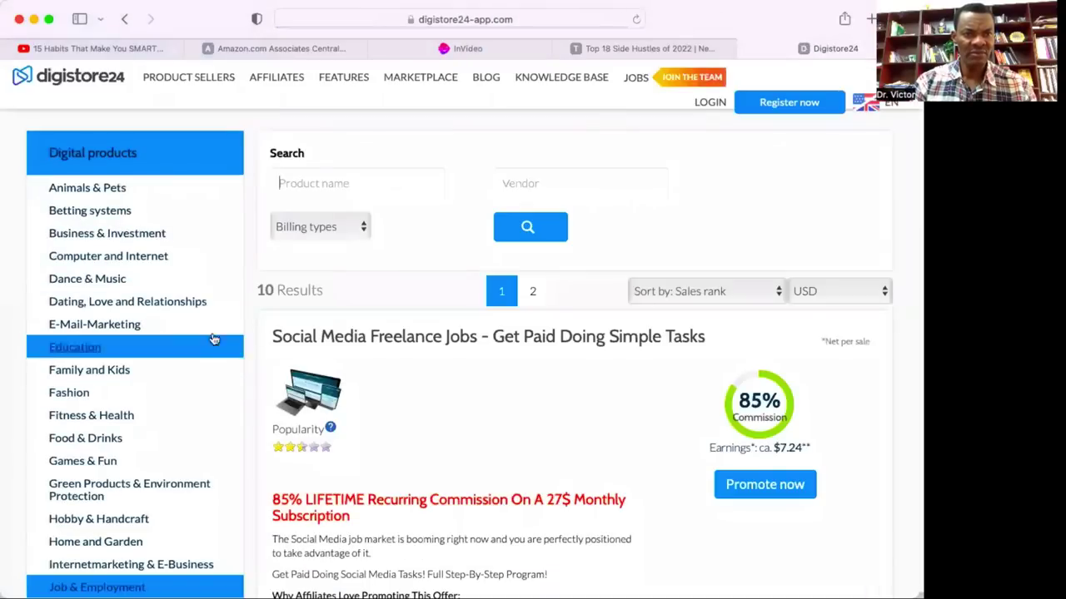
Browse the Job & Employment offers and open the Social Media Freelance Jobs sales page.
{"action": "scroll", "coordinate": [344, 407], "scroll_direction": "down", "scroll_amount": 2}
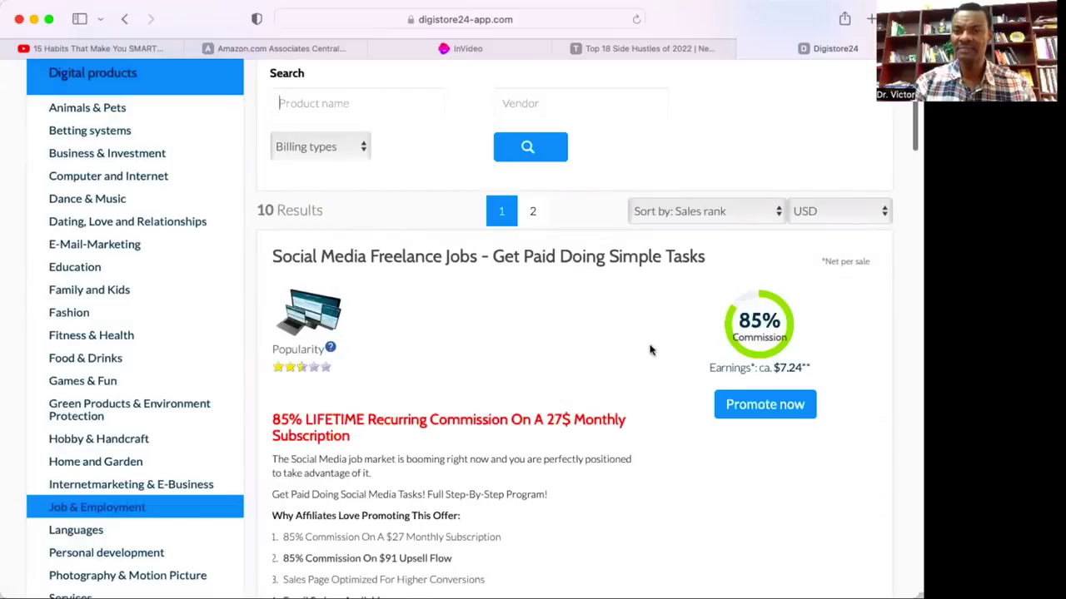
{"action": "scroll", "coordinate": [597, 443], "scroll_direction": "down", "scroll_amount": 5}
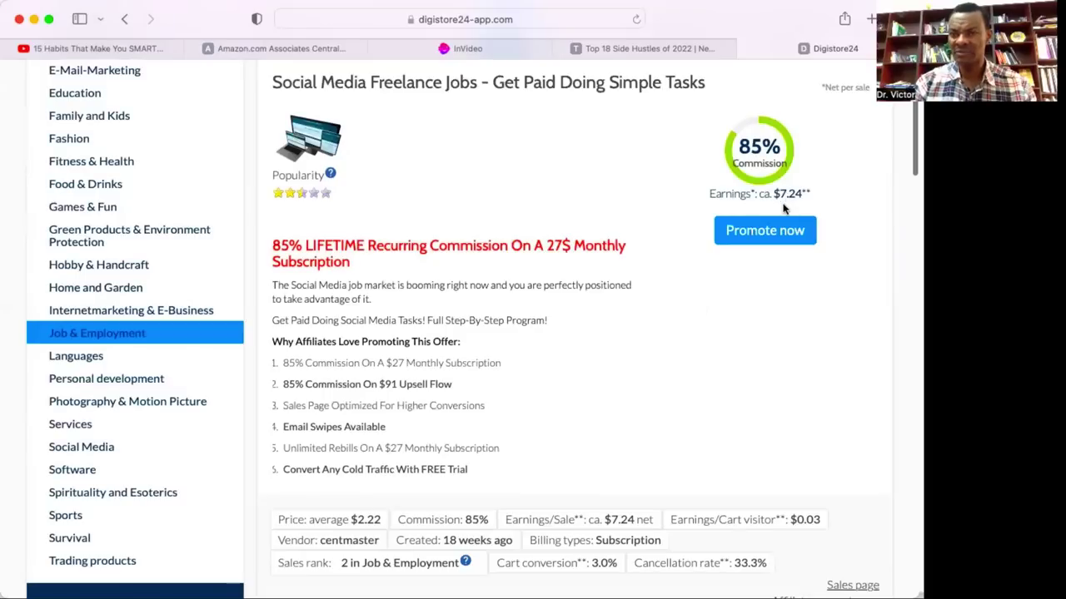
{"action": "scroll", "coordinate": [519, 308], "scroll_direction": "down", "scroll_amount": 5}
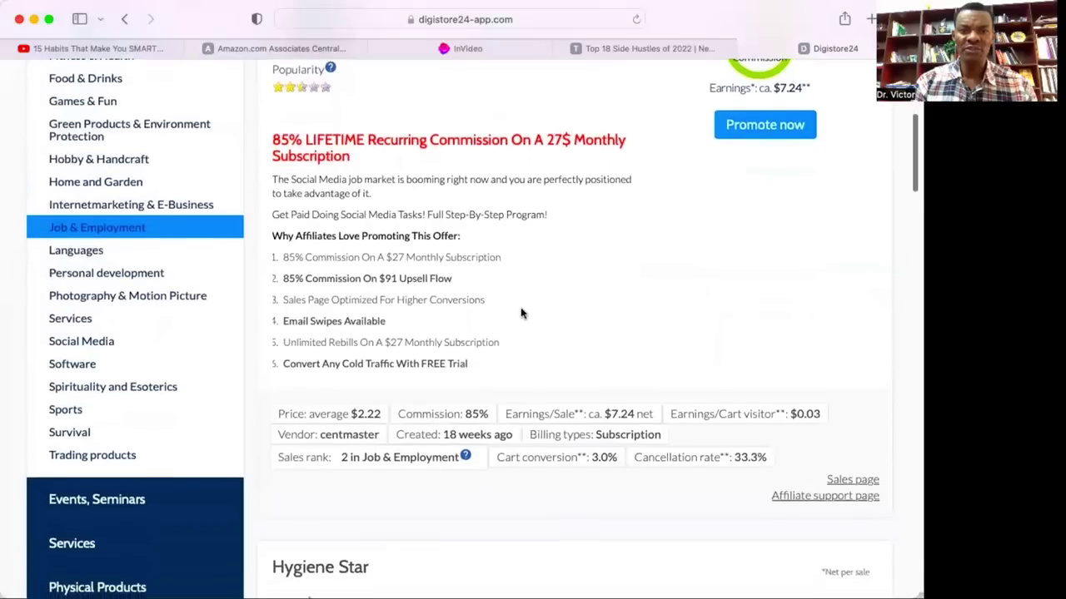
{"action": "scroll", "coordinate": [520, 308], "scroll_direction": "down", "scroll_amount": 5}
{"action": "scroll", "coordinate": [519, 306], "scroll_direction": "up", "scroll_amount": 9}
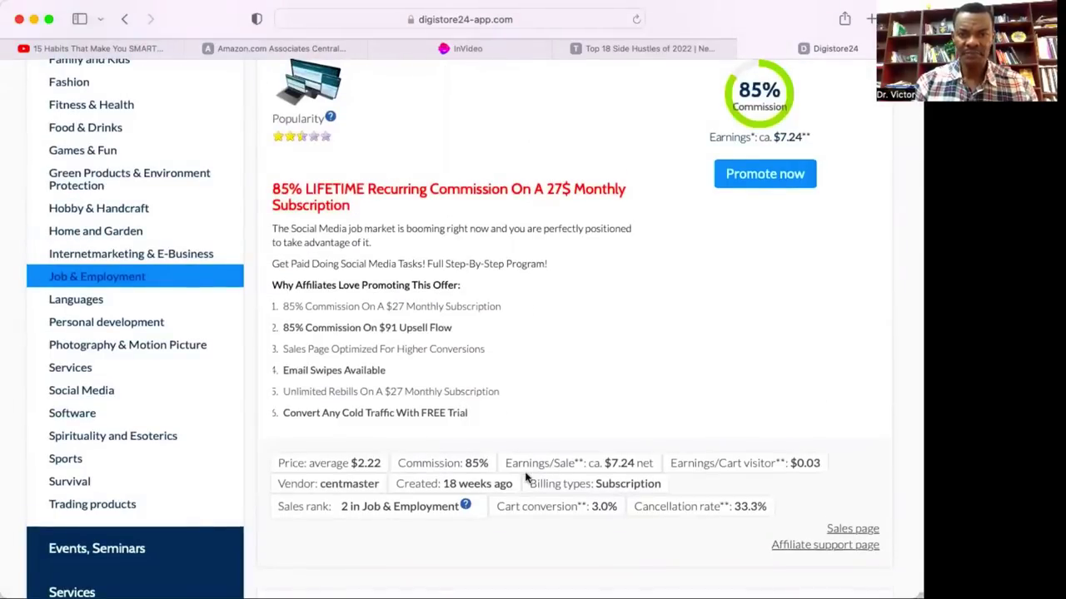
{"action": "scroll", "coordinate": [528, 476], "scroll_direction": "down", "scroll_amount": 1}
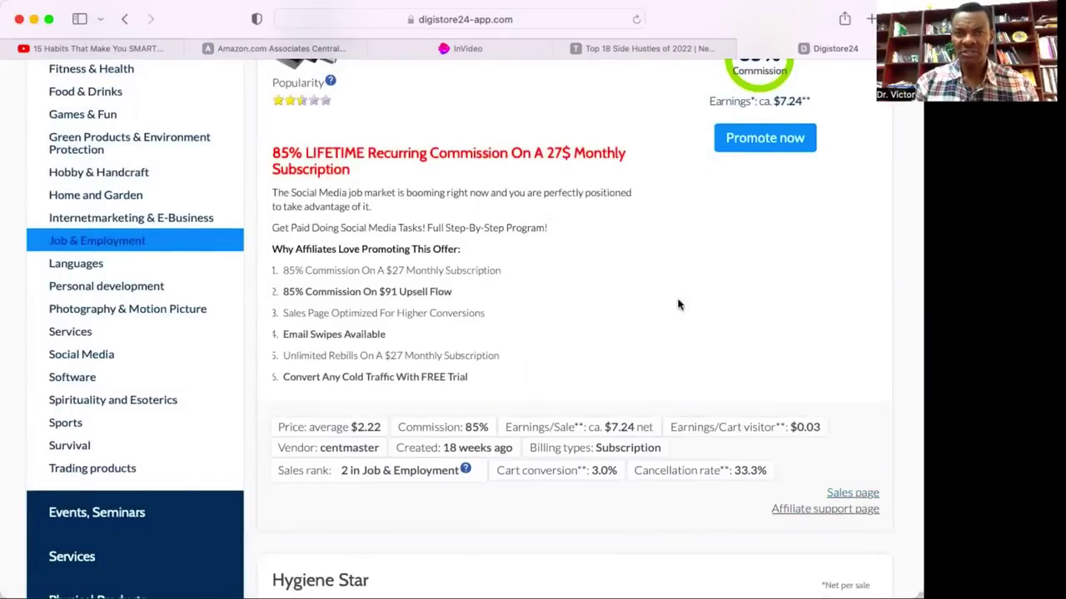
{"action": "scroll", "coordinate": [678, 305], "scroll_direction": "up", "scroll_amount": 5}
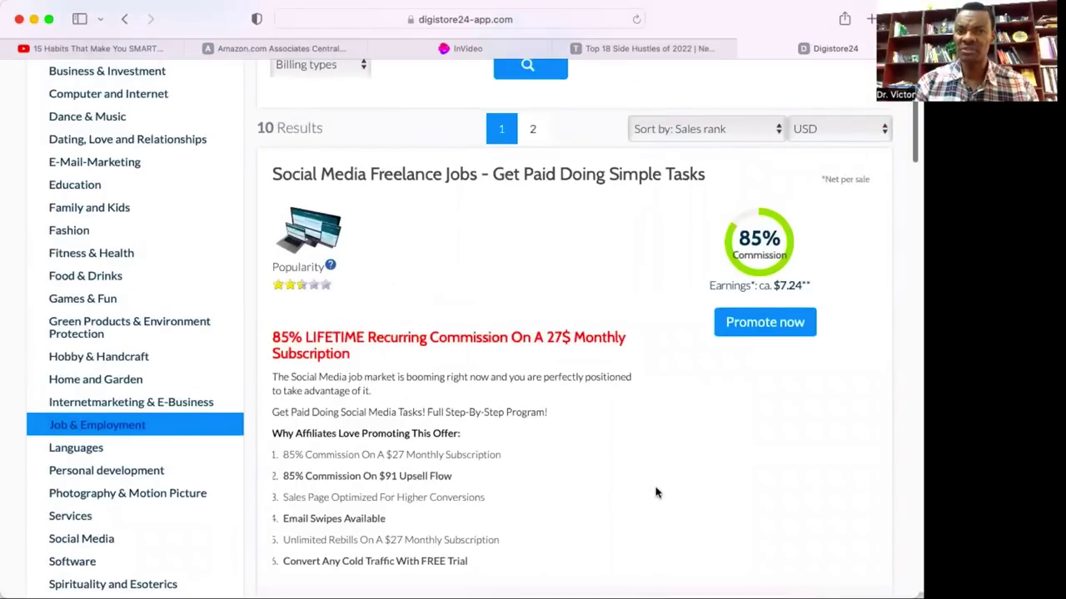
{"action": "scroll", "coordinate": [655, 492], "scroll_direction": "down", "scroll_amount": 5}
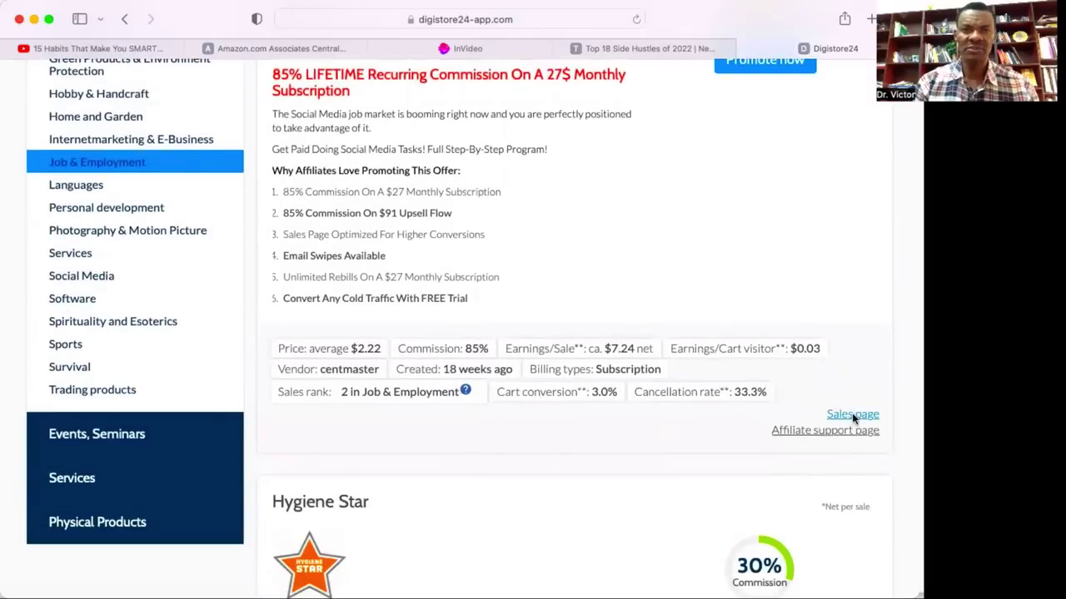
{"action": "left_click", "coordinate": [854, 414]}
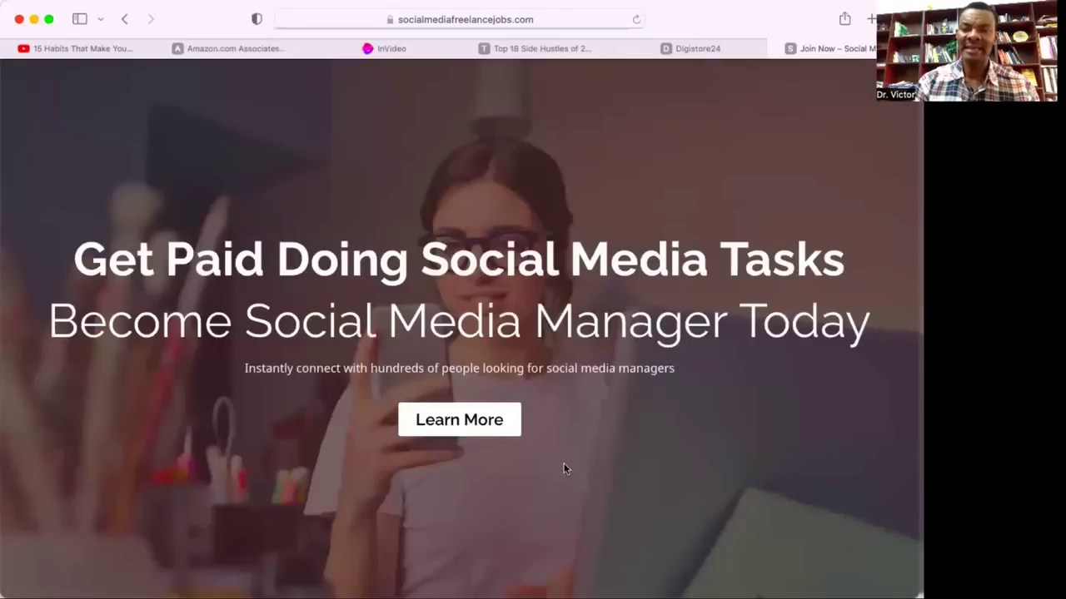
Scroll the socialmediafreelancejobs page to its 'How much money you can make?' section.
{"action": "scroll", "coordinate": [564, 465], "scroll_direction": "down", "scroll_amount": 10}
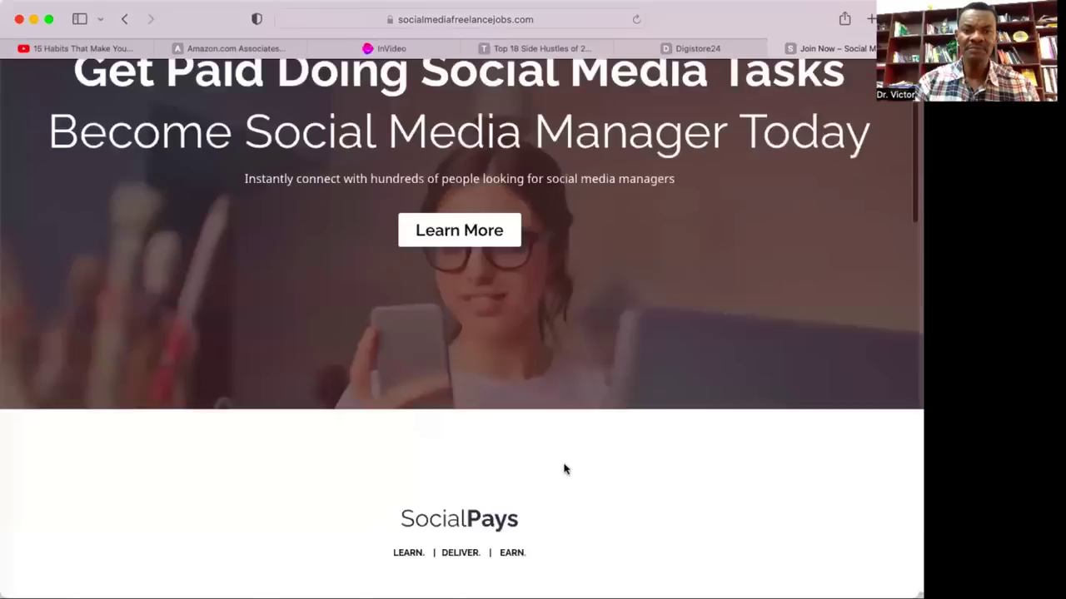
{"action": "scroll", "coordinate": [563, 468], "scroll_direction": "down", "scroll_amount": 3}
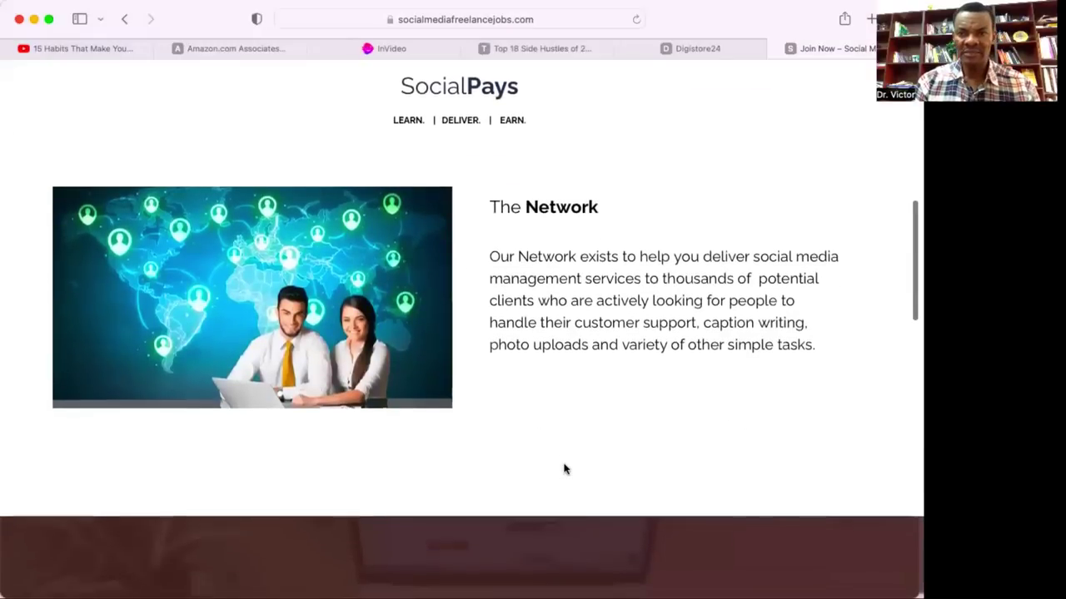
{"action": "scroll", "coordinate": [564, 469], "scroll_direction": "down", "scroll_amount": 4}
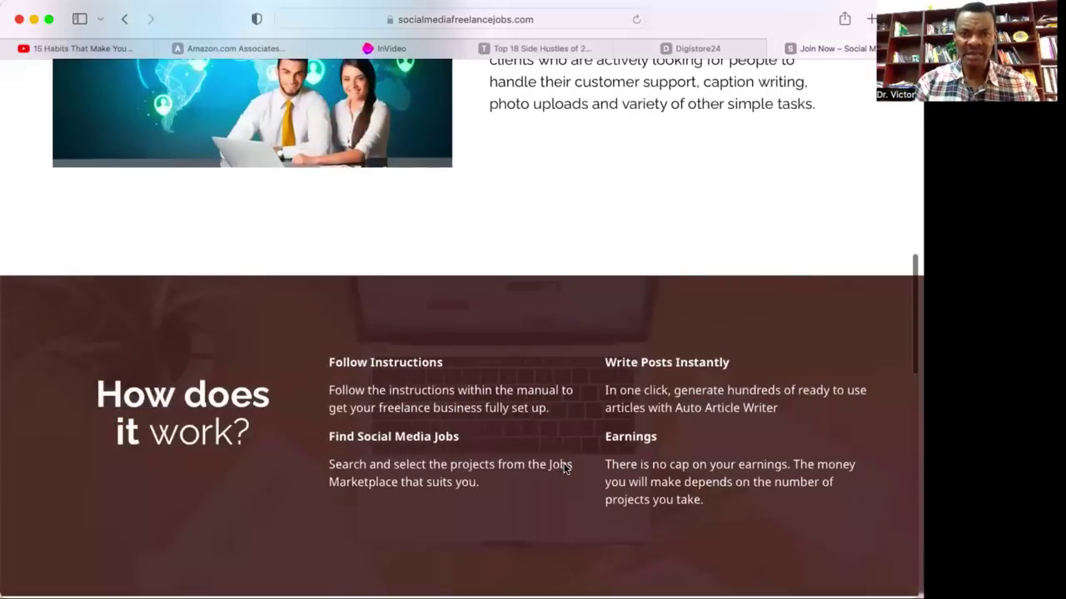
{"action": "scroll", "coordinate": [563, 469], "scroll_direction": "down", "scroll_amount": 5}
{"action": "scroll", "coordinate": [563, 469], "scroll_direction": "down", "scroll_amount": 2}
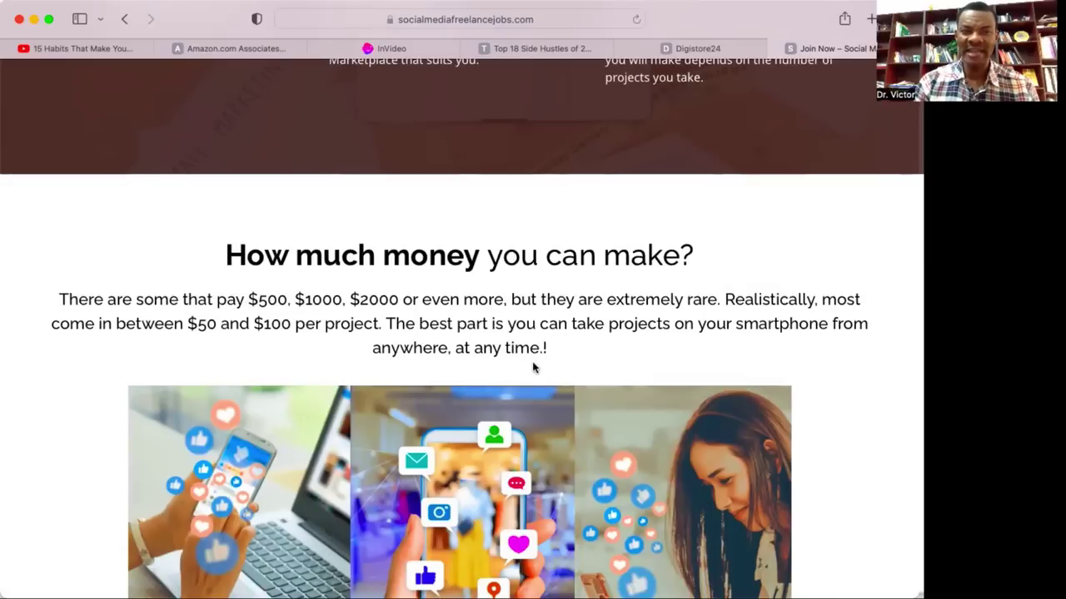
{"action": "scroll", "coordinate": [569, 354], "scroll_direction": "down", "scroll_amount": 5}
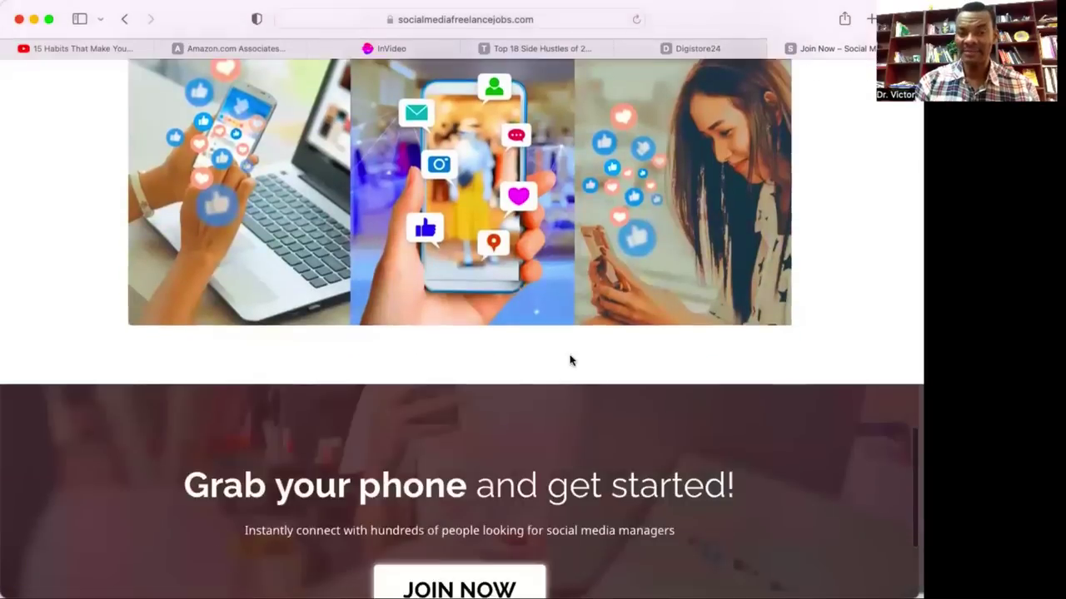
{"action": "scroll", "coordinate": [570, 360], "scroll_direction": "down", "scroll_amount": 3}
{"action": "scroll", "coordinate": [570, 360], "scroll_direction": "up", "scroll_amount": 6}
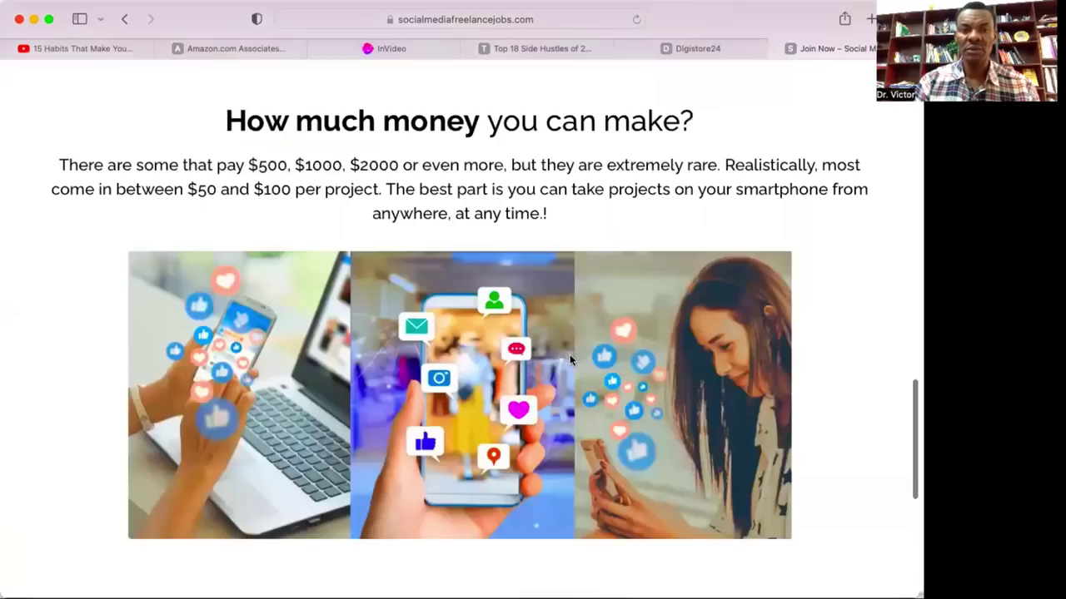
{"action": "scroll", "coordinate": [569, 359], "scroll_direction": "up", "scroll_amount": 2}
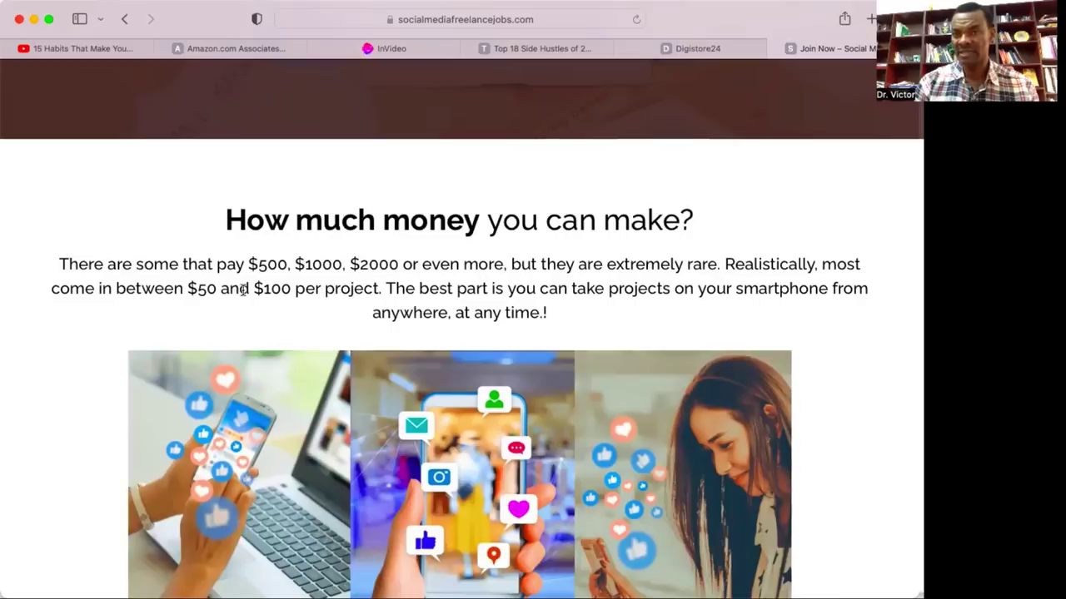
{"action": "left_click", "coordinate": [416, 55]}
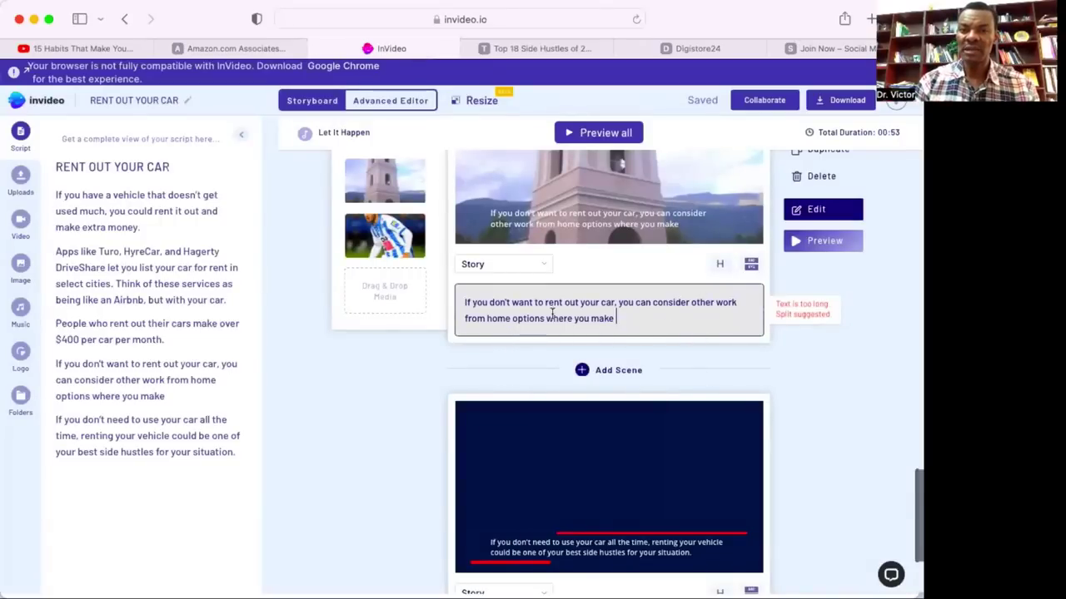
Insert 'can' before 'make' and append '$75 per project' to the work-from-home scene text.
{"action": "left_click", "coordinate": [617, 318]}
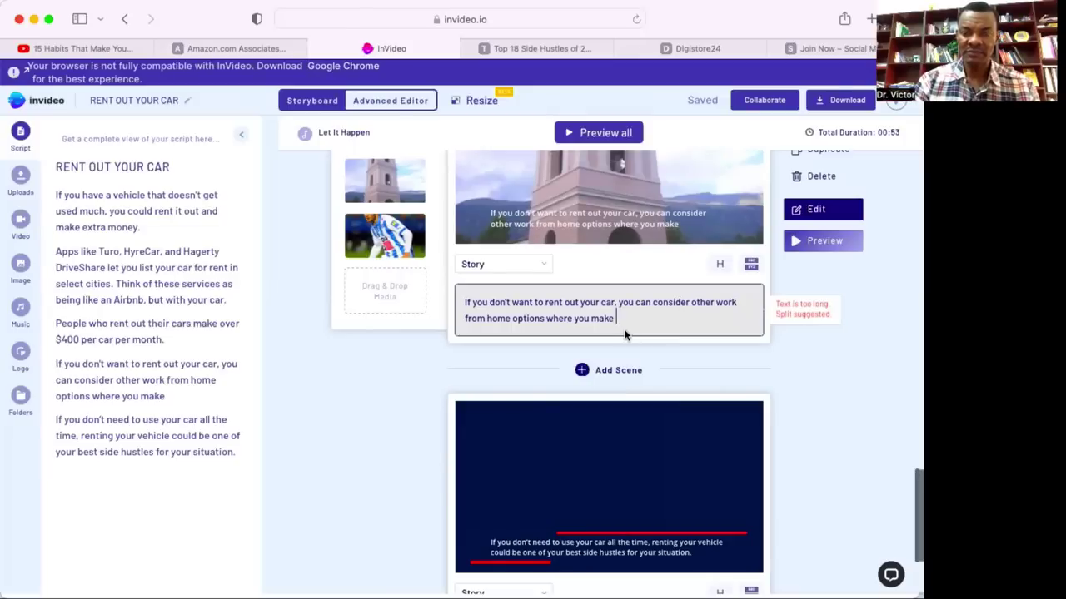
{"action": "key", "text": "Left"}
{"action": "key", "text": "Left"}
{"action": "key", "text": "Left"}
{"action": "key", "text": "Left"}
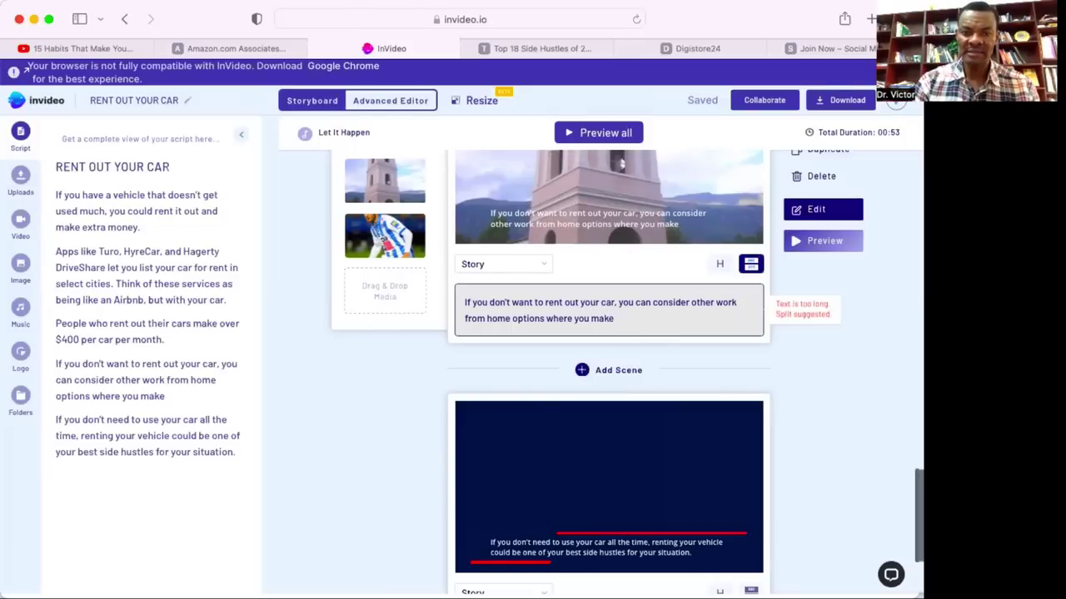
{"action": "type", "text": "can"}
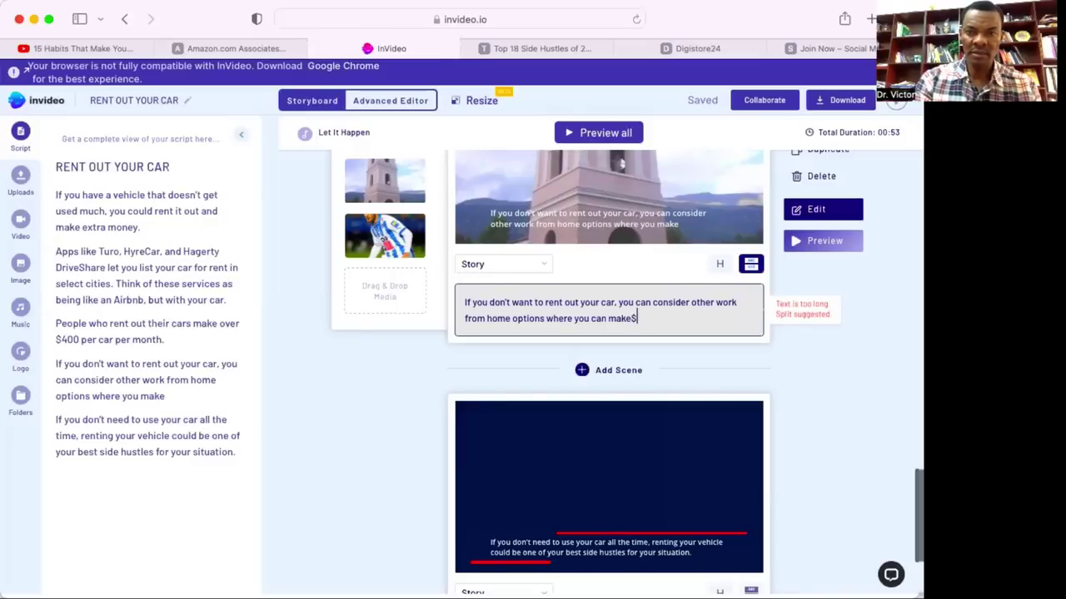
{"action": "type", "text": "$"}
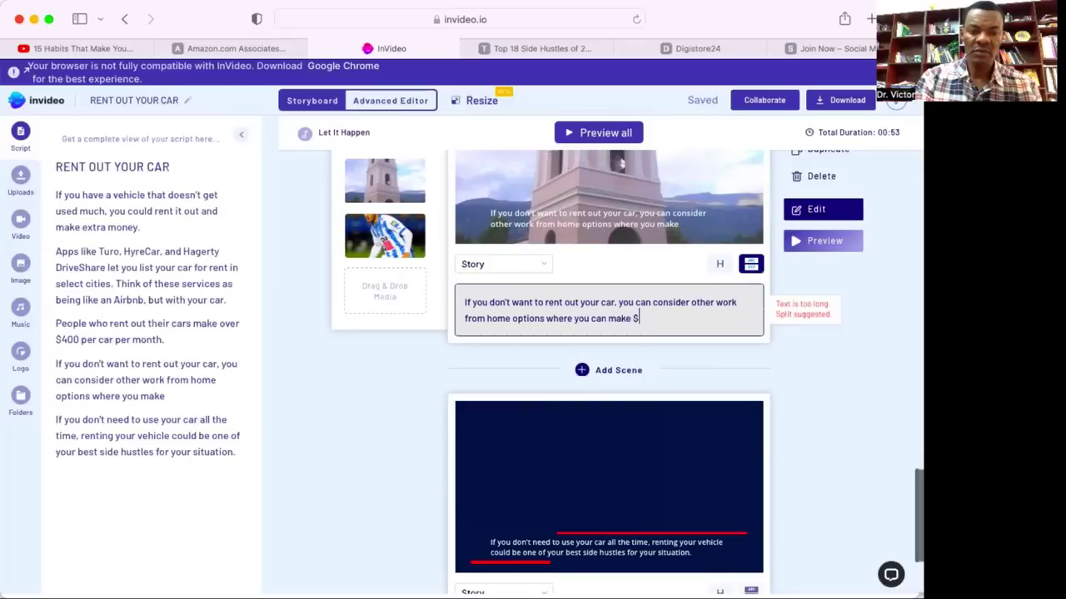
{"action": "type", "text": "75"}
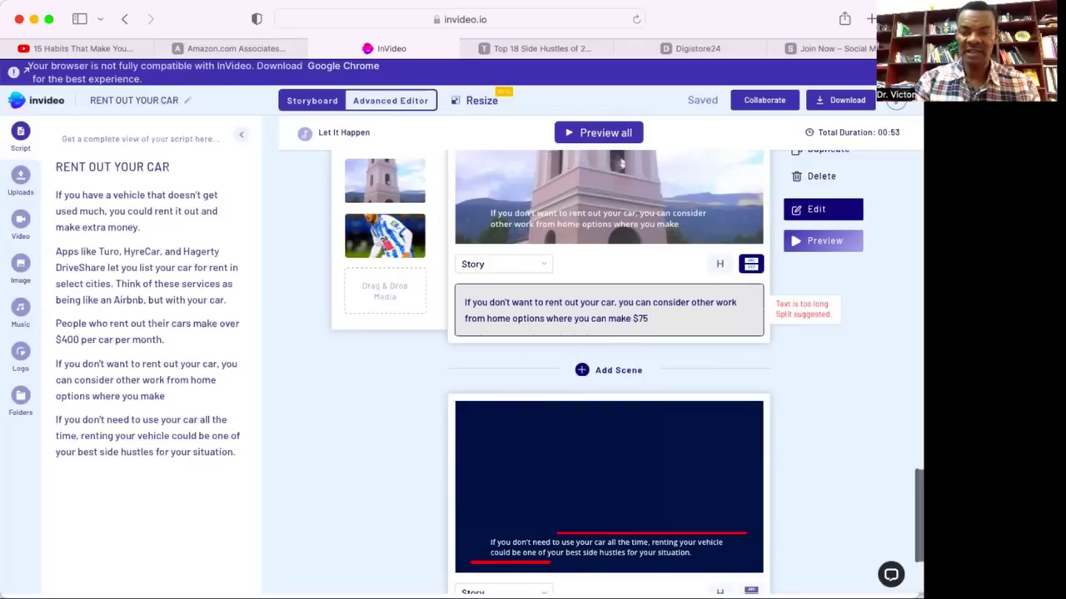
{"action": "type", "text": " per"}
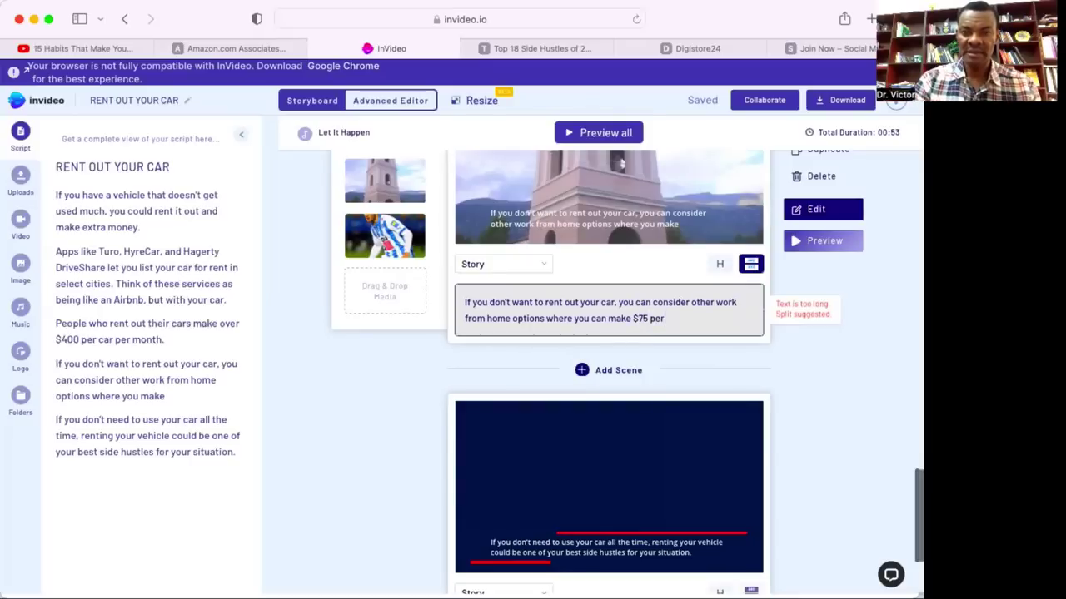
{"action": "type", "text": " project."}
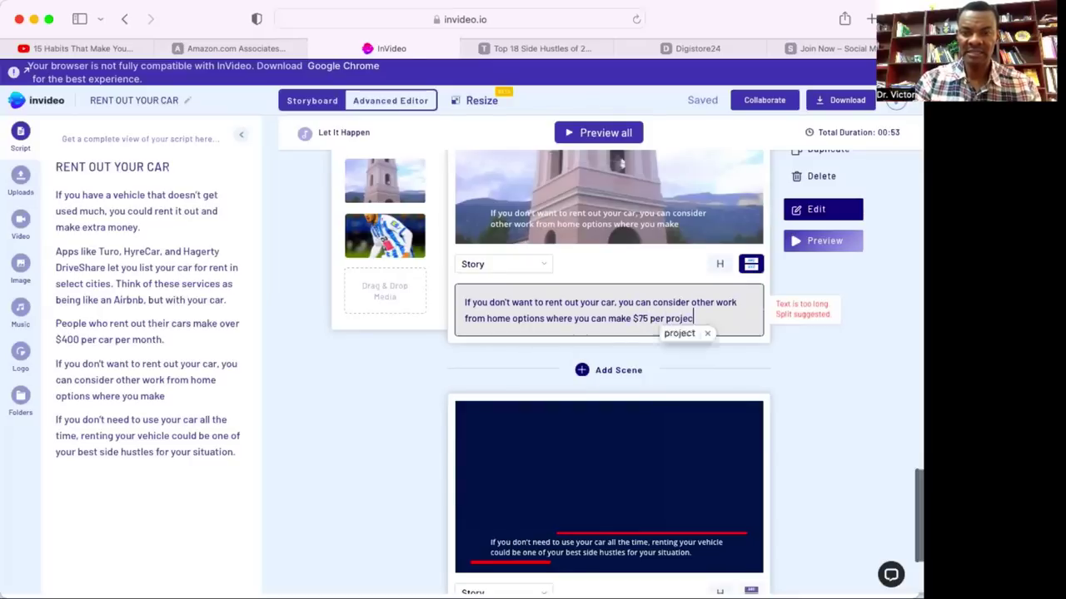
{"action": "left_click", "coordinate": [671, 405]}
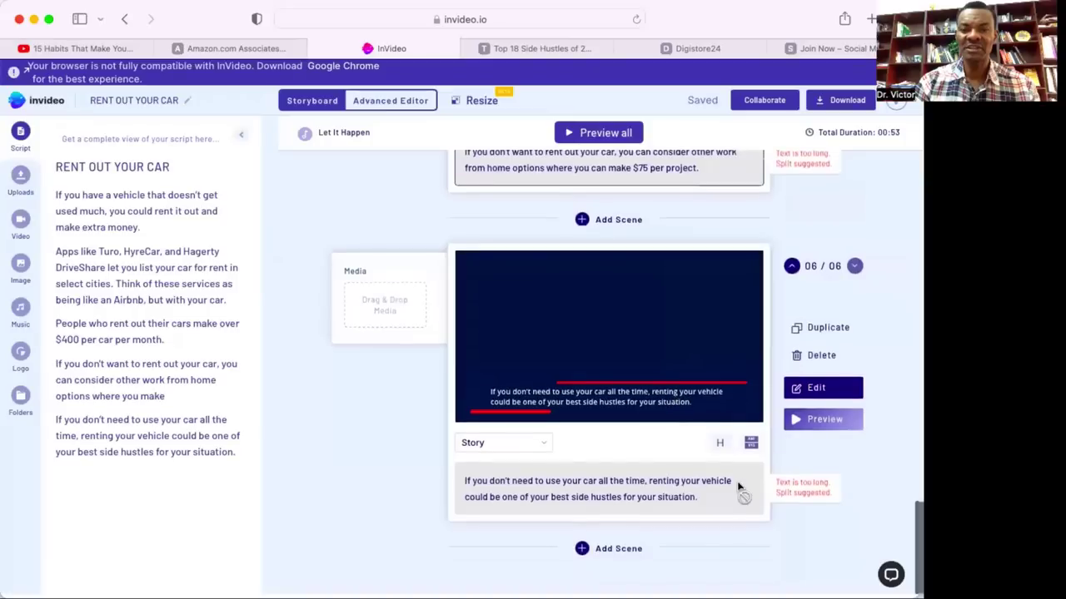
Erase scene 6's old text and type 'Click the link on the pinned comment to get started today!'.
{"action": "left_click_drag", "start_coordinate": [701, 496], "coordinate": [458, 485]}
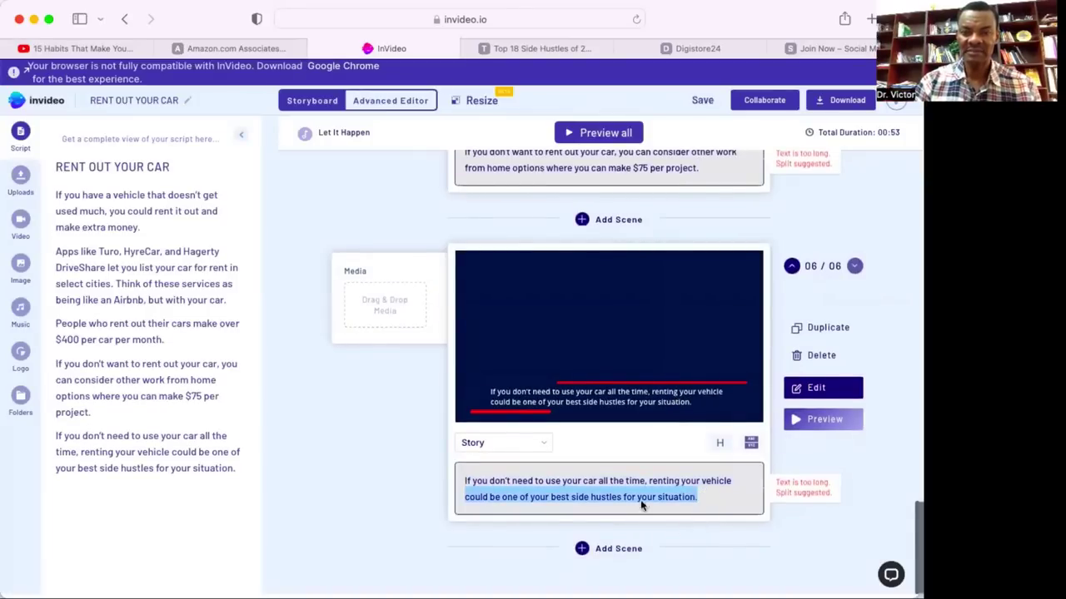
{"action": "left_click", "coordinate": [702, 499]}
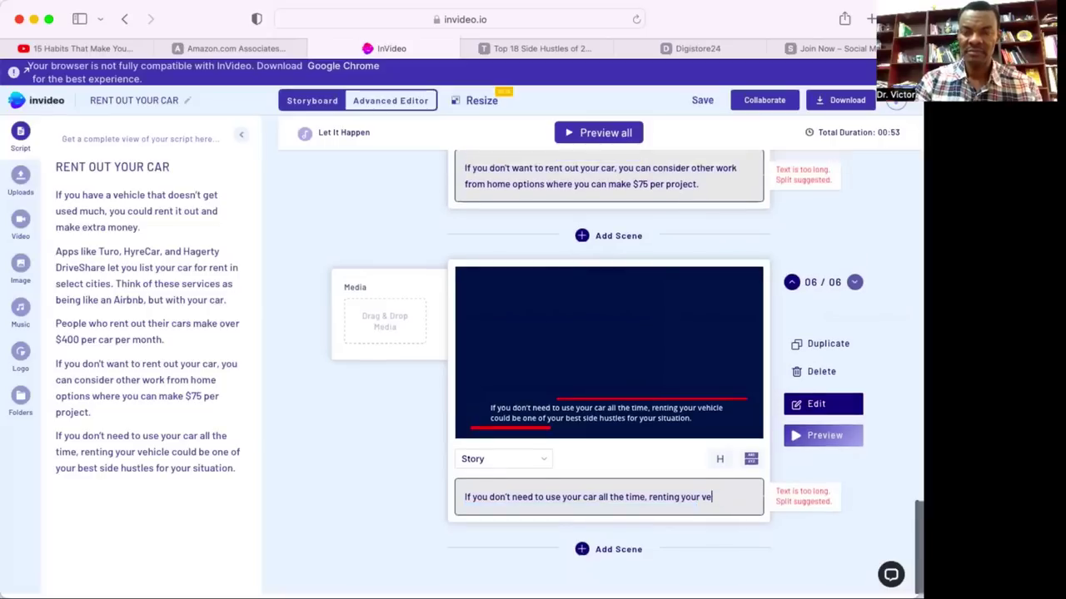
{"action": "key", "text": "BackSpace"}
{"action": "key", "text": "BackSpace"}
{"action": "key", "text": "BackSpace"}
{"action": "key", "text": "BackSpace"}
{"action": "key", "text": "BackSpace"}
{"action": "key", "text": "BackSpace"}
{"action": "key", "text": "BackSpace"}
{"action": "key", "text": "BackSpace"}
{"action": "key", "text": "BackSpace"}
{"action": "key", "text": "BackSpace"}
{"action": "key", "text": "BackSpace"}
{"action": "key", "text": "BackSpace"}
{"action": "key", "text": "BackSpace"}
{"action": "key", "text": "BackSpace"}
{"action": "key", "text": "BackSpace"}
{"action": "key", "text": "BackSpace"}
{"action": "key", "text": "BackSpace"}
{"action": "key", "text": "BackSpace"}
{"action": "key", "text": "BackSpace"}
{"action": "key", "text": "BackSpace"}
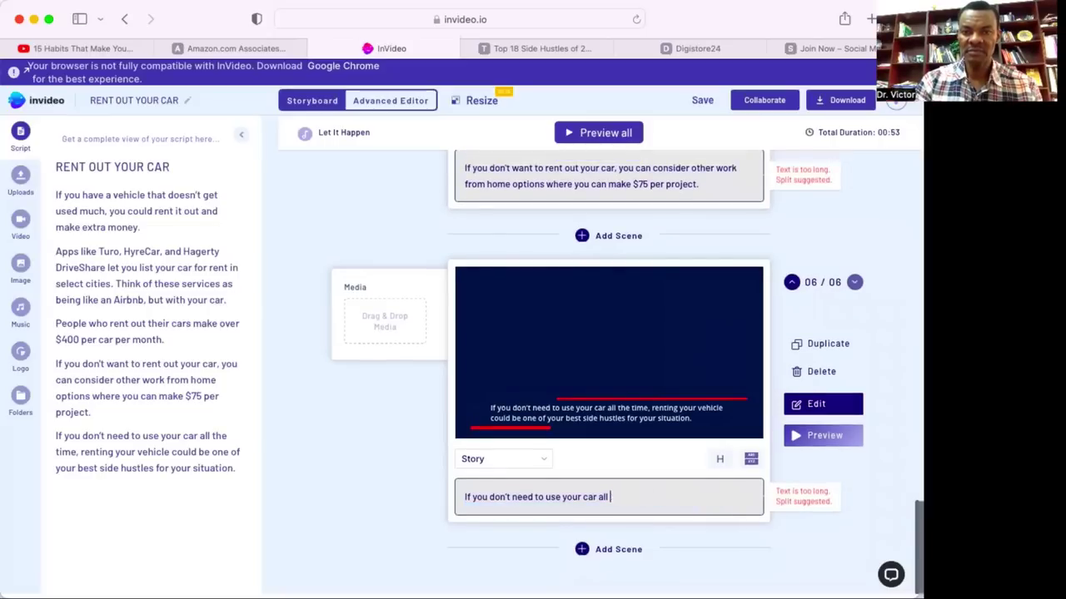
{"action": "key", "text": "BackSpace"}
{"action": "key", "text": "BackSpace"}
{"action": "key", "text": "BackSpace"}
{"action": "key", "text": "BackSpace"}
{"action": "key", "text": "BackSpace"}
{"action": "key", "text": "BackSpace"}
{"action": "key", "text": "BackSpace"}
{"action": "key", "text": "BackSpace"}
{"action": "key", "text": "BackSpace"}
{"action": "key", "text": "BackSpace"}
{"action": "key", "text": "BackSpace"}
{"action": "key", "text": "BackSpace"}
{"action": "key", "text": "BackSpace"}
{"action": "key", "text": "BackSpace"}
{"action": "key", "text": "BackSpace"}
{"action": "key", "text": "BackSpace"}
{"action": "key", "text": "BackSpace"}
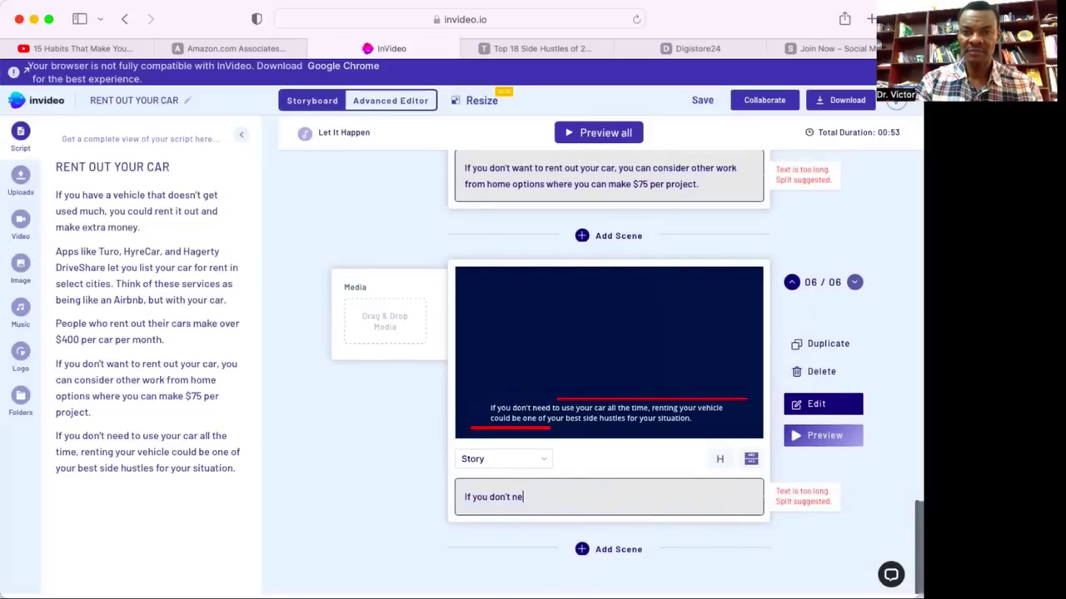
{"action": "key", "text": "BackSpace"}
{"action": "key", "text": "BackSpace"}
{"action": "key", "text": "BackSpace"}
{"action": "key", "text": "BackSpace"}
{"action": "key", "text": "BackSpace"}
{"action": "key", "text": "BackSpace"}
{"action": "key", "text": "BackSpace"}
{"action": "key", "text": "BackSpace"}
{"action": "key", "text": "BackSpace"}
{"action": "key", "text": "BackSpace"}
{"action": "key", "text": "BackSpace"}
{"action": "key", "text": "BackSpace"}
{"action": "key", "text": "BackSpace"}
{"action": "key", "text": "BackSpace"}
{"action": "key", "text": "BackSpace"}
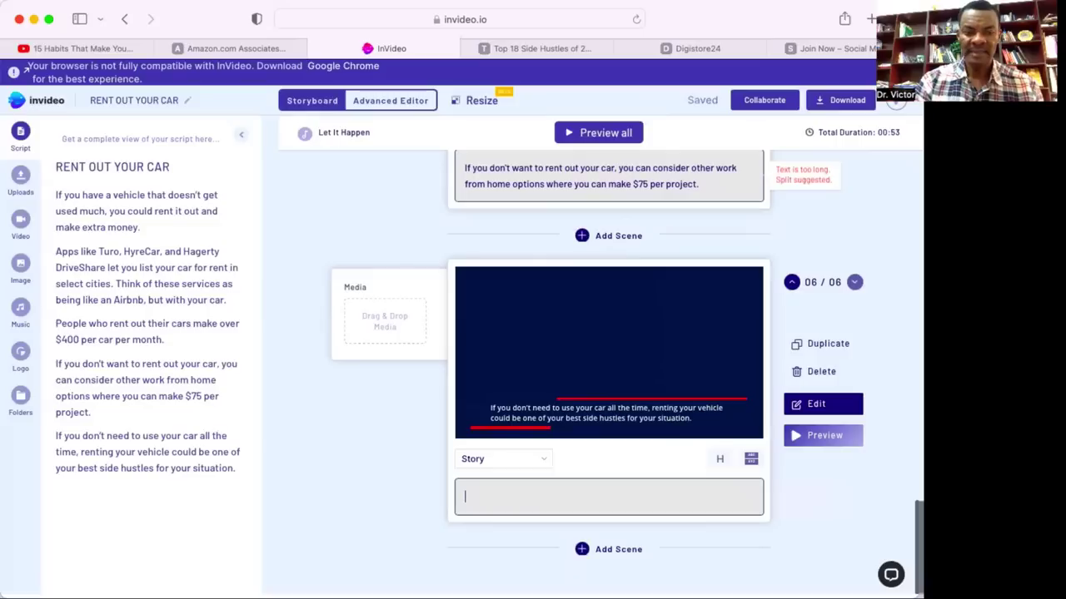
{"action": "type", "text": "Cli"}
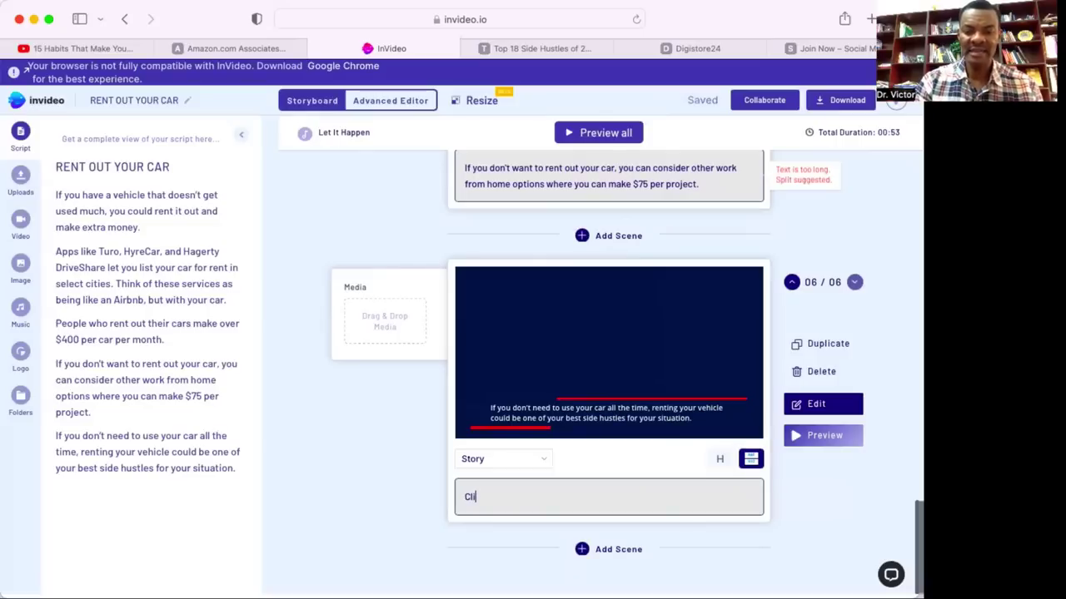
{"action": "type", "text": "ck the l"}
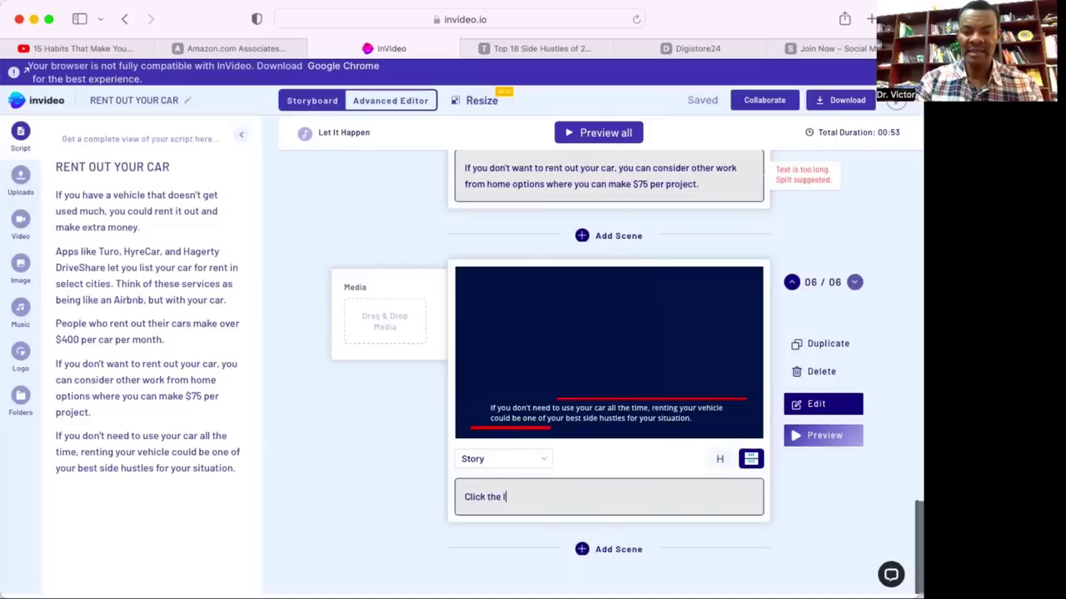
{"action": "type", "text": "ink on th"}
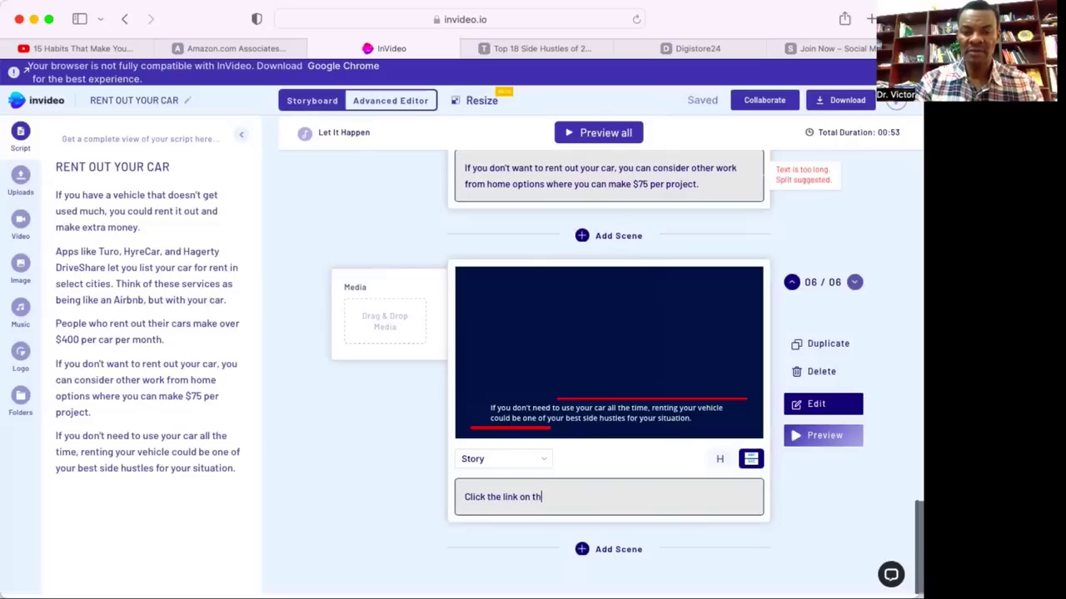
{"action": "type", "text": "e pinned "}
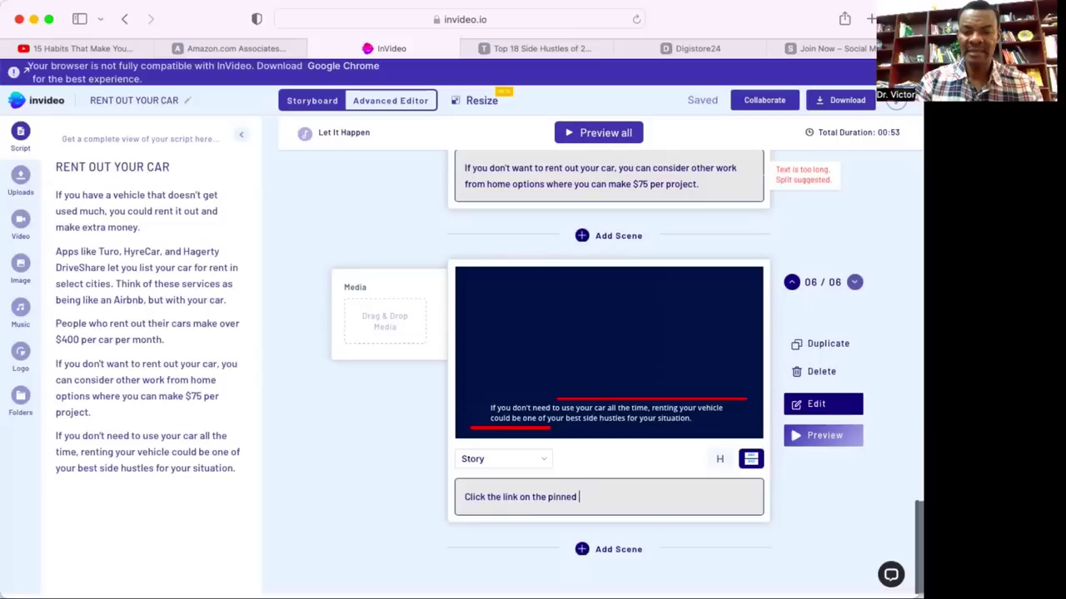
{"action": "type", "text": "comment"}
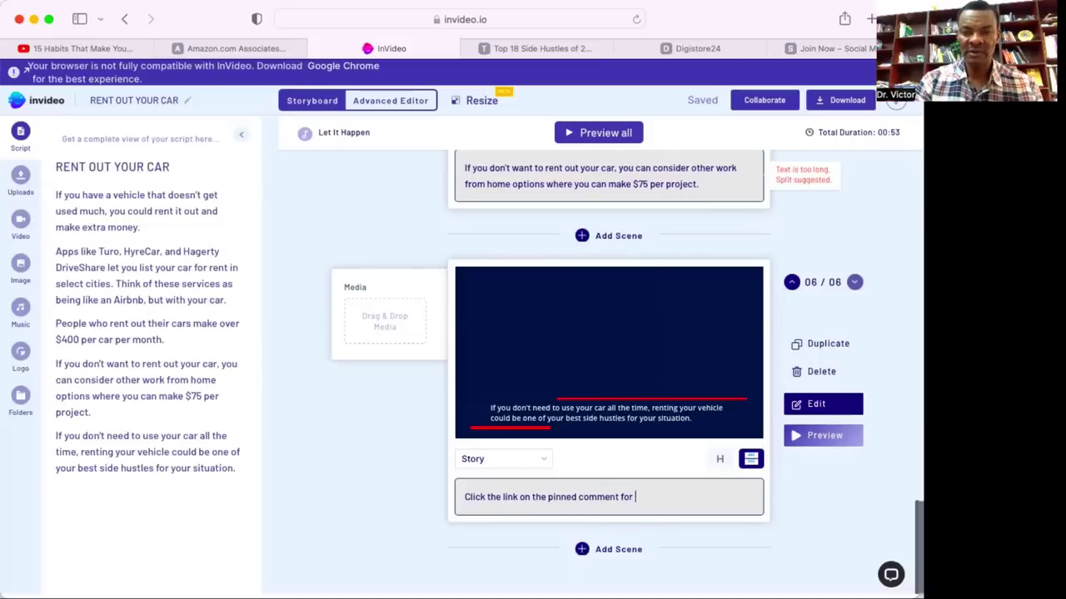
{"action": "type", "text": "for "}
{"action": "type", "text": "to get start"}
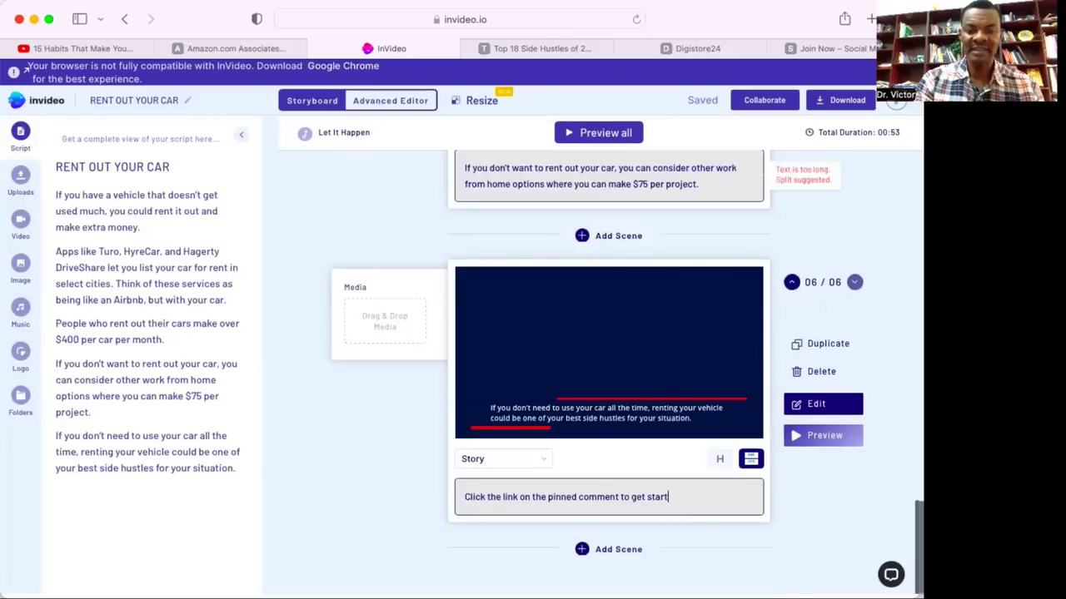
{"action": "type", "text": "oday!"}
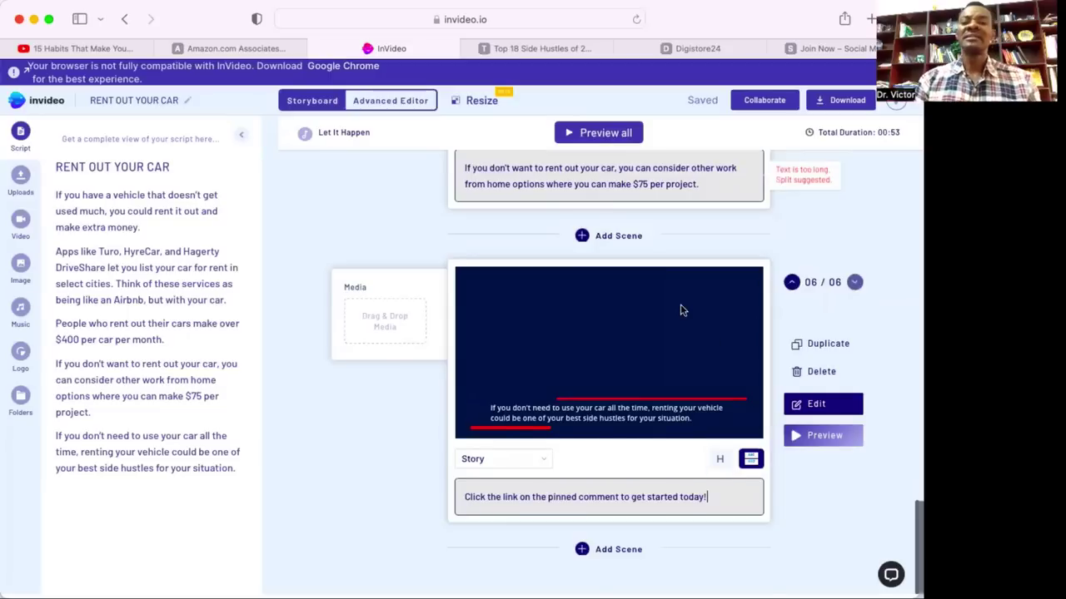
{"action": "scroll", "coordinate": [680, 304], "scroll_direction": "up", "scroll_amount": 10}
{"action": "scroll", "coordinate": [680, 309], "scroll_direction": "up", "scroll_amount": 10}
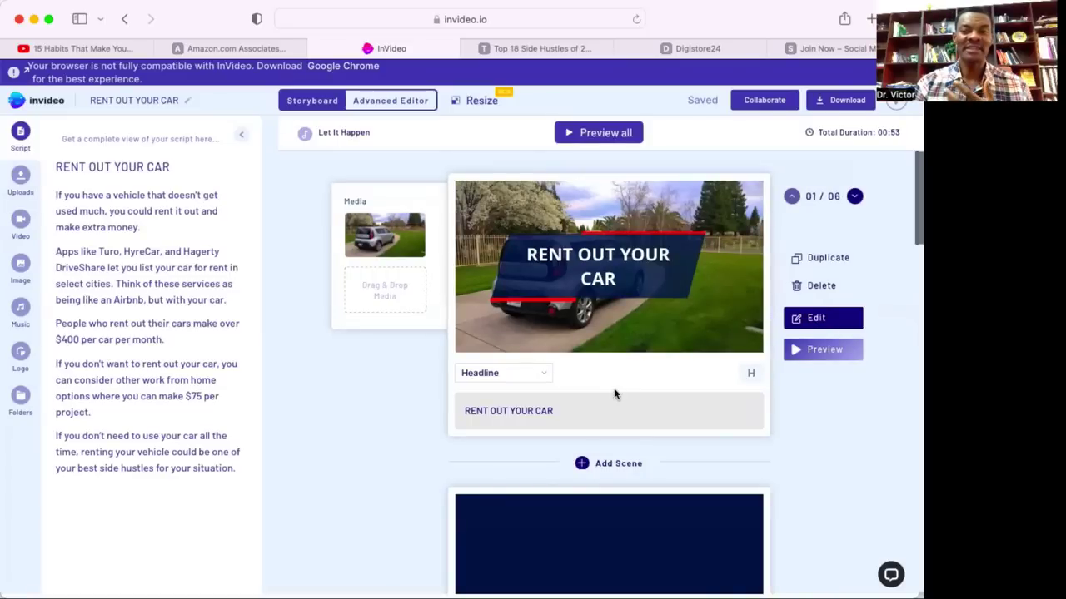
{"action": "scroll", "coordinate": [614, 394], "scroll_direction": "down", "scroll_amount": 5}
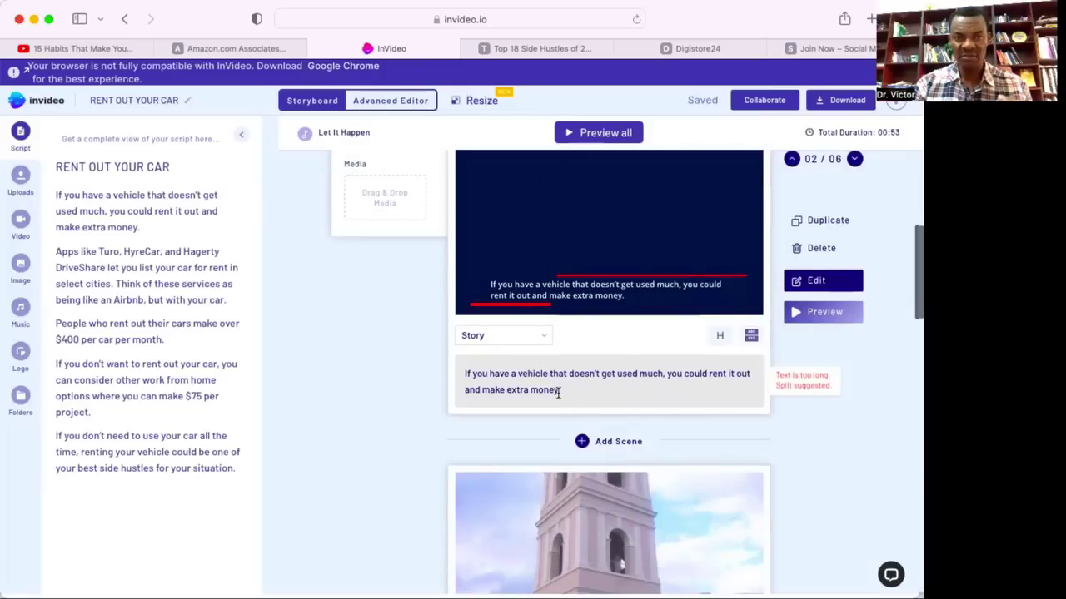
{"action": "scroll", "coordinate": [557, 389], "scroll_direction": "up", "scroll_amount": 1}
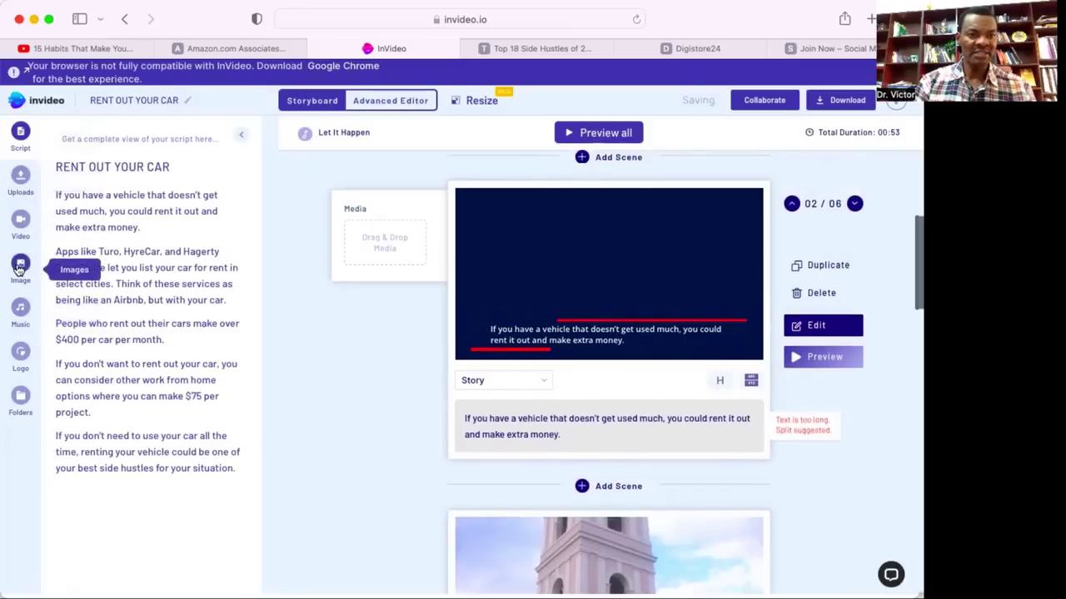
Search the Video sidebar's stock library for 'rent a car' clips.
{"action": "left_click", "coordinate": [20, 224]}
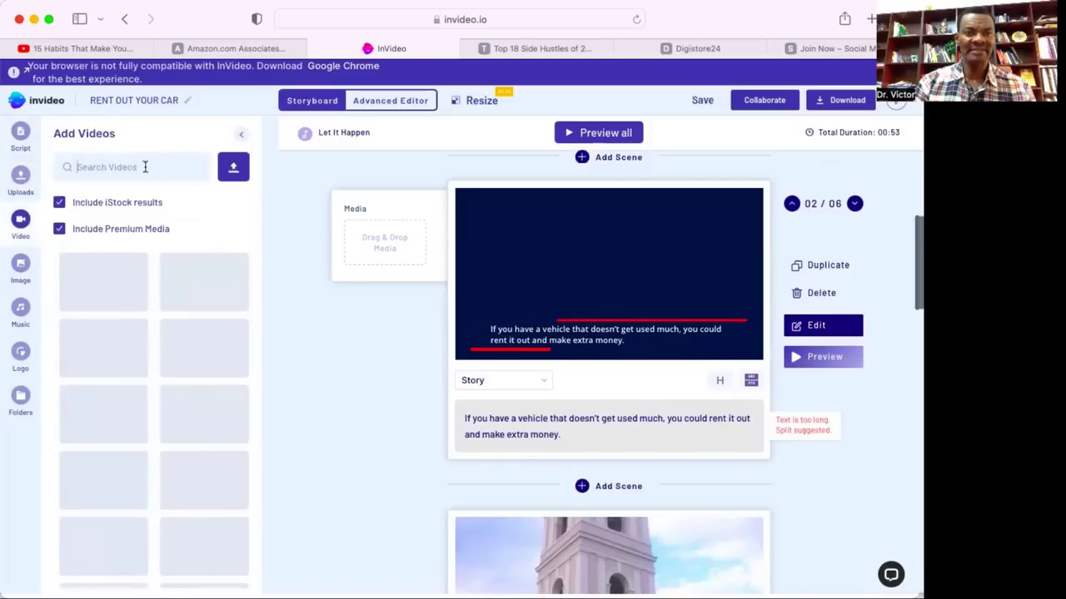
{"action": "type", "text": "rent"}
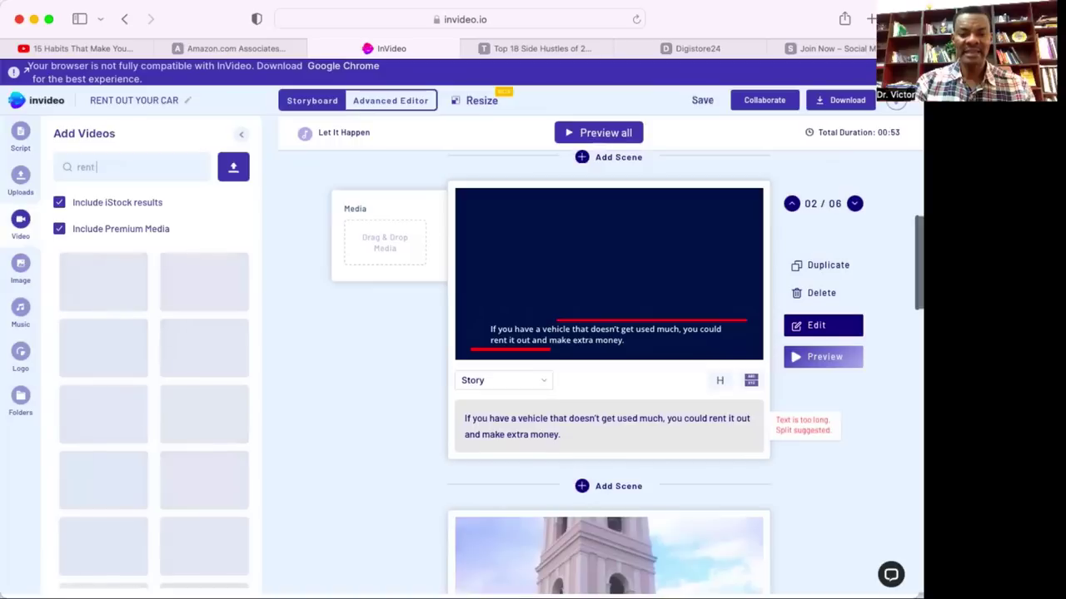
{"action": "type", "text": " a c"}
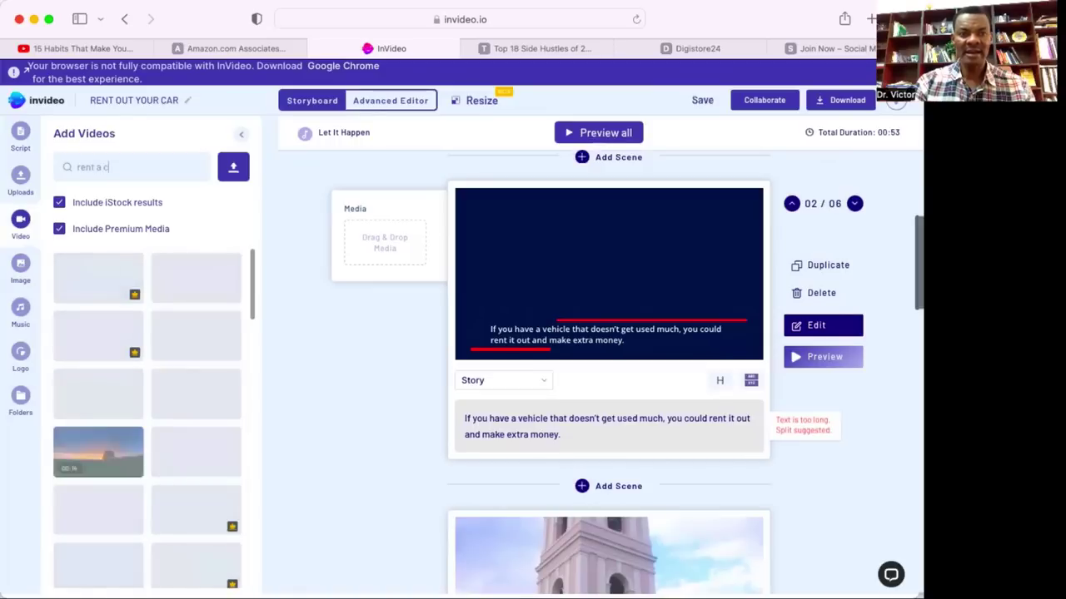
{"action": "type", "text": "ar"}
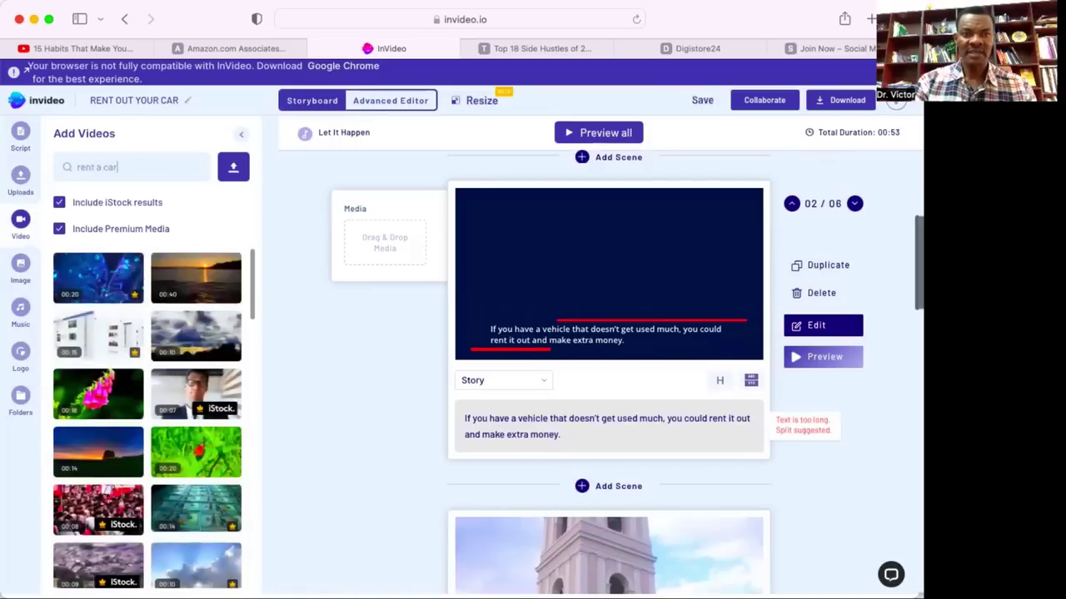
{"action": "key", "text": "Return"}
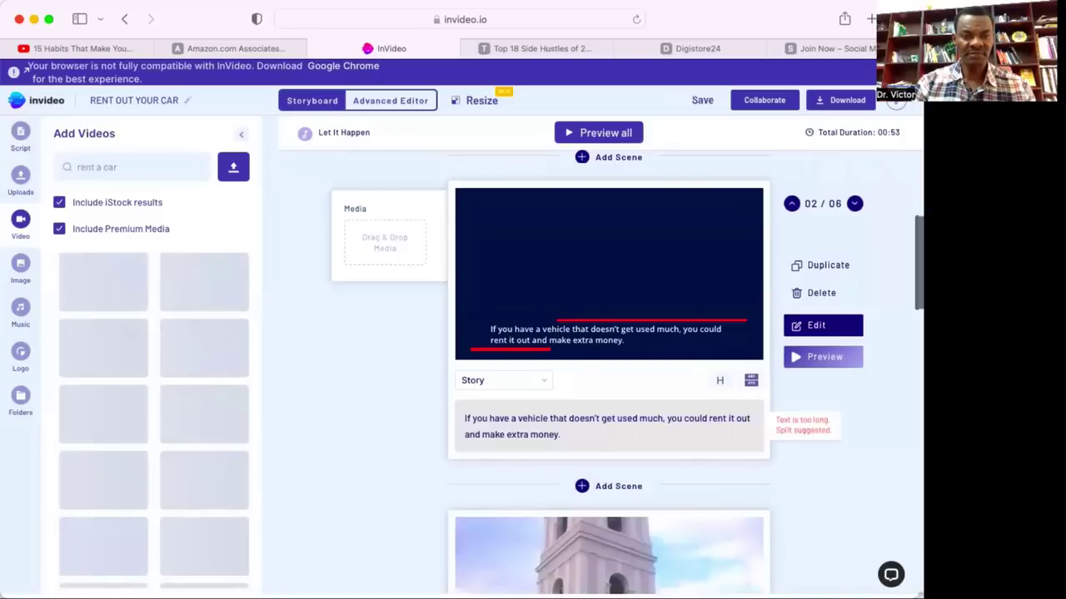
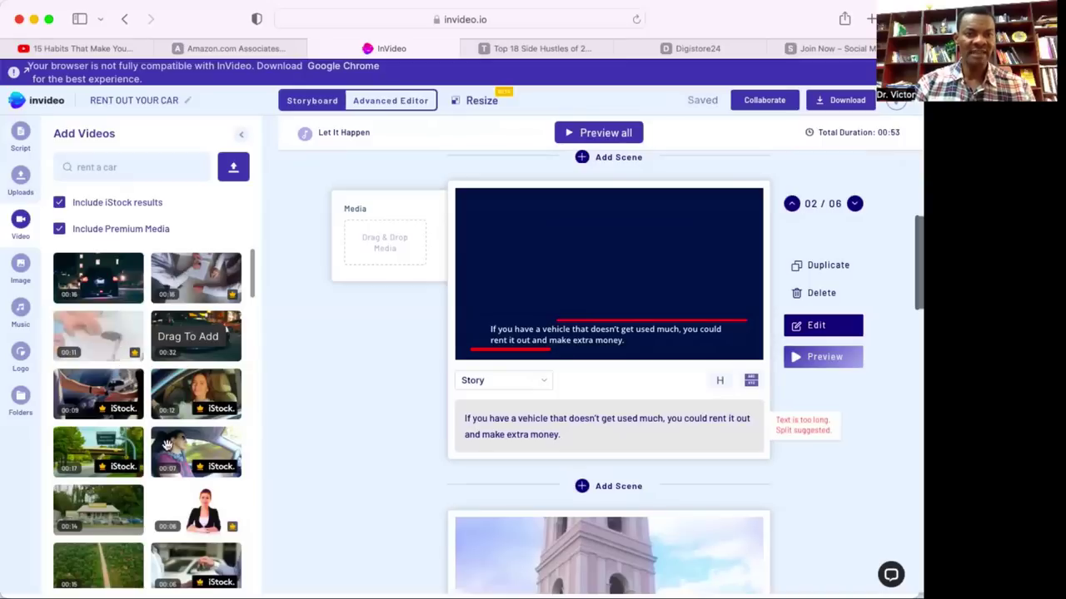
Browse the 'rent a car' results and drop the 00:12 white-car handover clip into scene 2.
{"action": "scroll", "coordinate": [179, 473], "scroll_direction": "down", "scroll_amount": 3}
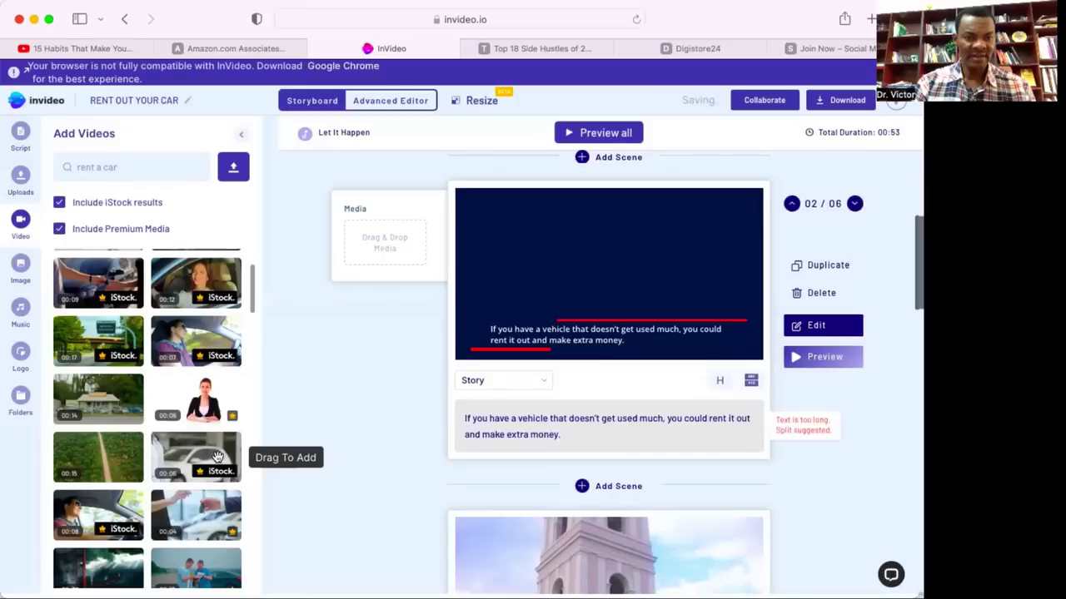
{"action": "scroll", "coordinate": [216, 457], "scroll_direction": "down", "scroll_amount": 2}
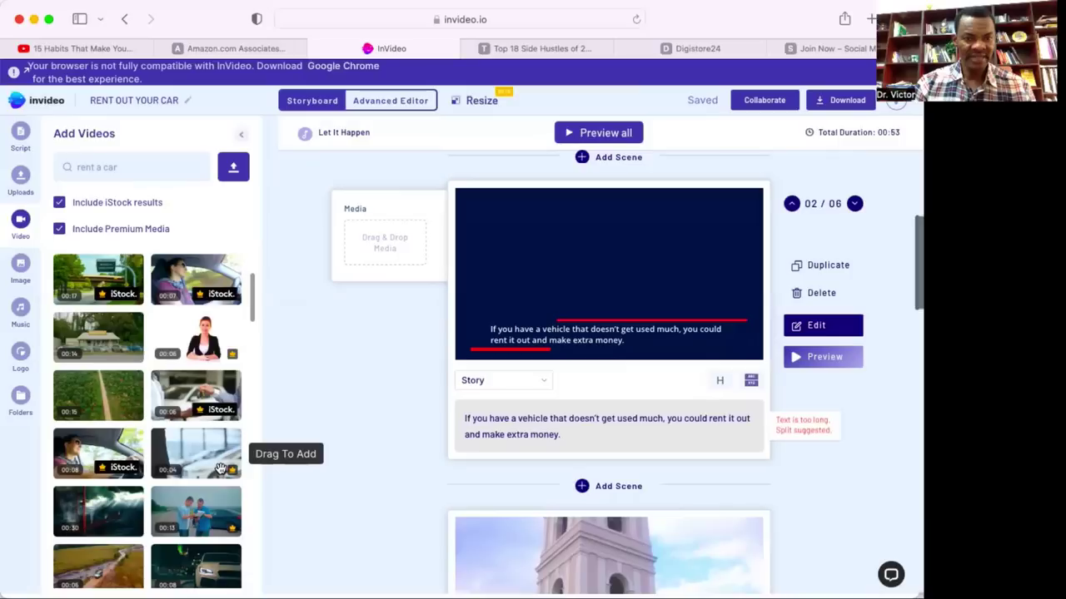
{"action": "scroll", "coordinate": [220, 469], "scroll_direction": "down", "scroll_amount": 5}
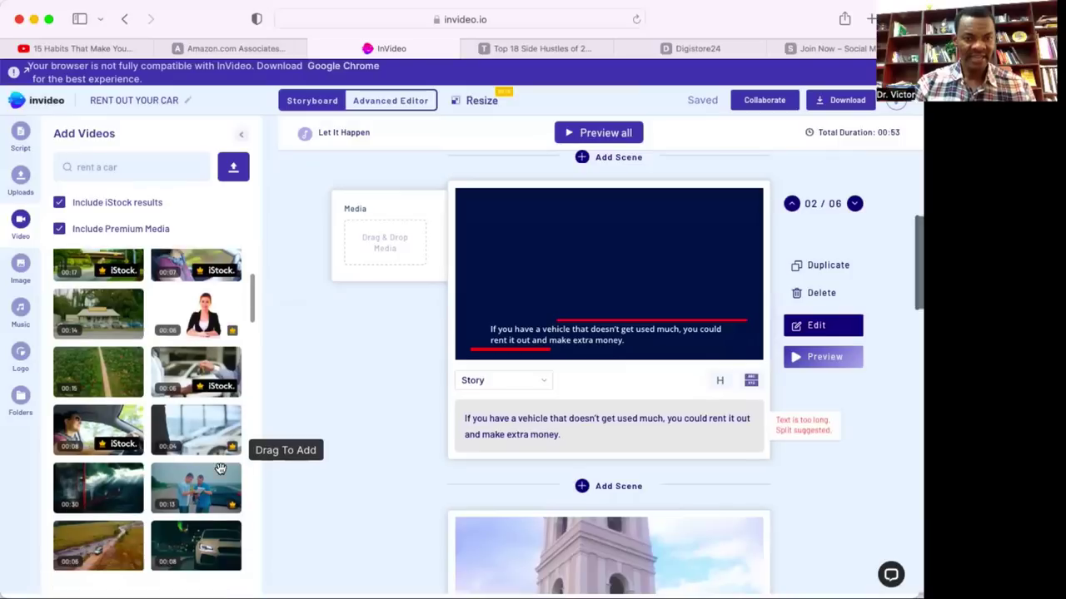
{"action": "scroll", "coordinate": [220, 469], "scroll_direction": "down", "scroll_amount": 4}
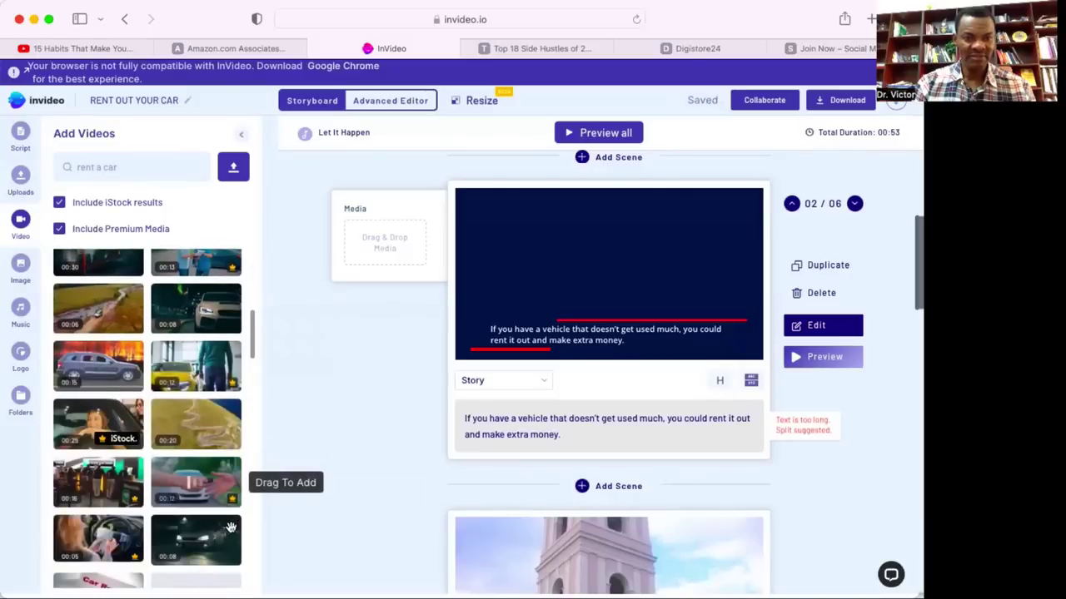
{"action": "scroll", "coordinate": [222, 501], "scroll_direction": "down", "scroll_amount": 1}
{"action": "scroll", "coordinate": [222, 498], "scroll_direction": "down", "scroll_amount": 1}
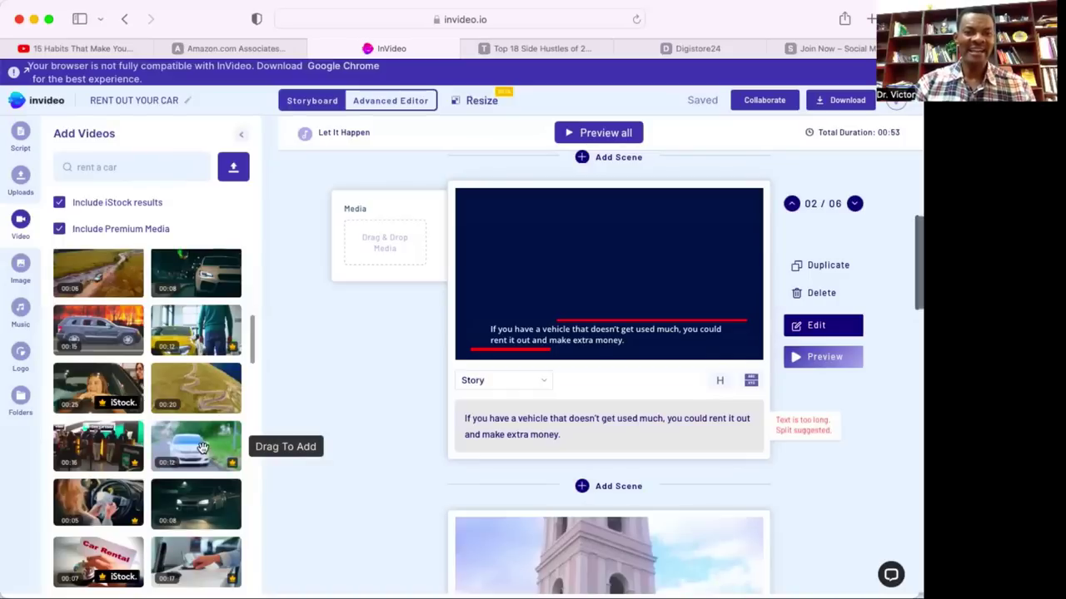
{"action": "left_click_drag", "start_coordinate": [202, 448], "coordinate": [405, 254]}
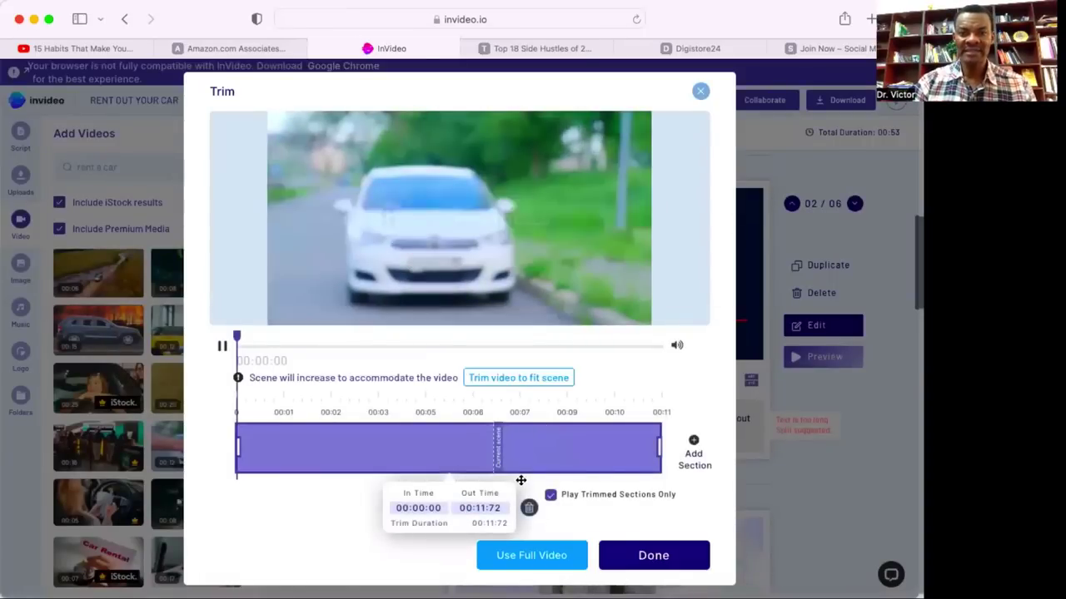
Keep the full 00:11 key-handover clip in scene 2 rather than trimming it to fit.
{"action": "left_click", "coordinate": [550, 558]}
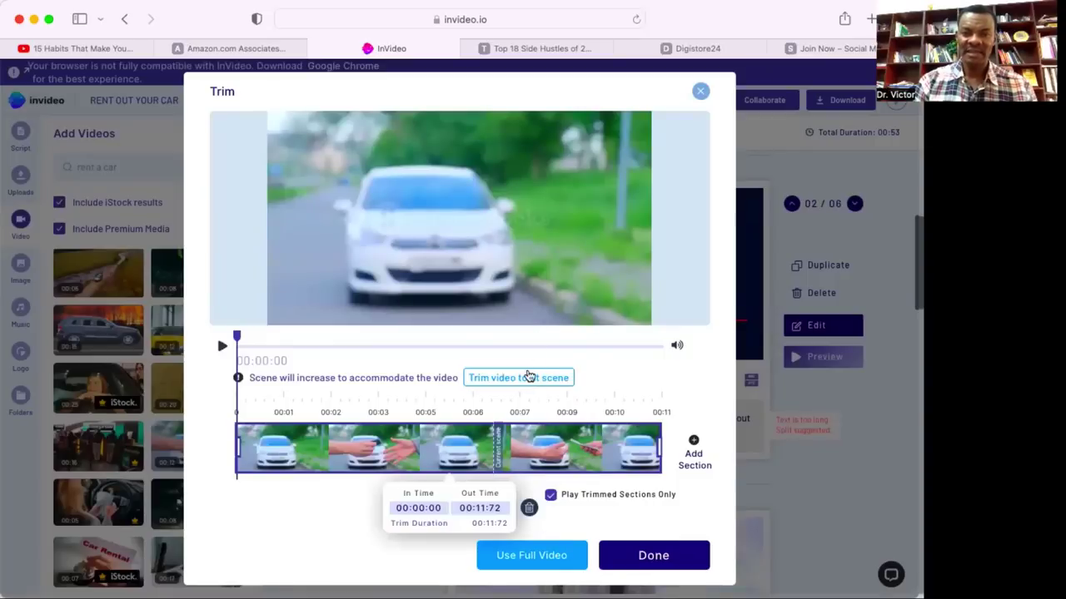
{"action": "left_click", "coordinate": [528, 379]}
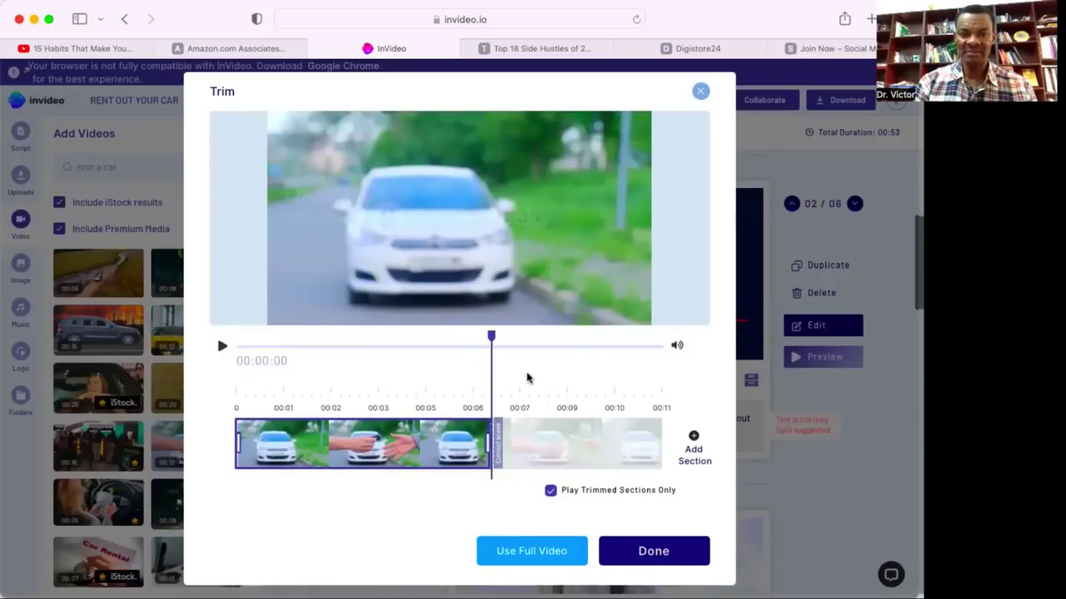
{"action": "left_click", "coordinate": [559, 551]}
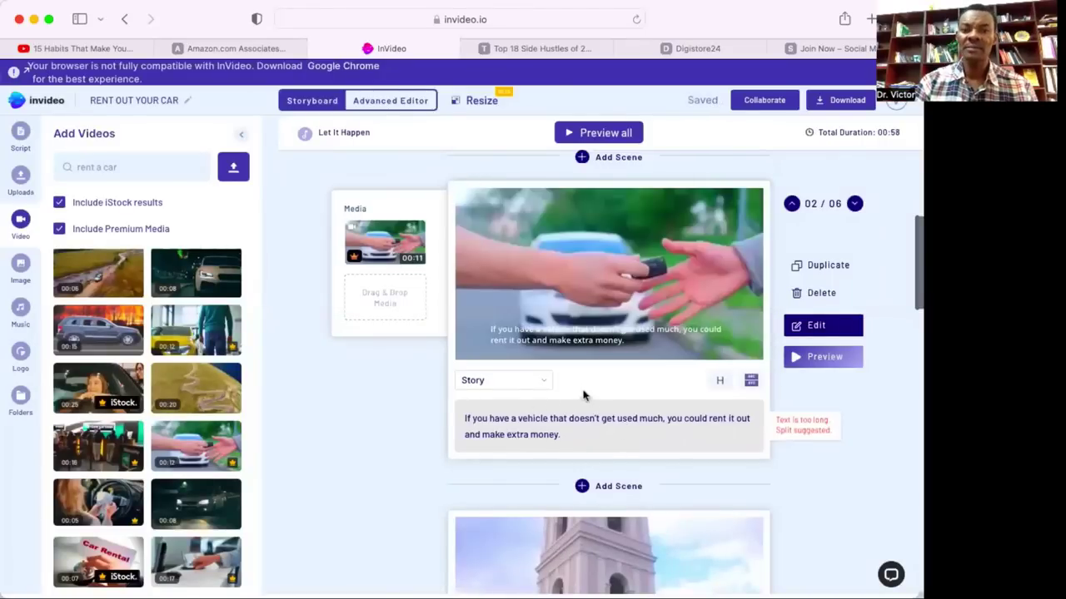
Replace the previous video search term with 'apps'.
{"action": "scroll", "coordinate": [556, 388], "scroll_direction": "down", "scroll_amount": 10}
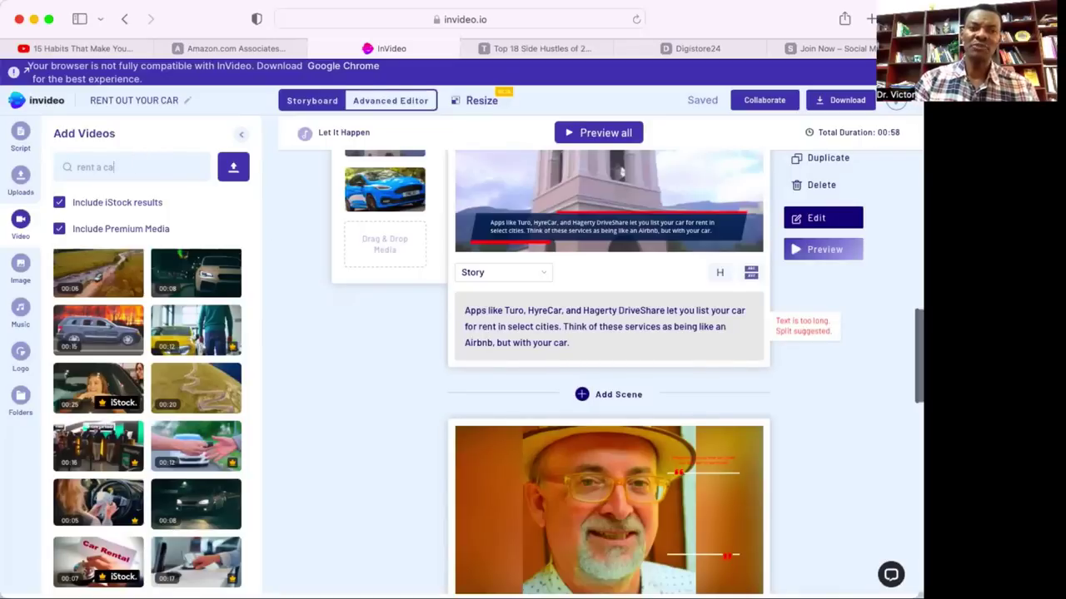
{"action": "key", "text": "BackSpace"}
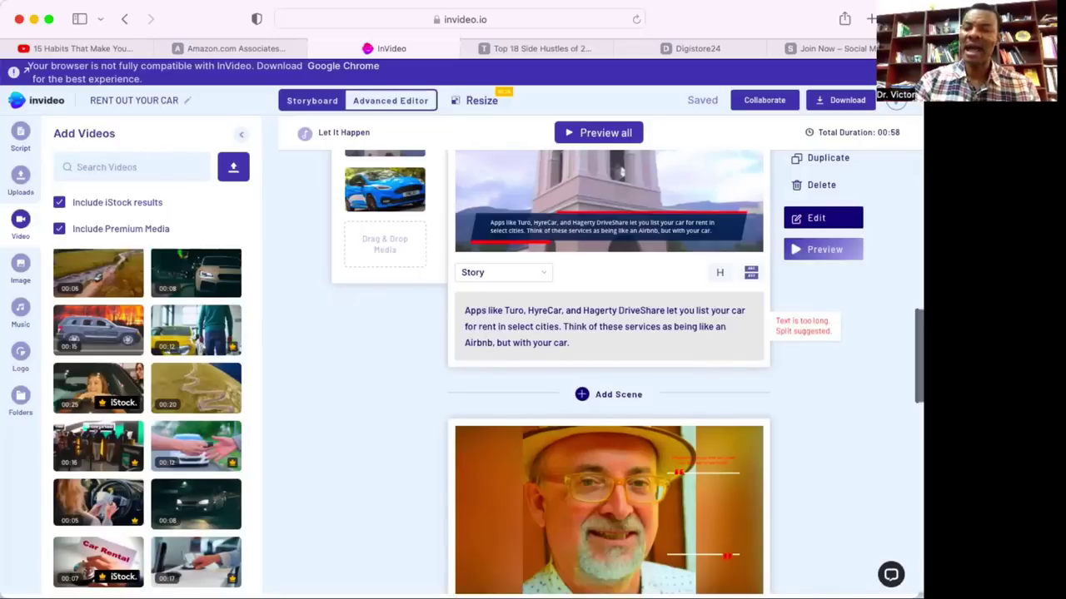
{"action": "type", "text": "apps"}
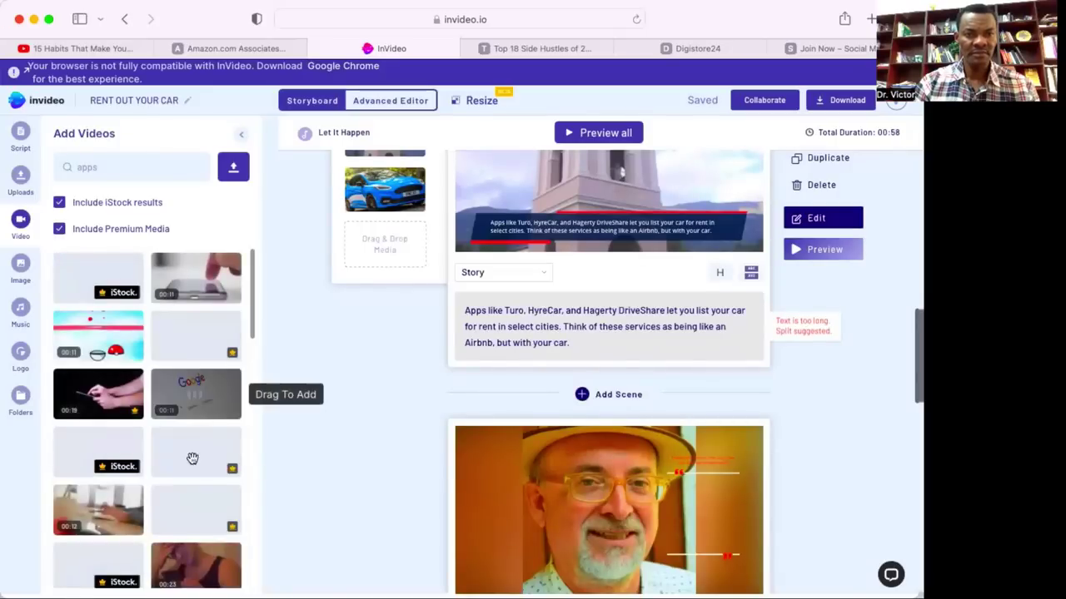
Browse the apps results and drop the 00:58 phone clip into scene 3's media.
{"action": "scroll", "coordinate": [201, 404], "scroll_direction": "down", "scroll_amount": 3}
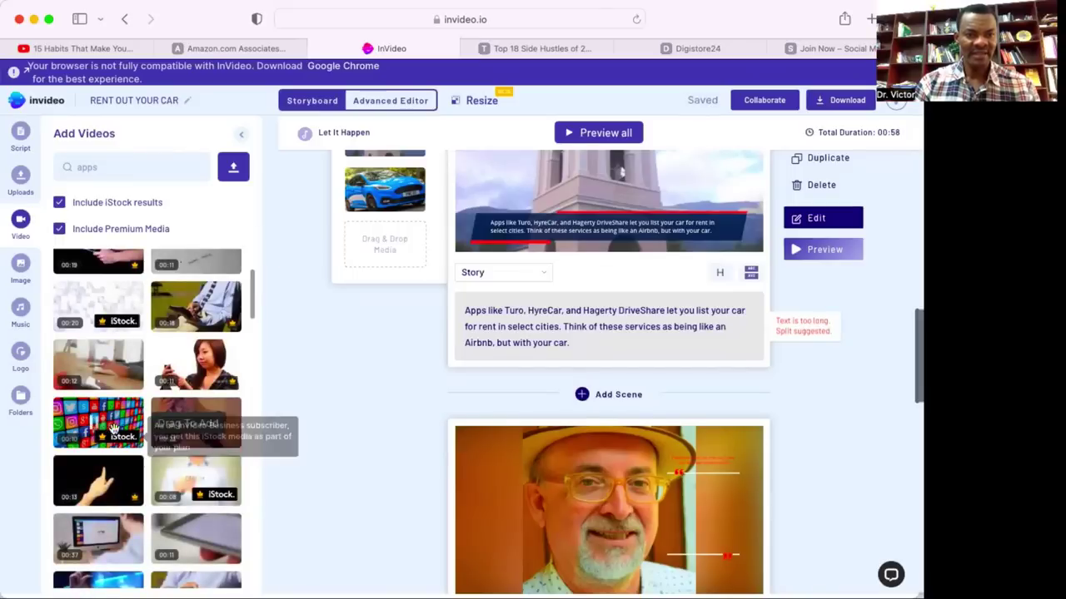
{"action": "scroll", "coordinate": [114, 422], "scroll_direction": "down", "scroll_amount": 5}
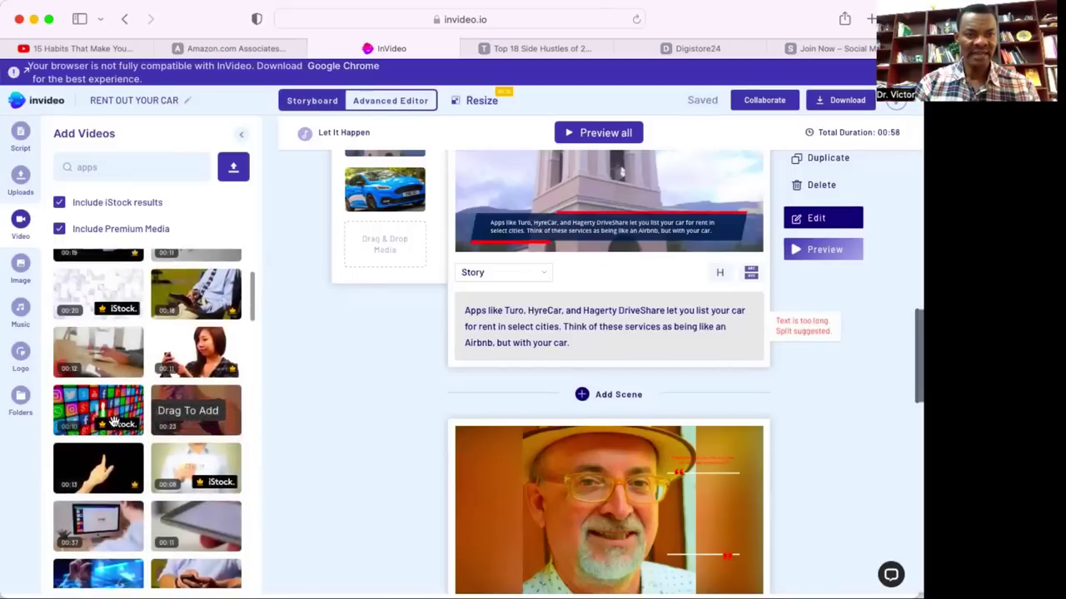
{"action": "scroll", "coordinate": [114, 422], "scroll_direction": "down", "scroll_amount": 2}
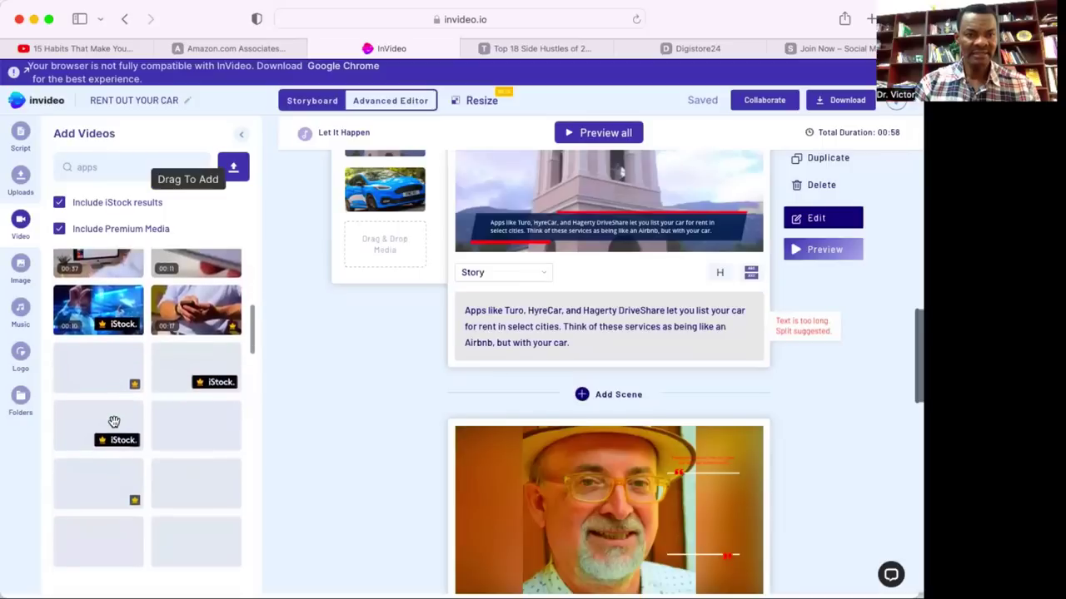
{"action": "scroll", "coordinate": [114, 422], "scroll_direction": "down", "scroll_amount": 3}
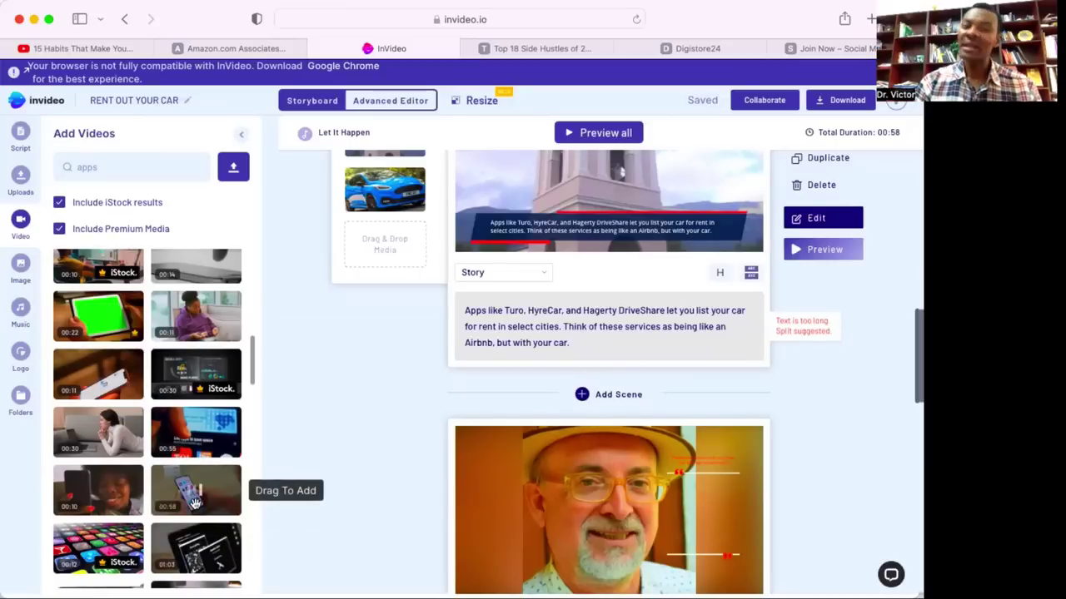
{"action": "scroll", "coordinate": [194, 502], "scroll_direction": "down", "scroll_amount": 2}
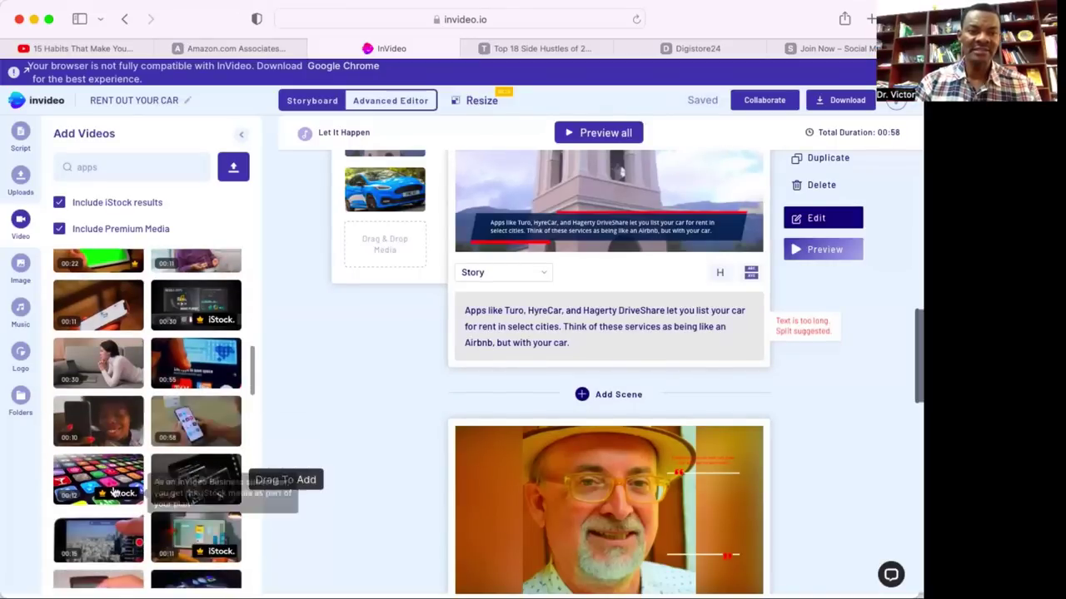
{"action": "scroll", "coordinate": [113, 492], "scroll_direction": "up", "scroll_amount": 5}
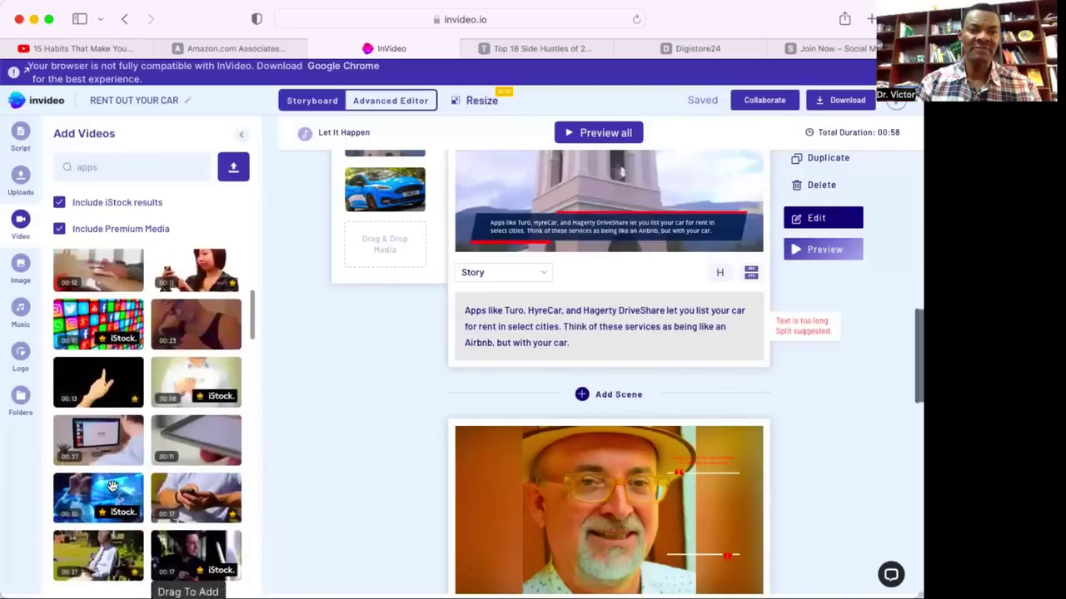
{"action": "scroll", "coordinate": [145, 444], "scroll_direction": "down", "scroll_amount": 5}
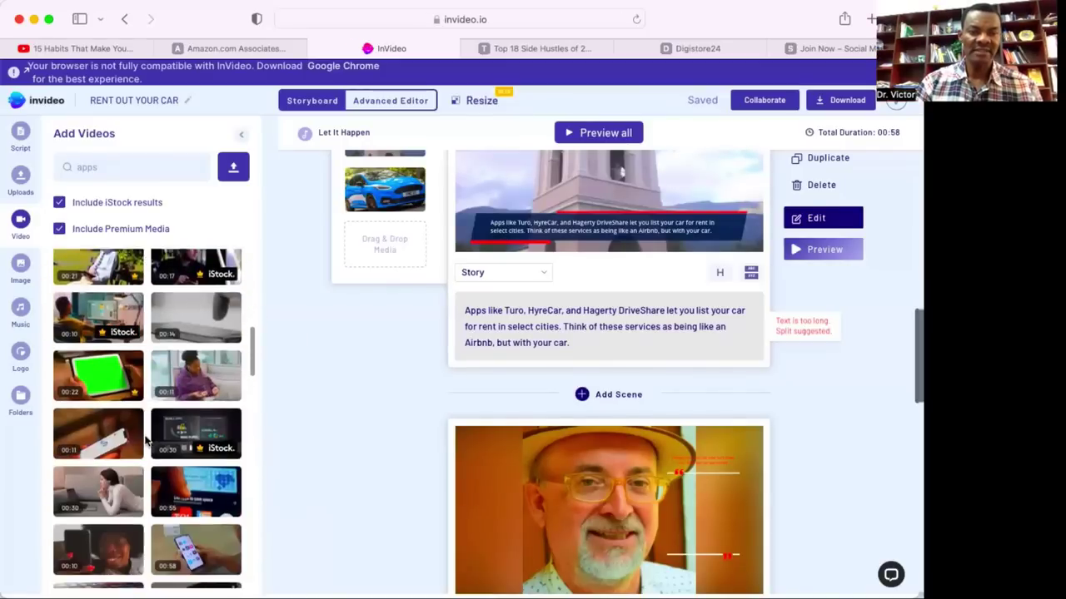
{"action": "scroll", "coordinate": [190, 449], "scroll_direction": "down", "scroll_amount": 3}
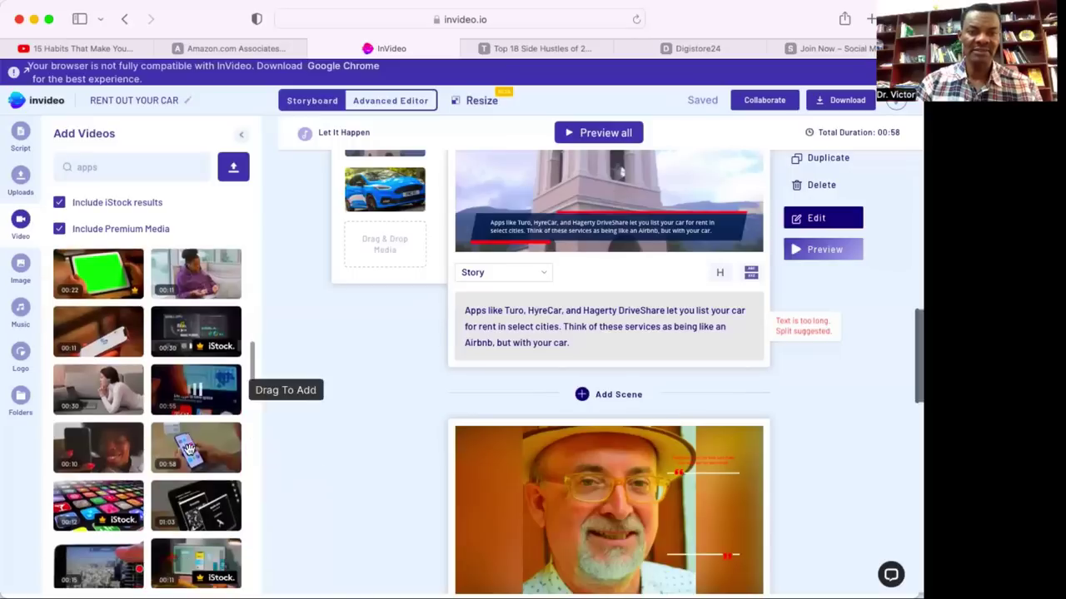
{"action": "left_click_drag", "start_coordinate": [189, 449], "coordinate": [390, 241]}
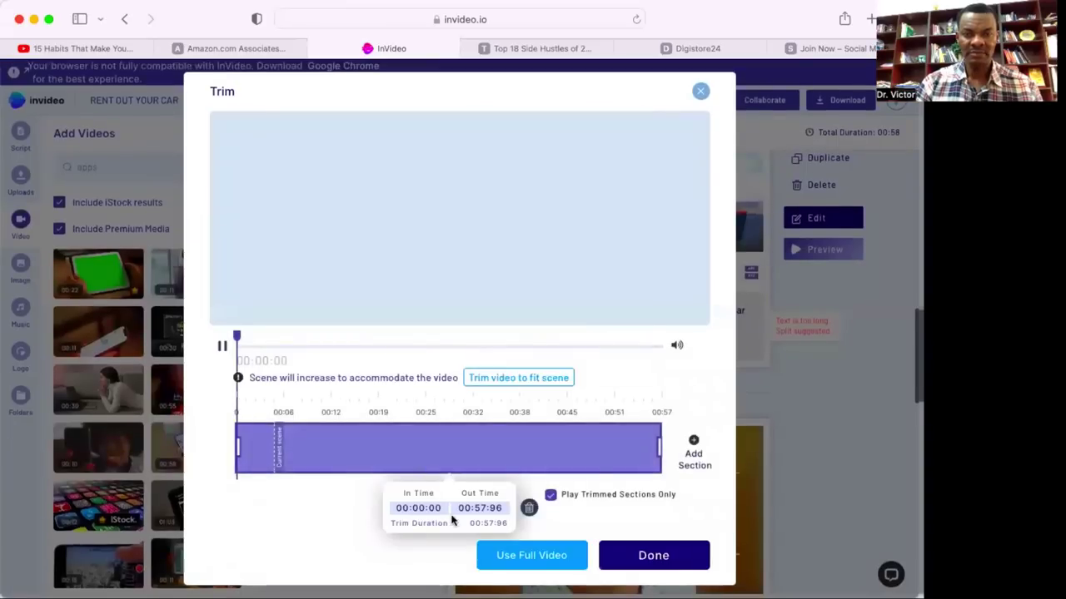
Keep the full phone clip and delete scene 3's tower image, making the total 01:45.
{"action": "left_click", "coordinate": [540, 559]}
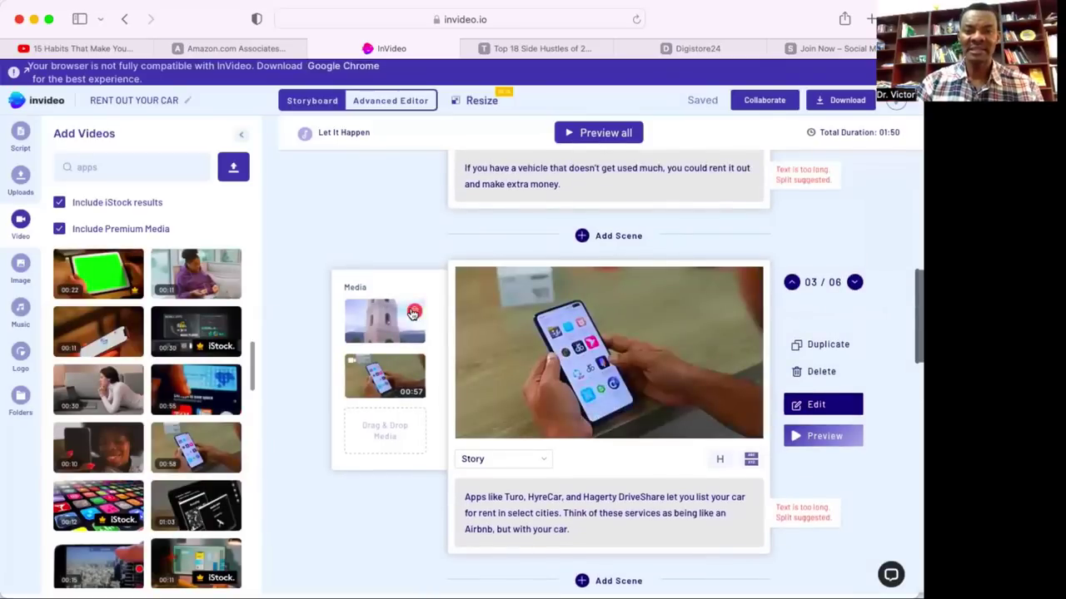
{"action": "left_click", "coordinate": [414, 312]}
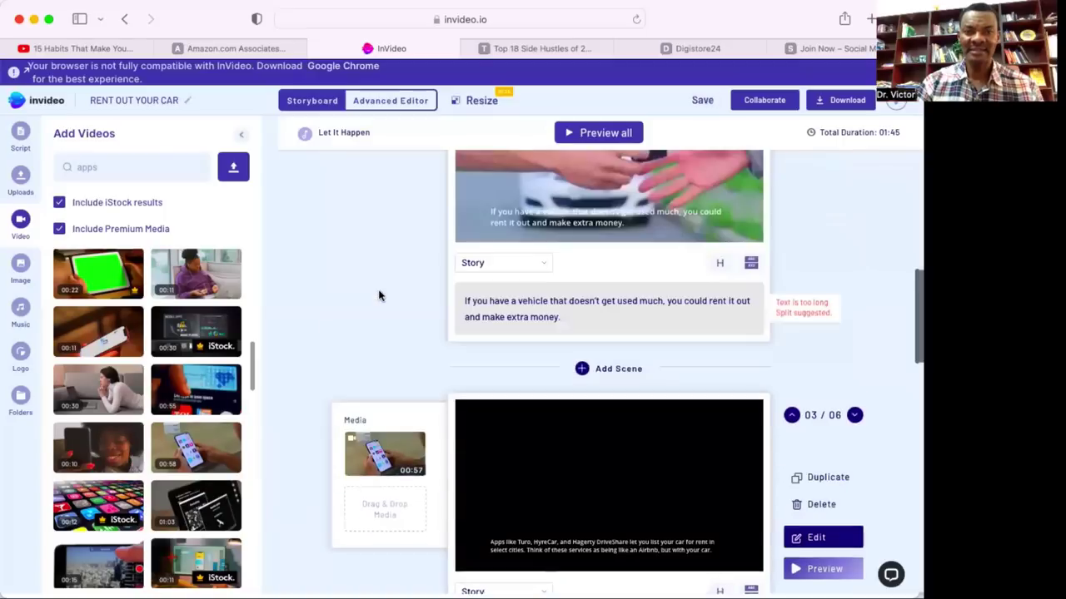
{"action": "scroll", "coordinate": [379, 296], "scroll_direction": "up", "scroll_amount": 4}
{"action": "scroll", "coordinate": [379, 295], "scroll_direction": "down", "scroll_amount": 9}
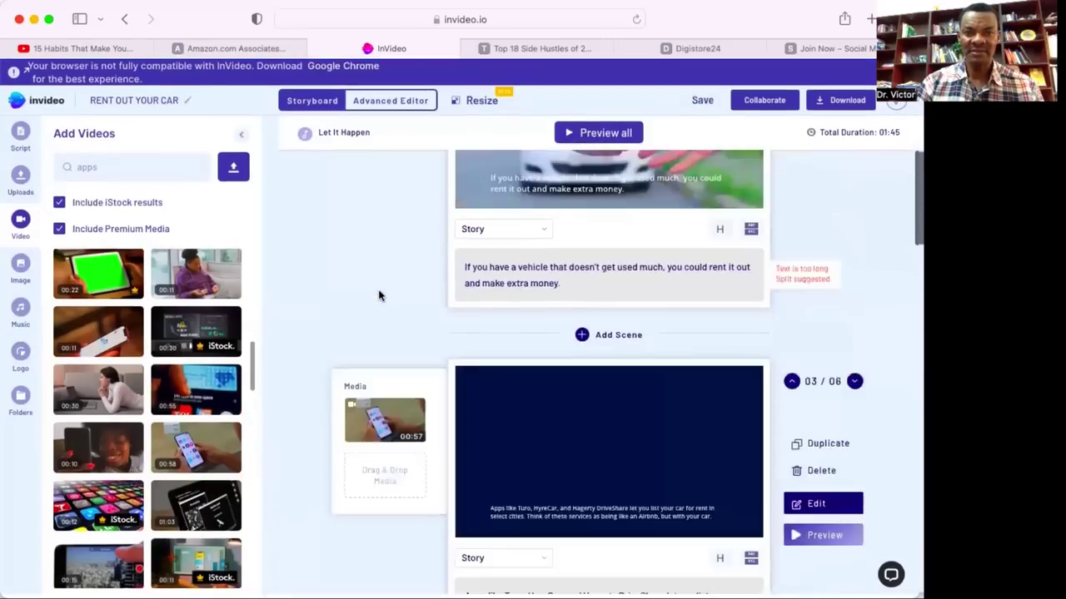
{"action": "scroll", "coordinate": [379, 296], "scroll_direction": "up", "scroll_amount": 4}
{"action": "scroll", "coordinate": [379, 295], "scroll_direction": "up", "scroll_amount": 3}
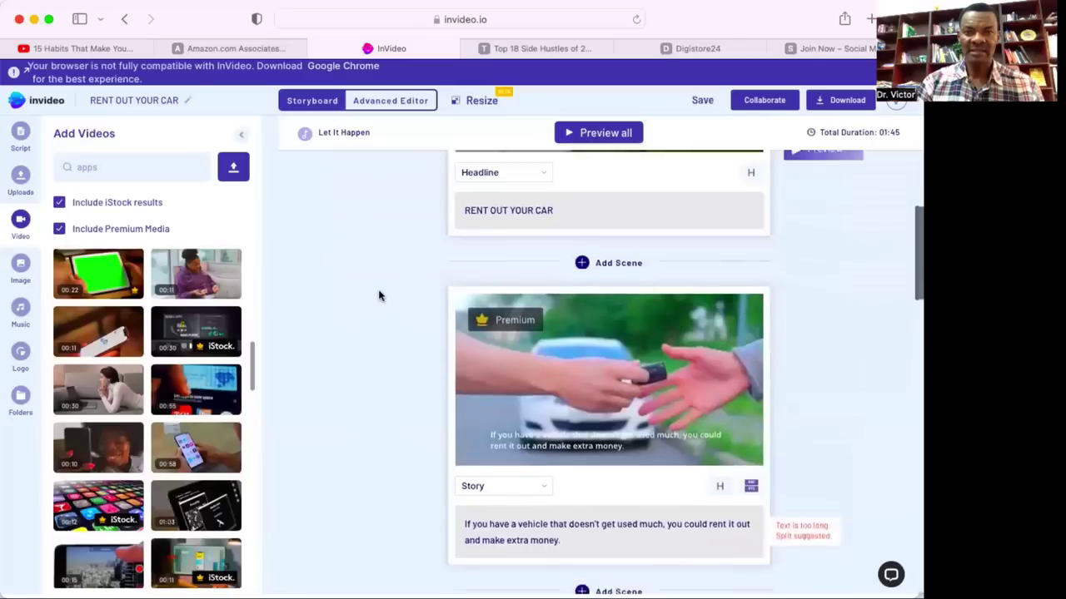
{"action": "scroll", "coordinate": [378, 296], "scroll_direction": "down", "scroll_amount": 5}
{"action": "scroll", "coordinate": [379, 295], "scroll_direction": "down", "scroll_amount": 3}
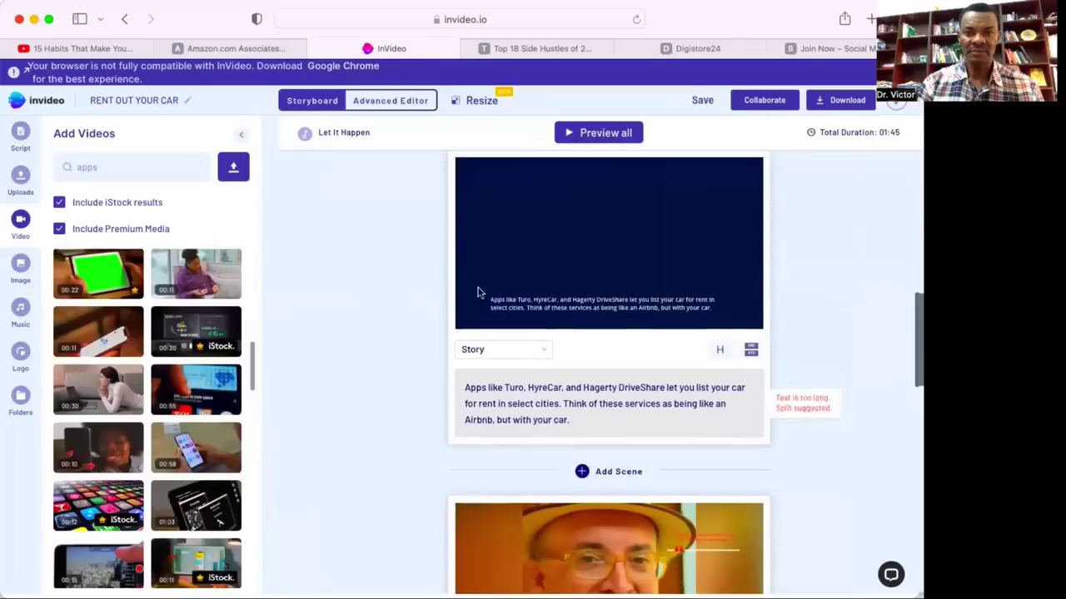
{"action": "mouse_move", "coordinate": [514, 282]}
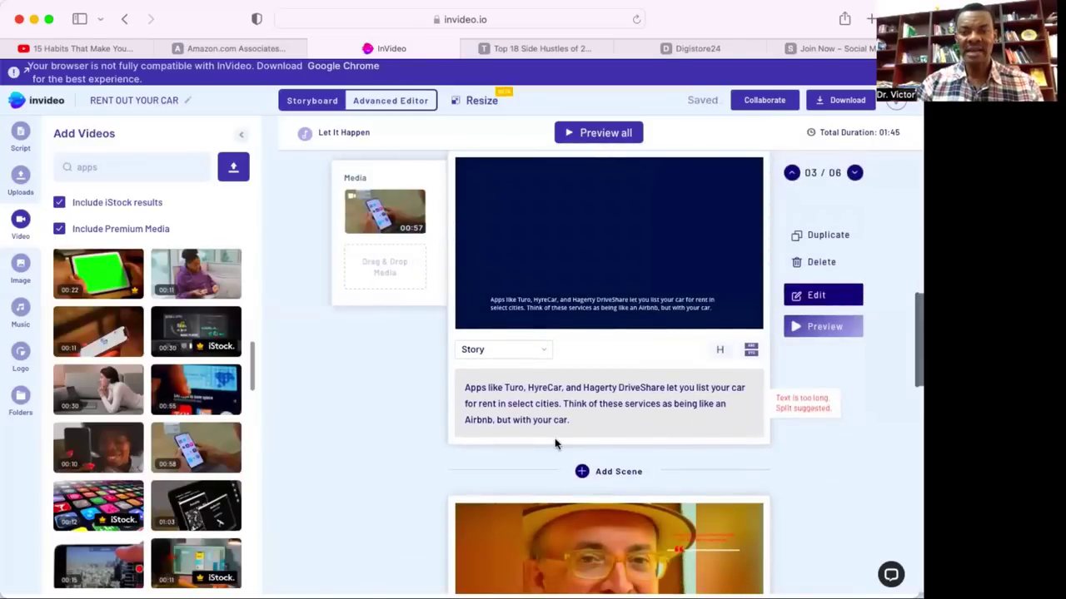
{"action": "scroll", "coordinate": [556, 444], "scroll_direction": "down", "scroll_amount": 5}
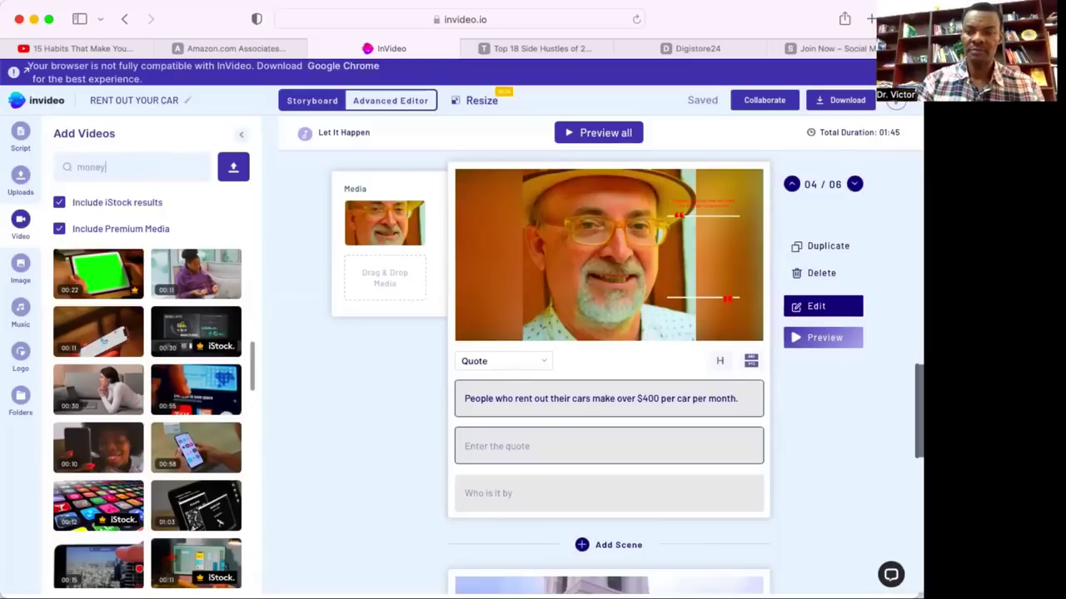
Search stock videos for 'money' and drag the hand-with-money clip toward scene 4.
{"action": "key", "text": "Return"}
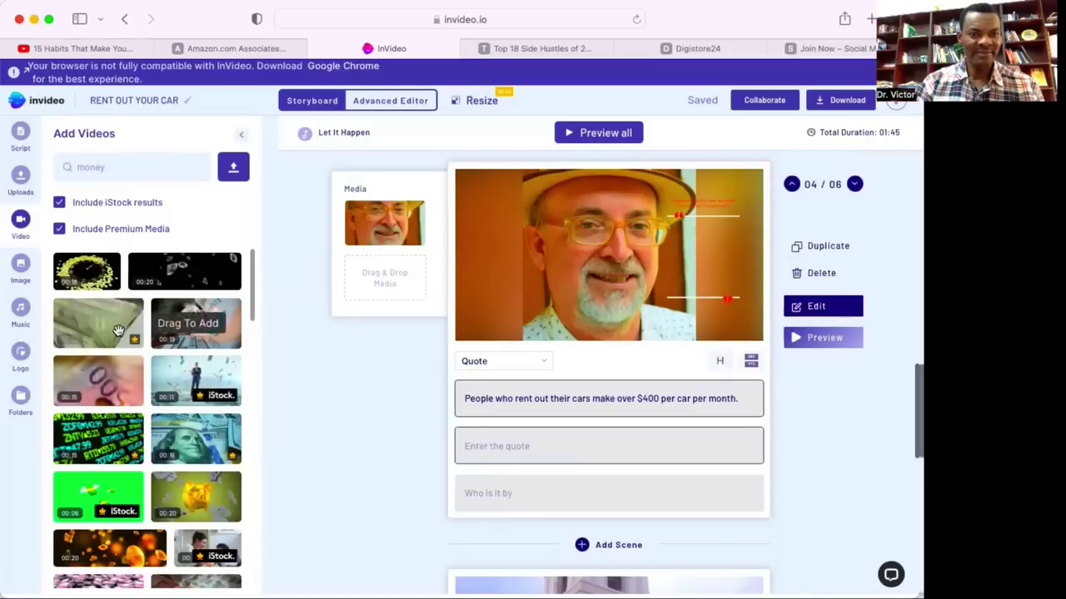
{"action": "scroll", "coordinate": [120, 331], "scroll_direction": "down", "scroll_amount": 5}
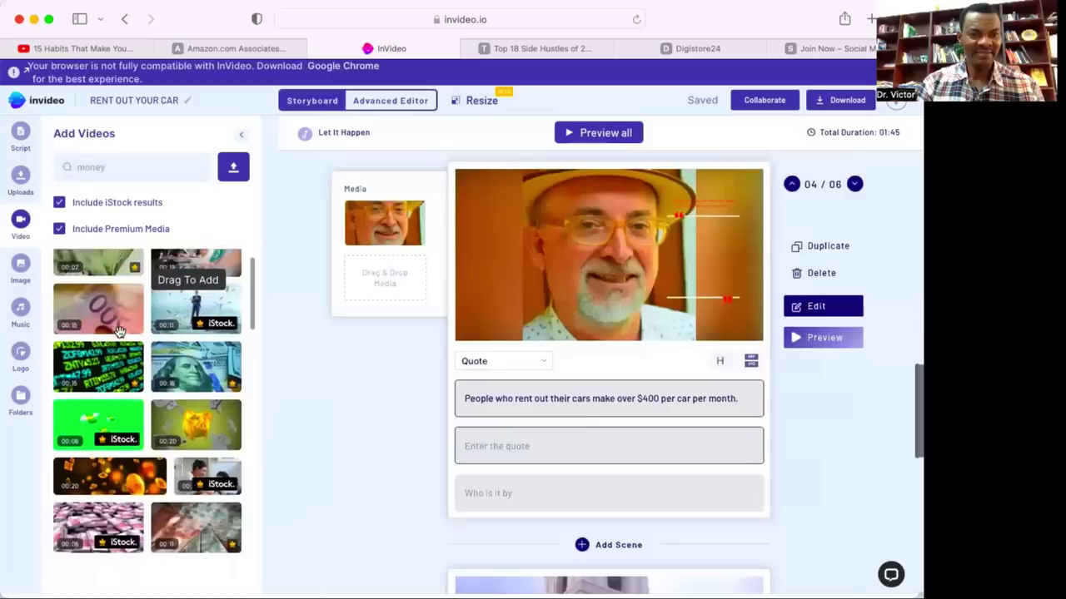
{"action": "scroll", "coordinate": [120, 331], "scroll_direction": "down", "scroll_amount": 1}
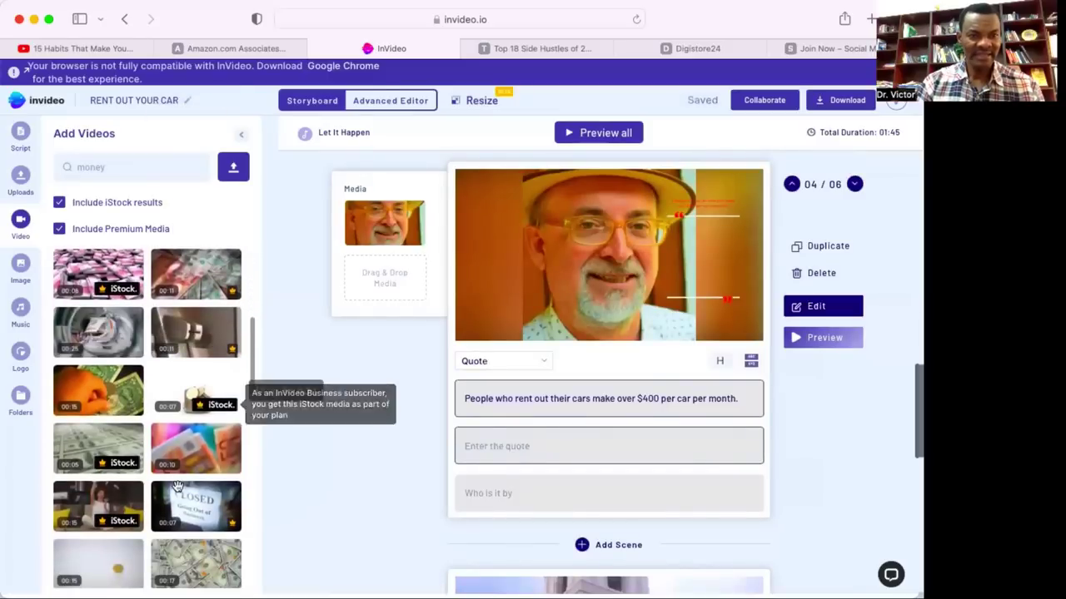
{"action": "scroll", "coordinate": [177, 487], "scroll_direction": "down", "scroll_amount": 2}
{"action": "scroll", "coordinate": [177, 487], "scroll_direction": "down", "scroll_amount": 1}
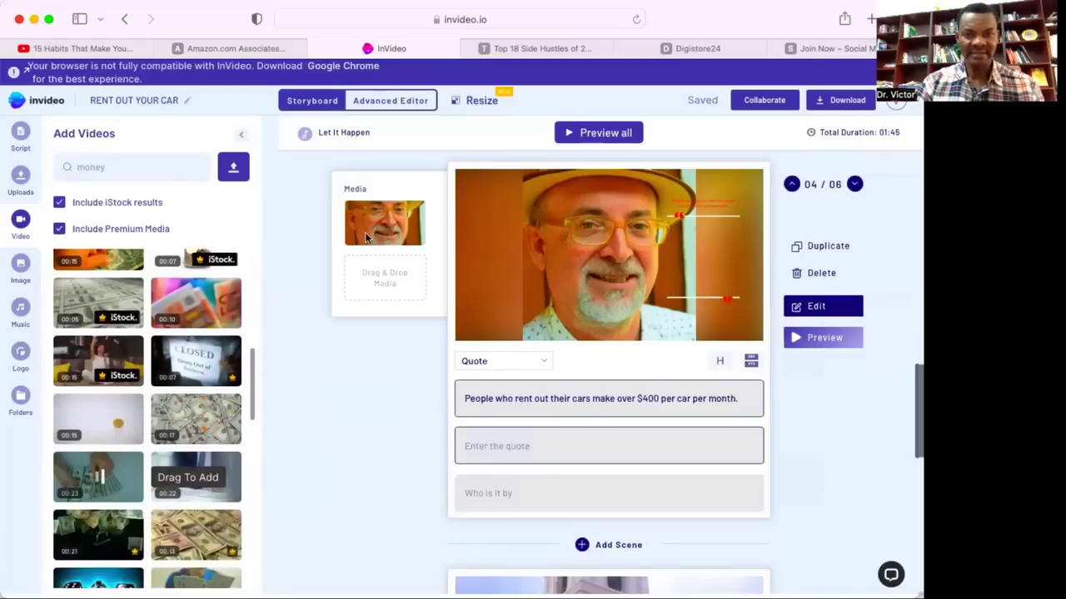
{"action": "left_click_drag", "start_coordinate": [365, 239], "coordinate": [374, 238]}
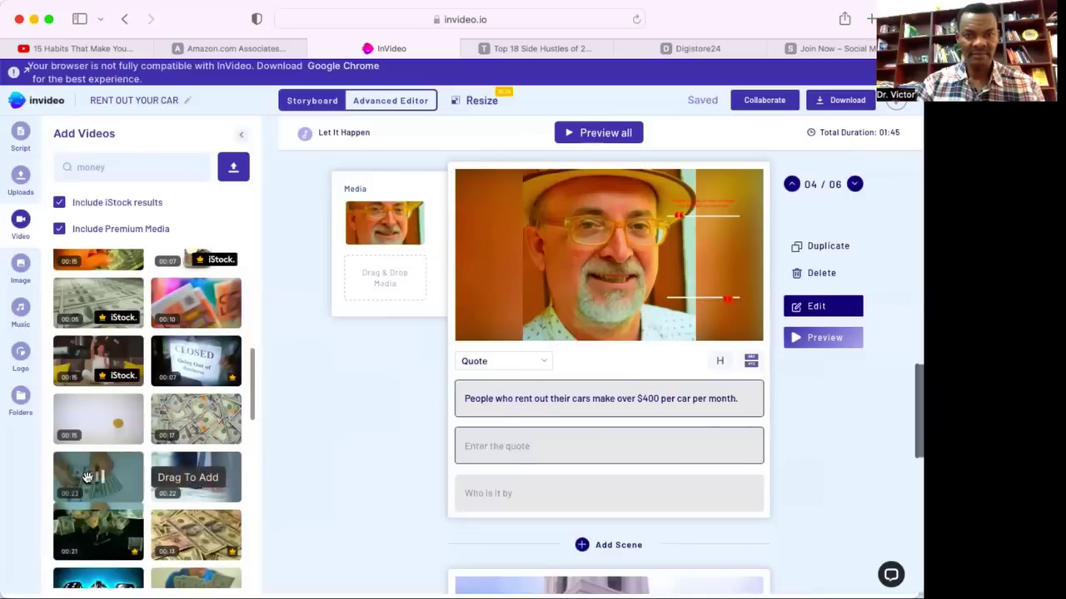
{"action": "left_click_drag", "start_coordinate": [85, 476], "coordinate": [457, 308]}
Drop the money clip into scene 4 and keep its full 00:23 length.
{"action": "left_click_drag", "start_coordinate": [369, 233], "coordinate": [370, 229]}
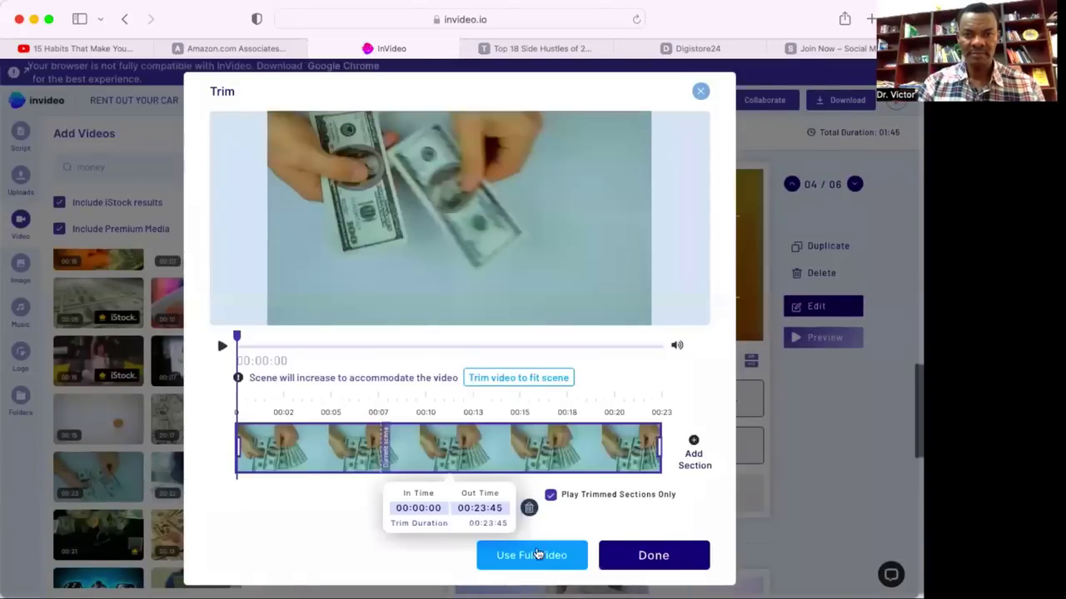
{"action": "left_click", "coordinate": [538, 553]}
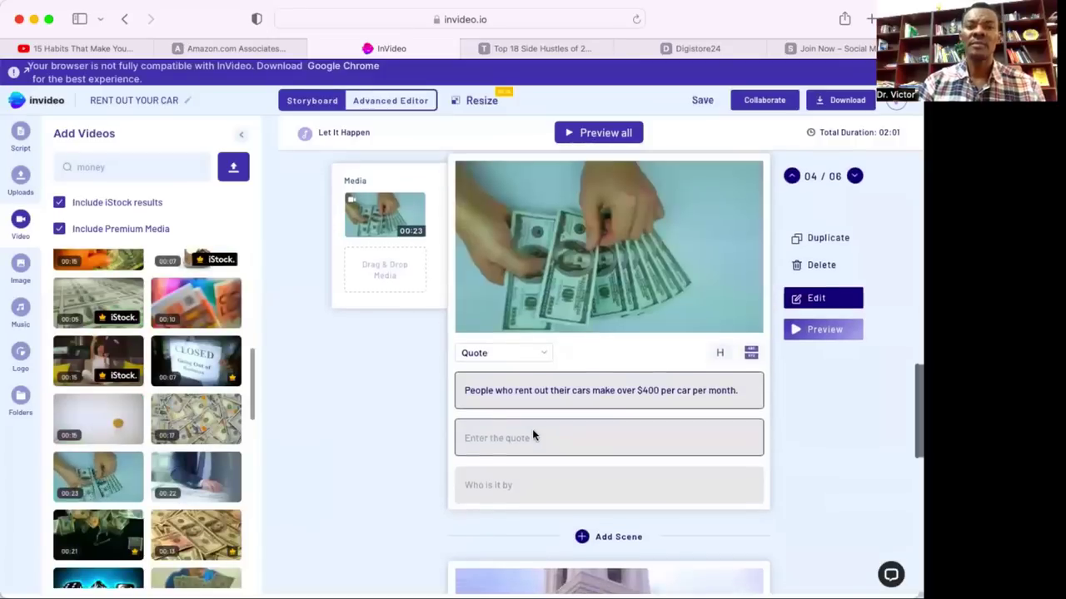
{"action": "scroll", "coordinate": [532, 429], "scroll_direction": "down", "scroll_amount": 5}
Search the stock videos for 'work from home'.
{"action": "scroll", "coordinate": [532, 429], "scroll_direction": "down", "scroll_amount": 3}
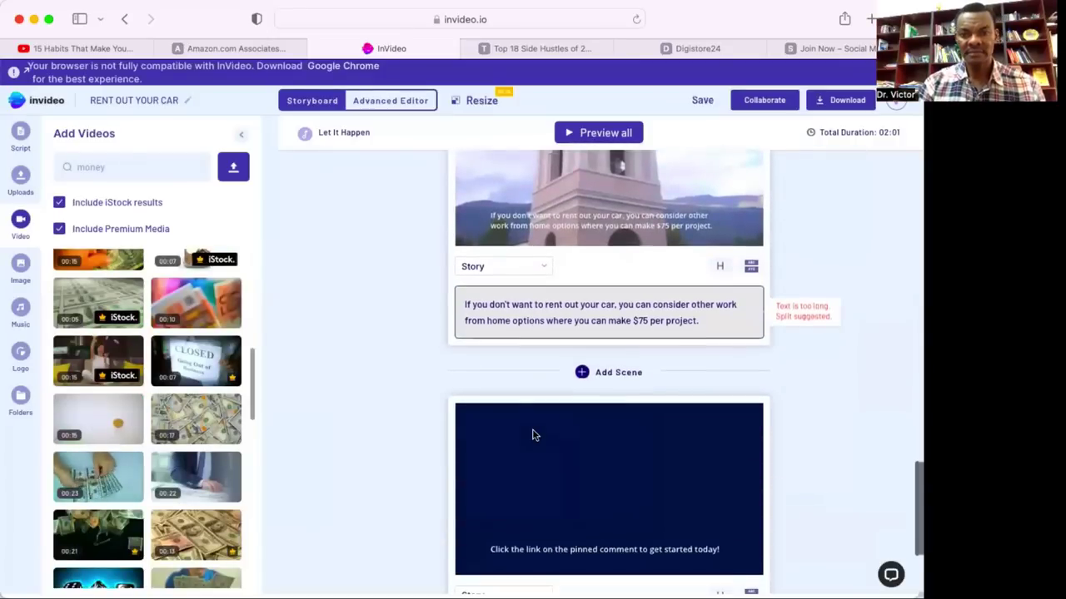
{"action": "mouse_move", "coordinate": [686, 345]}
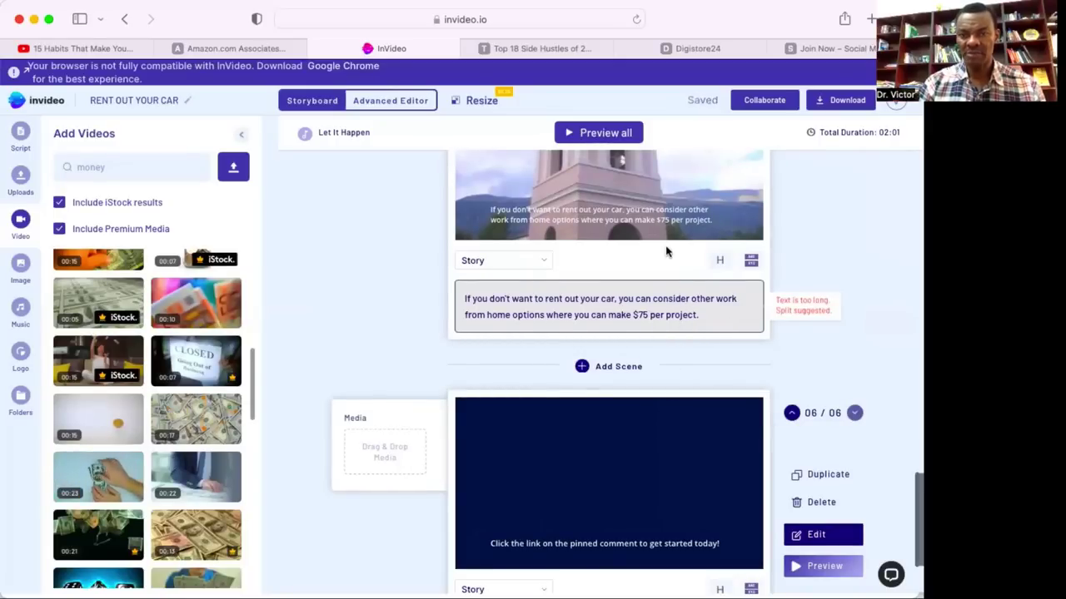
{"action": "scroll", "coordinate": [666, 252], "scroll_direction": "up", "scroll_amount": 1}
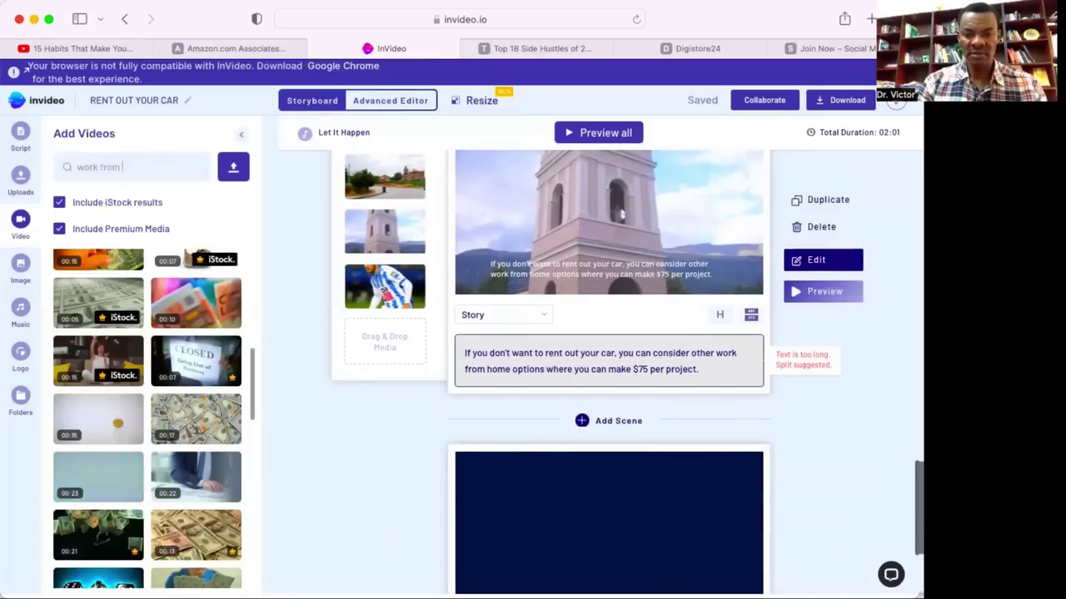
{"action": "type", "text": "home"}
{"action": "key", "text": "Return"}
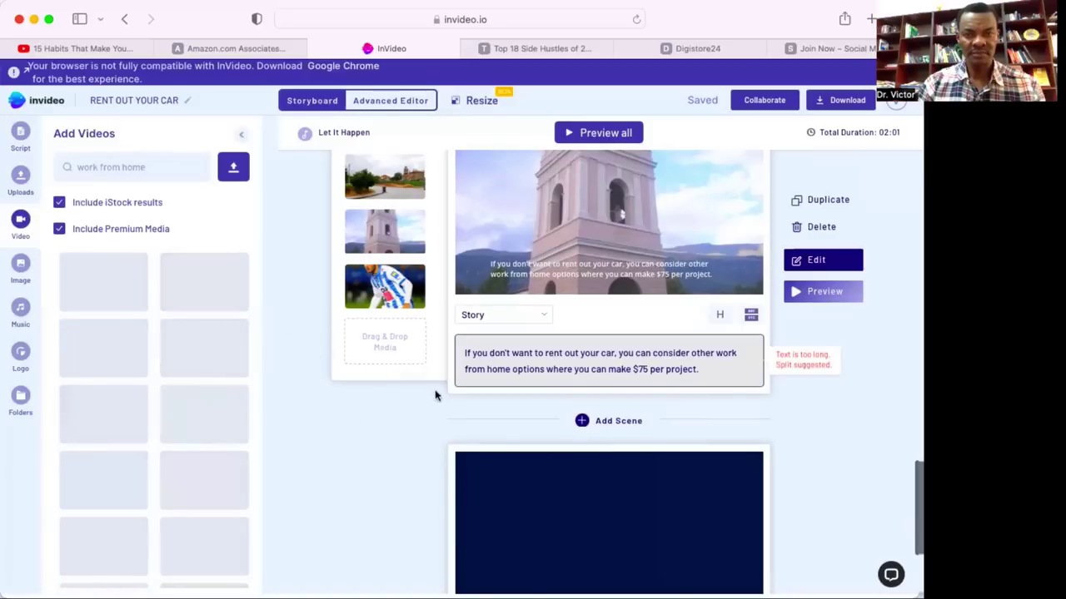
Delete the landscape and tower clips from scene 5's media.
{"action": "scroll", "coordinate": [439, 406], "scroll_direction": "up", "scroll_amount": 1}
{"action": "scroll", "coordinate": [439, 406], "scroll_direction": "up", "scroll_amount": 1}
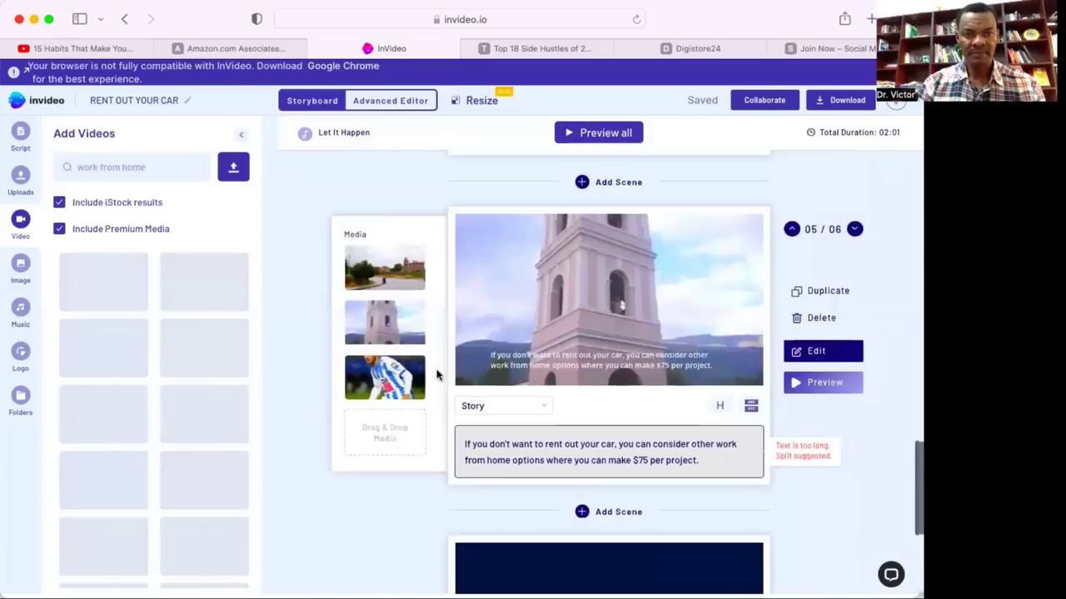
{"action": "mouse_move", "coordinate": [415, 263]}
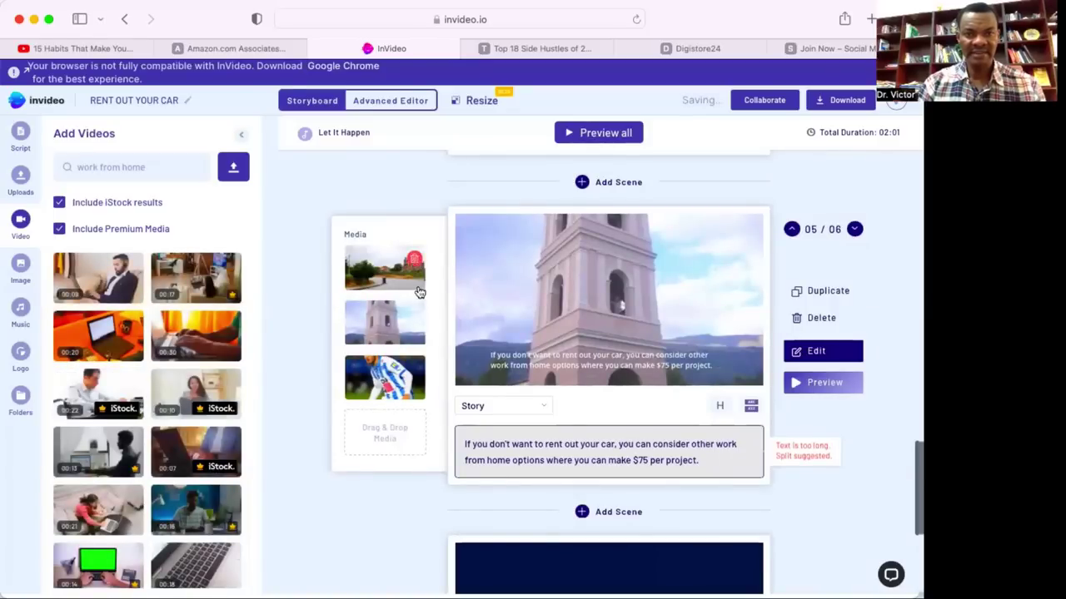
{"action": "left_click", "coordinate": [415, 263]}
{"action": "left_click", "coordinate": [414, 263]}
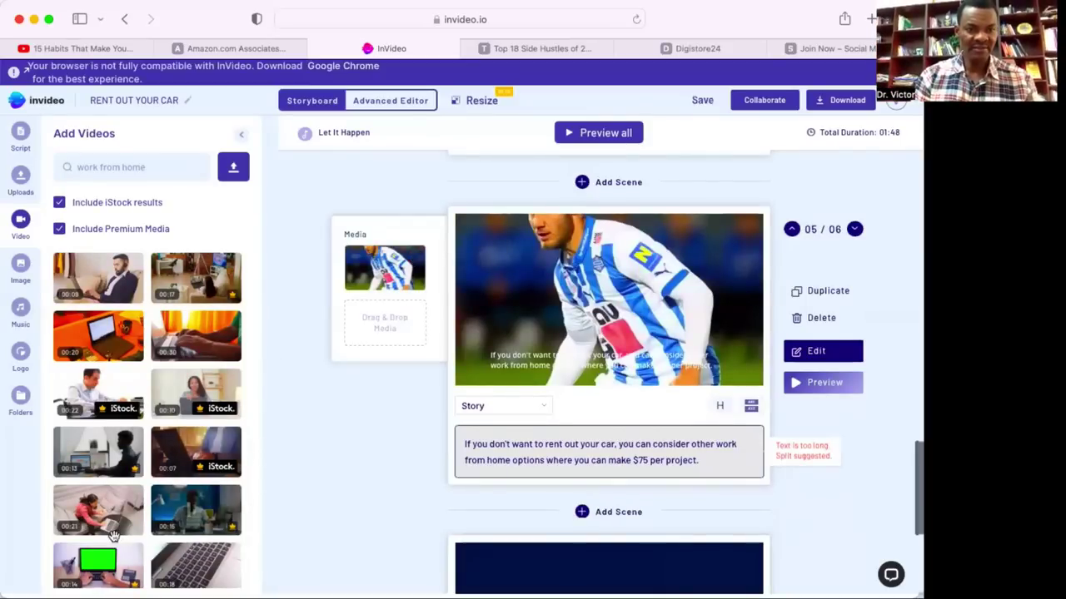
Drop the woman-with-laptop clip into scene 5 and keep its full 00:20 length.
{"action": "scroll", "coordinate": [116, 539], "scroll_direction": "down", "scroll_amount": 1}
{"action": "scroll", "coordinate": [115, 540], "scroll_direction": "down", "scroll_amount": 2}
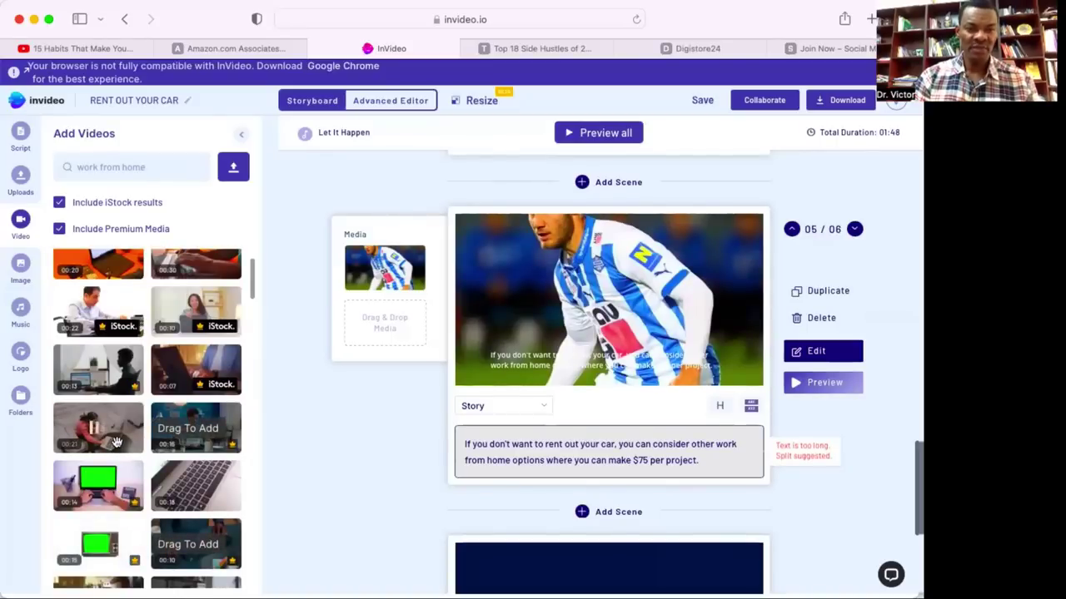
{"action": "scroll", "coordinate": [117, 441], "scroll_direction": "down", "scroll_amount": 1}
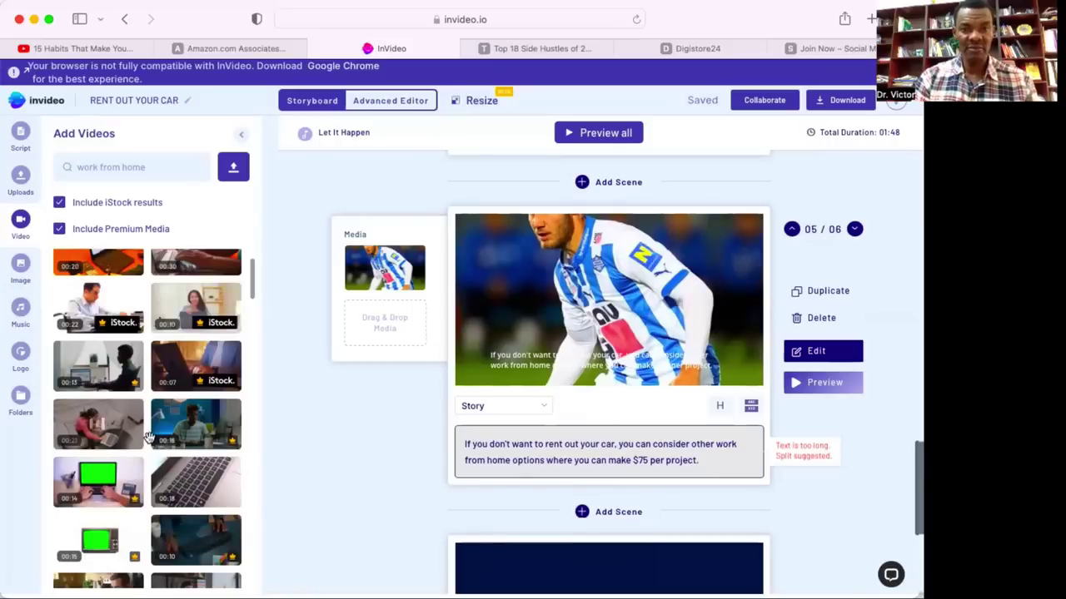
{"action": "left_click_drag", "start_coordinate": [101, 428], "coordinate": [376, 254]}
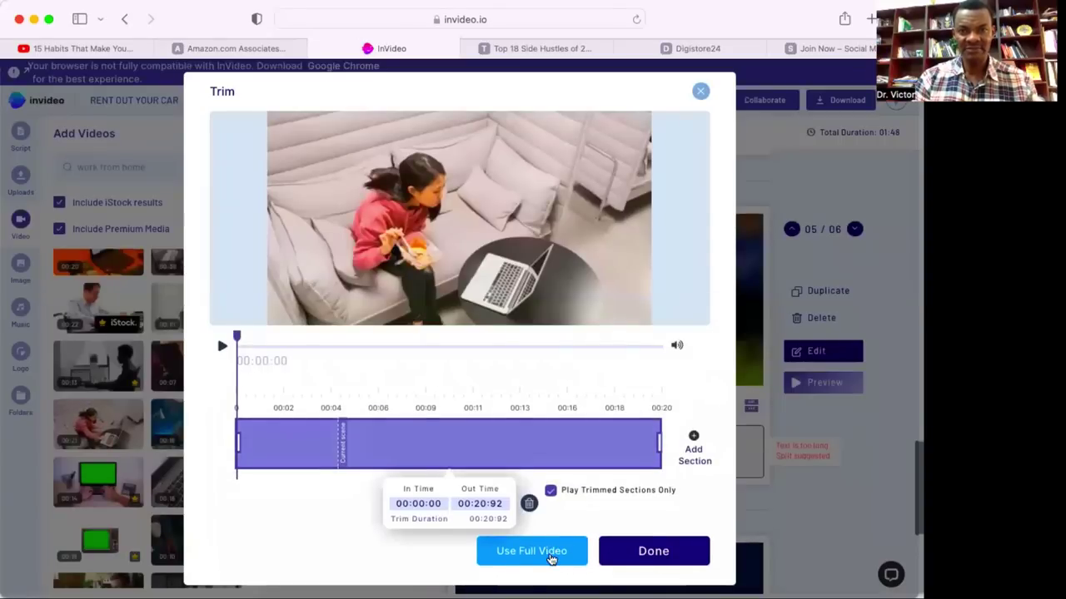
{"action": "left_click", "coordinate": [532, 551]}
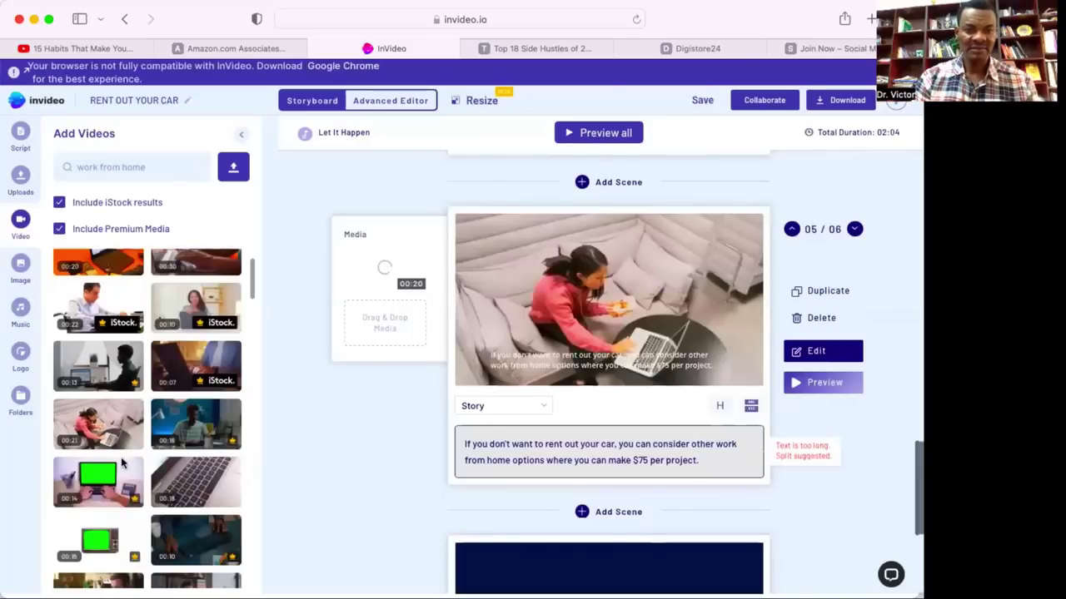
{"action": "scroll", "coordinate": [367, 494], "scroll_direction": "down", "scroll_amount": 1}
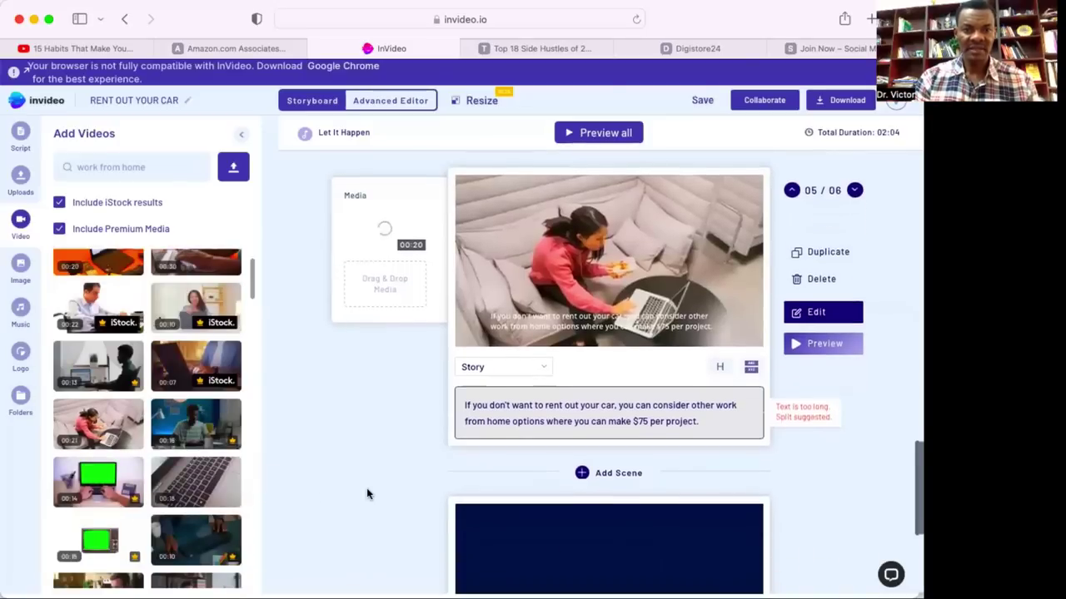
{"action": "scroll", "coordinate": [367, 494], "scroll_direction": "down", "scroll_amount": 6}
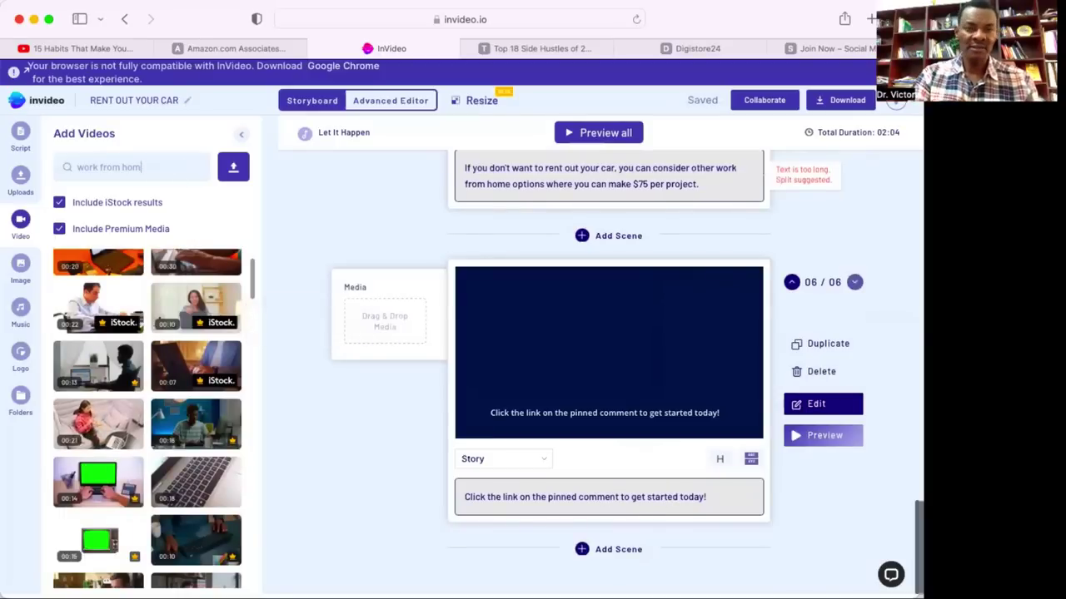
Replace the old search with 'mouse click' and browse the video results.
{"action": "key", "text": "BackSpace"}
{"action": "key", "text": "BackSpace"}
{"action": "key", "text": "BackSpace"}
{"action": "key", "text": "BackSpace"}
{"action": "key", "text": "BackSpace"}
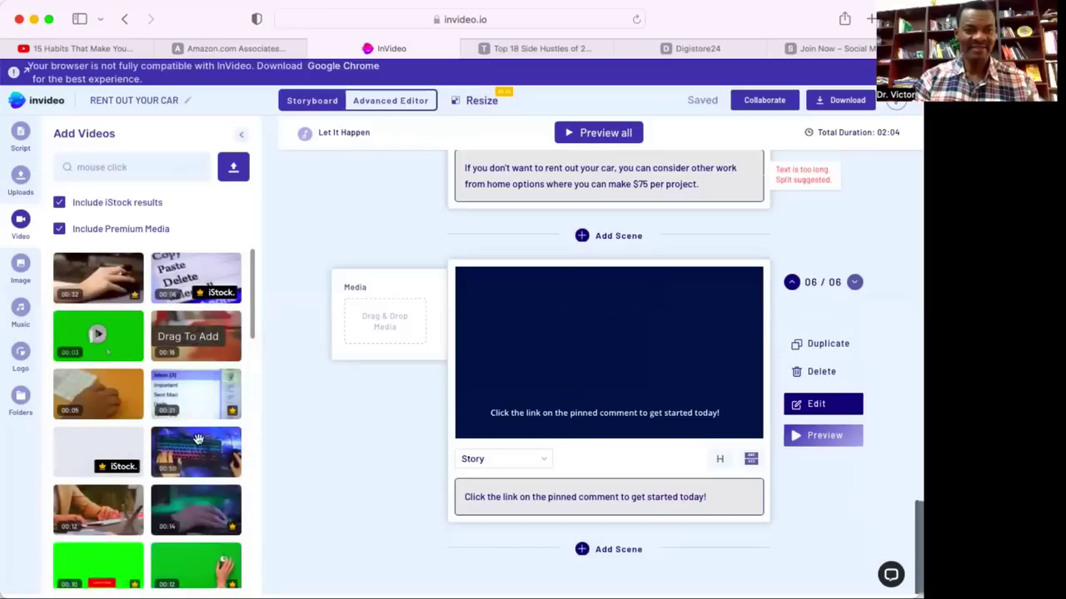
{"action": "scroll", "coordinate": [175, 523], "scroll_direction": "down", "scroll_amount": 3}
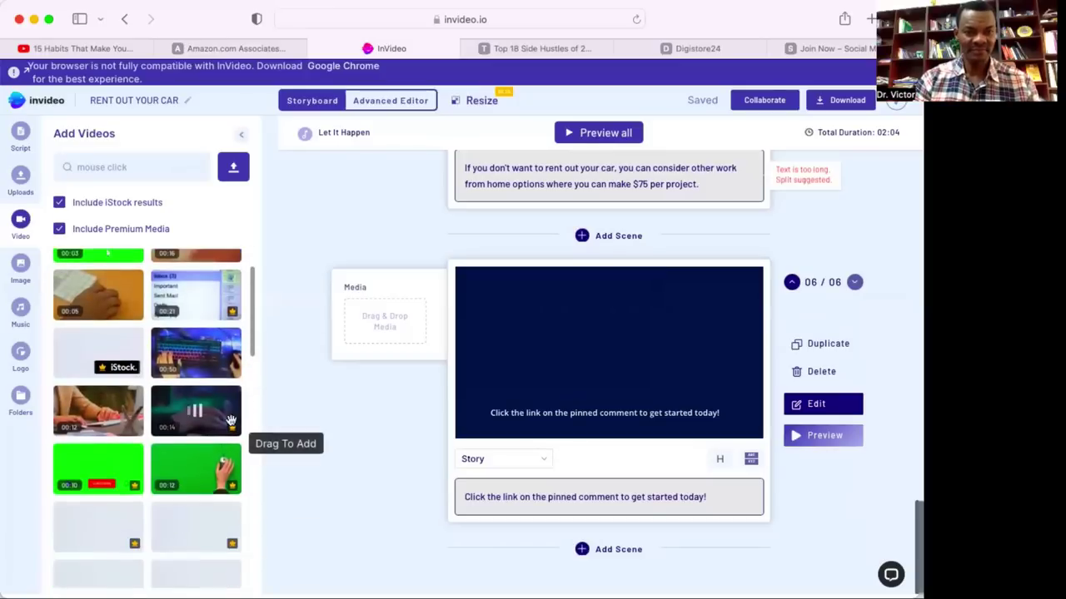
{"action": "scroll", "coordinate": [183, 471], "scroll_direction": "down", "scroll_amount": 5}
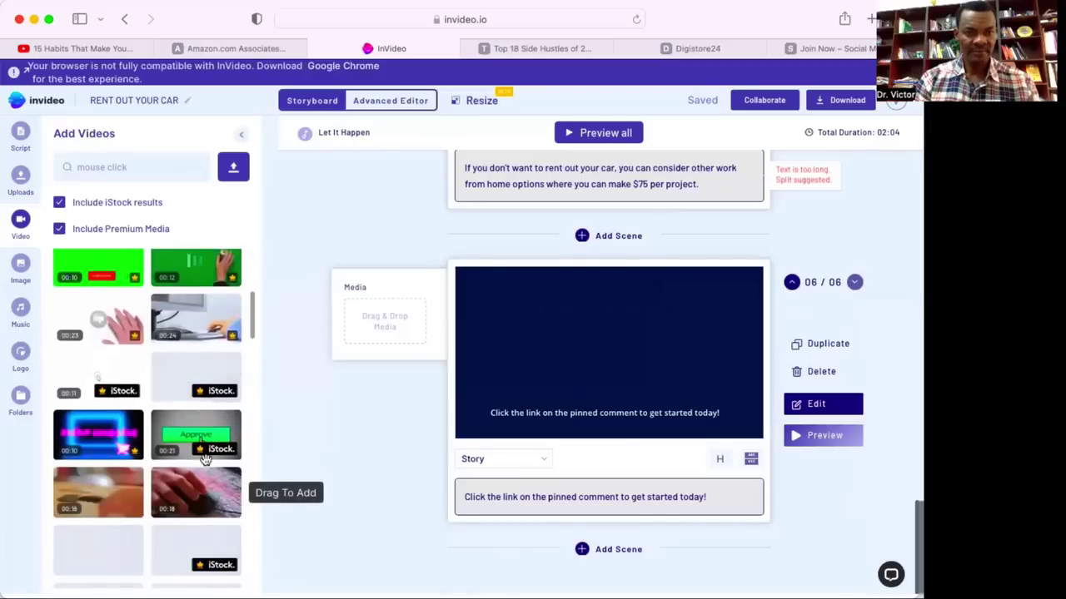
{"action": "scroll", "coordinate": [195, 487], "scroll_direction": "down", "scroll_amount": 3}
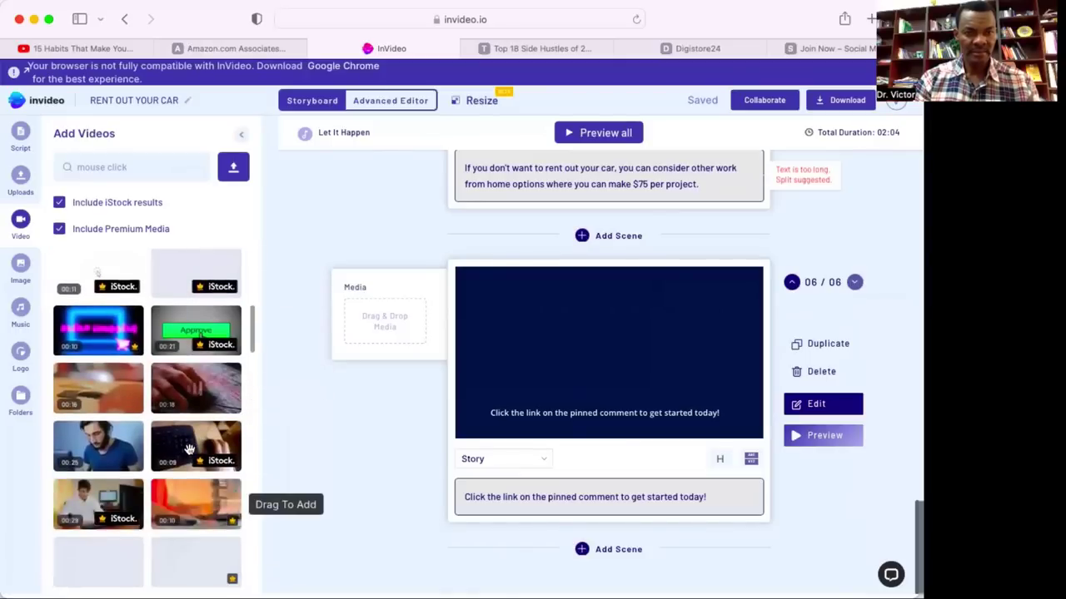
{"action": "scroll", "coordinate": [196, 475], "scroll_direction": "down", "scroll_amount": 2}
{"action": "scroll", "coordinate": [190, 449], "scroll_direction": "down", "scroll_amount": 4}
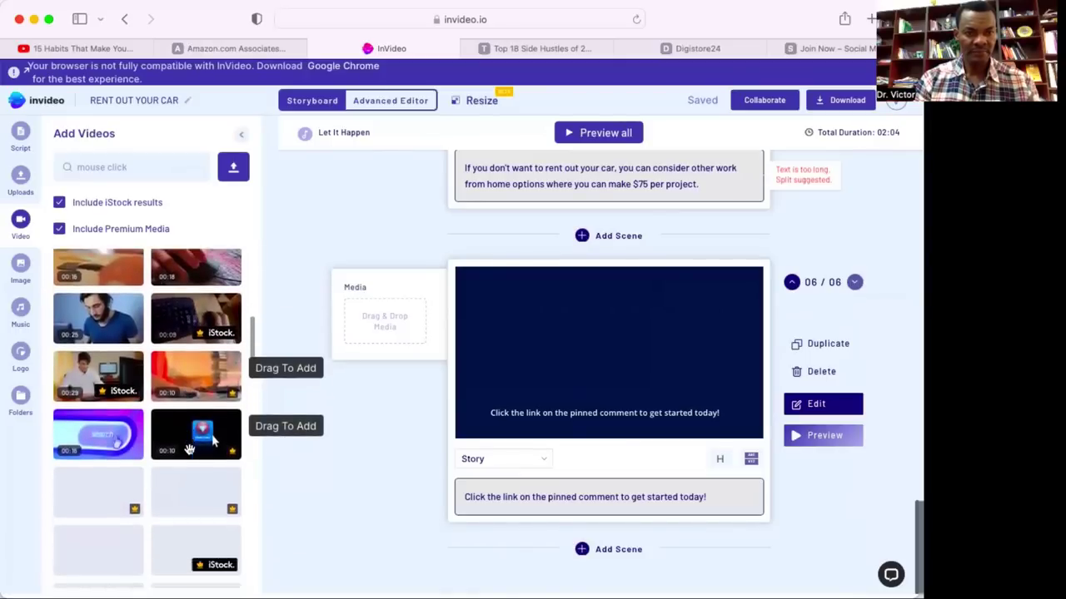
{"action": "scroll", "coordinate": [190, 449], "scroll_direction": "down", "scroll_amount": 4}
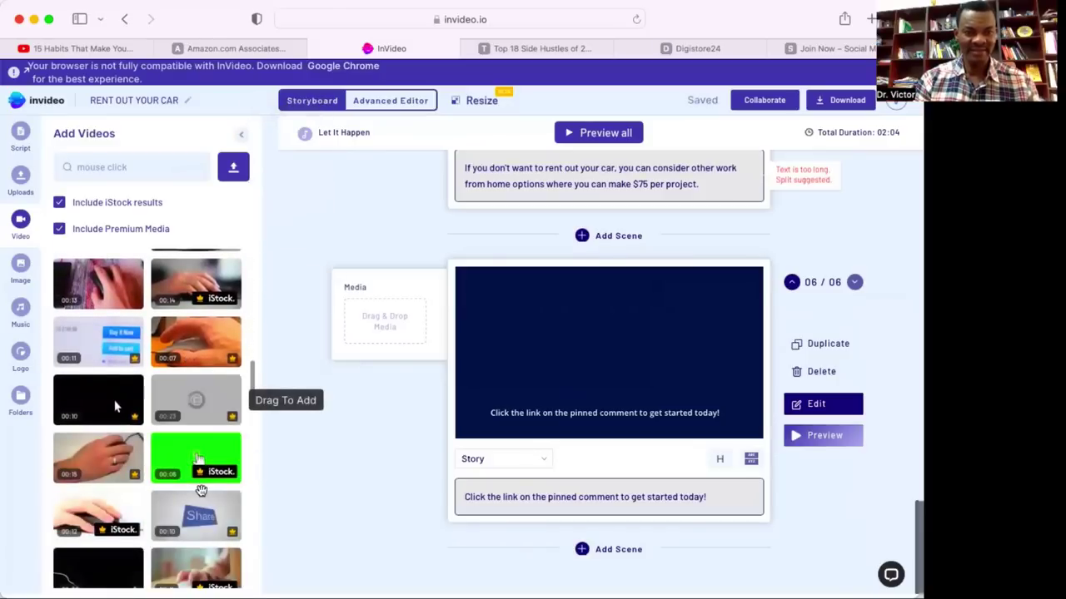
{"action": "scroll", "coordinate": [196, 470], "scroll_direction": "down", "scroll_amount": 3}
{"action": "scroll", "coordinate": [200, 490], "scroll_direction": "down", "scroll_amount": 3}
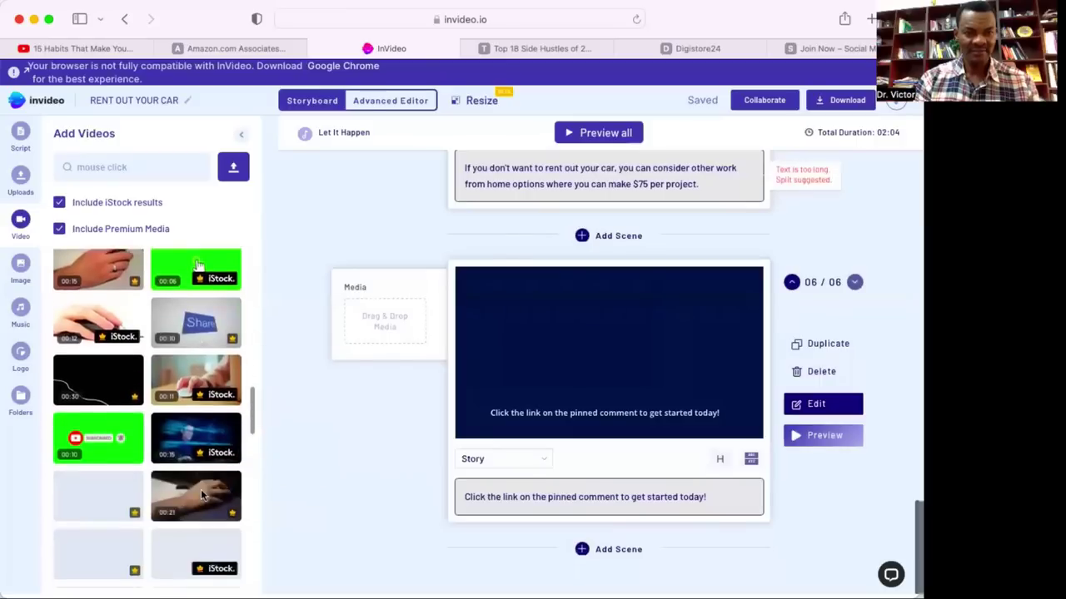
{"action": "scroll", "coordinate": [221, 515], "scroll_direction": "down", "scroll_amount": 2}
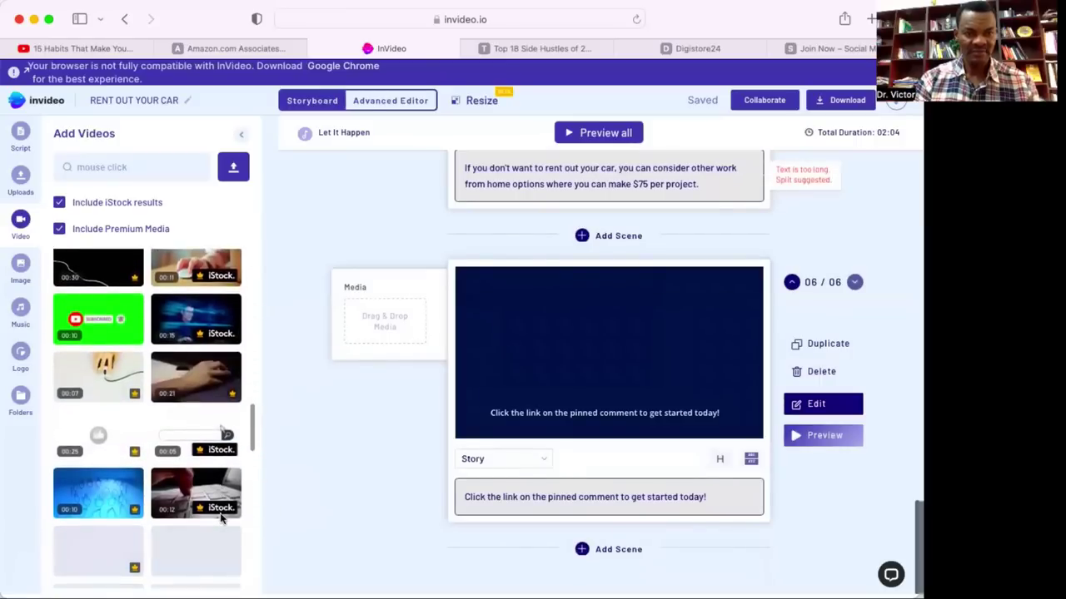
{"action": "scroll", "coordinate": [220, 512], "scroll_direction": "down", "scroll_amount": 2}
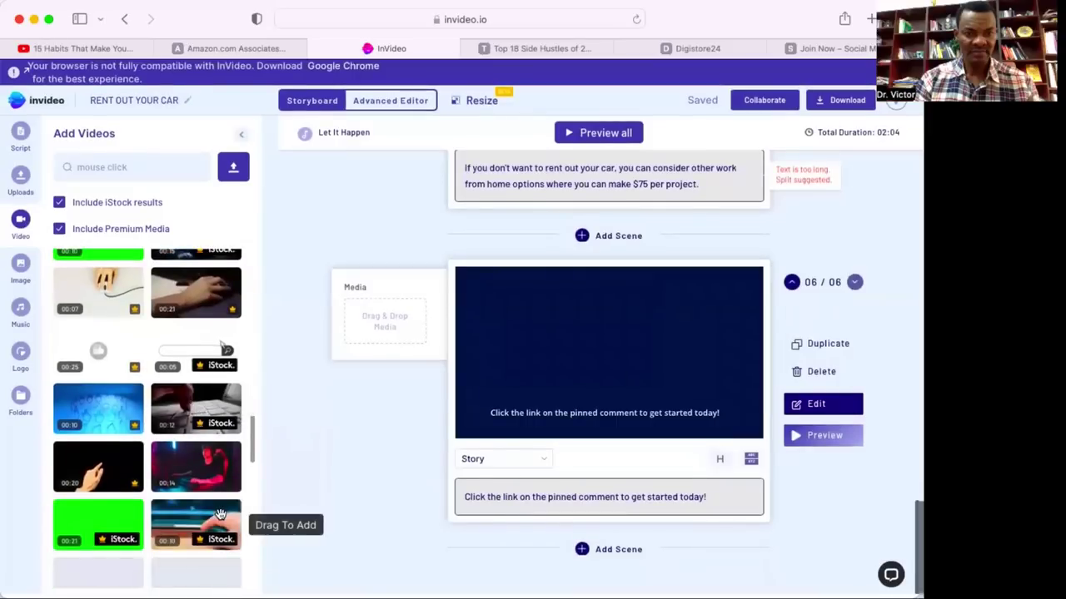
{"action": "scroll", "coordinate": [220, 513], "scroll_direction": "down", "scroll_amount": 5}
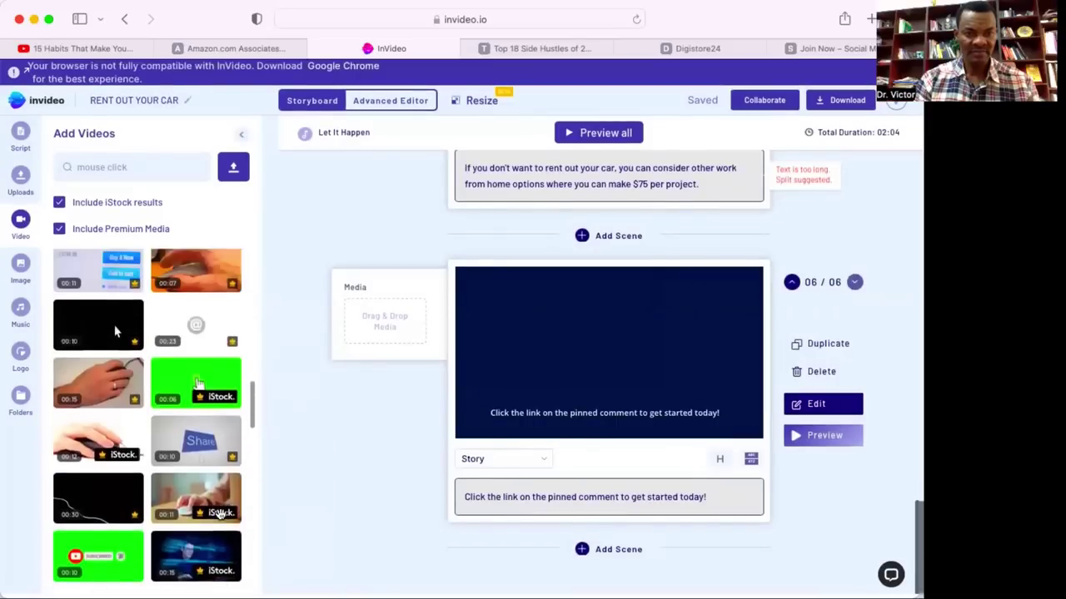
Drop the mouse-click clip into scene 6 and keep its full 00:17 length.
{"action": "scroll", "coordinate": [221, 513], "scroll_direction": "up", "scroll_amount": 3}
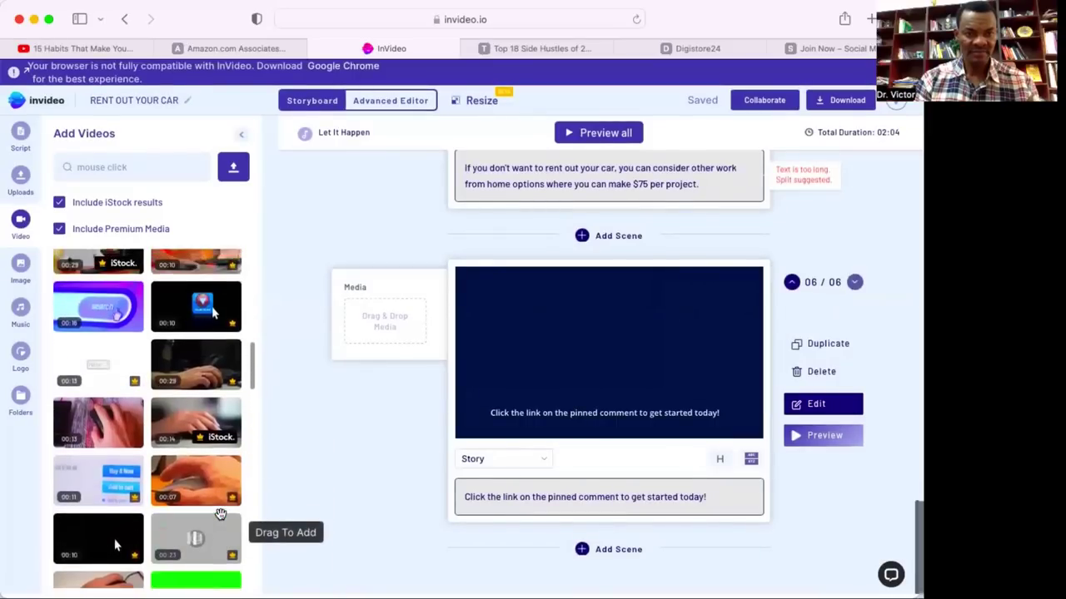
{"action": "scroll", "coordinate": [220, 514], "scroll_direction": "up", "scroll_amount": 5}
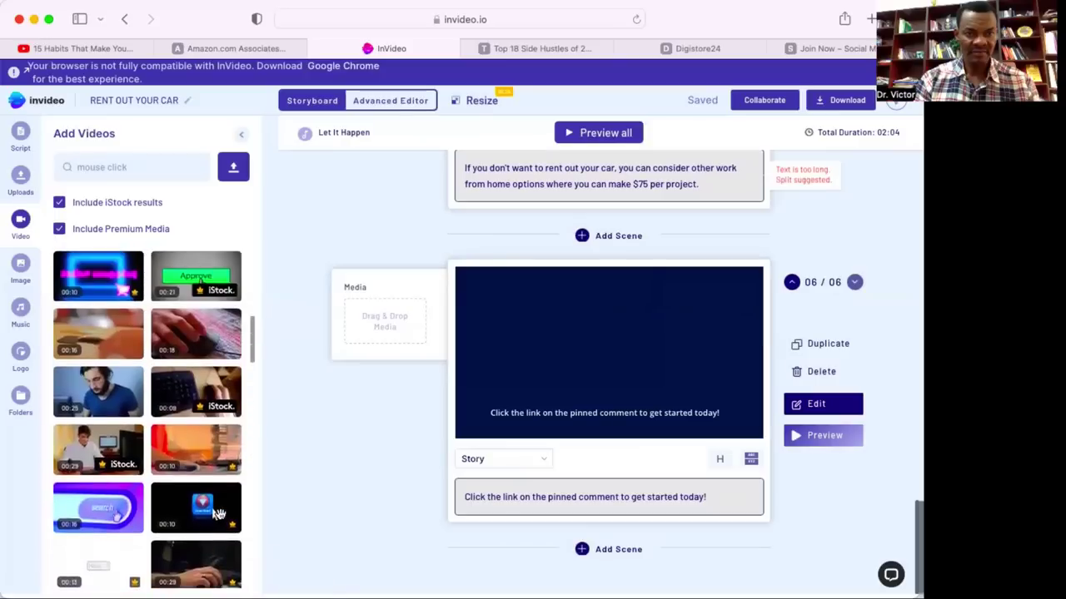
{"action": "scroll", "coordinate": [221, 514], "scroll_direction": "up", "scroll_amount": 2}
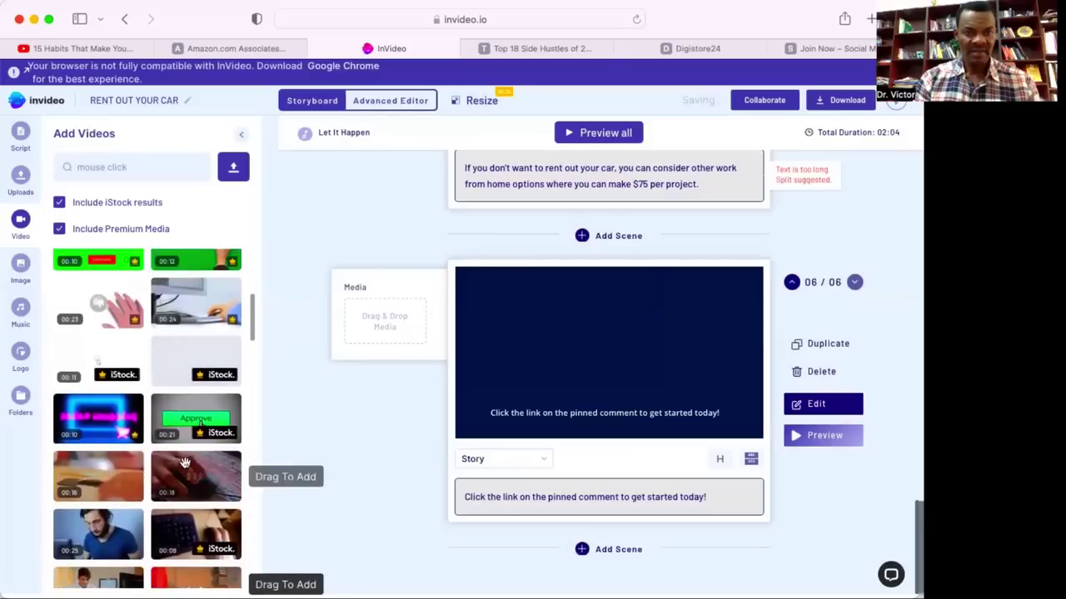
{"action": "left_click_drag", "start_coordinate": [183, 473], "coordinate": [392, 323]}
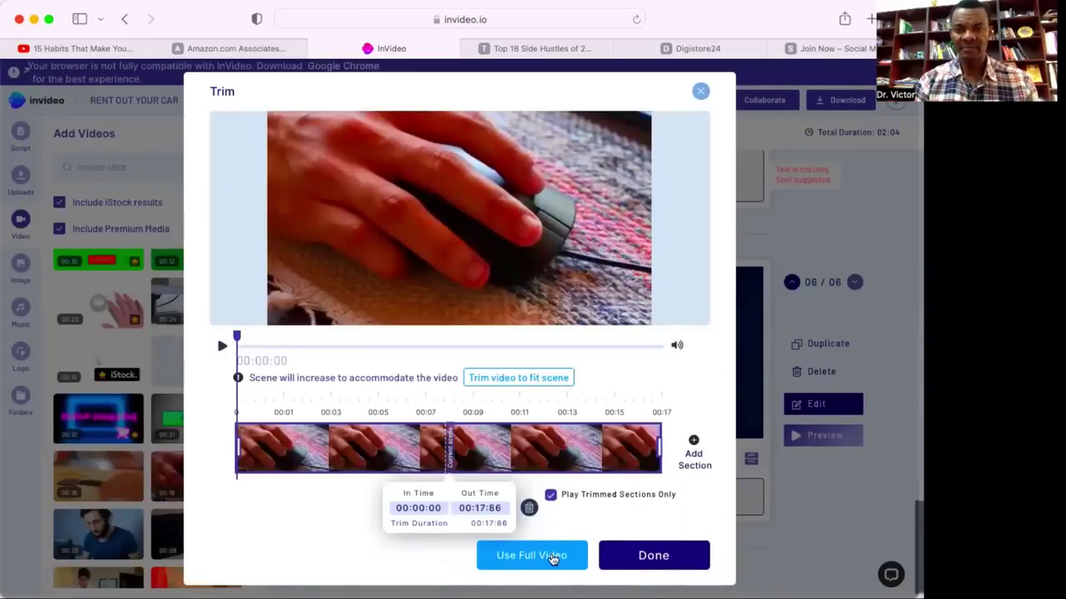
{"action": "left_click", "coordinate": [552, 557]}
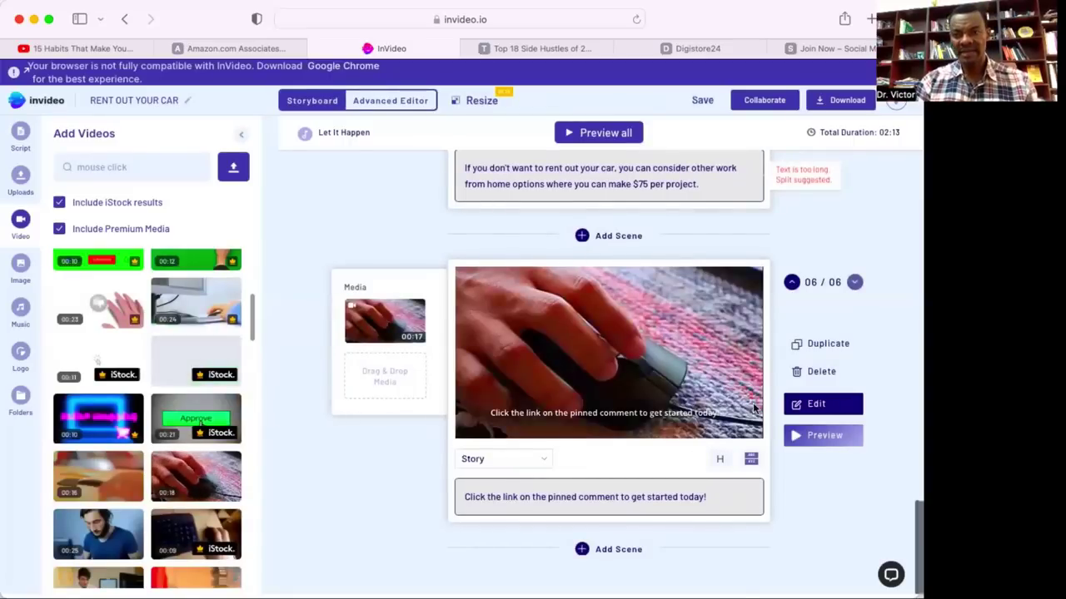
Review the storyboard back up to the RENT OUT YOUR CAR scene, then switch to Advanced Editor.
{"action": "scroll", "coordinate": [710, 353], "scroll_direction": "up", "scroll_amount": 8}
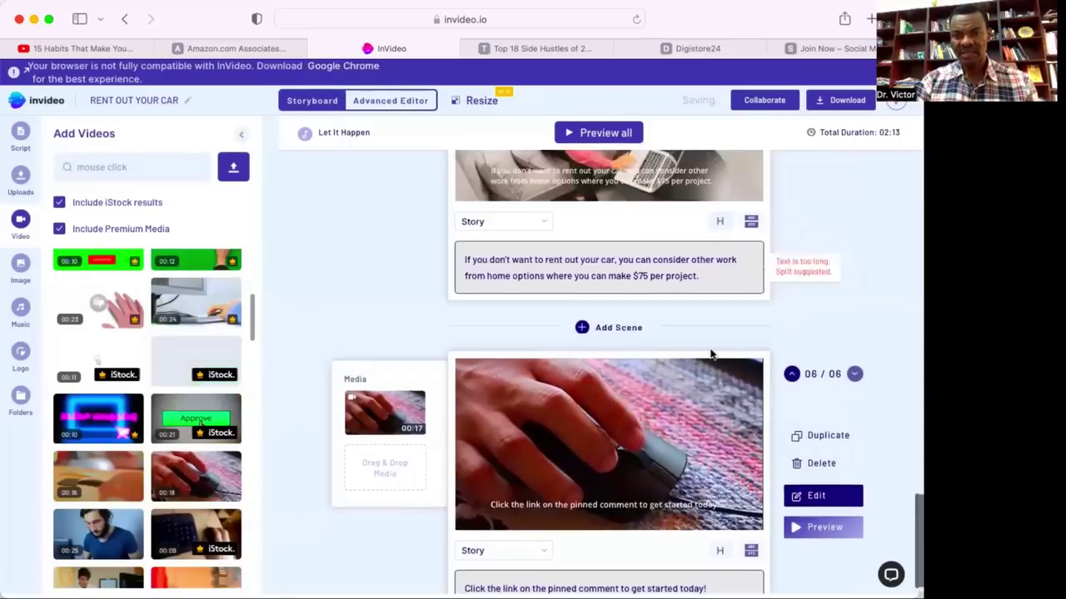
{"action": "scroll", "coordinate": [710, 353], "scroll_direction": "up", "scroll_amount": 10}
{"action": "scroll", "coordinate": [709, 352], "scroll_direction": "down", "scroll_amount": 3}
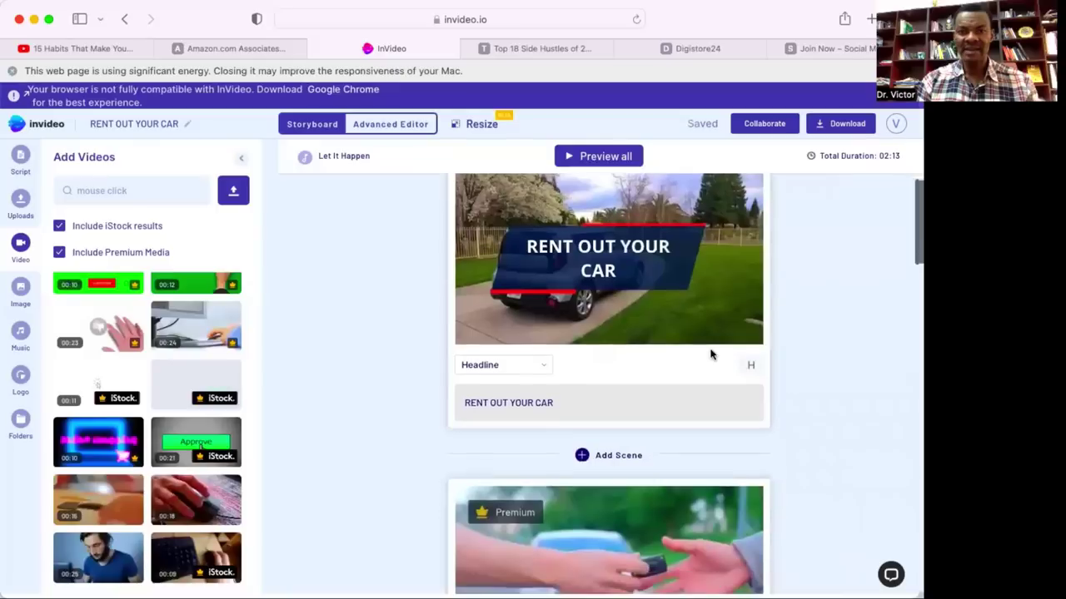
{"action": "scroll", "coordinate": [710, 347], "scroll_direction": "down", "scroll_amount": 3}
{"action": "scroll", "coordinate": [710, 347], "scroll_direction": "up", "scroll_amount": 6}
{"action": "scroll", "coordinate": [710, 347], "scroll_direction": "down", "scroll_amount": 4}
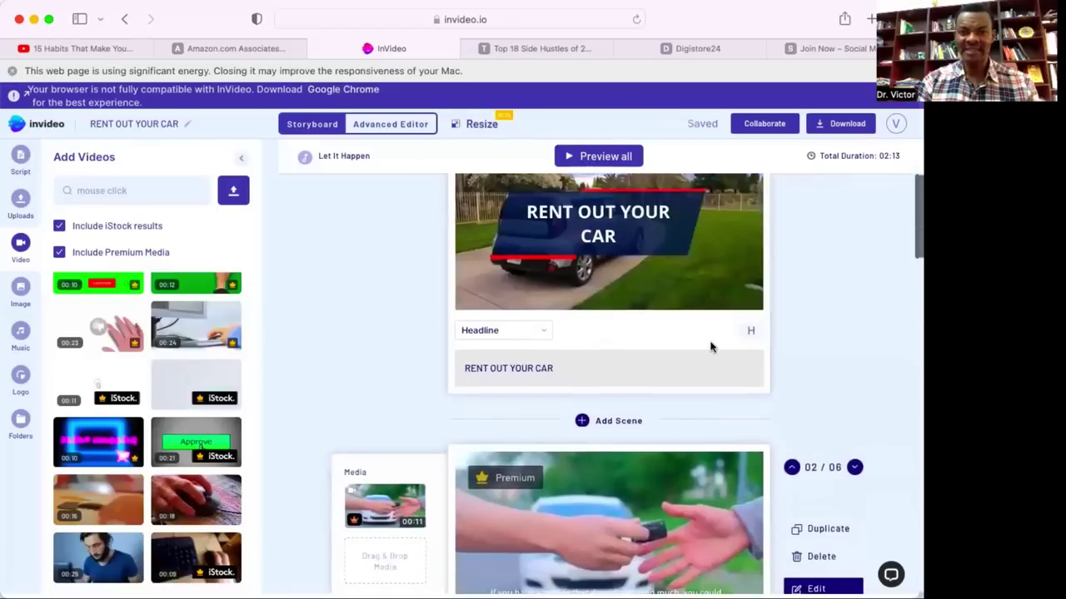
{"action": "scroll", "coordinate": [710, 347], "scroll_direction": "down", "scroll_amount": 10}
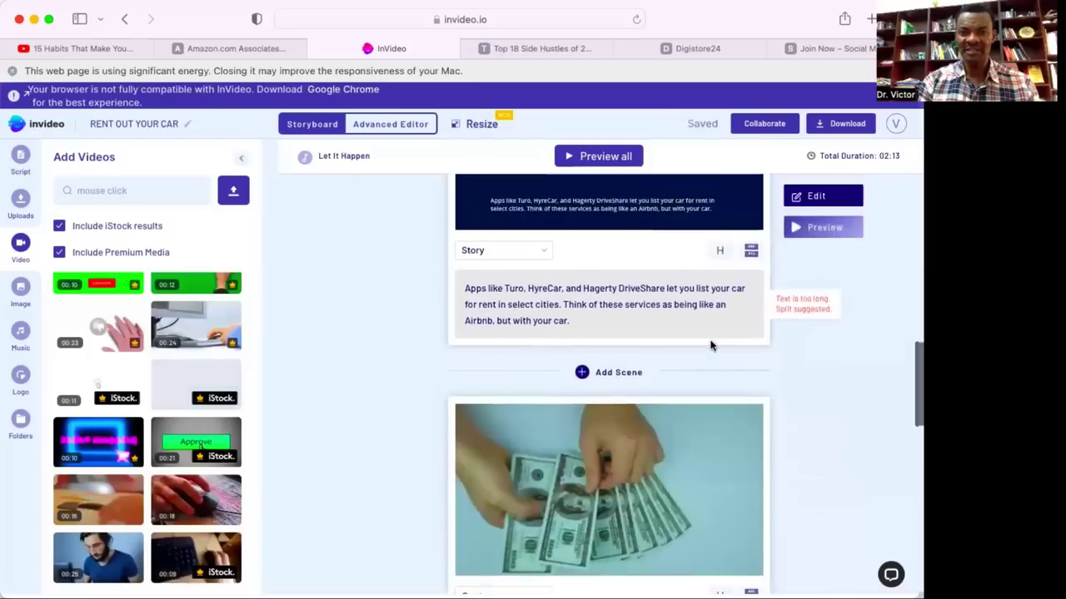
{"action": "scroll", "coordinate": [710, 341], "scroll_direction": "up", "scroll_amount": 2}
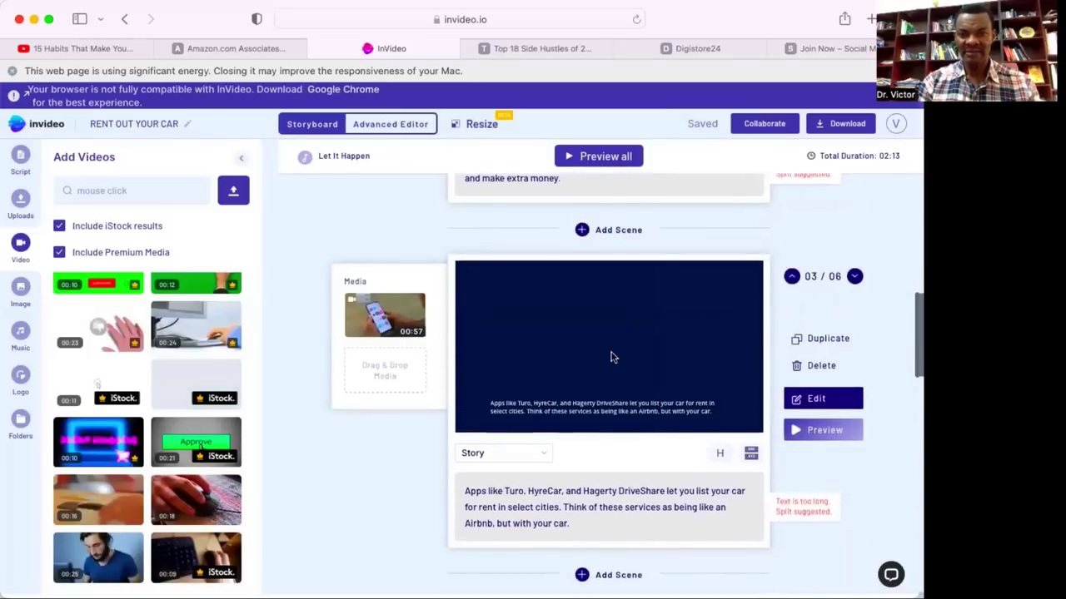
{"action": "scroll", "coordinate": [610, 357], "scroll_direction": "down", "scroll_amount": 15}
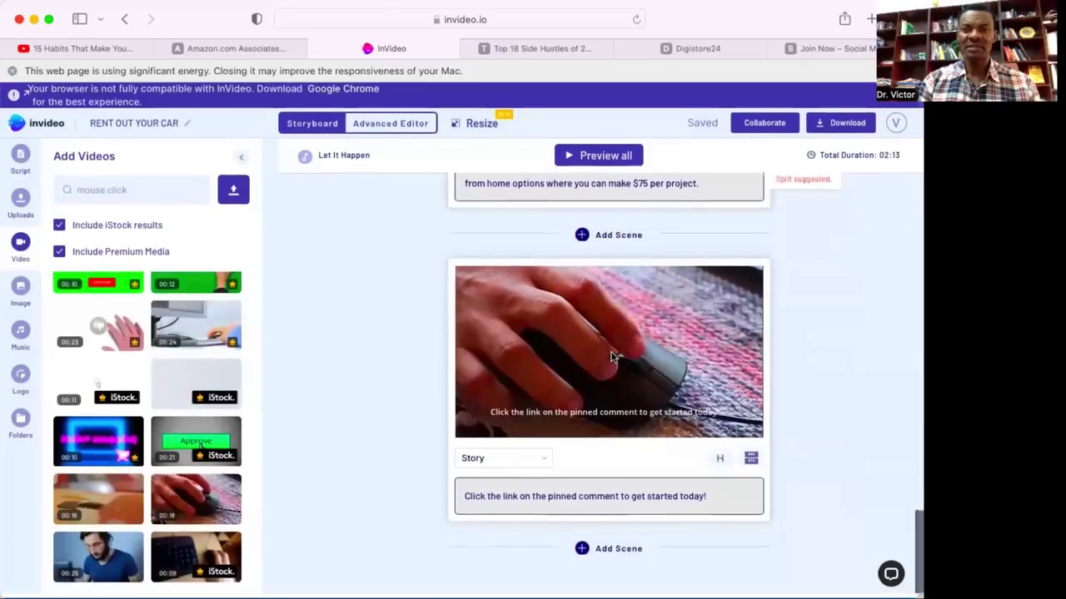
{"action": "scroll", "coordinate": [610, 357], "scroll_direction": "up", "scroll_amount": 20}
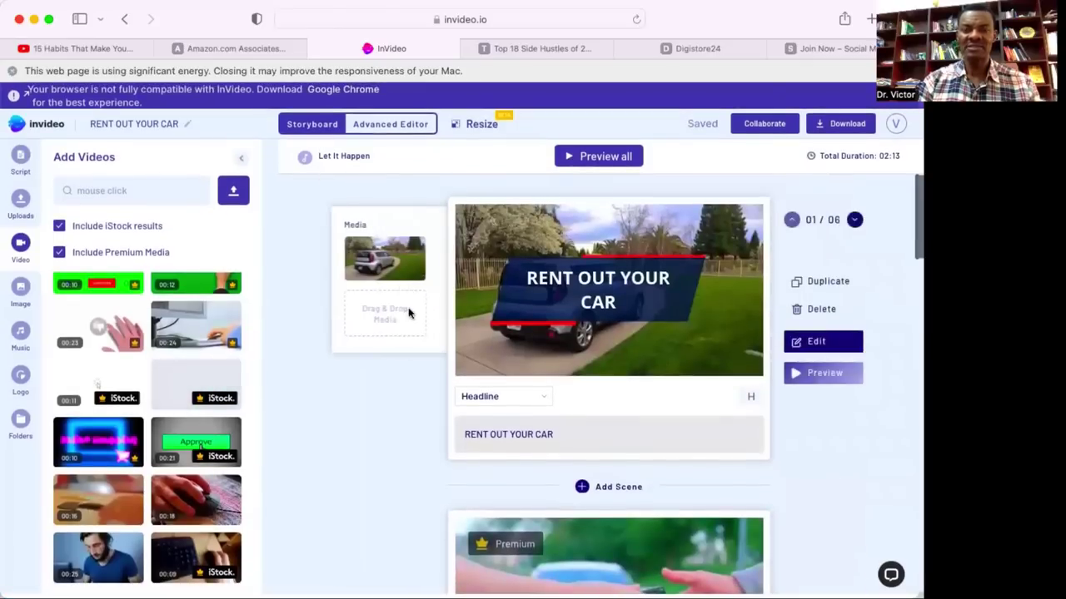
{"action": "left_click", "coordinate": [400, 126]}
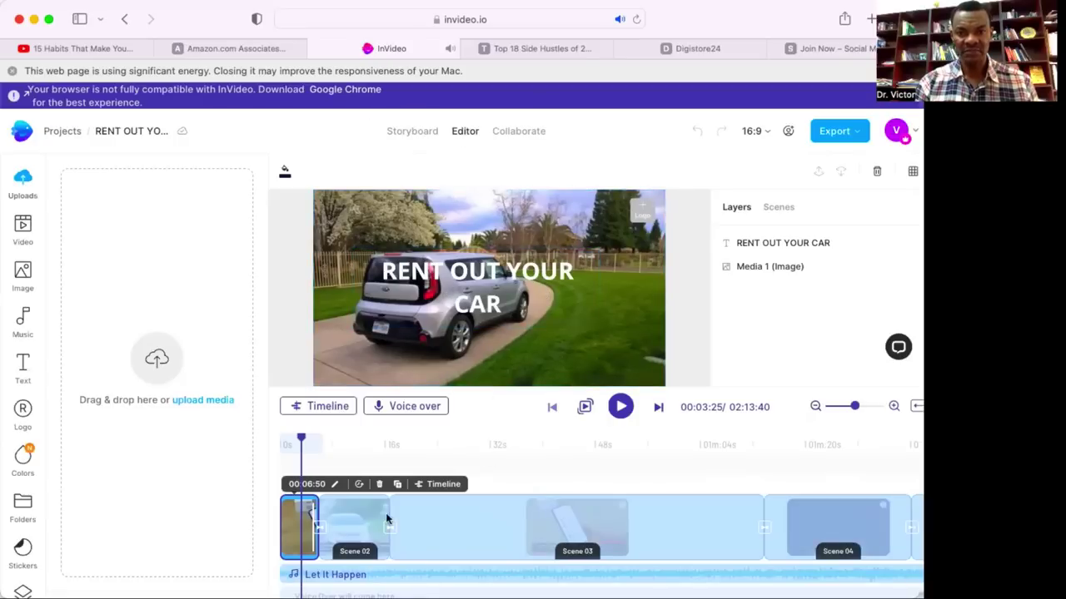
Set the title scene's car photo fit type to Stretch to screen.
{"action": "left_click", "coordinate": [458, 323]}
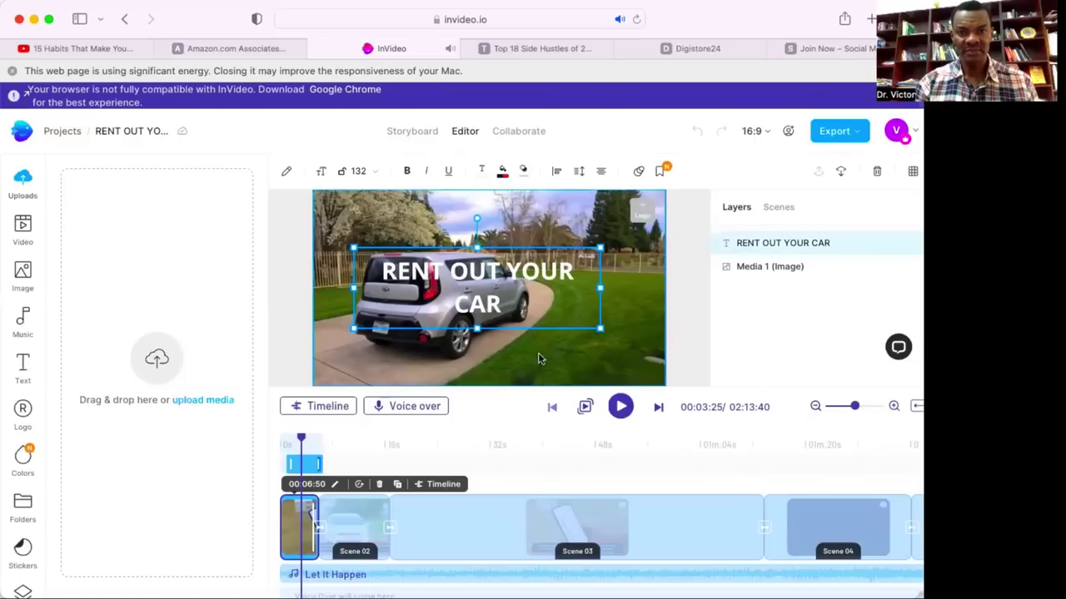
{"action": "left_click", "coordinate": [560, 354]}
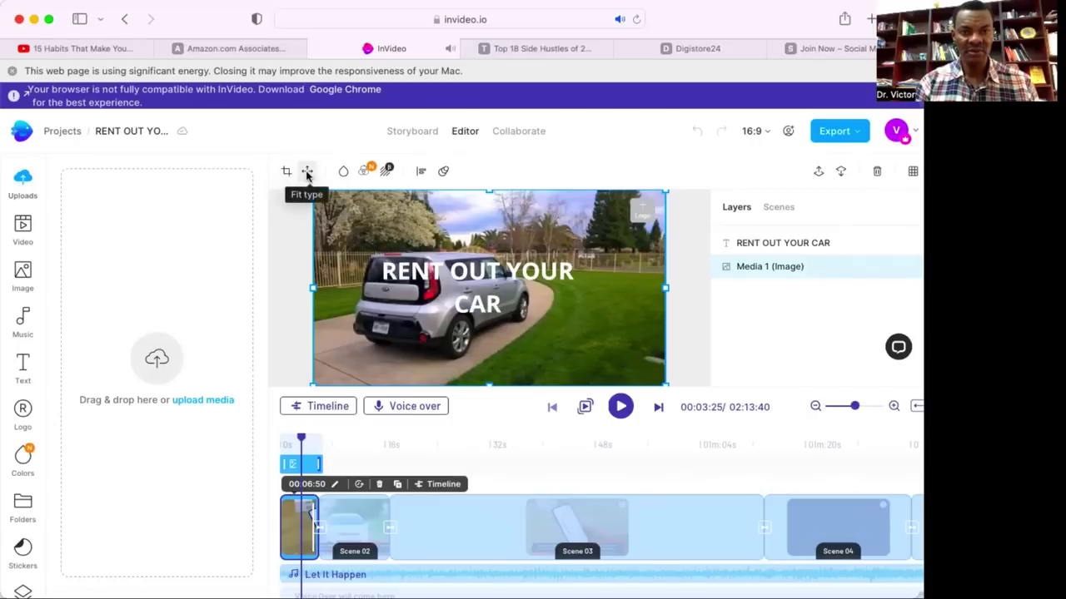
{"action": "left_click", "coordinate": [308, 172]}
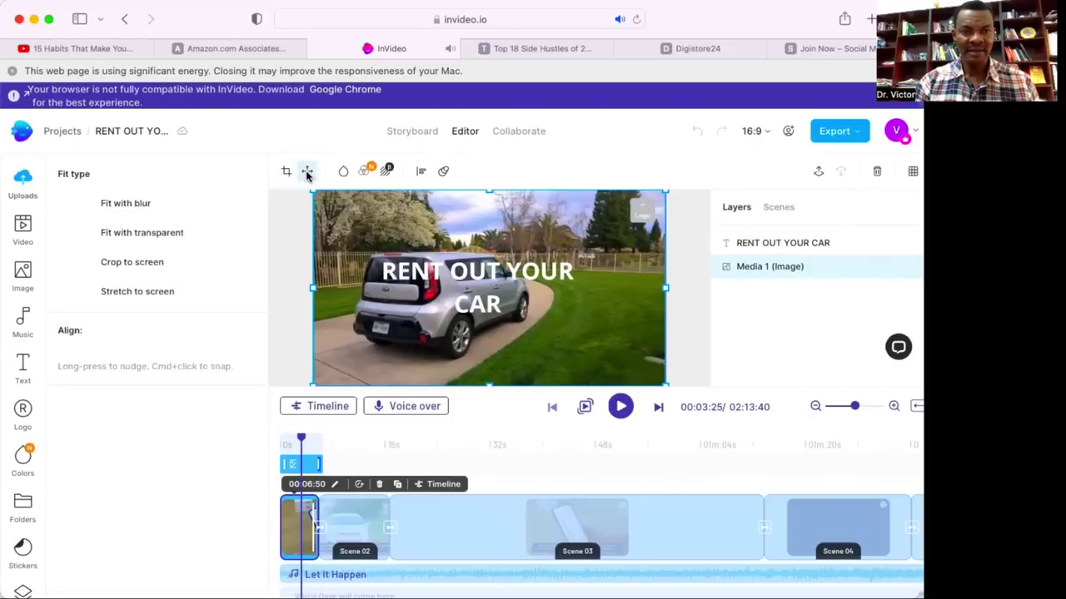
{"action": "left_click", "coordinate": [150, 293]}
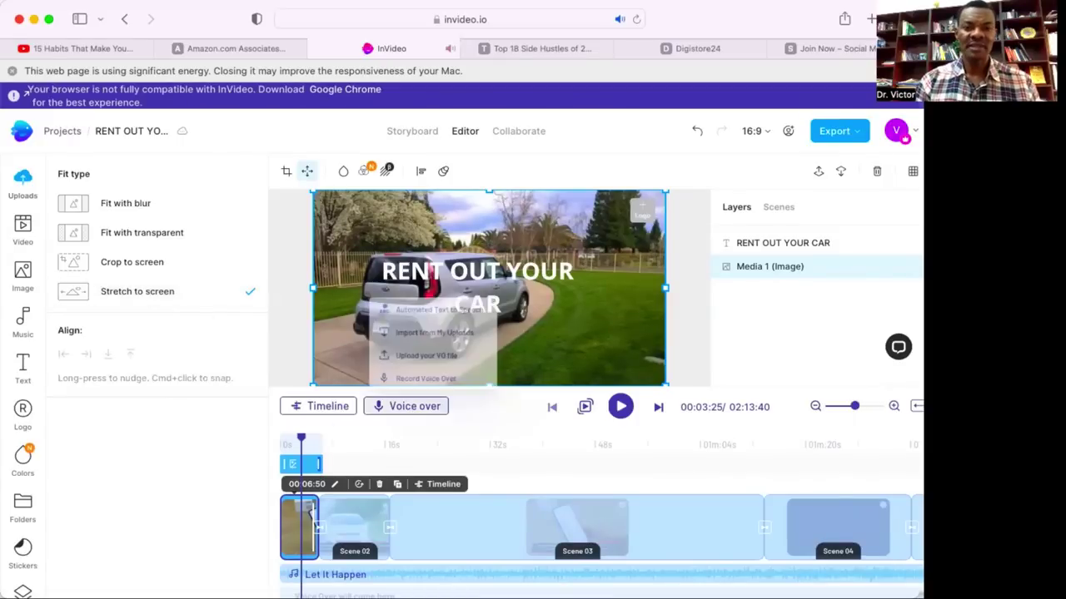
Select scene 2's car-handover video and bring up its Fit type options.
{"action": "left_click", "coordinate": [353, 522]}
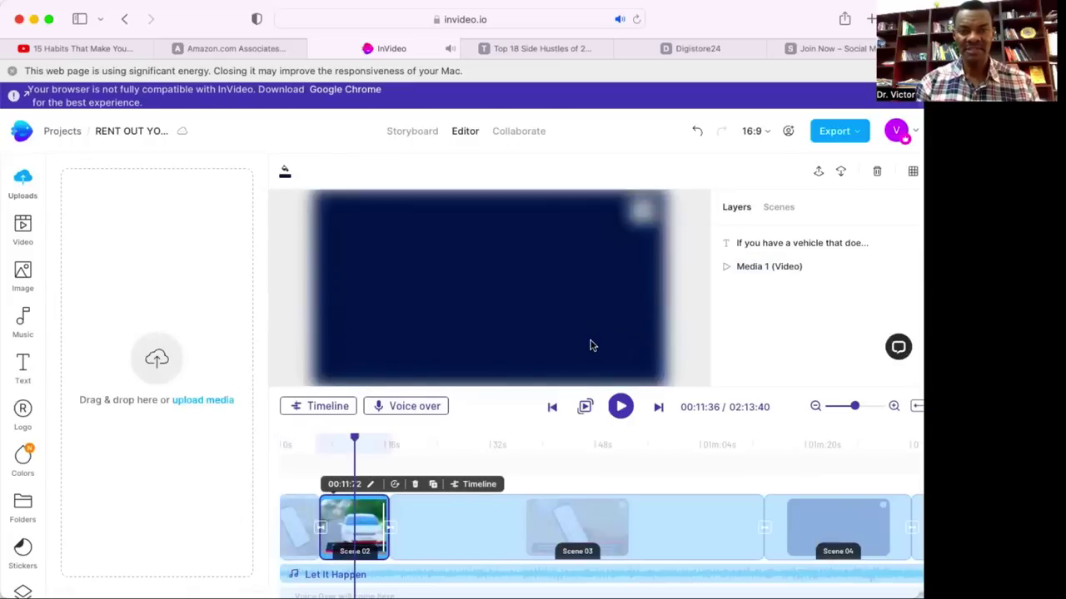
{"action": "left_click", "coordinate": [609, 284]}
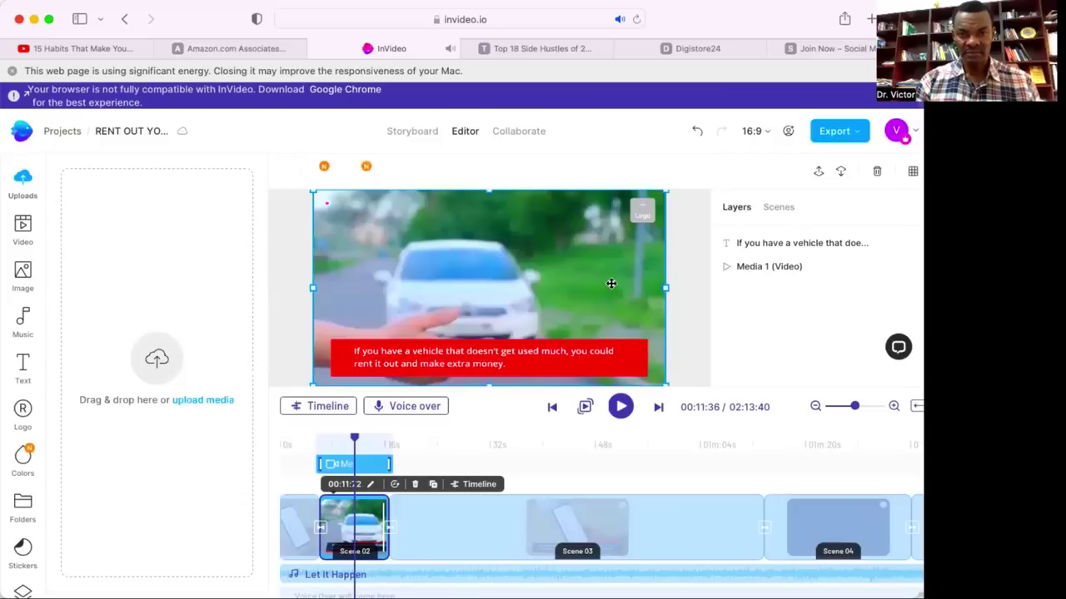
{"action": "left_click", "coordinate": [306, 172]}
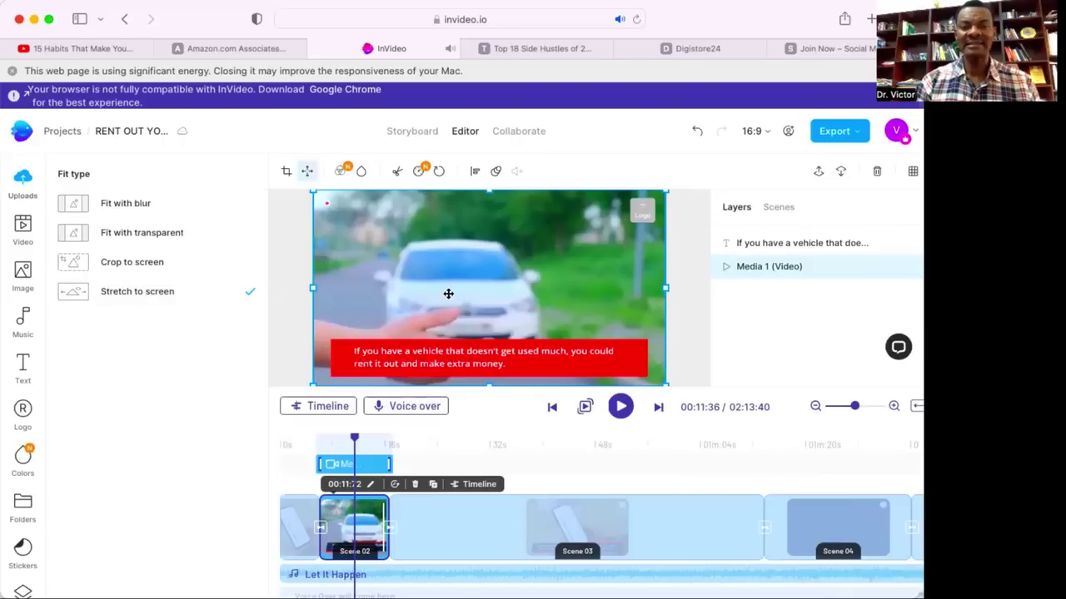
Try Fit with blur on scene 2's car video, keep Stretch to screen, then go to Scene 03.
{"action": "left_click", "coordinate": [128, 205]}
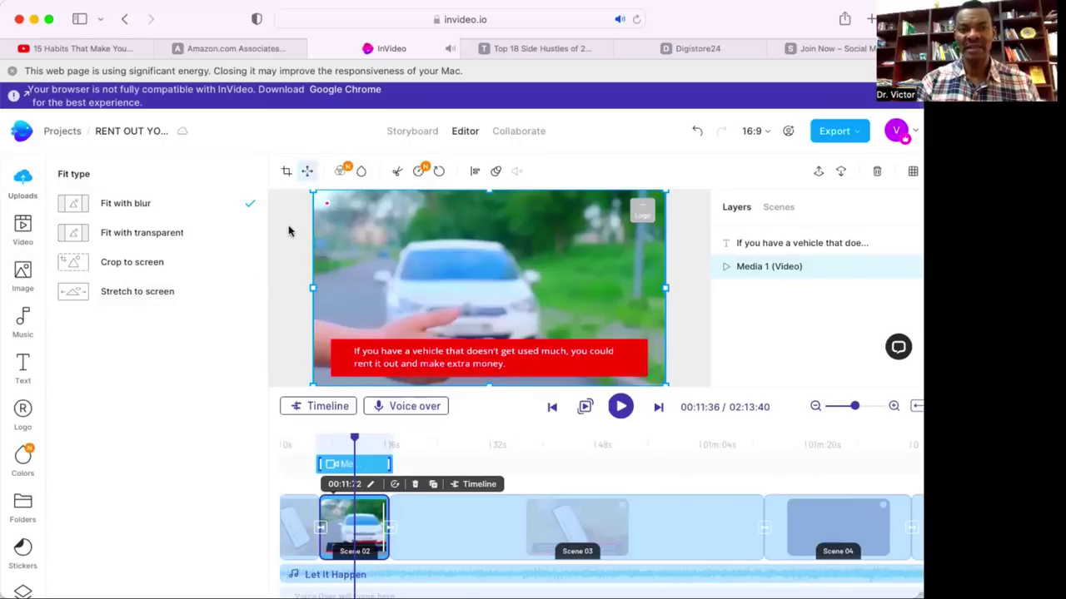
{"action": "left_click", "coordinate": [169, 292]}
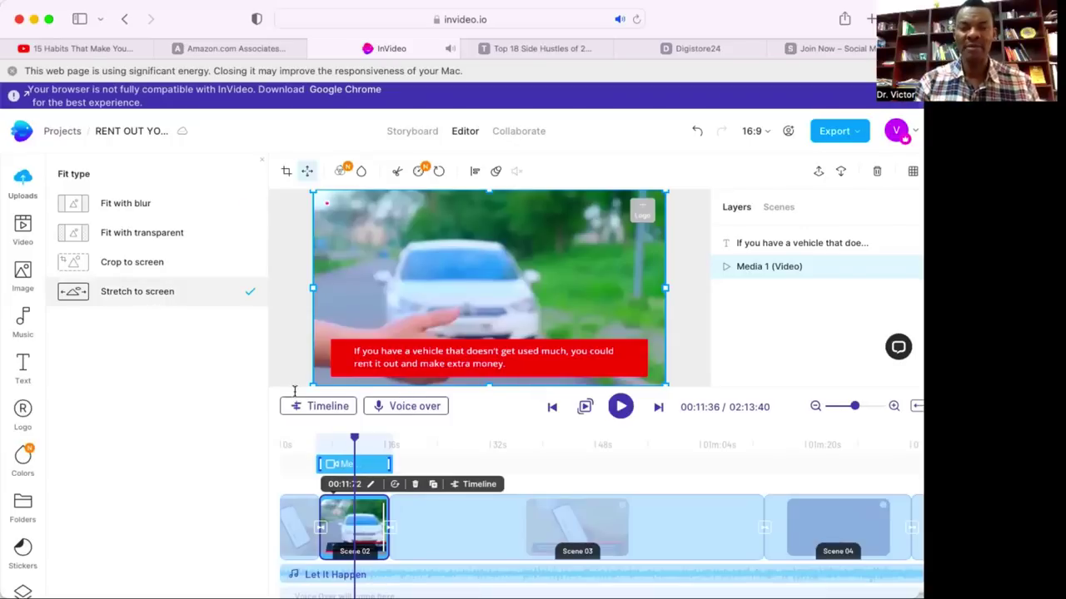
{"action": "left_click", "coordinate": [450, 528]}
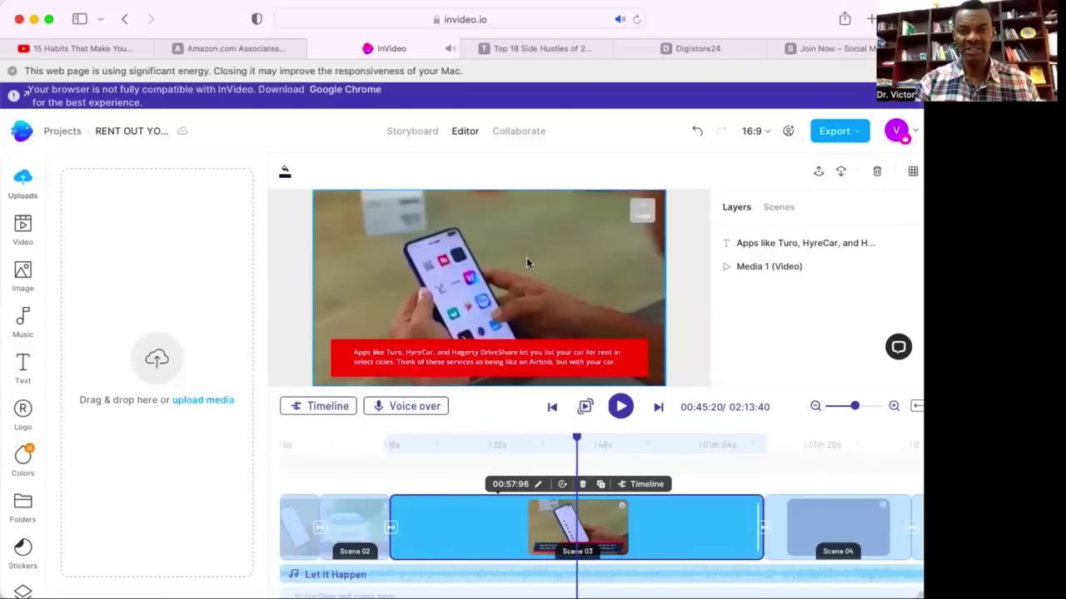
Set scene 3's phone video to Stretch to screen and scroll the timeline toward Scene 04.
{"action": "left_click", "coordinate": [526, 262]}
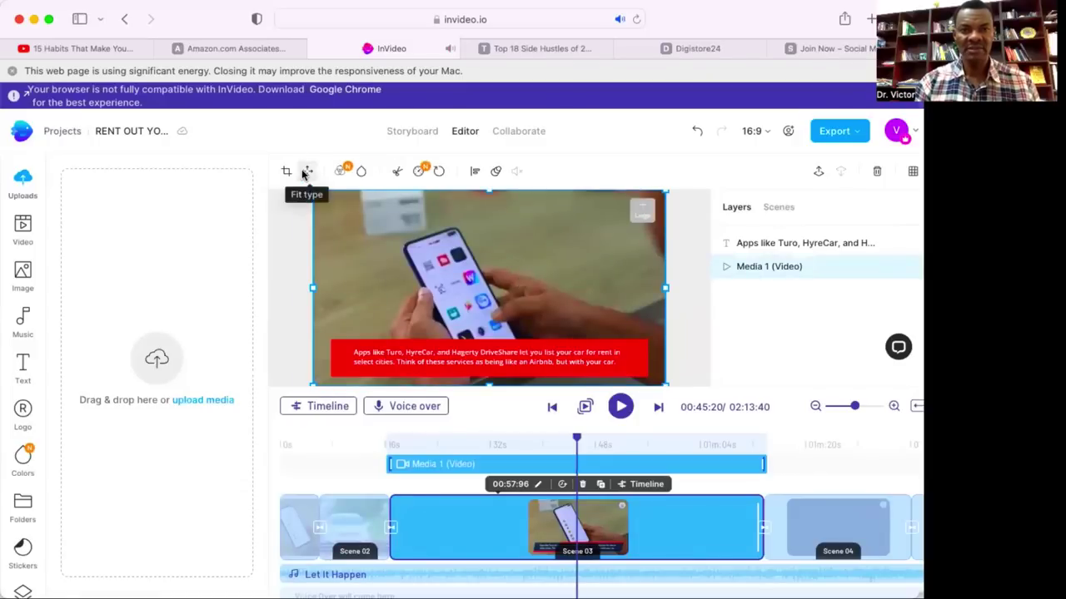
{"action": "left_click", "coordinate": [305, 171]}
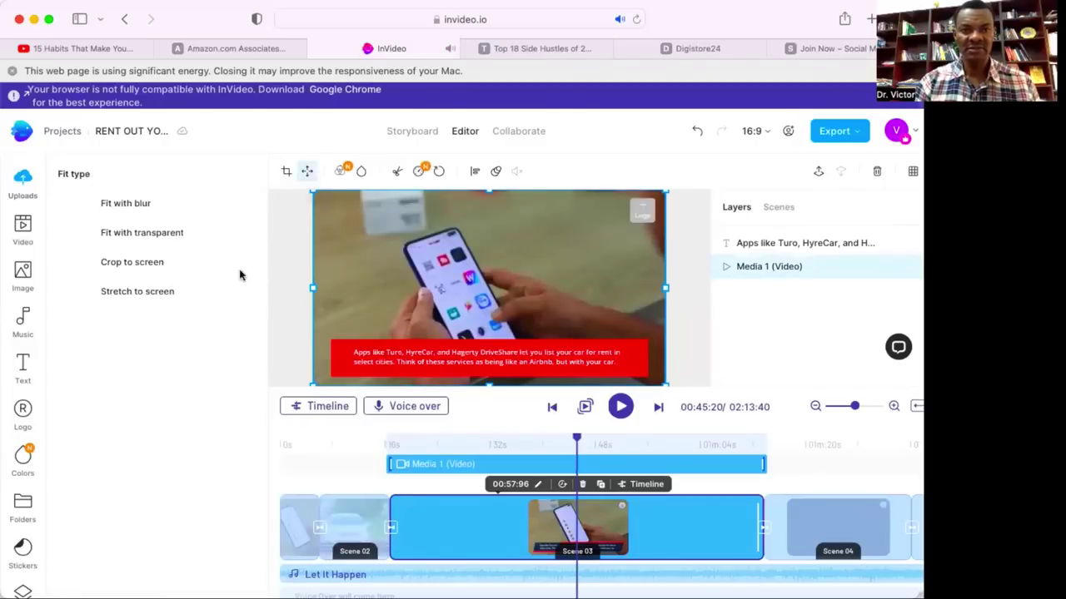
{"action": "left_click", "coordinate": [186, 293]}
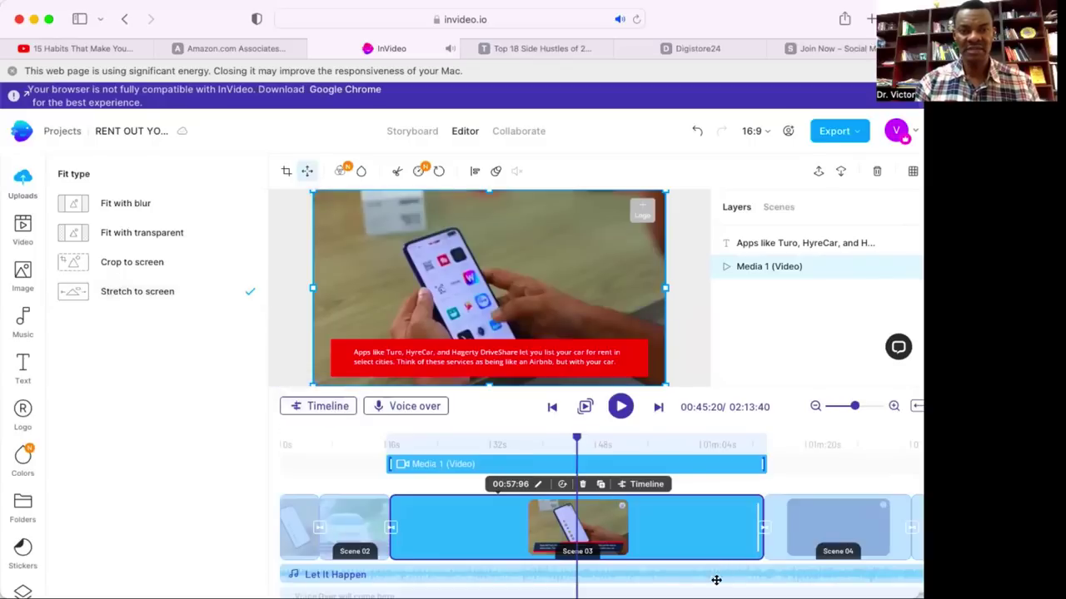
{"action": "scroll", "coordinate": [786, 529], "scroll_direction": "right", "scroll_amount": 5}
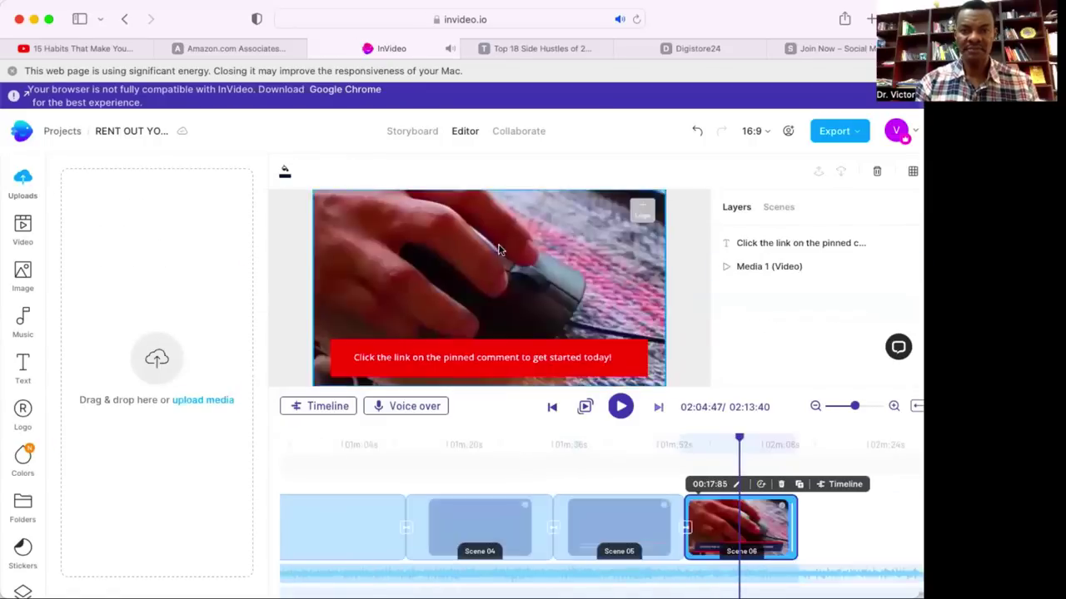
Change Scene 06's mouse video fit to Stretch to screen, then move to Scene 05.
{"action": "left_click", "coordinate": [333, 200]}
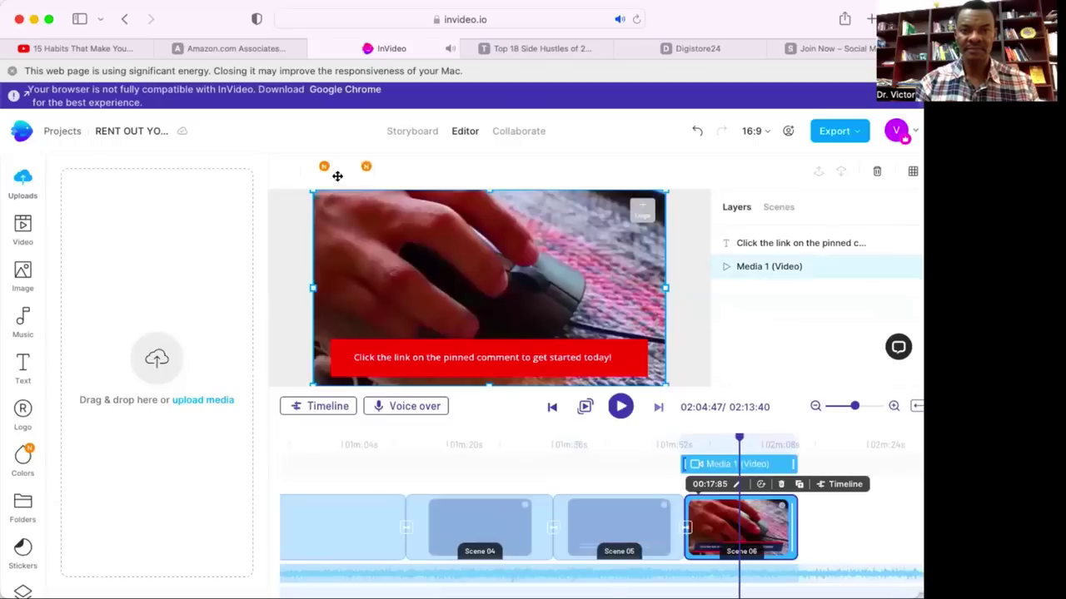
{"action": "left_click", "coordinate": [307, 170]}
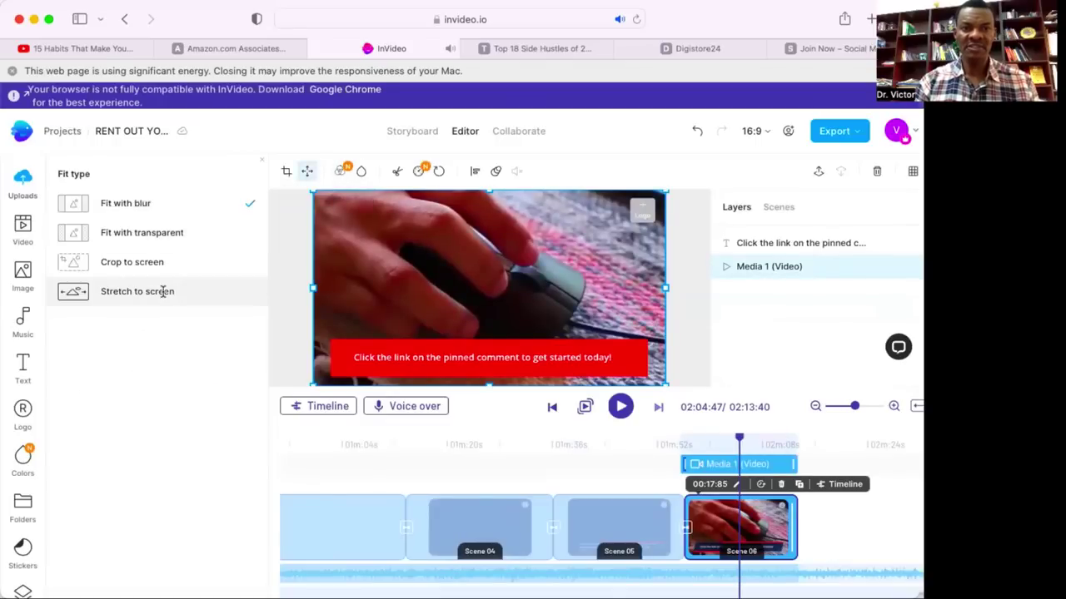
{"action": "left_click", "coordinate": [161, 291]}
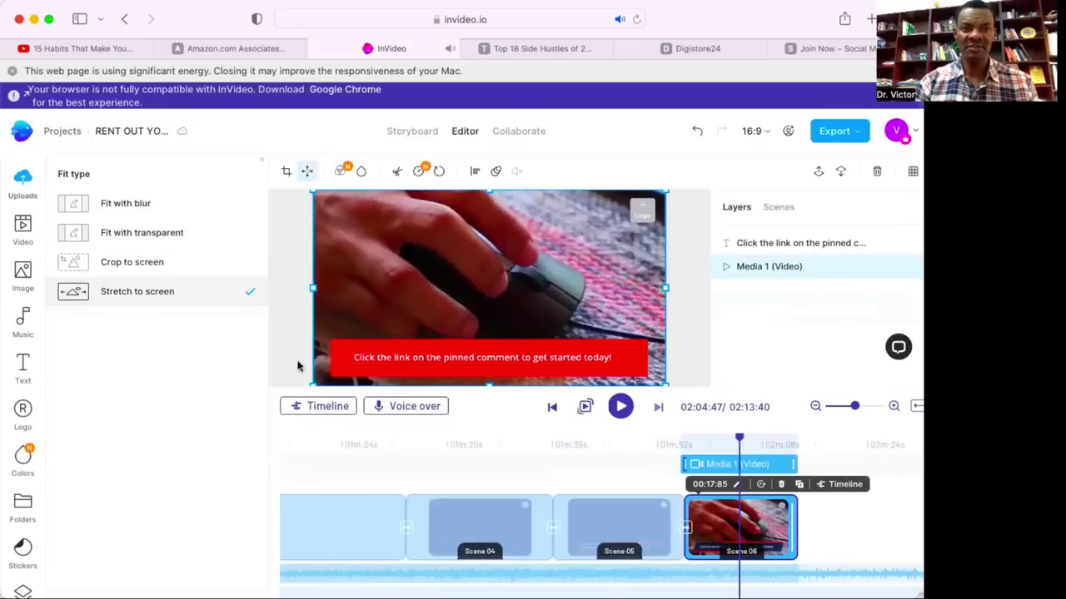
{"action": "left_click", "coordinate": [646, 522]}
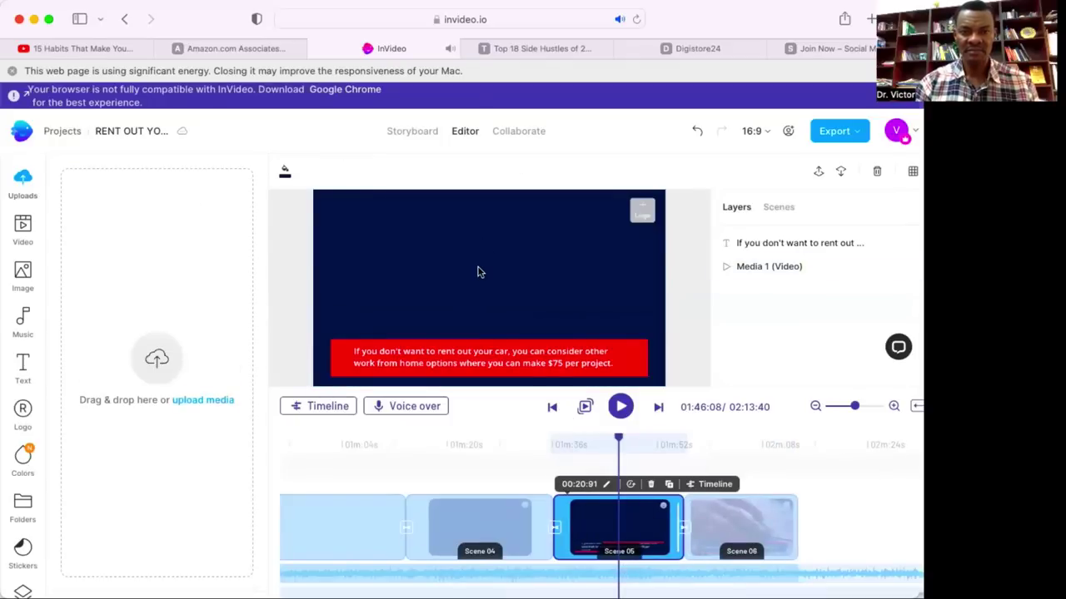
Delete the red-panel rental-car quote Scene 04, shortening the video to 01:39:60.
{"action": "left_click", "coordinate": [362, 522]}
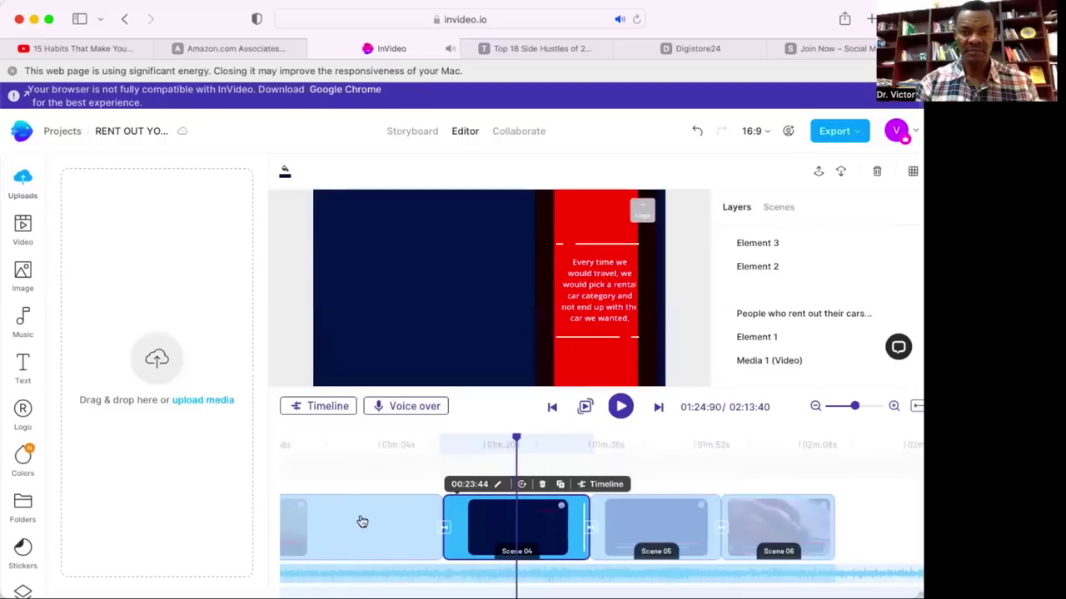
{"action": "left_click", "coordinate": [401, 516]}
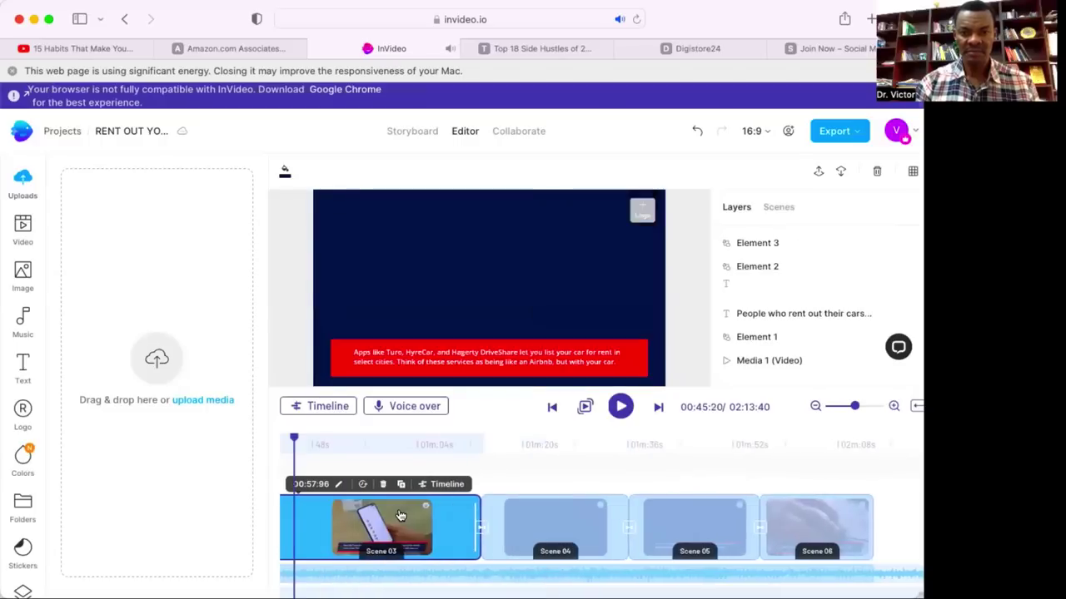
{"action": "left_click", "coordinate": [554, 531]}
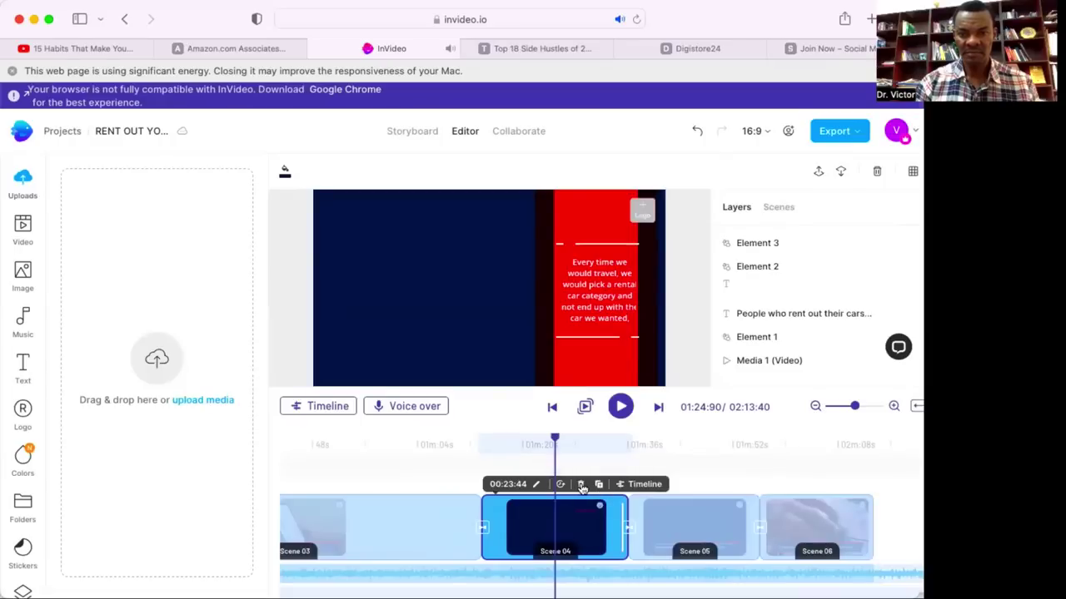
{"action": "left_click", "coordinate": [581, 487]}
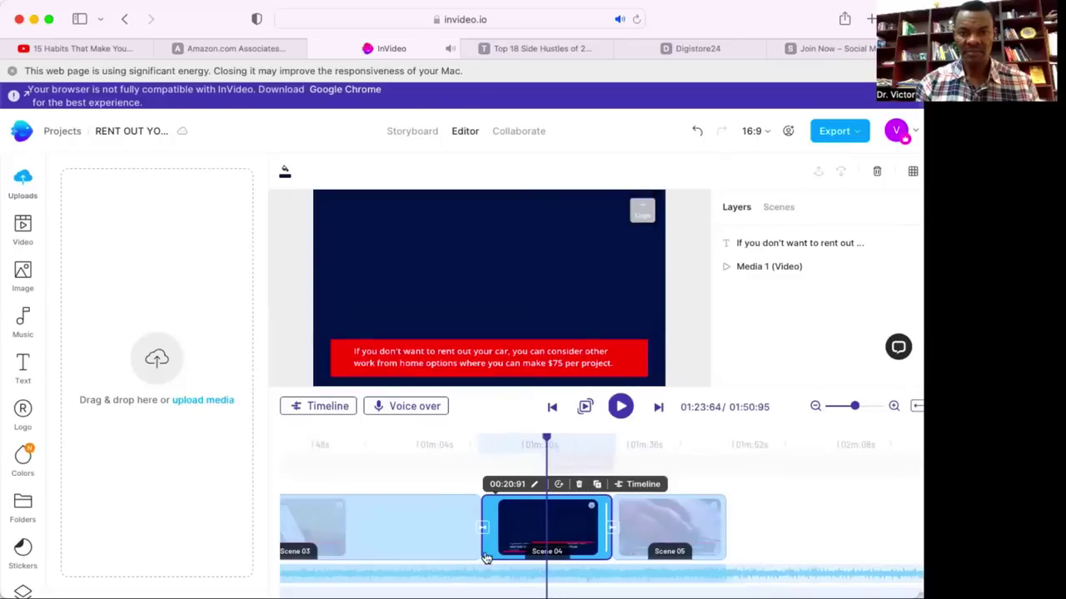
{"action": "scroll", "coordinate": [505, 529], "scroll_direction": "left", "scroll_amount": 5}
{"action": "scroll", "coordinate": [505, 530], "scroll_direction": "left", "scroll_amount": 2}
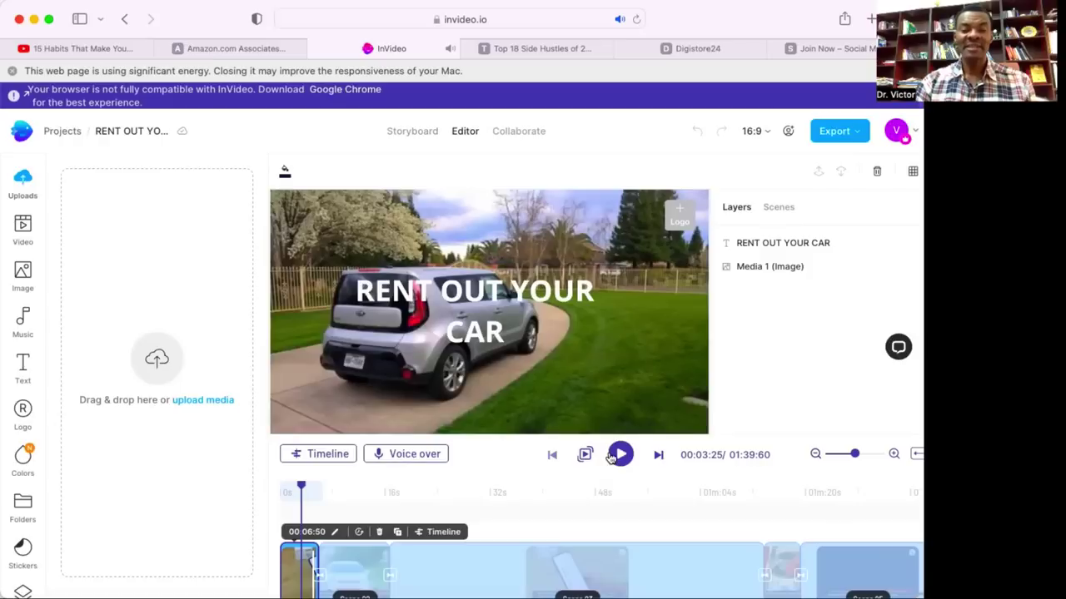
Bring up the Voice over menu with text-to-speech, uploads, upload and record options for the title scene.
{"action": "left_click", "coordinate": [414, 460]}
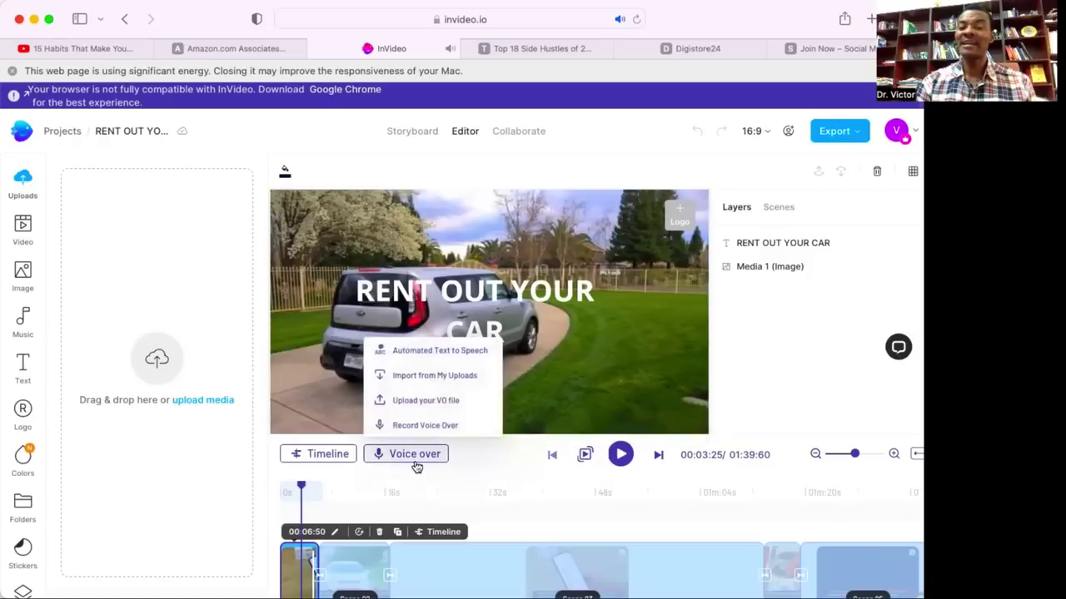
{"action": "left_click", "coordinate": [279, 473]}
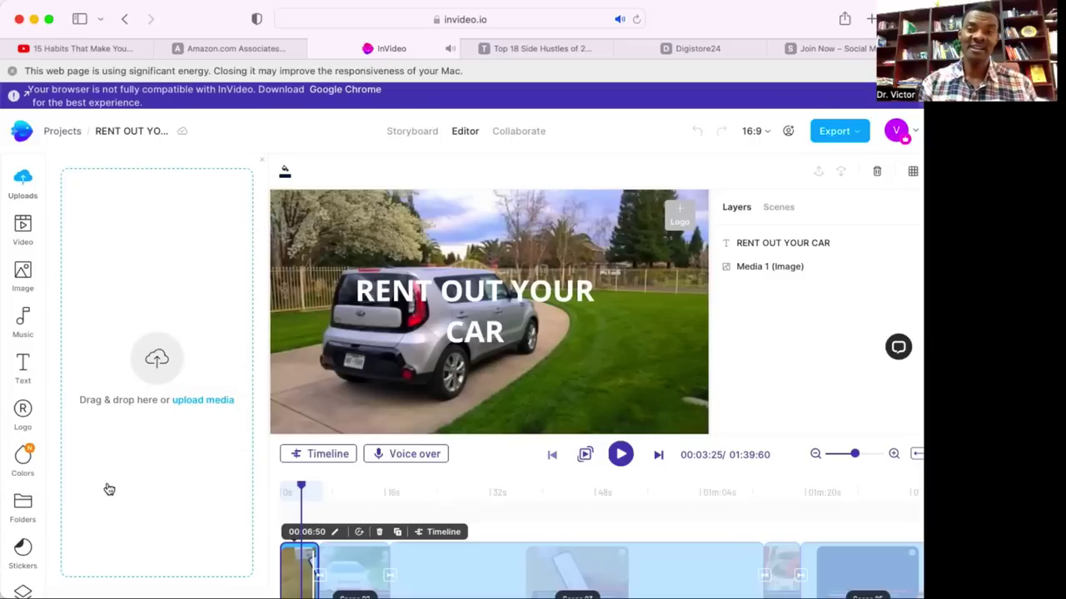
{"action": "left_click", "coordinate": [441, 457]}
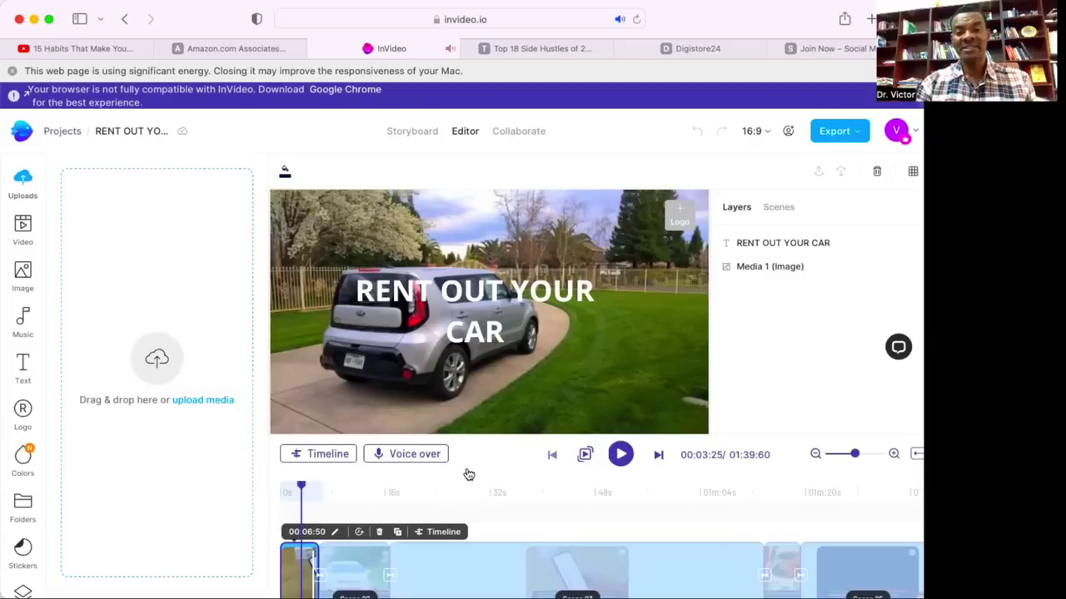
{"action": "left_click", "coordinate": [671, 517]}
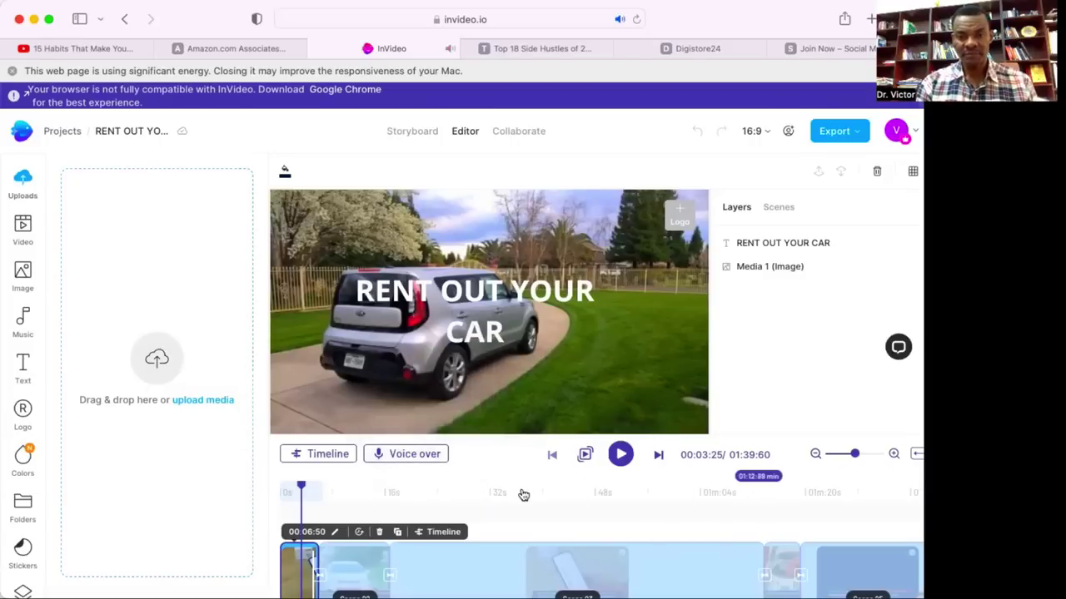
{"action": "left_click", "coordinate": [412, 458]}
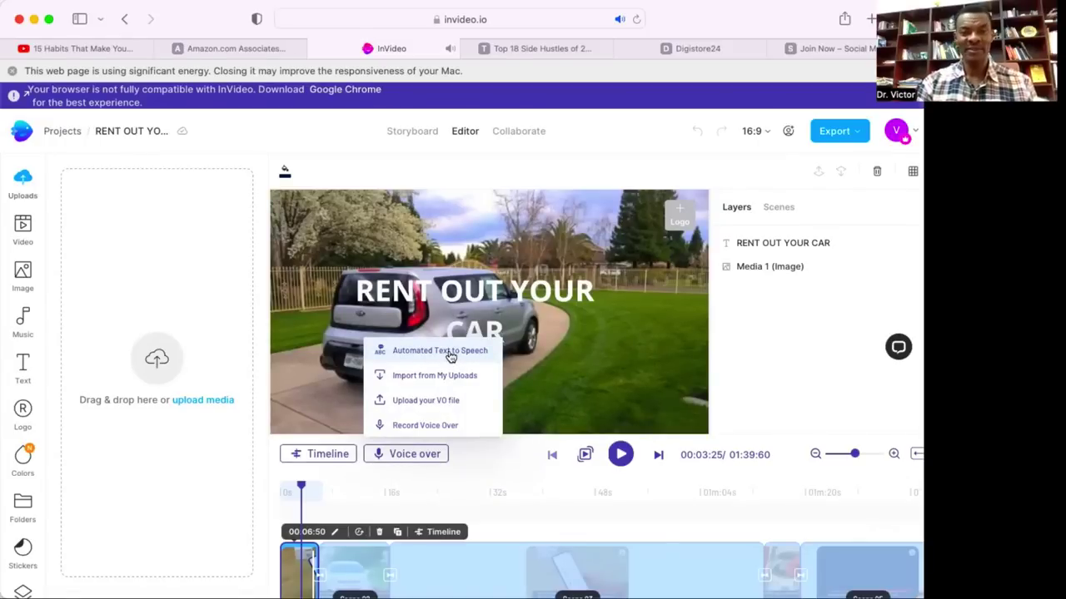
Generate a British English text-to-speech voiceover in voice Amy reading 'RENT OUT YOUR CAR' and add it.
{"action": "left_click", "coordinate": [450, 353]}
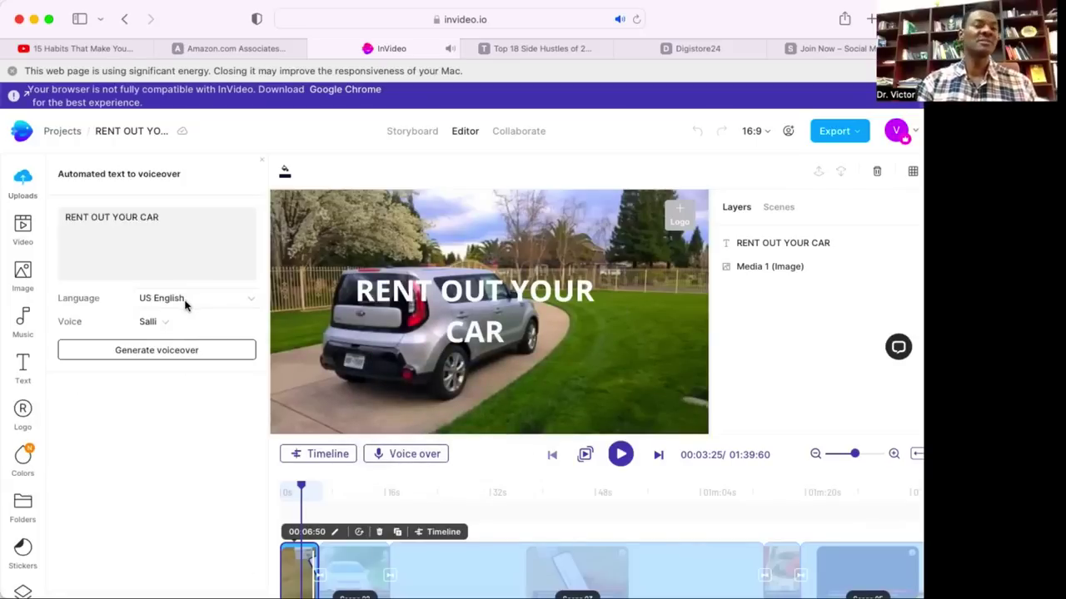
{"action": "left_click", "coordinate": [195, 298]}
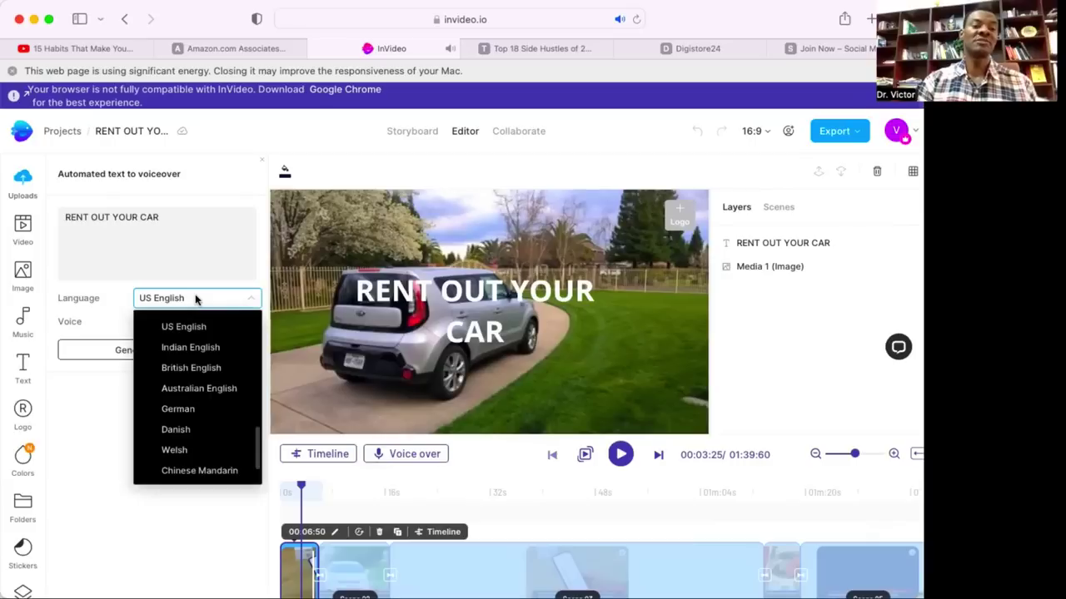
{"action": "left_click", "coordinate": [195, 370]}
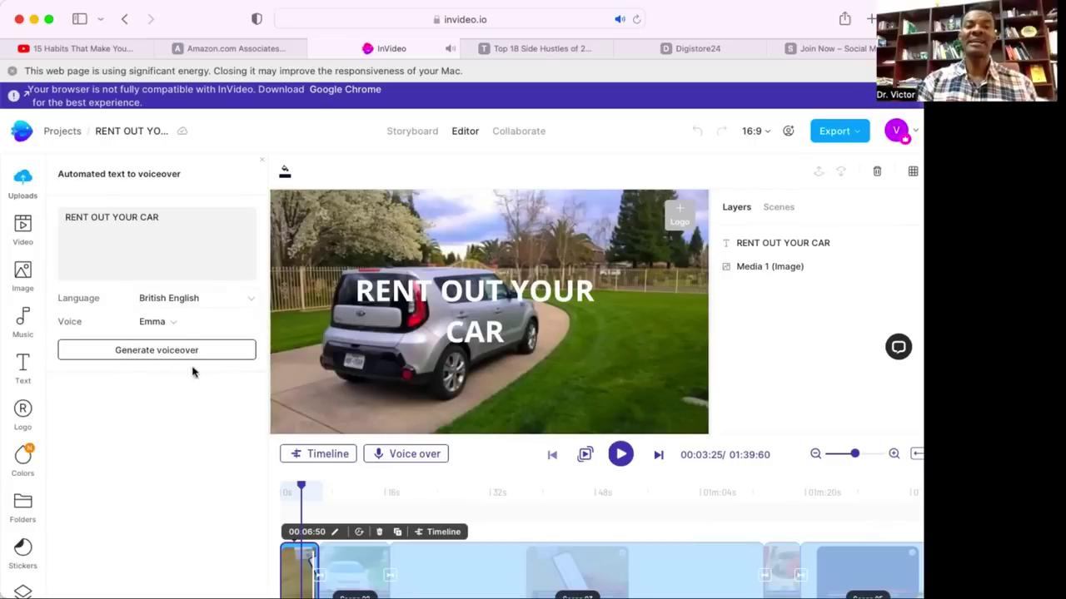
{"action": "left_click", "coordinate": [171, 322]}
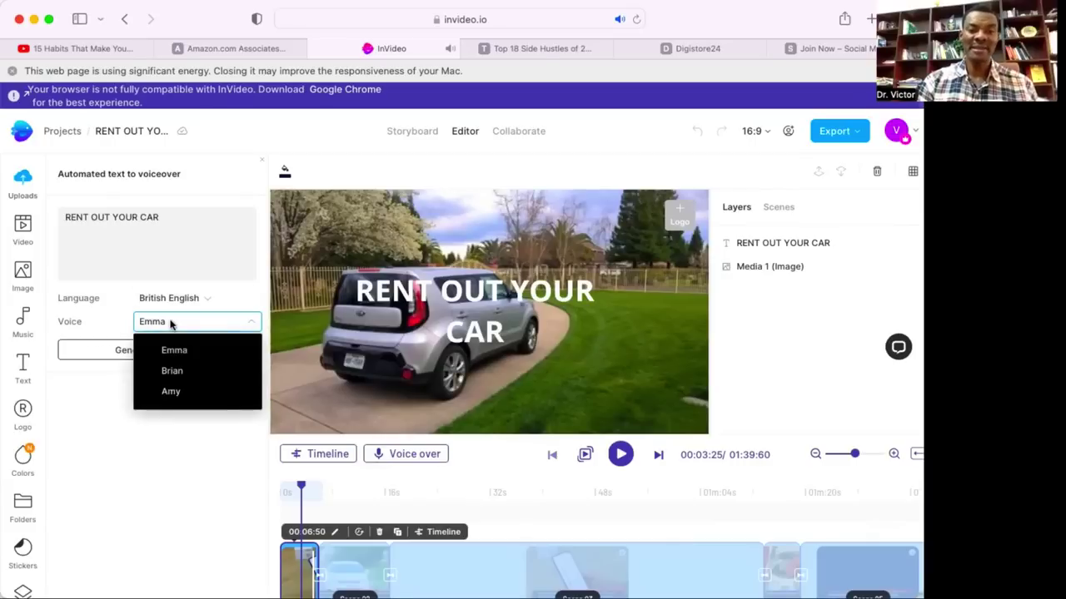
{"action": "left_click", "coordinate": [176, 391]}
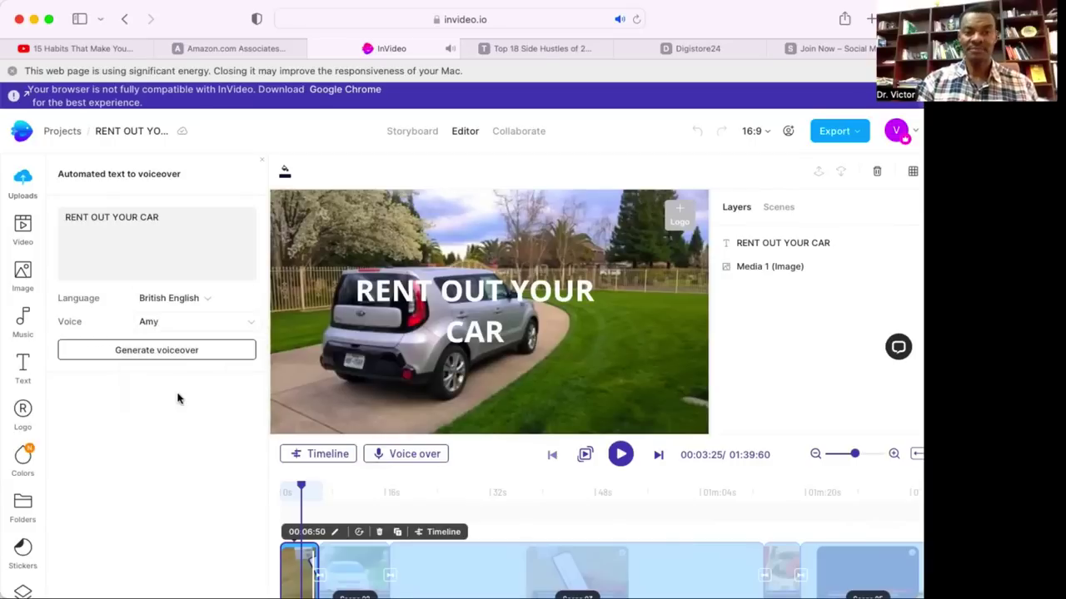
{"action": "left_click", "coordinate": [160, 348]}
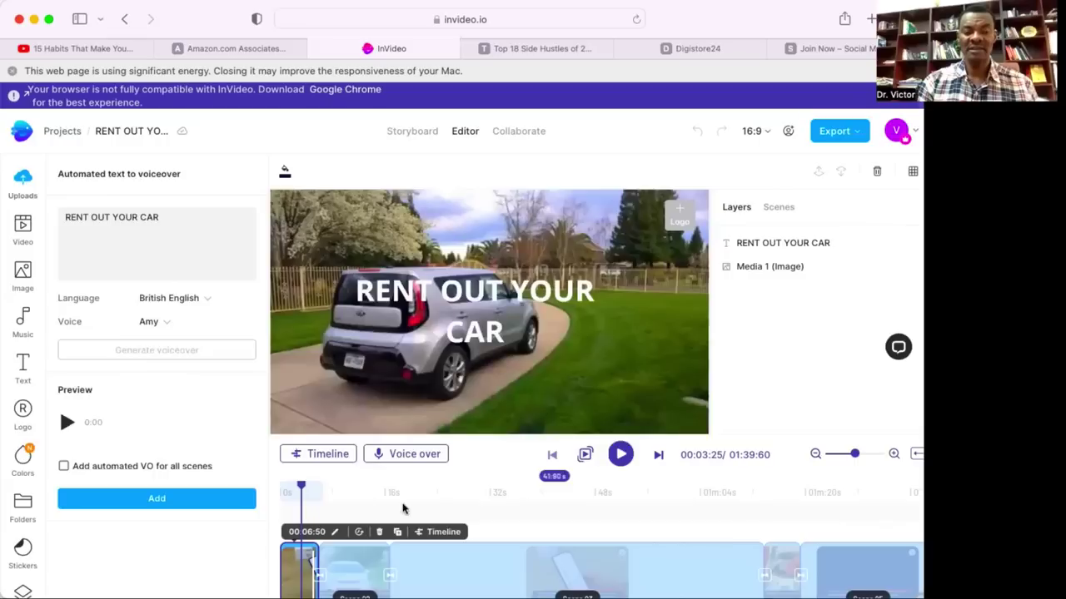
{"action": "left_click", "coordinate": [154, 501]}
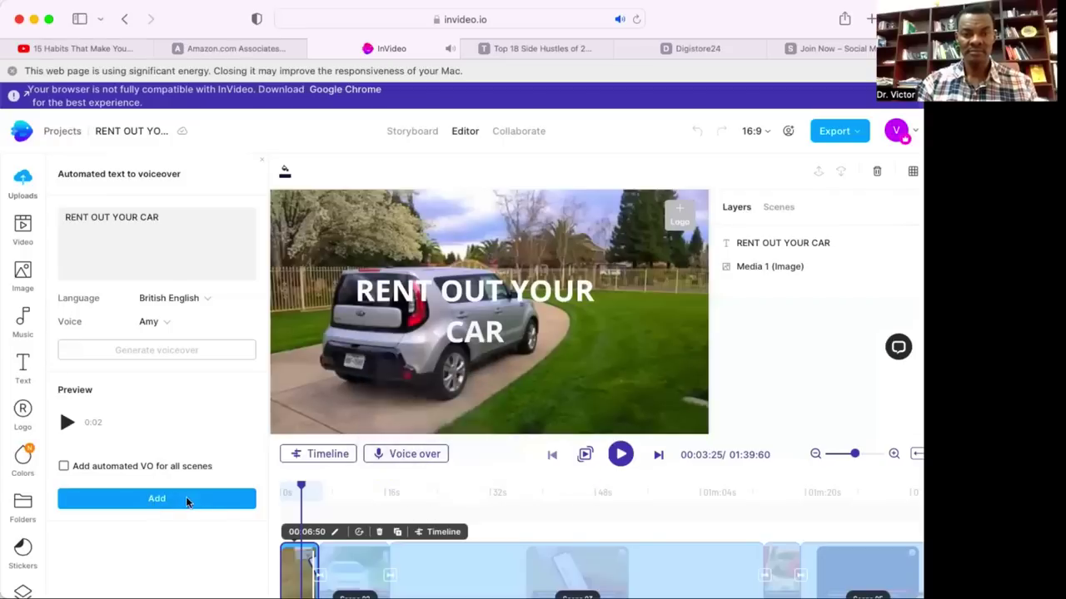
{"action": "left_click_drag", "start_coordinate": [288, 476], "coordinate": [290, 487]}
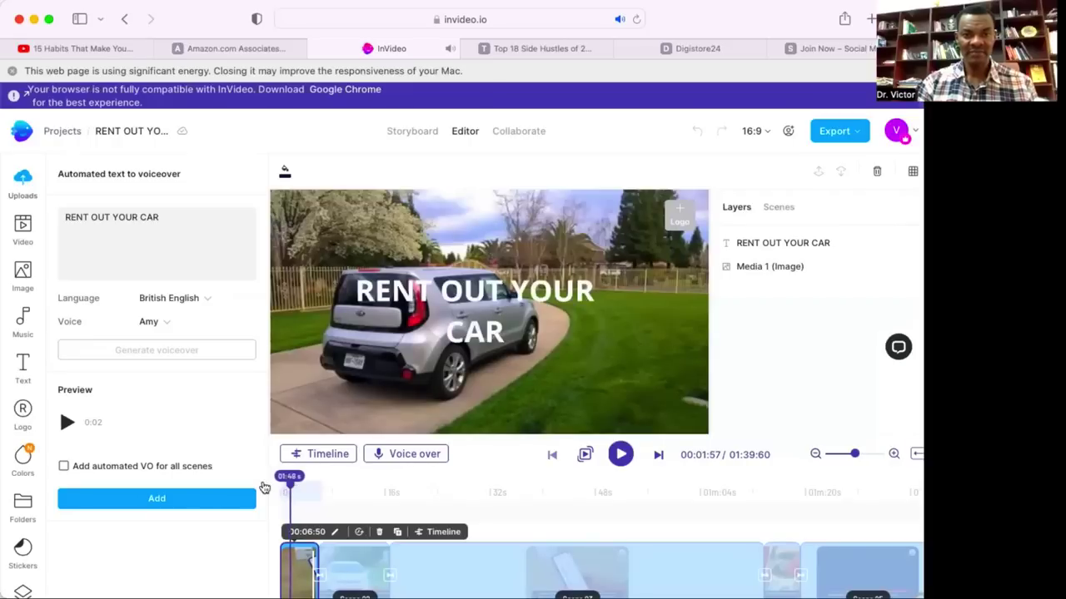
{"action": "left_click", "coordinate": [188, 499]}
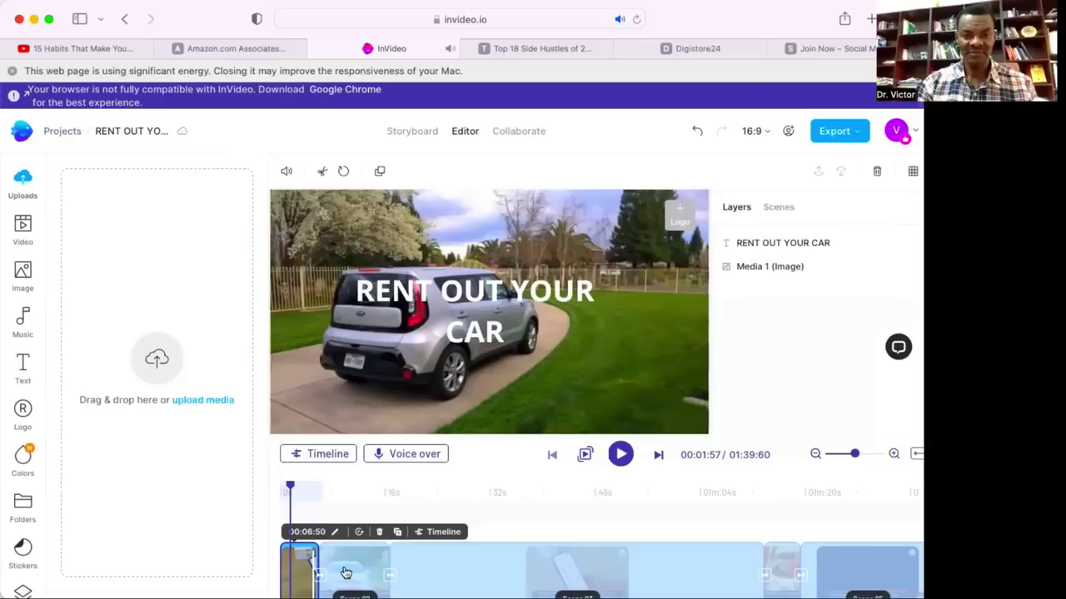
Change Scene 01's duration from 00:11:72 to 00:08:72, making the total 01:36:60.
{"action": "left_click_drag", "start_coordinate": [345, 573], "coordinate": [323, 537]}
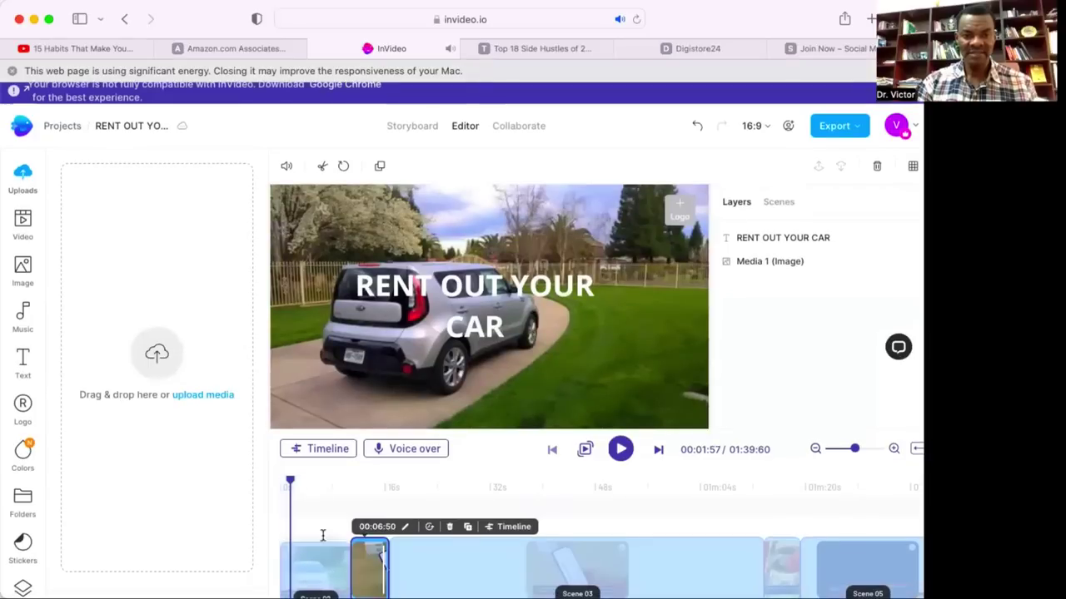
{"action": "left_click", "coordinate": [314, 568]}
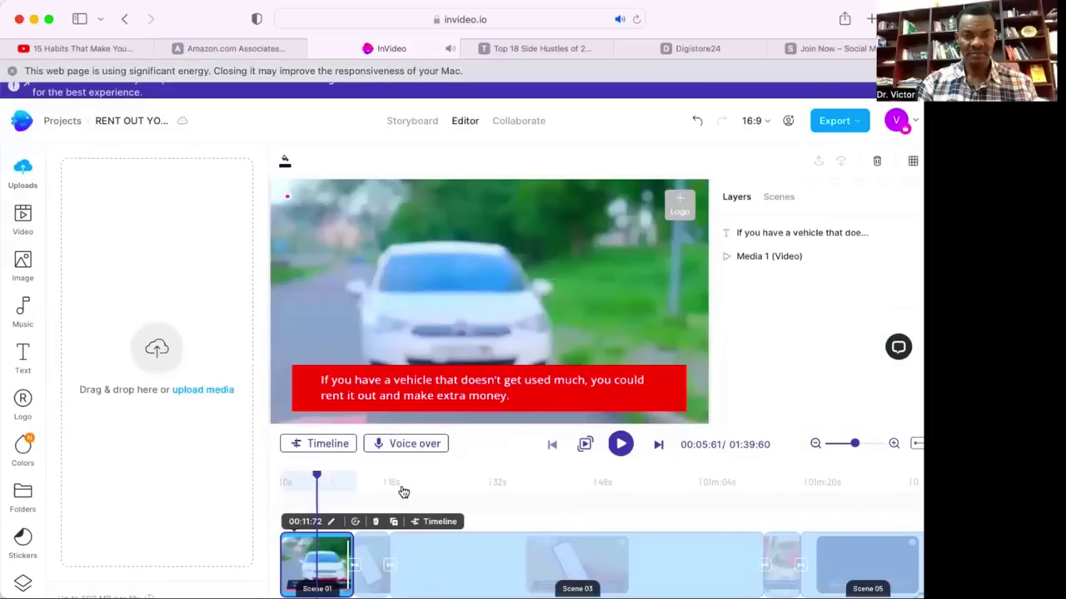
{"action": "left_click", "coordinate": [329, 523]}
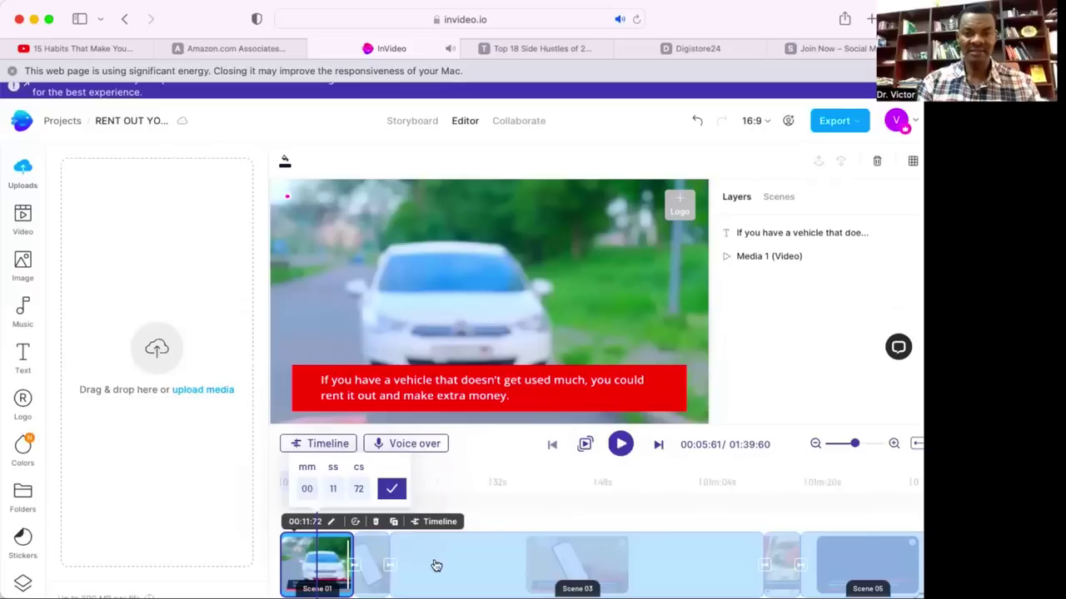
{"action": "key", "text": "BackSpace"}
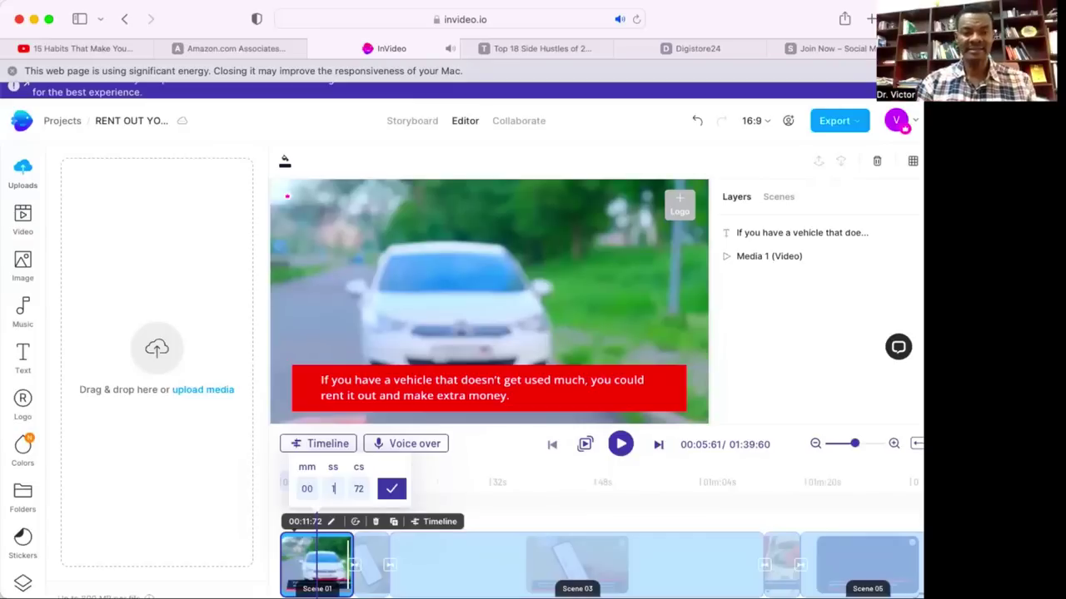
{"action": "type", "text": "08"}
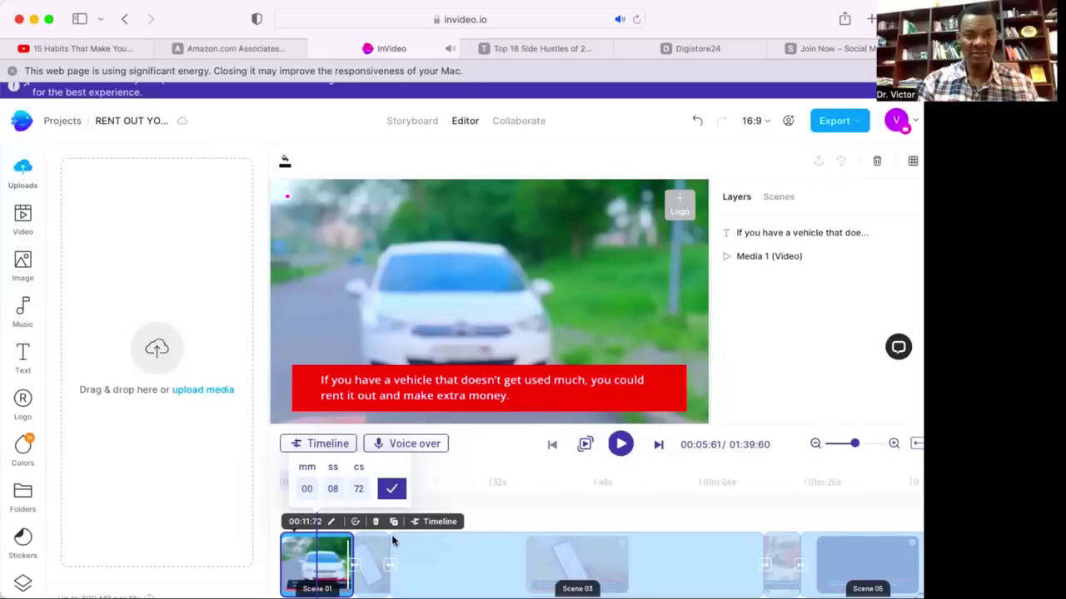
{"action": "left_click", "coordinate": [391, 489]}
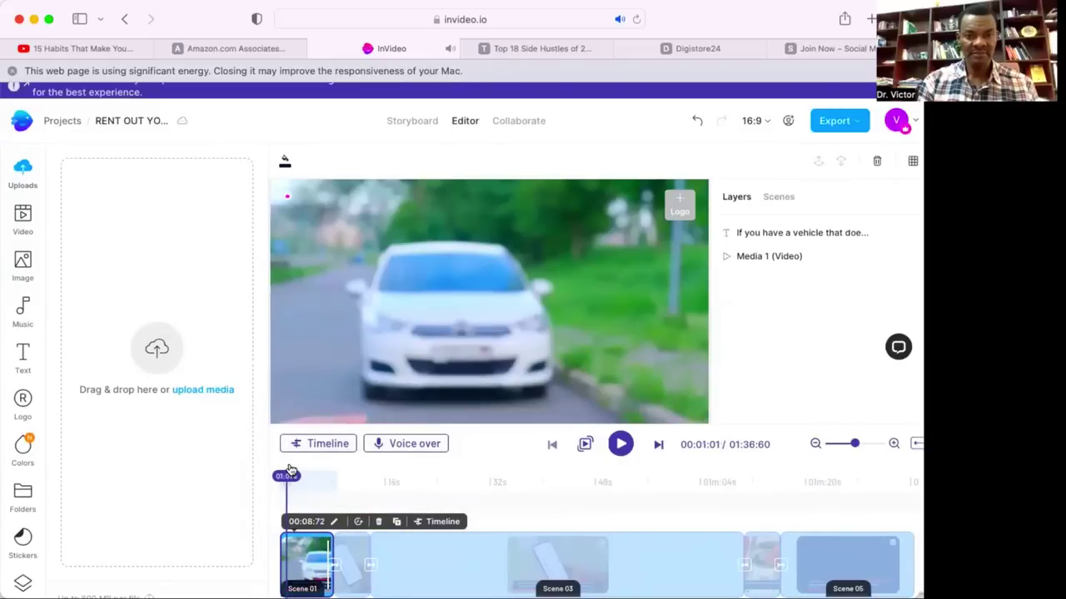
Replay the white-car opening scene from the start up to its caption, then open Voice over.
{"action": "left_click_drag", "start_coordinate": [289, 478], "coordinate": [309, 483]}
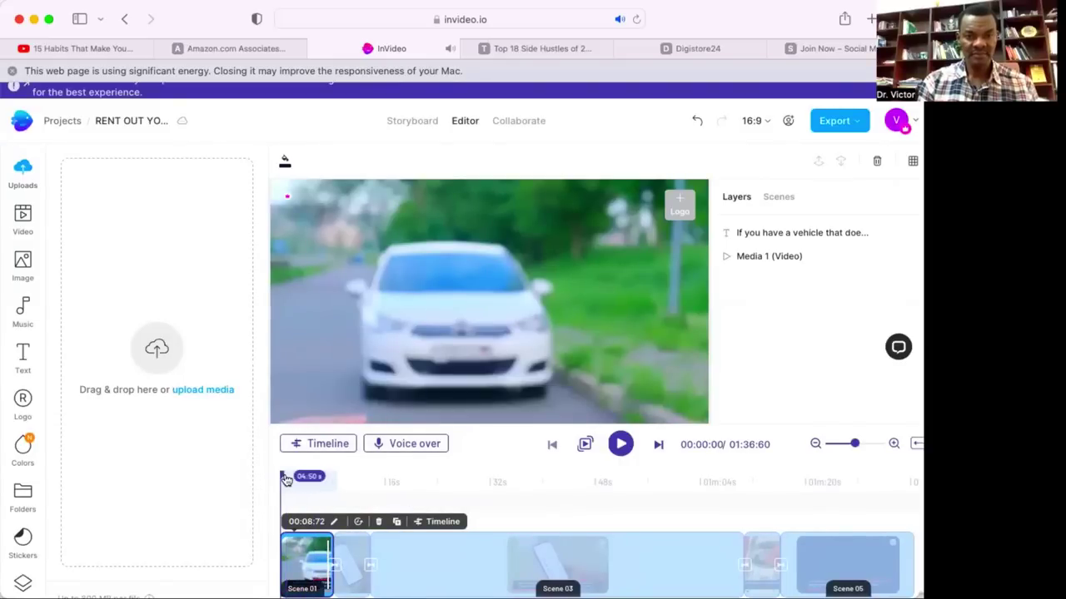
{"action": "left_click", "coordinate": [285, 480]}
{"action": "left_click_drag", "start_coordinate": [283, 482], "coordinate": [289, 482]}
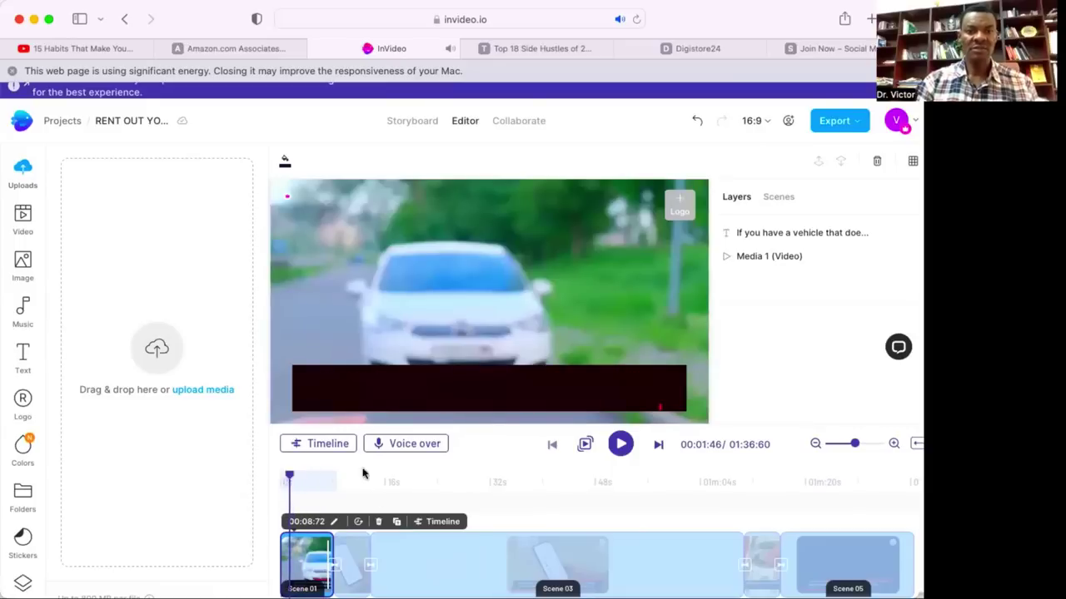
{"action": "left_click", "coordinate": [405, 446]}
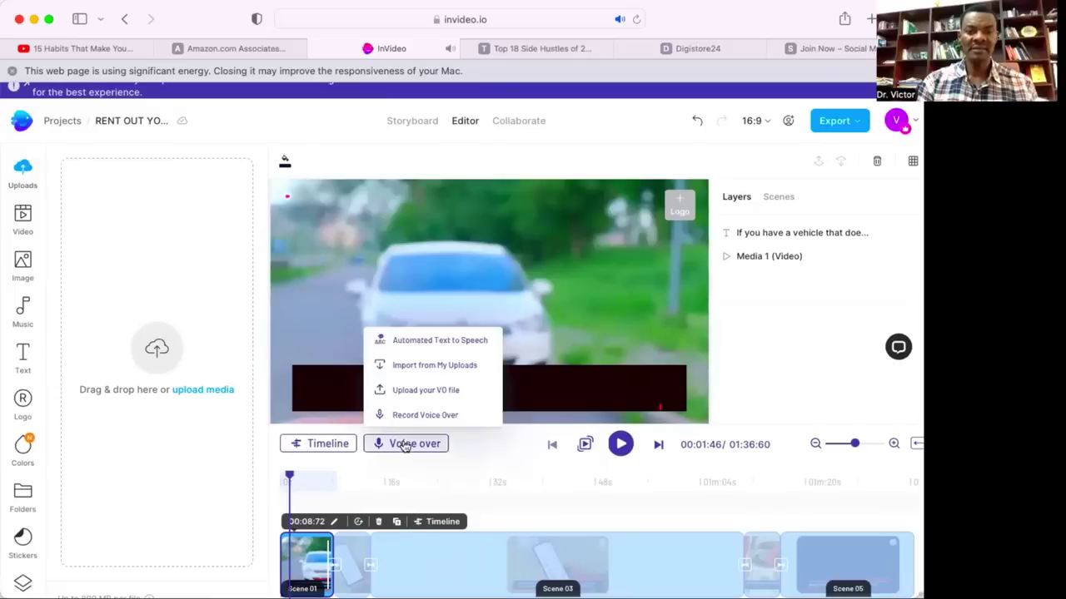
Generate a 0:05 British English Amy text-to-speech voiceover of the opening vehicle-rental caption and add it.
{"action": "left_click", "coordinate": [423, 345]}
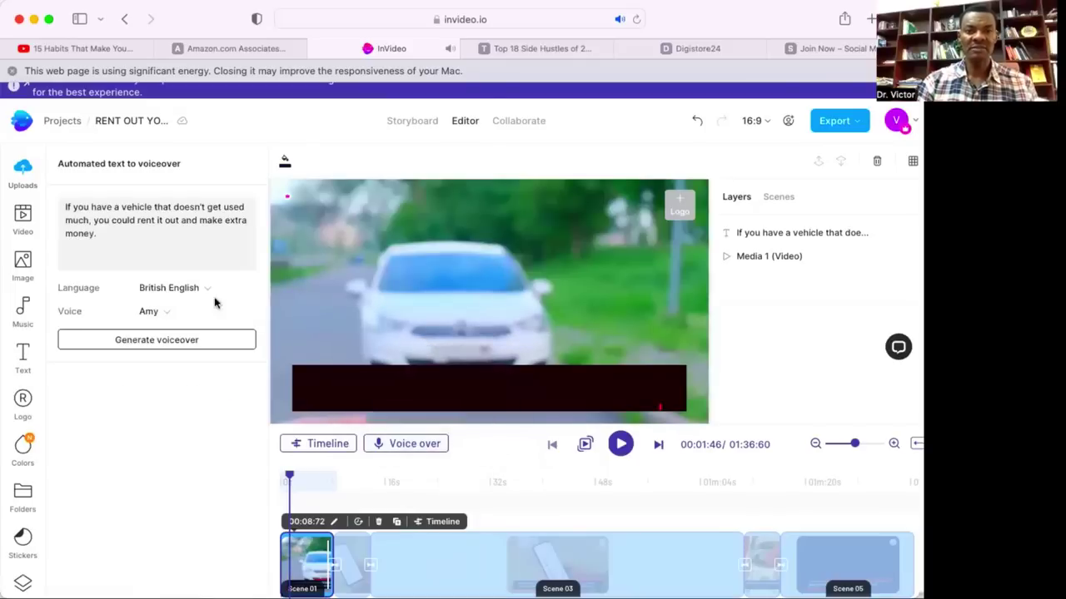
{"action": "left_click", "coordinate": [156, 341]}
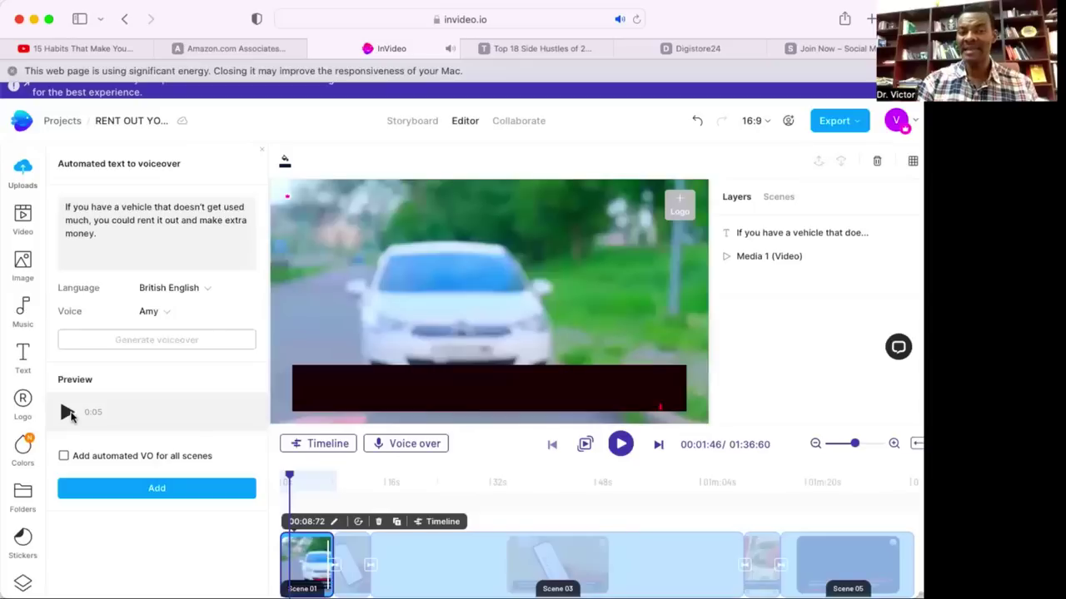
{"action": "left_click", "coordinate": [155, 490]}
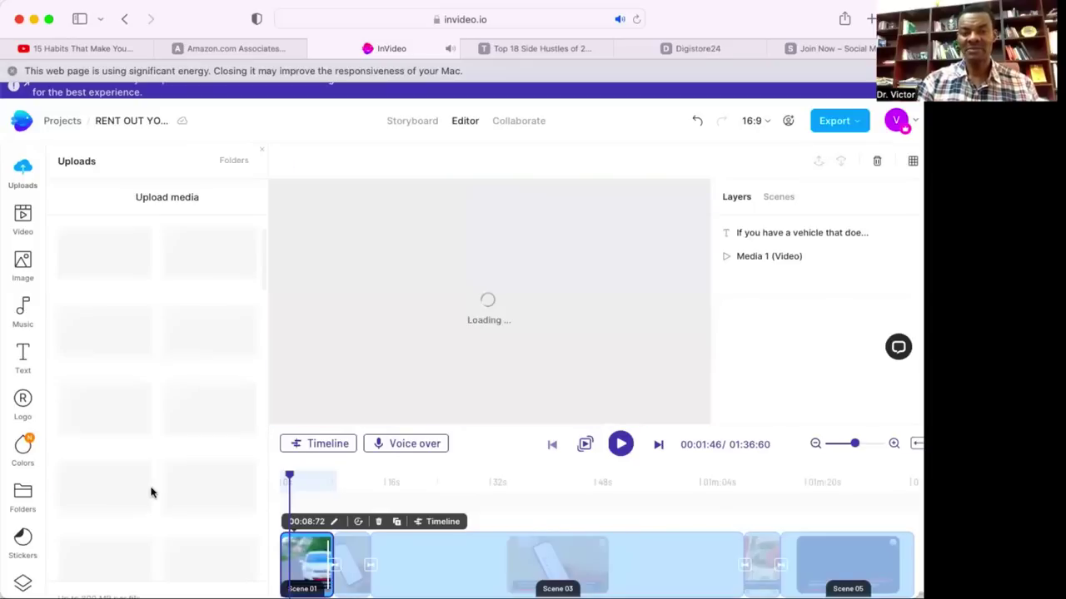
Drag the RENT OUT YOUR CAR title scene ahead of the caption scene so it plays first.
{"action": "left_click", "coordinate": [353, 556]}
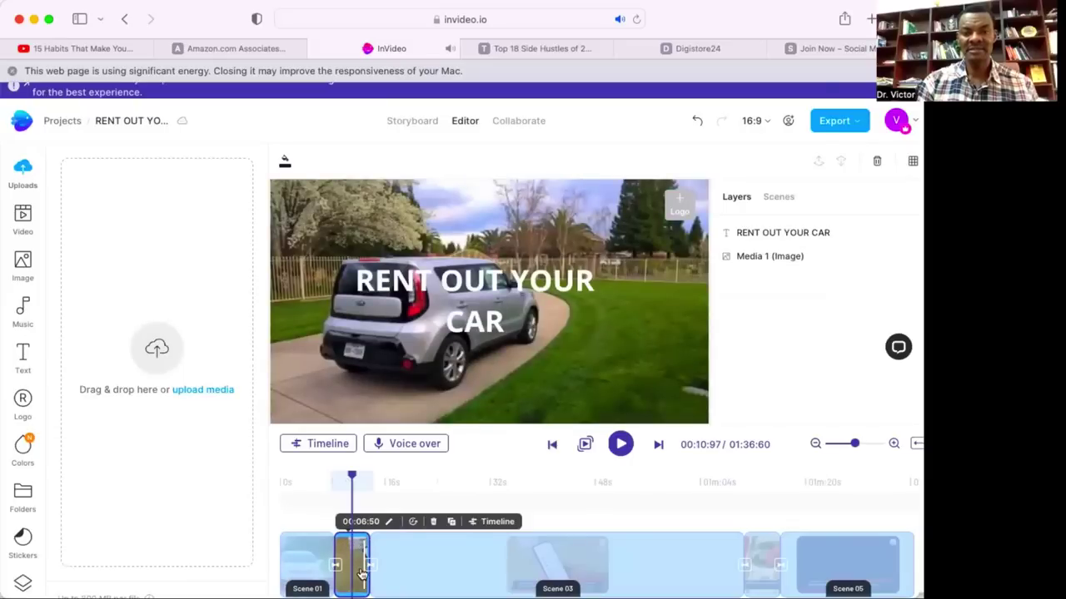
{"action": "left_click_drag", "start_coordinate": [363, 574], "coordinate": [296, 523]}
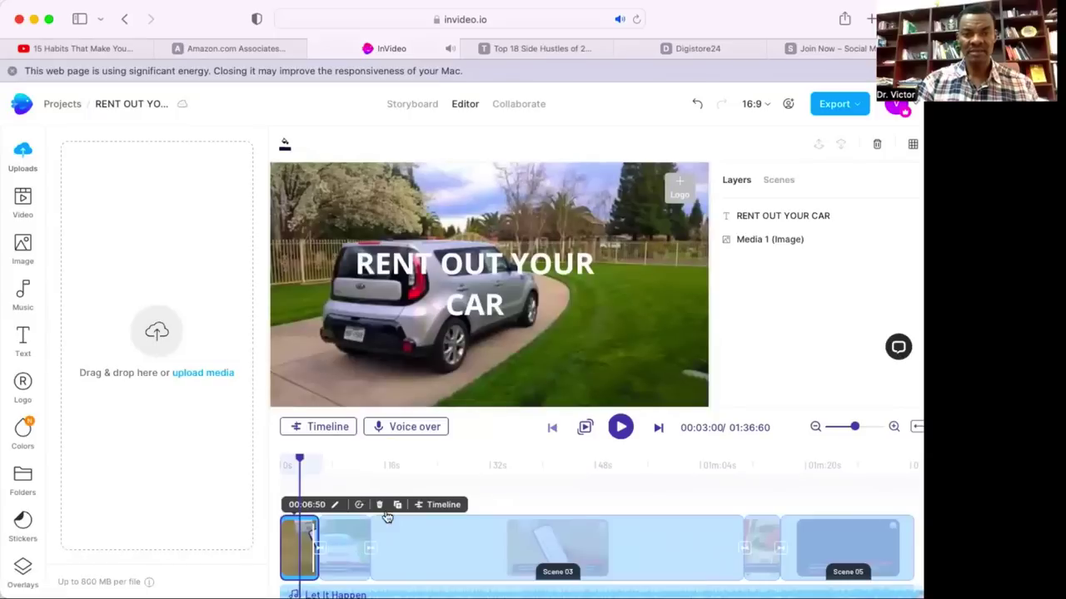
{"action": "left_click", "coordinate": [348, 542]}
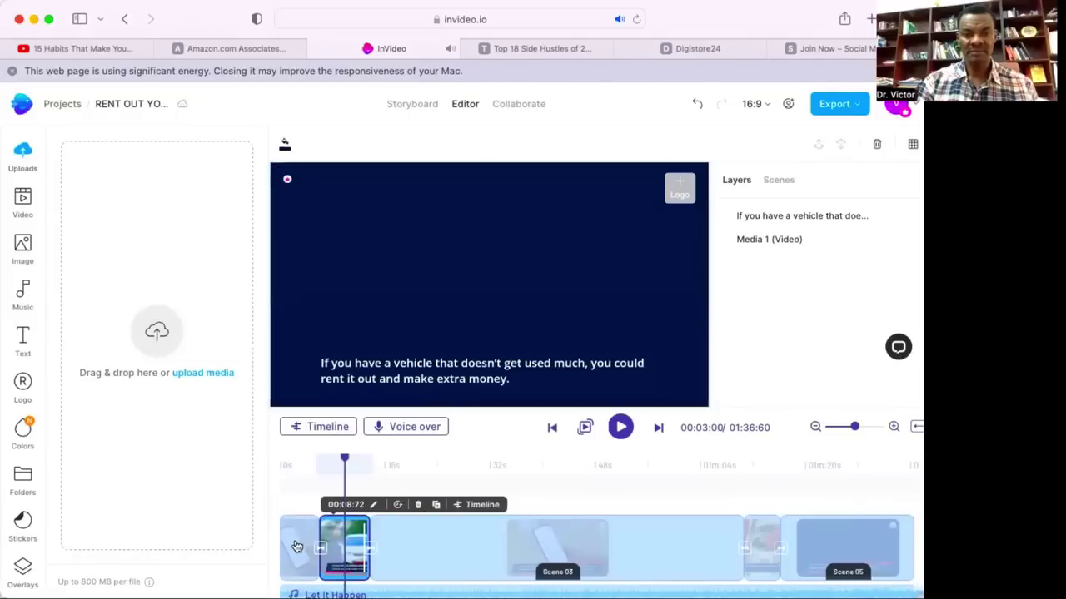
{"action": "left_click", "coordinate": [297, 546]}
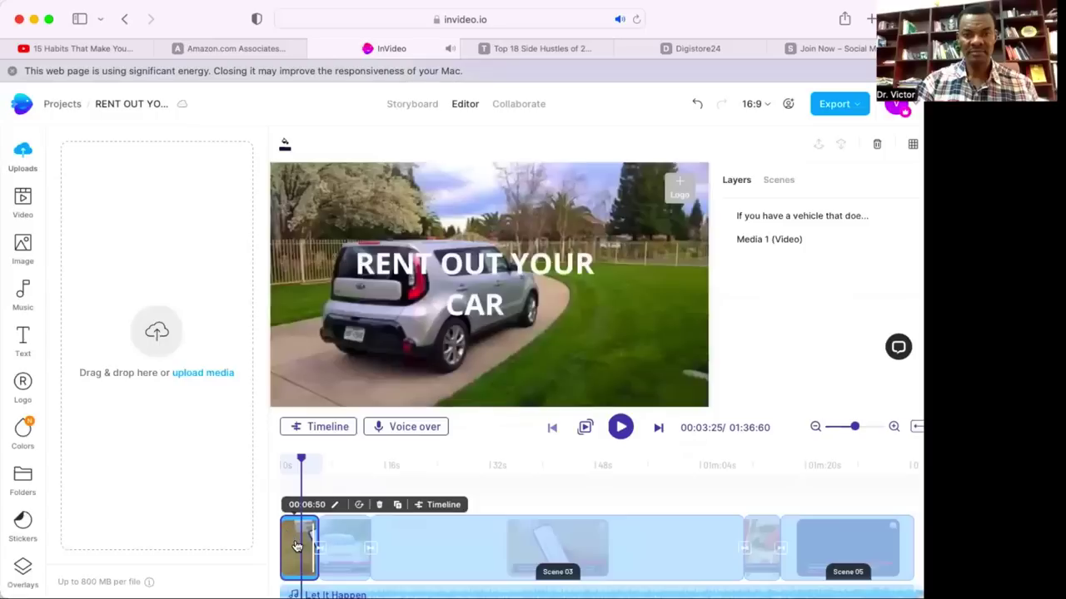
Trim the title scene from 00:06:50 to 00:04:50, bringing the video to 01:34:60.
{"action": "left_click", "coordinate": [336, 506]}
{"action": "left_click", "coordinate": [335, 471]}
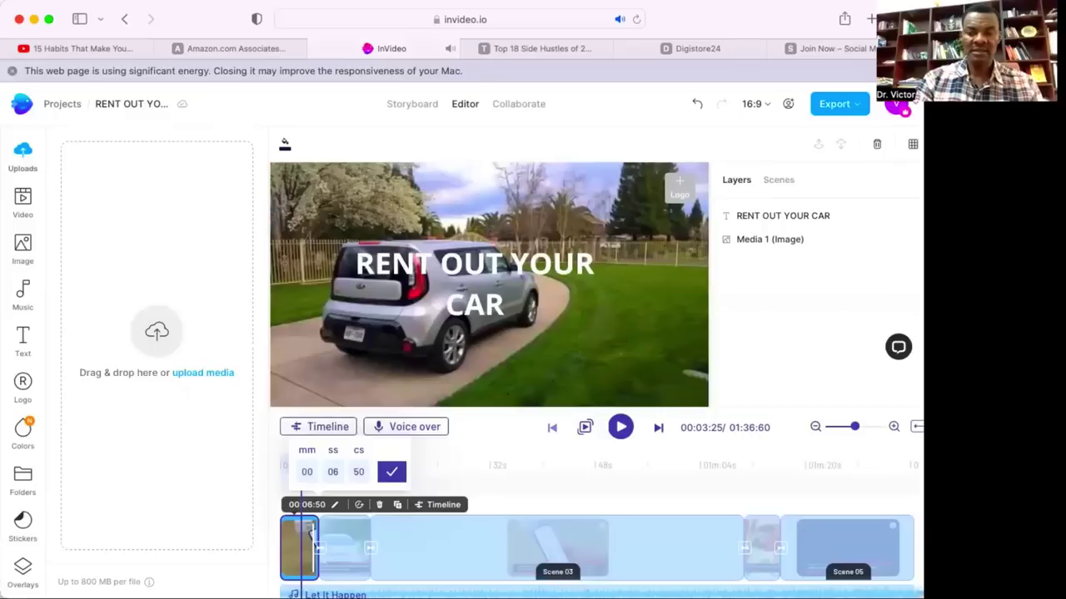
{"action": "key", "text": "BackSpace"}
{"action": "type", "text": "4"}
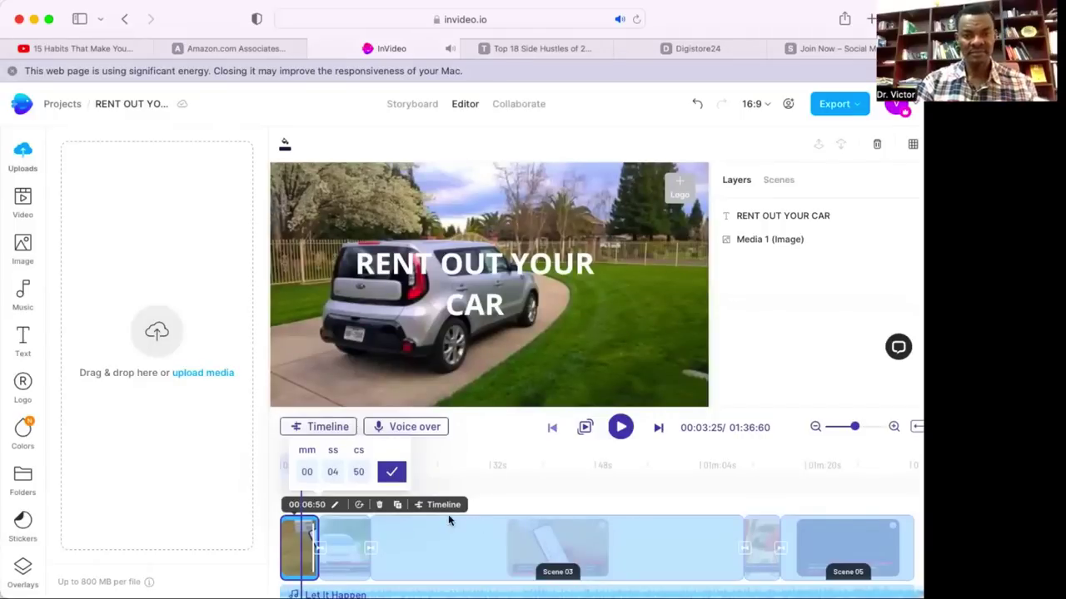
{"action": "key", "text": "Return"}
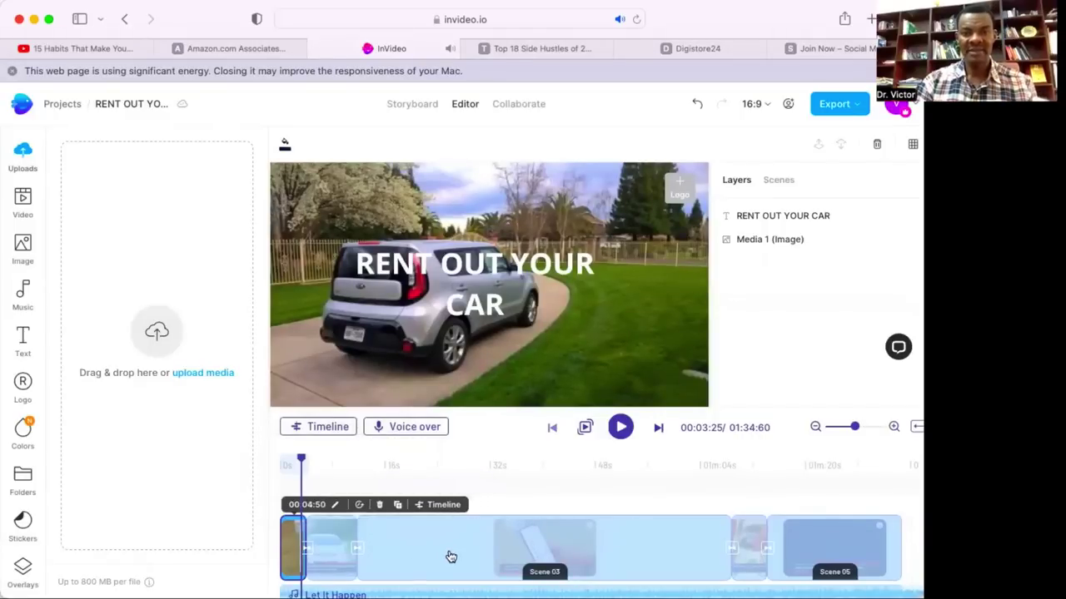
{"action": "left_click", "coordinate": [451, 556]}
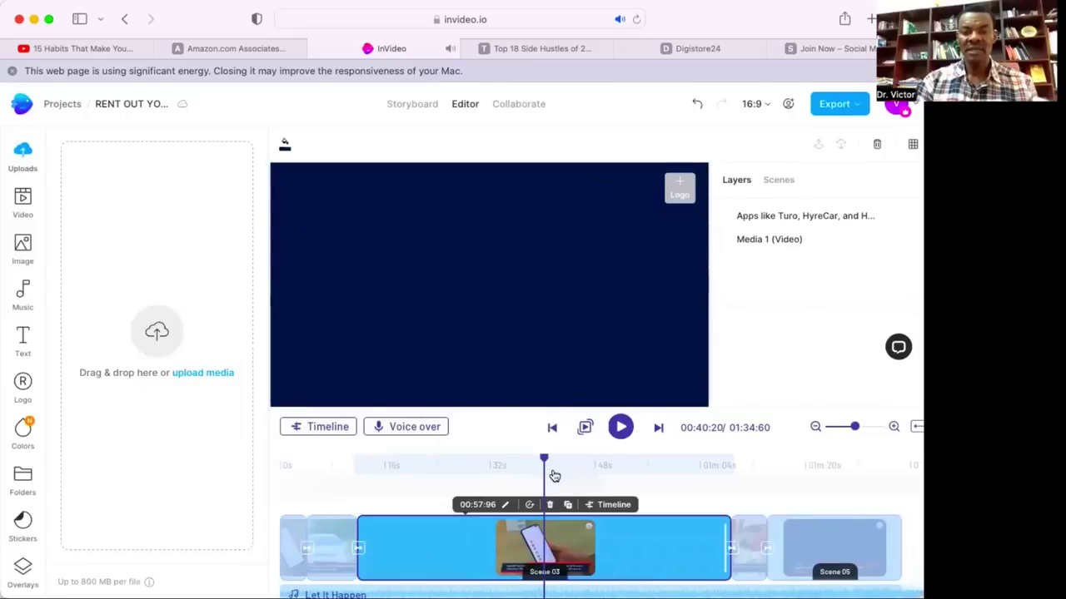
Generate an automated text-to-speech voiceover from the phone-app scene's caption.
{"action": "left_click_drag", "start_coordinate": [547, 466], "coordinate": [391, 457]}
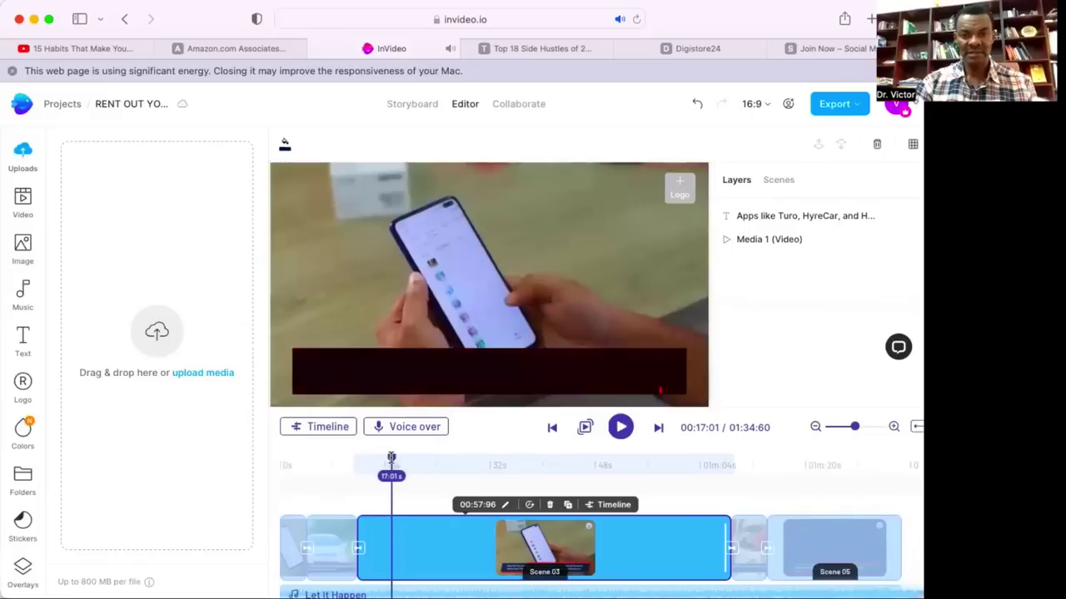
{"action": "left_click", "coordinate": [419, 428]}
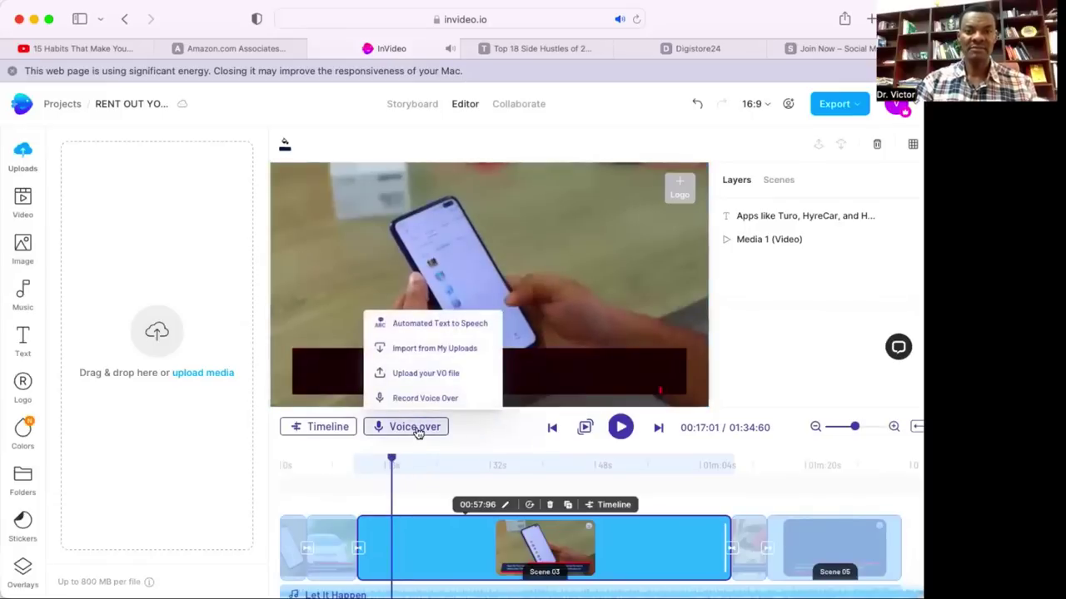
{"action": "left_click", "coordinate": [428, 324]}
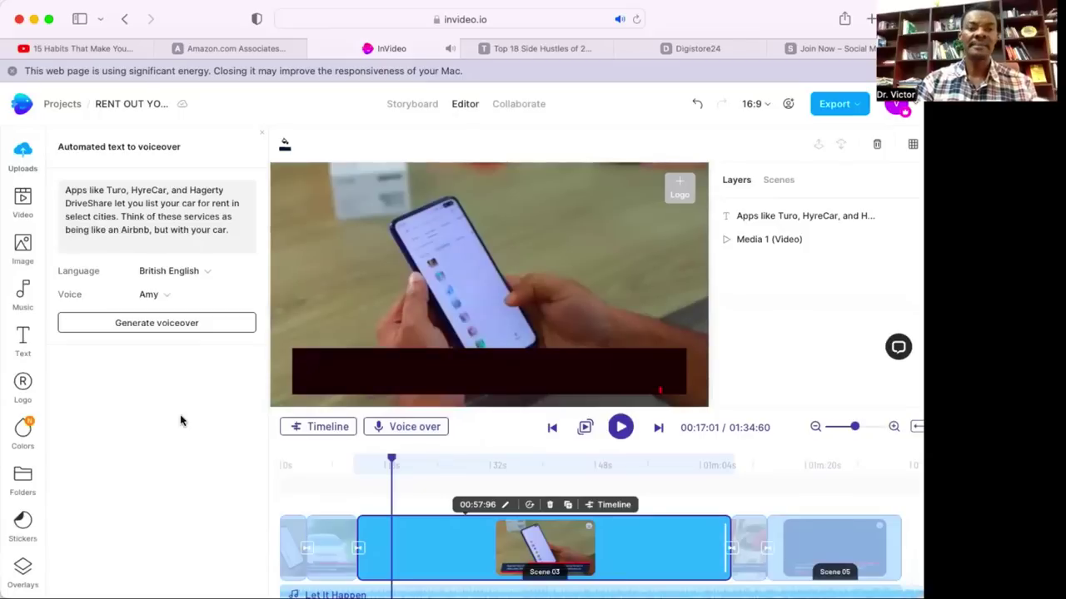
{"action": "left_click", "coordinate": [166, 330]}
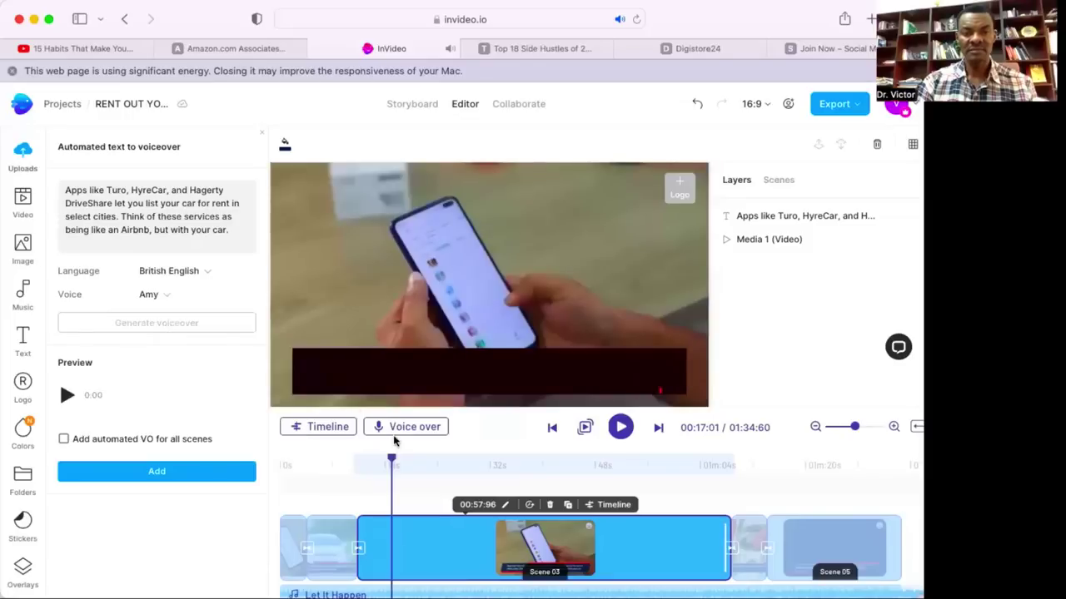
Set the phone-app scene's duration to 00:09:96.
{"action": "left_click", "coordinate": [504, 506]}
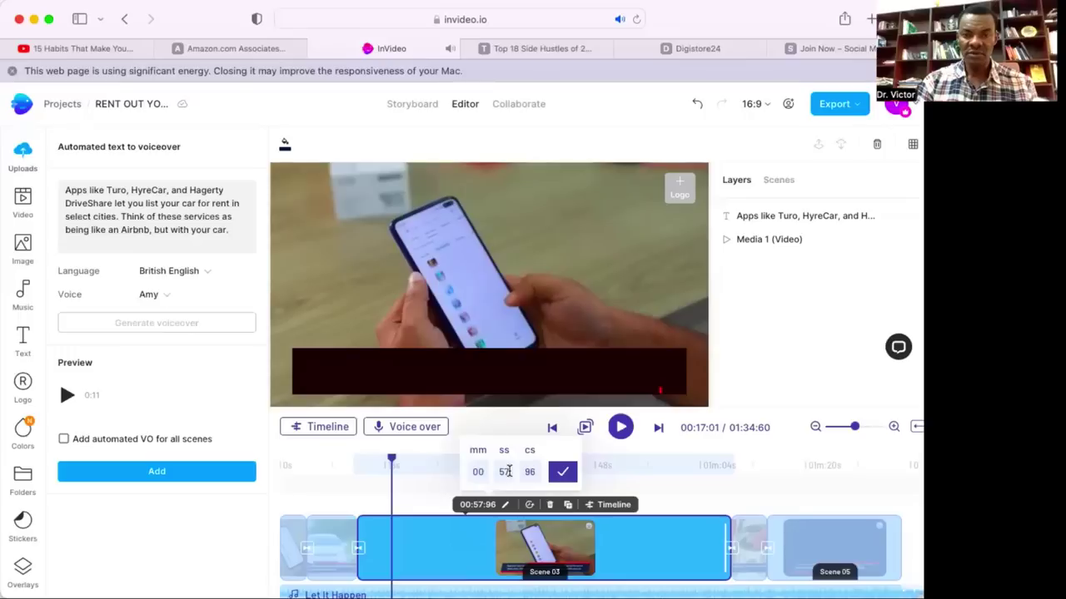
{"action": "left_click", "coordinate": [507, 472]}
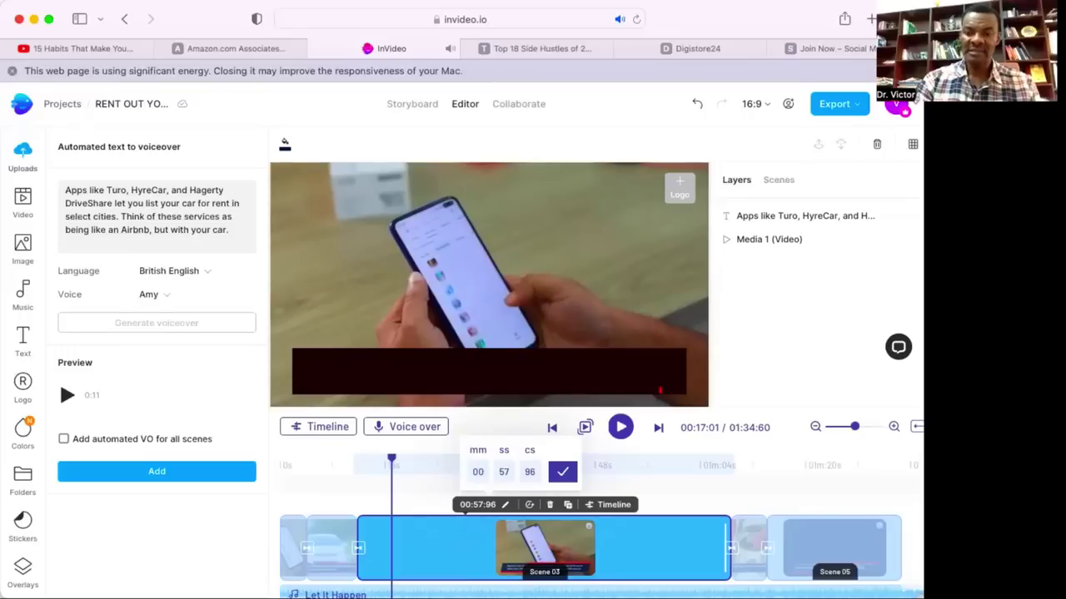
{"action": "key", "text": "BackSpace"}
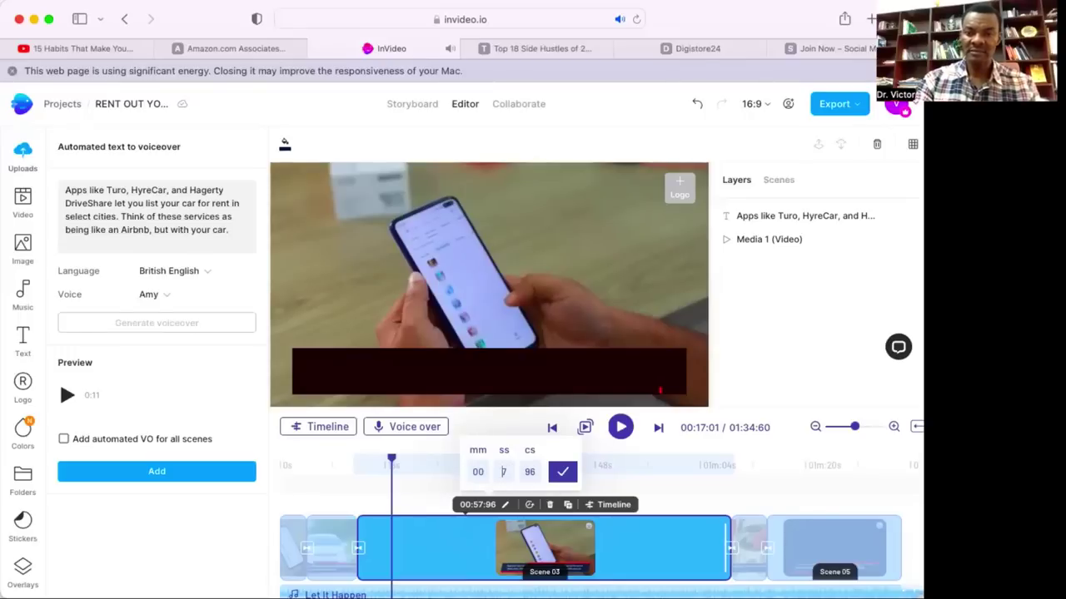
{"action": "type", "text": "0"}
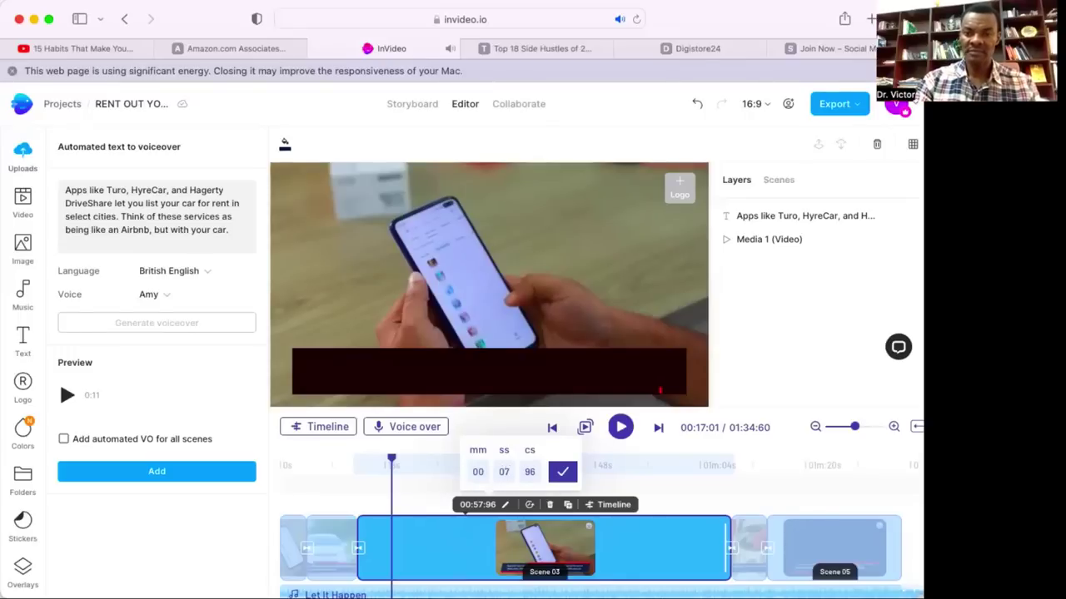
{"action": "key", "text": "BackSpace"}
{"action": "type", "text": "9"}
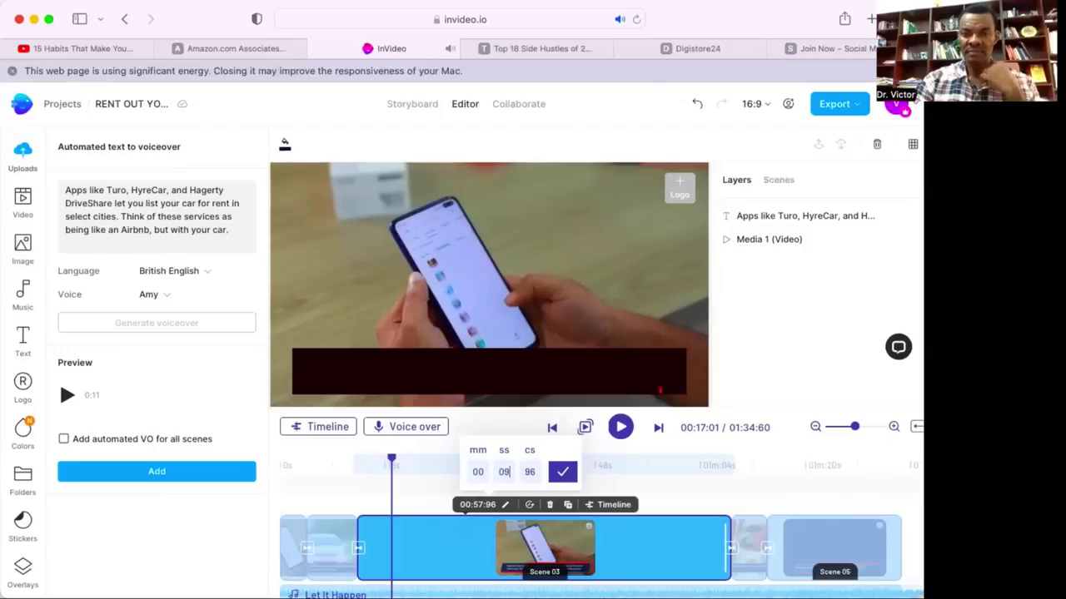
{"action": "left_click", "coordinate": [564, 473]}
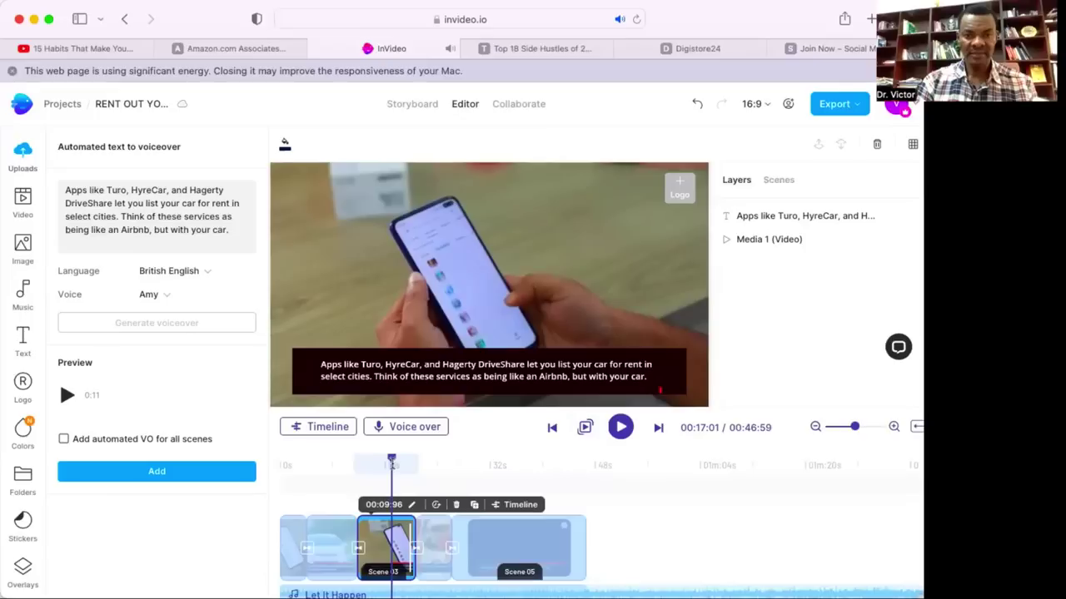
Add the Amy British English voiceover to scene 3, then select the short Scene 04 clip.
{"action": "left_click", "coordinate": [359, 463]}
{"action": "mouse_move", "coordinate": [340, 456]}
{"action": "left_mouse_down"}
{"action": "mouse_move", "coordinate": [372, 458]}
{"action": "mouse_move", "coordinate": [359, 456]}
{"action": "left_mouse_up"}
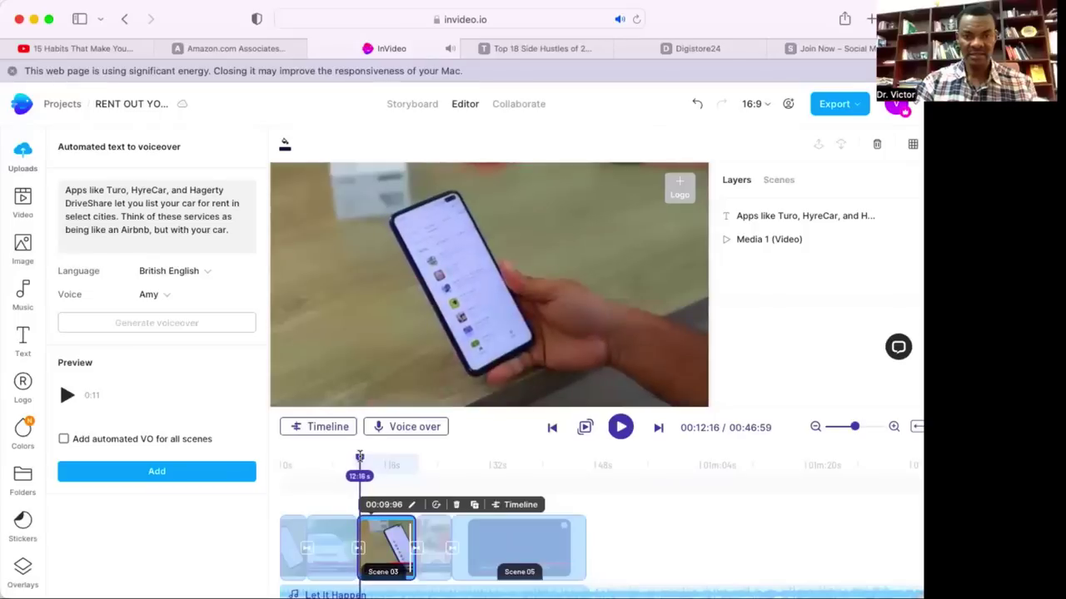
{"action": "left_click", "coordinate": [219, 477]}
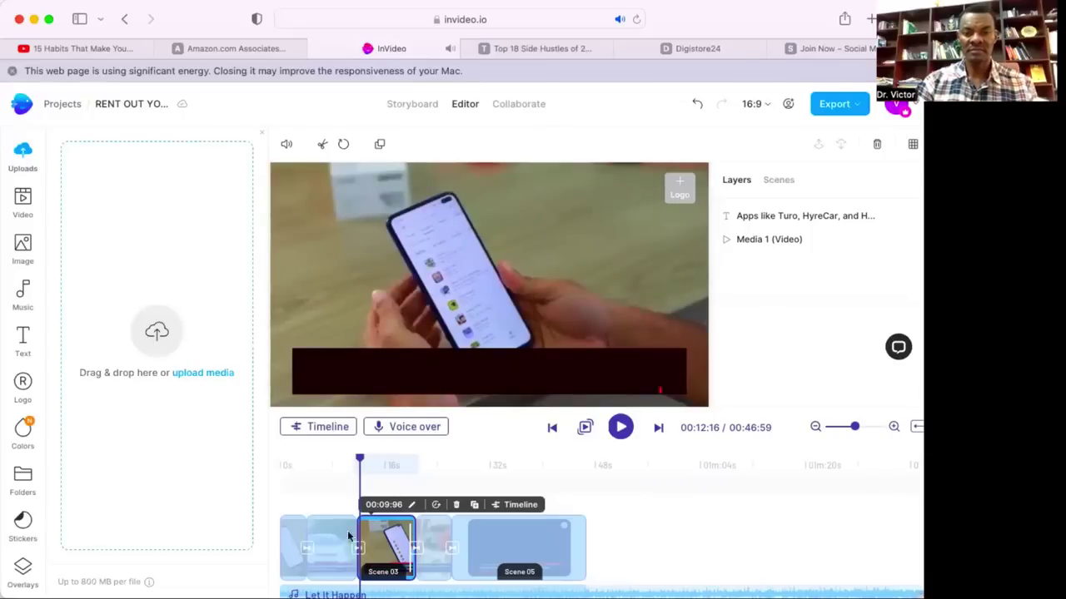
{"action": "left_click", "coordinate": [437, 539]}
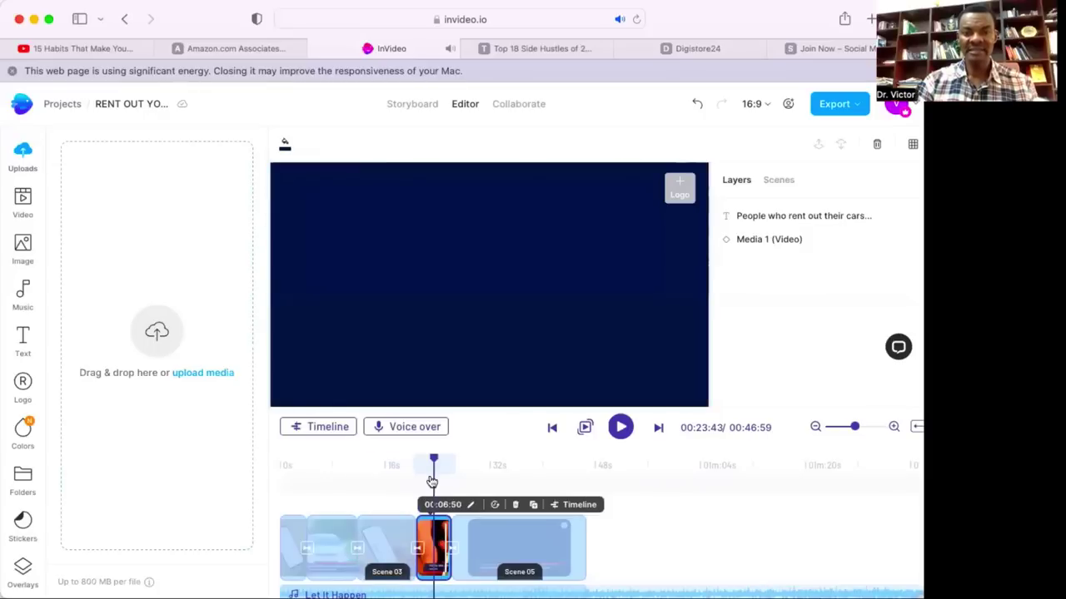
Generate an automated British English (Amy) voiceover from scene 4's $400-per-car caption.
{"action": "left_click", "coordinate": [414, 427]}
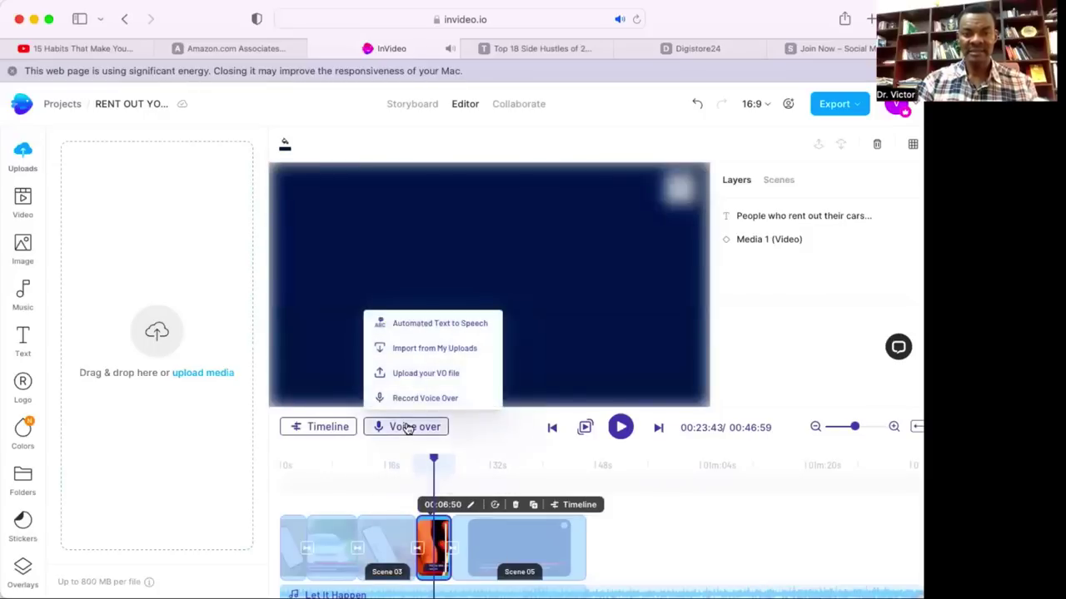
{"action": "left_click", "coordinate": [408, 428]}
{"action": "left_click", "coordinate": [421, 429]}
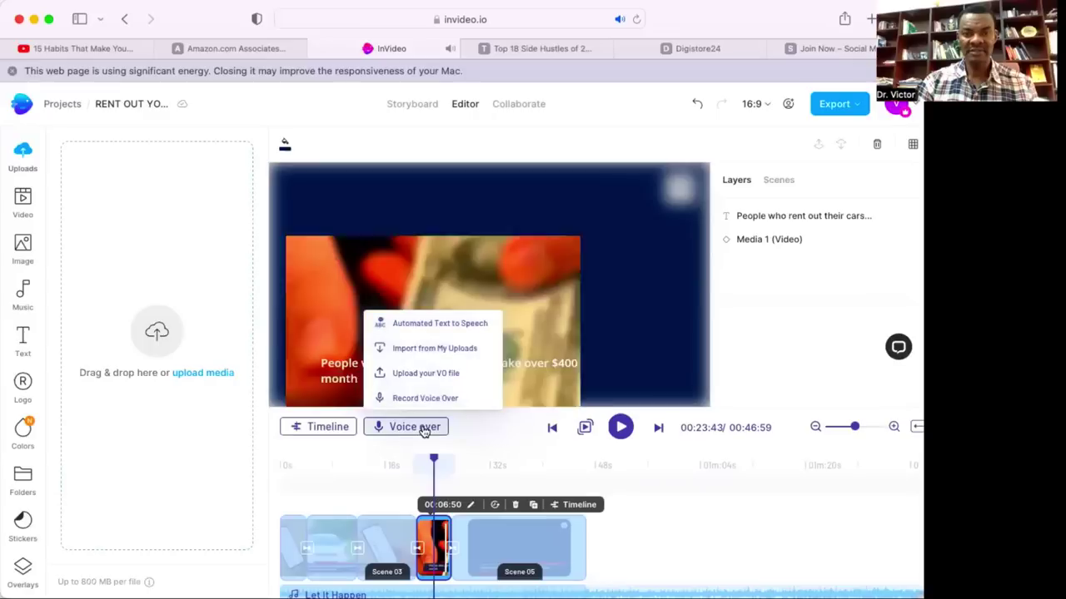
{"action": "left_click", "coordinate": [430, 327]}
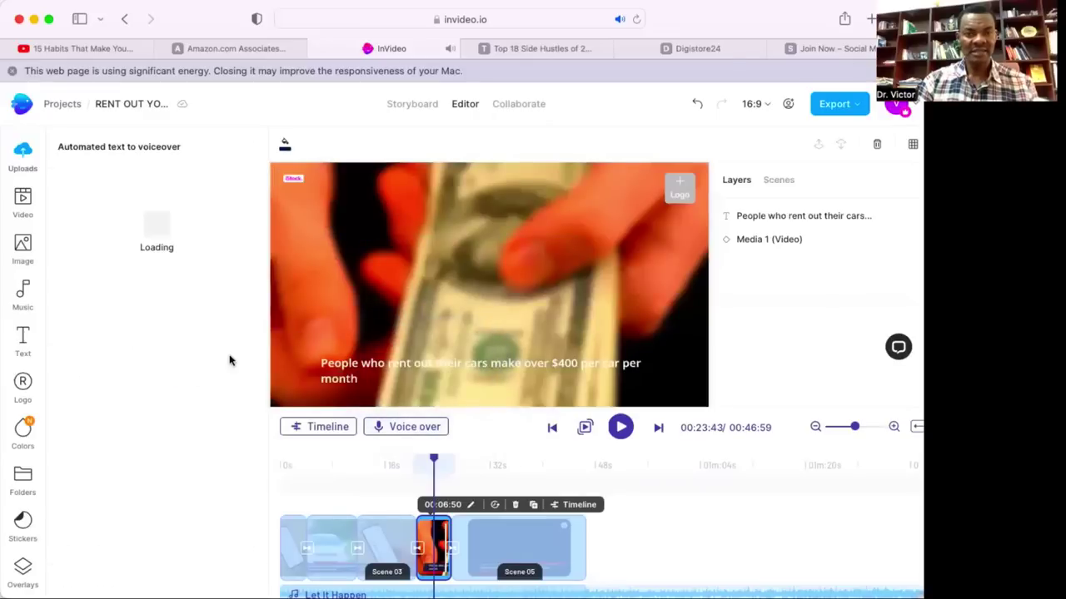
{"action": "left_click", "coordinate": [152, 324]}
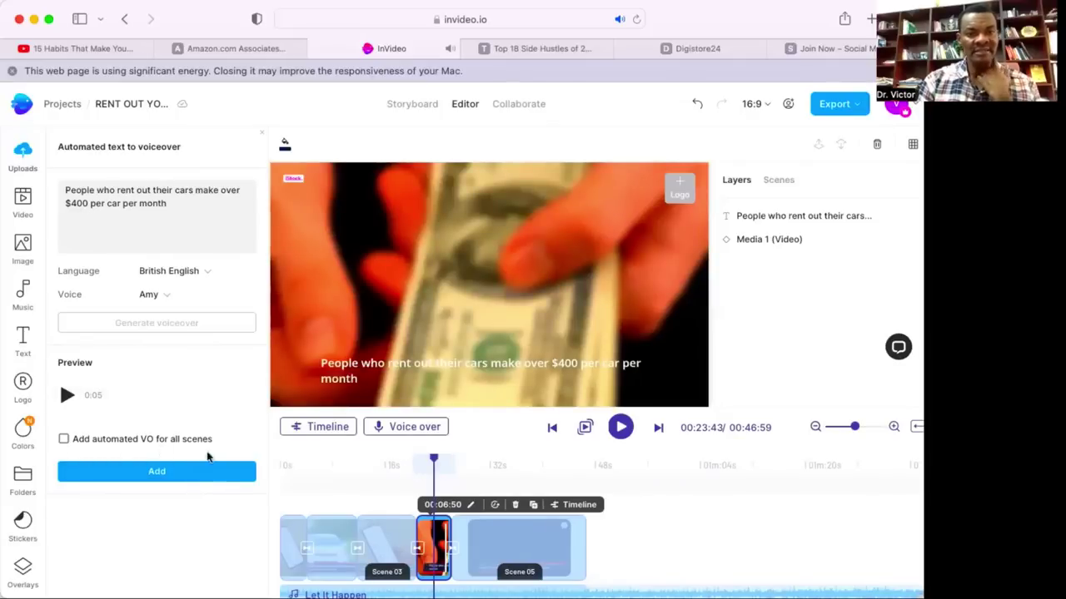
Shorten scene 4 to 00:04:50 and add the generated voiceover to it.
{"action": "left_click", "coordinate": [469, 505]}
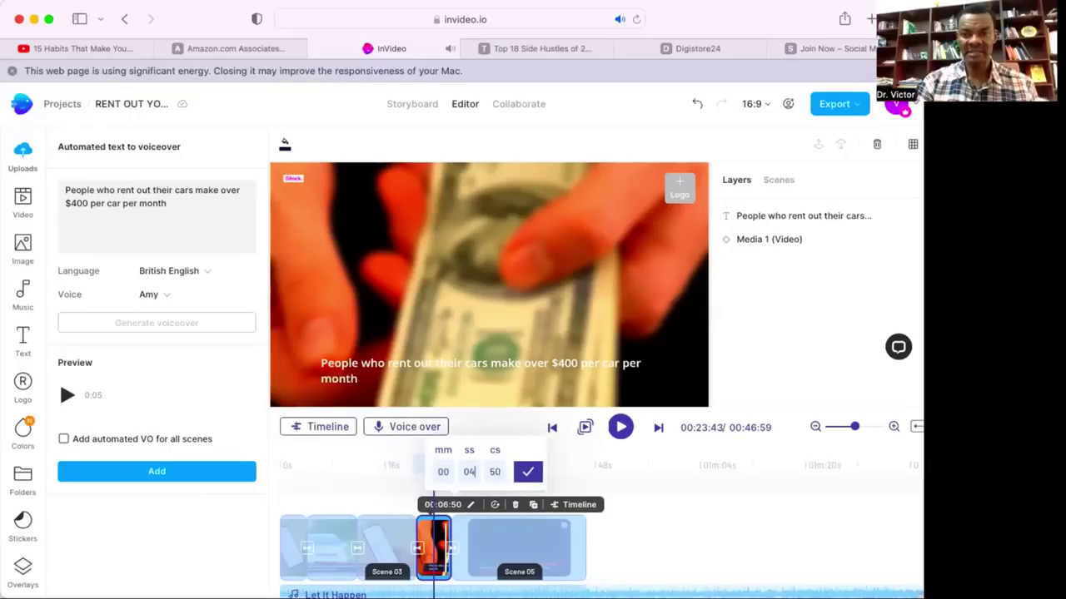
{"action": "left_click", "coordinate": [527, 474]}
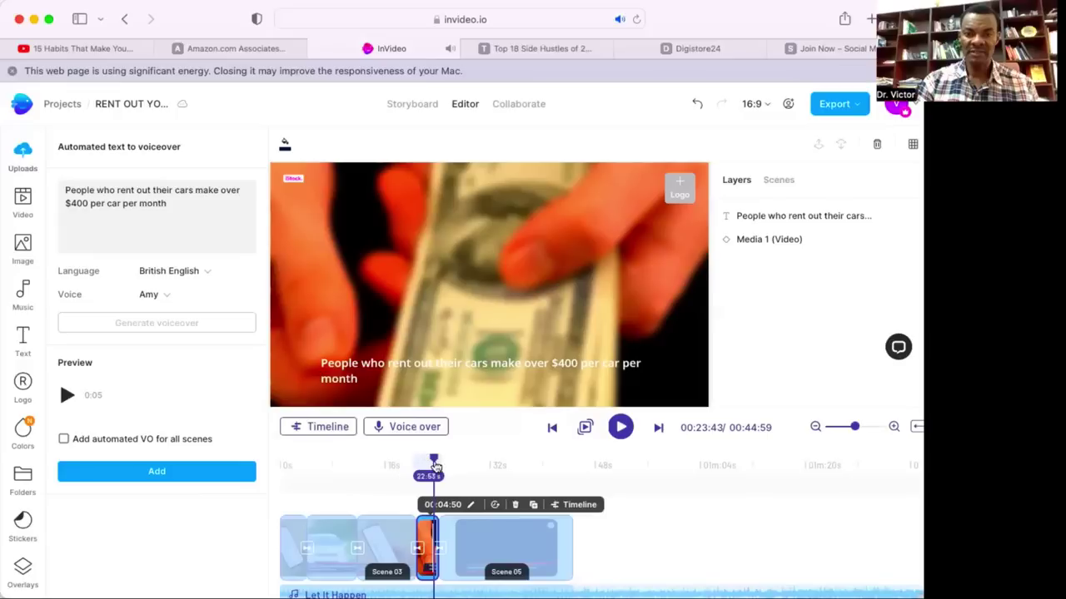
{"action": "mouse_move", "coordinate": [412, 457]}
{"action": "left_mouse_down"}
{"action": "mouse_move", "coordinate": [435, 457]}
{"action": "mouse_move", "coordinate": [425, 457]}
{"action": "left_mouse_up"}
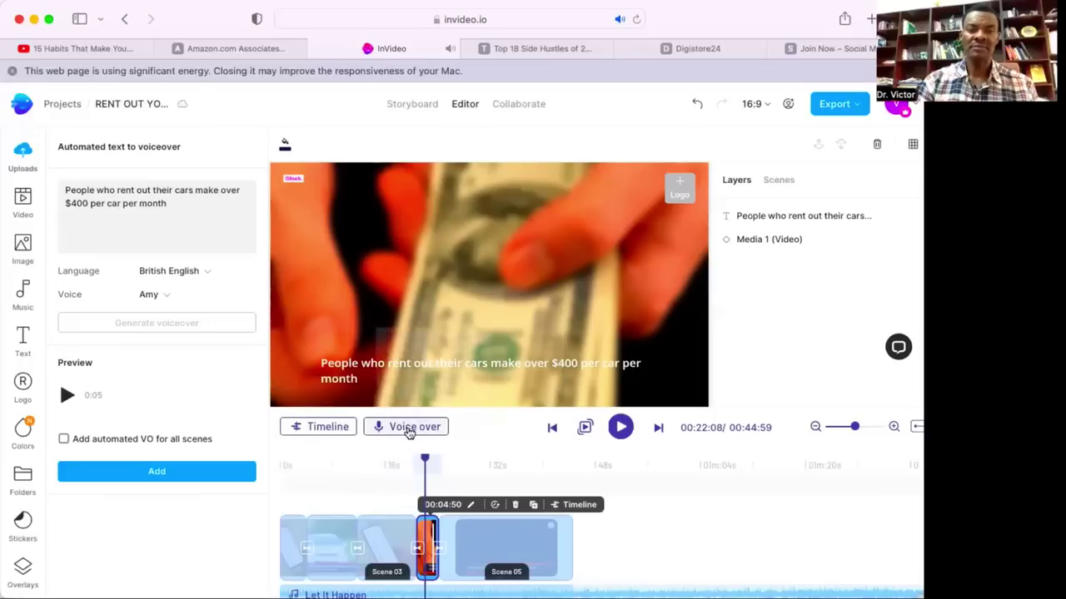
{"action": "left_click", "coordinate": [411, 427]}
{"action": "left_click", "coordinate": [184, 470]}
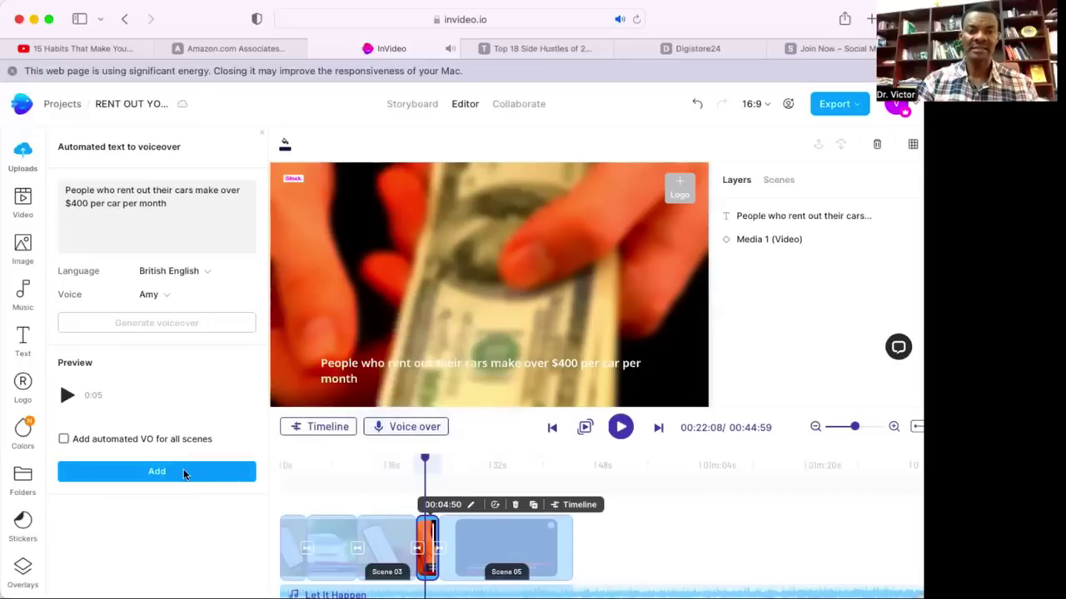
{"action": "left_click", "coordinate": [183, 470]}
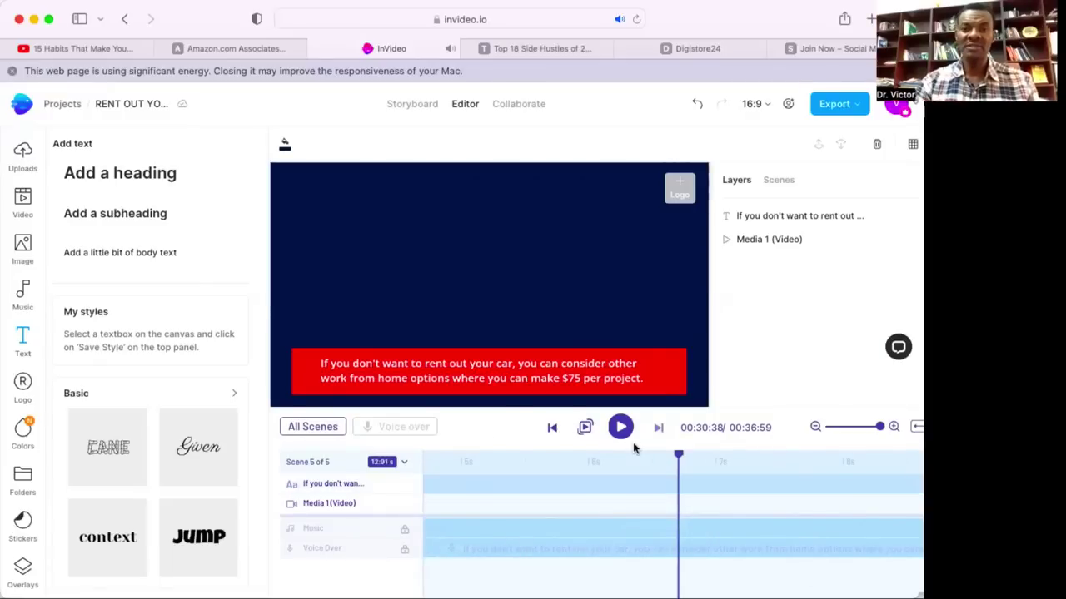
Preview the video through to the end, then bring up the Music library.
{"action": "left_click", "coordinate": [623, 429]}
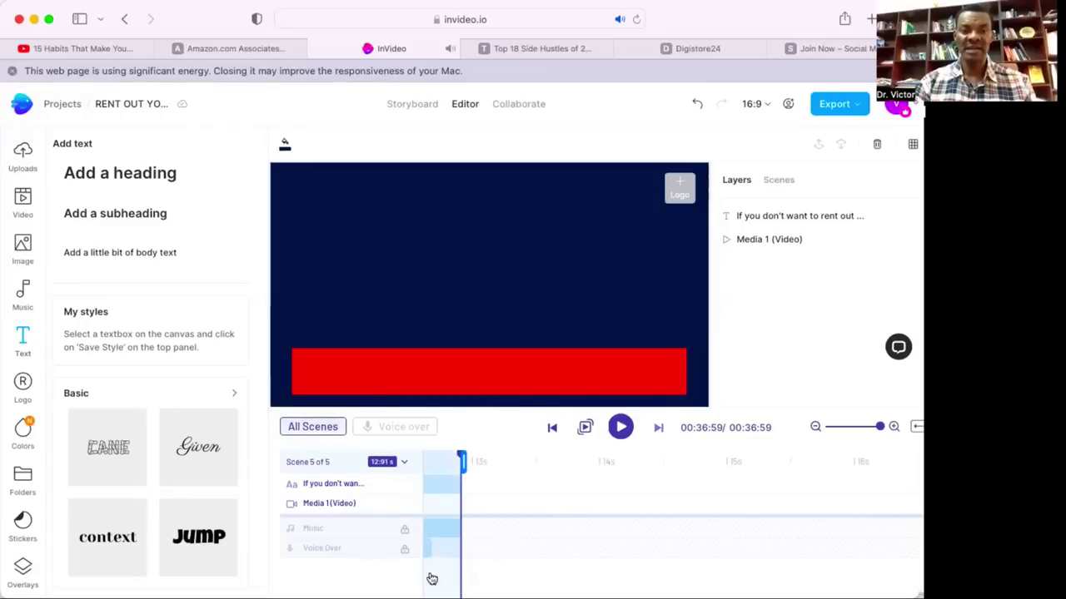
{"action": "left_click", "coordinate": [22, 296]}
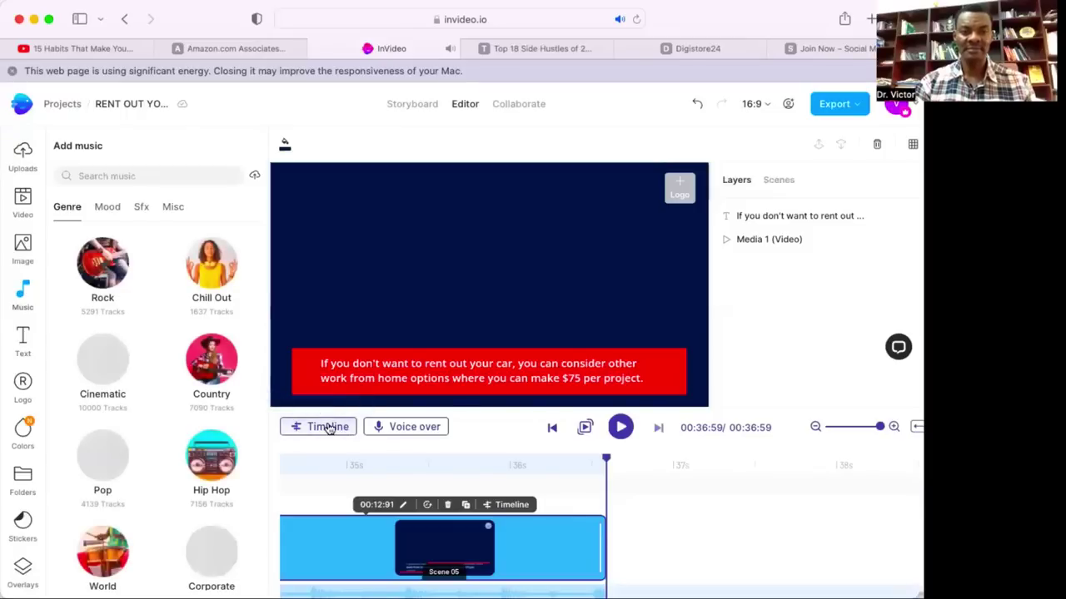
Toggle the timeline to layered view and back, then close the music library panel.
{"action": "left_click", "coordinate": [328, 427]}
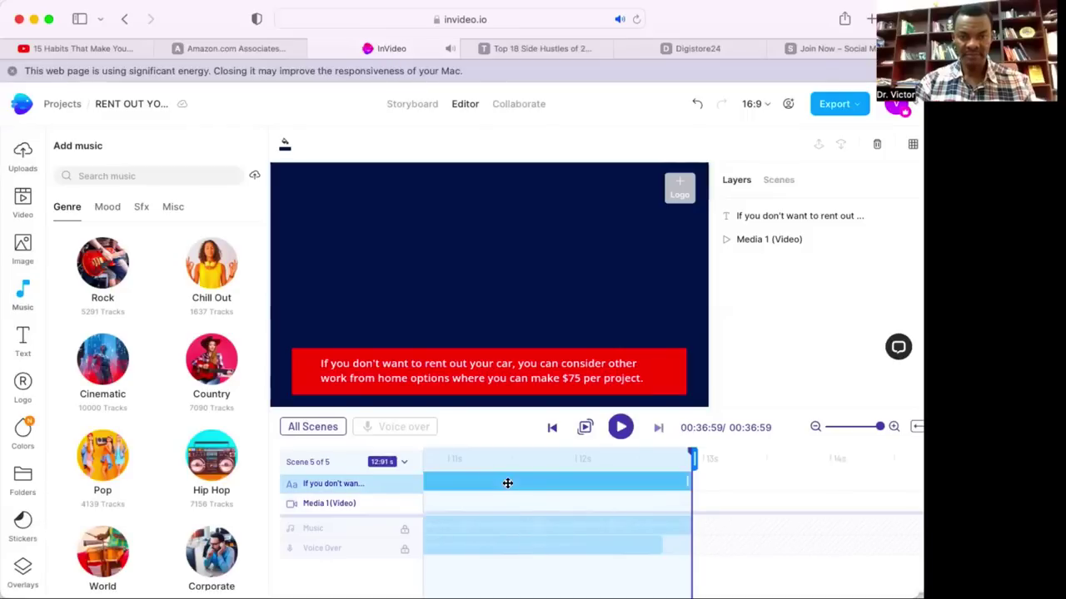
{"action": "left_click", "coordinate": [315, 427]}
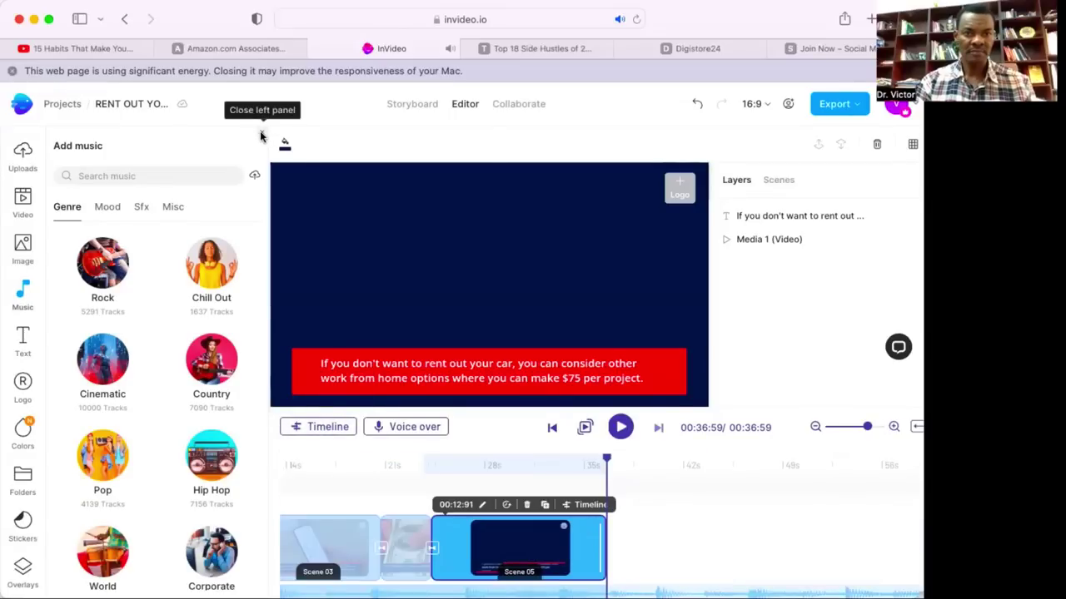
{"action": "left_click", "coordinate": [376, 302]}
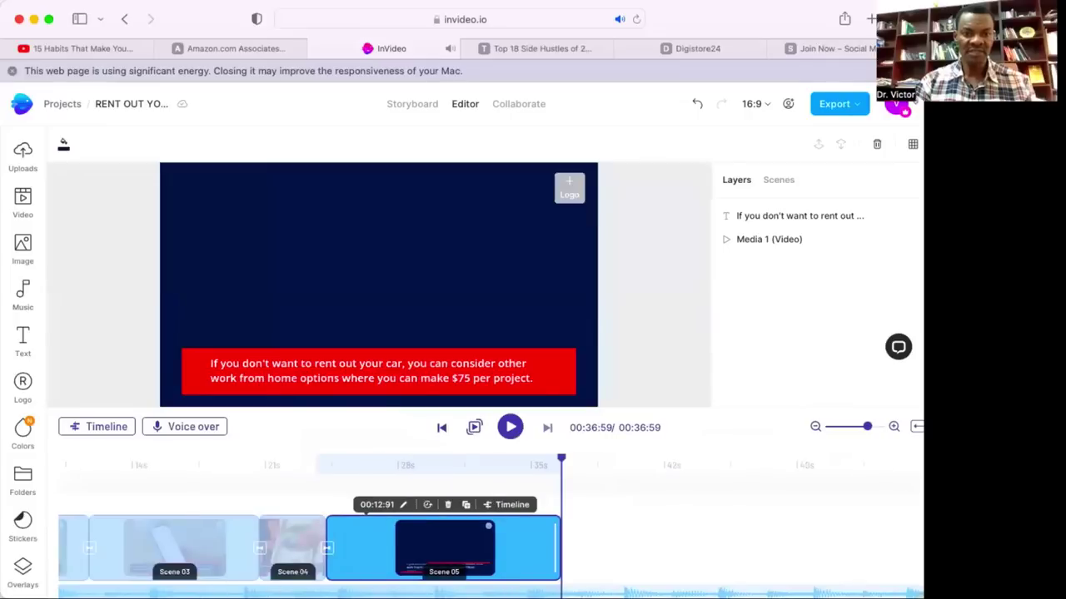
{"action": "scroll", "coordinate": [300, 542], "scroll_direction": "left", "scroll_amount": 5}
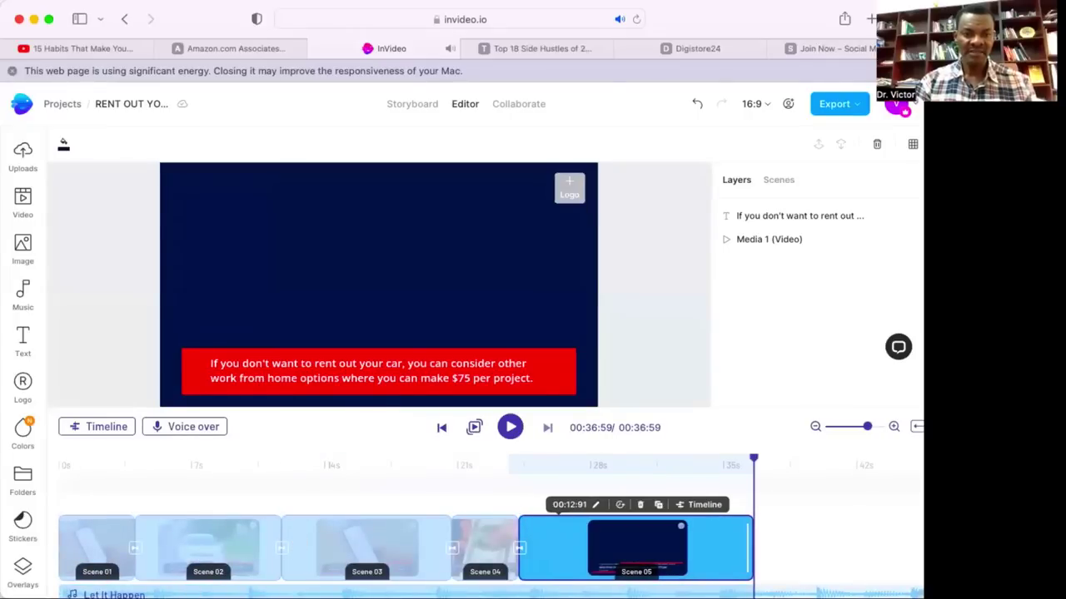
Reopen the Music library with the timeline showing Scene 01 onward.
{"action": "mouse_move", "coordinate": [163, 592]}
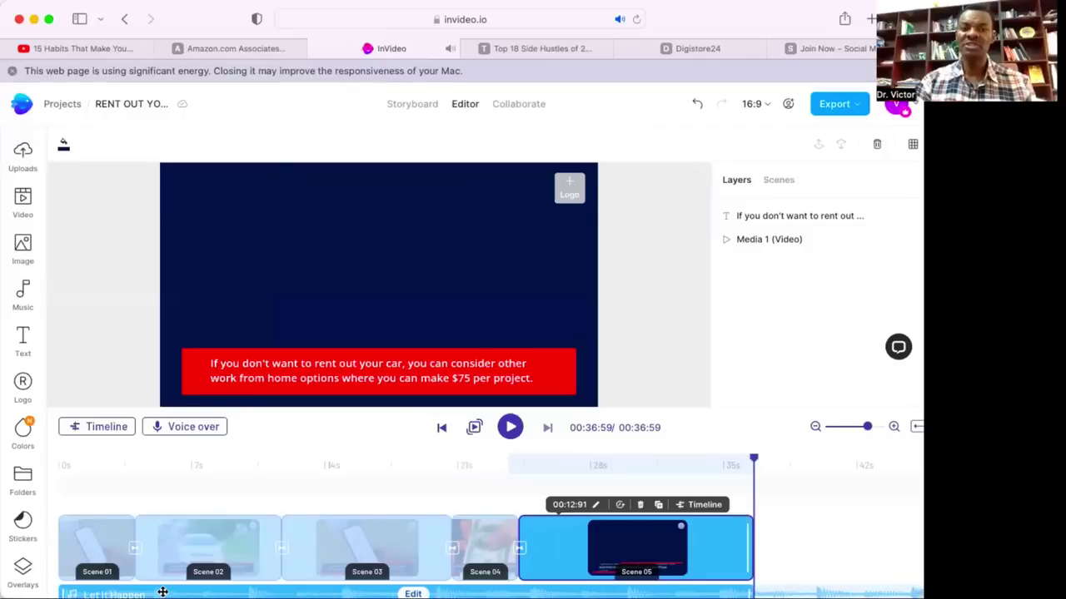
{"action": "left_click", "coordinate": [22, 300]}
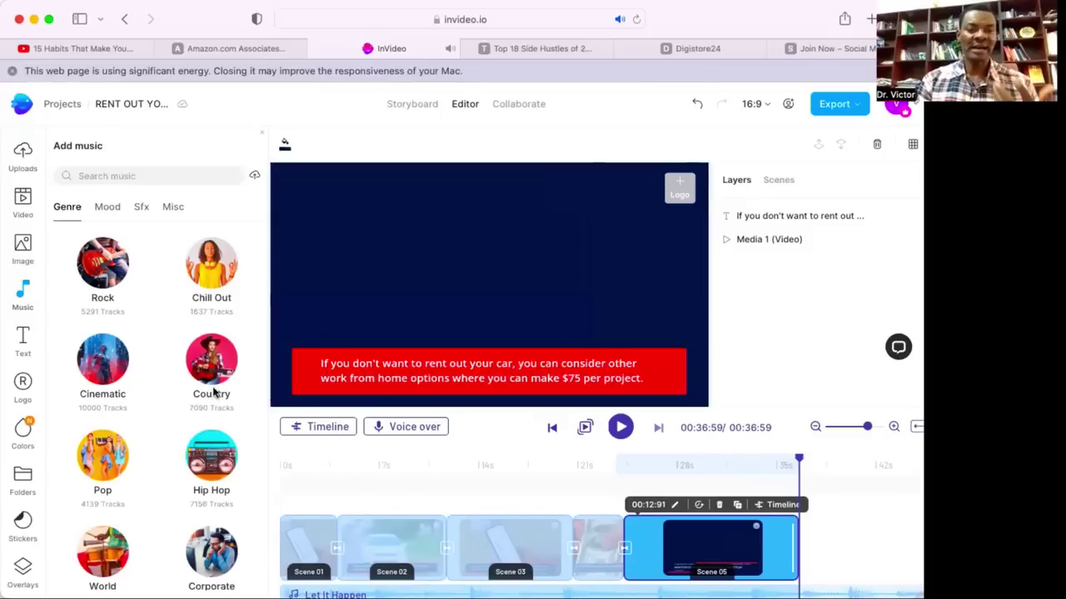
Replace all background music with the Country track 'Inspiring Country Trailer', confirming with YES.
{"action": "left_click", "coordinate": [214, 391]}
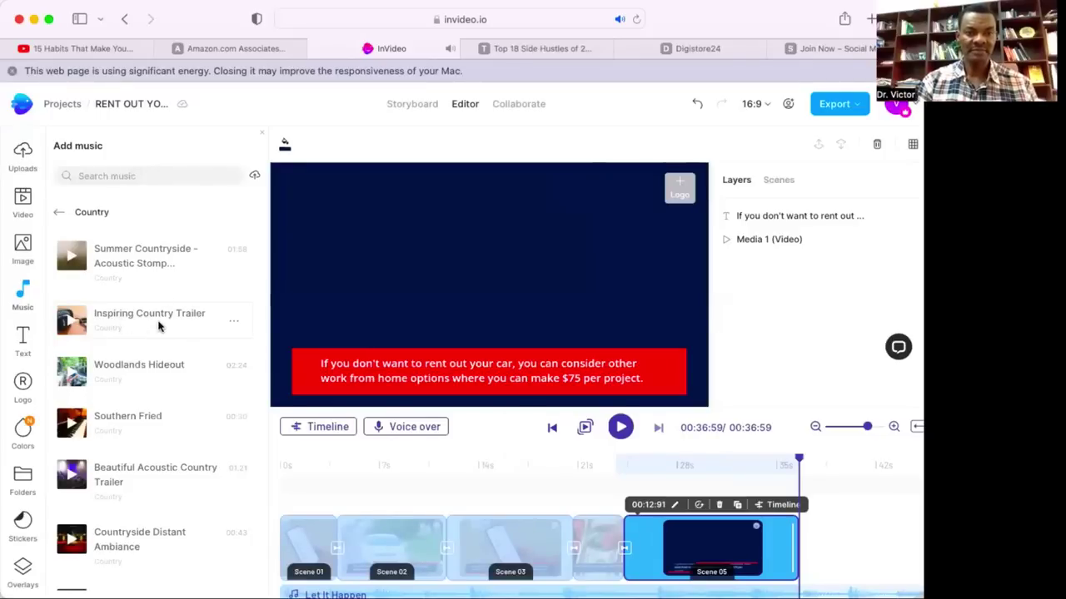
{"action": "left_click", "coordinate": [235, 322]}
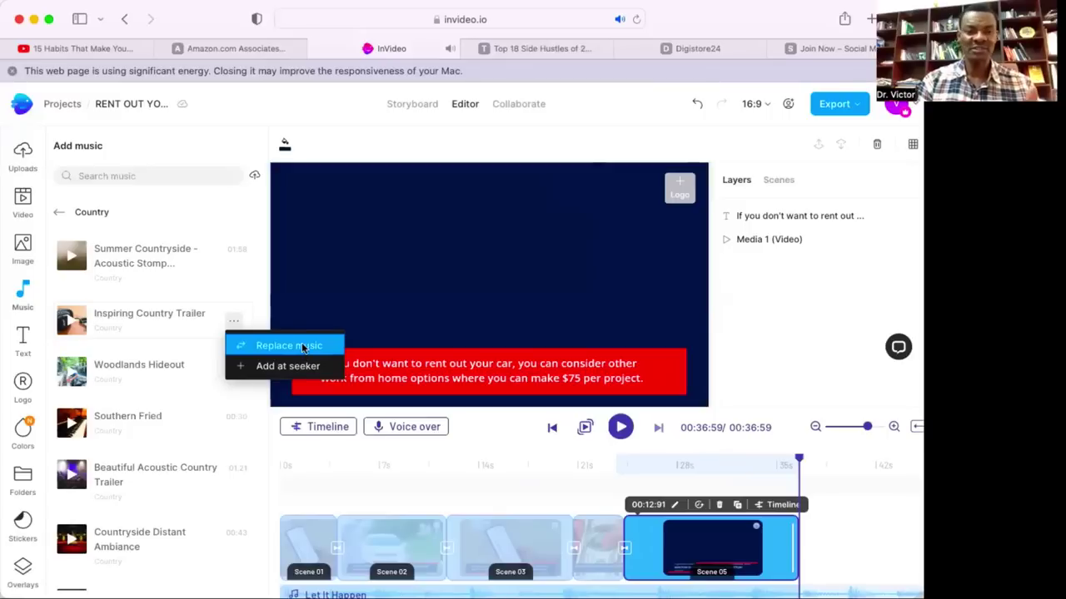
{"action": "left_click", "coordinate": [301, 345]}
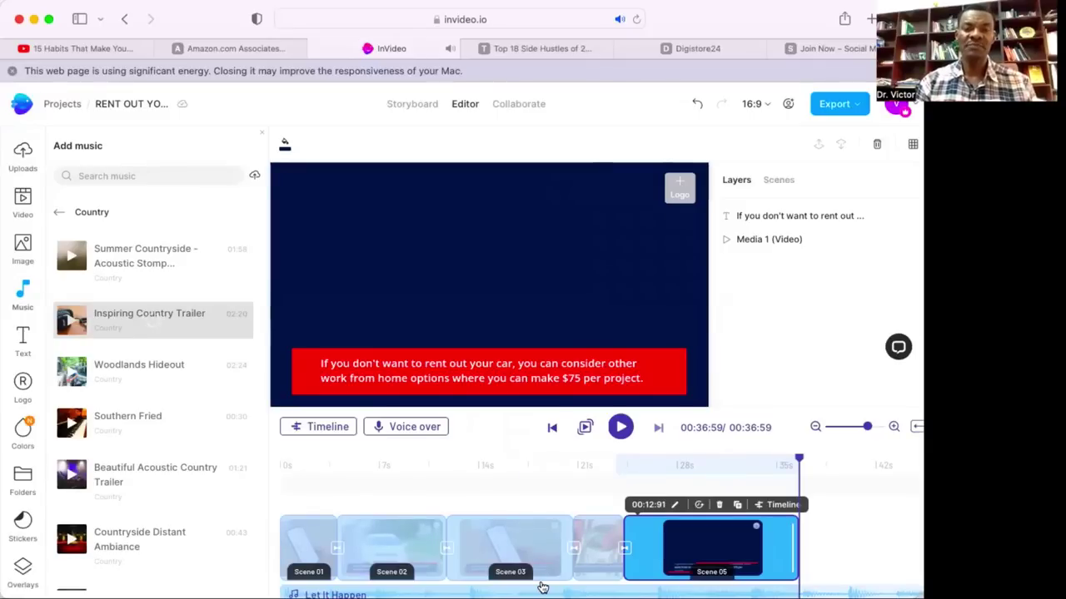
{"action": "left_click", "coordinate": [542, 588]}
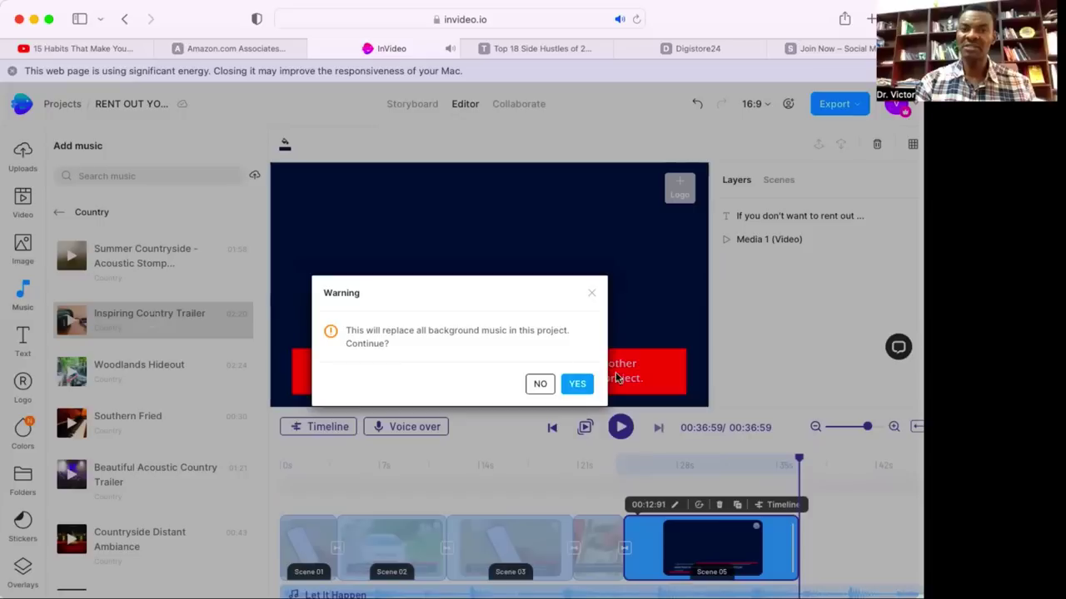
{"action": "left_click", "coordinate": [579, 385]}
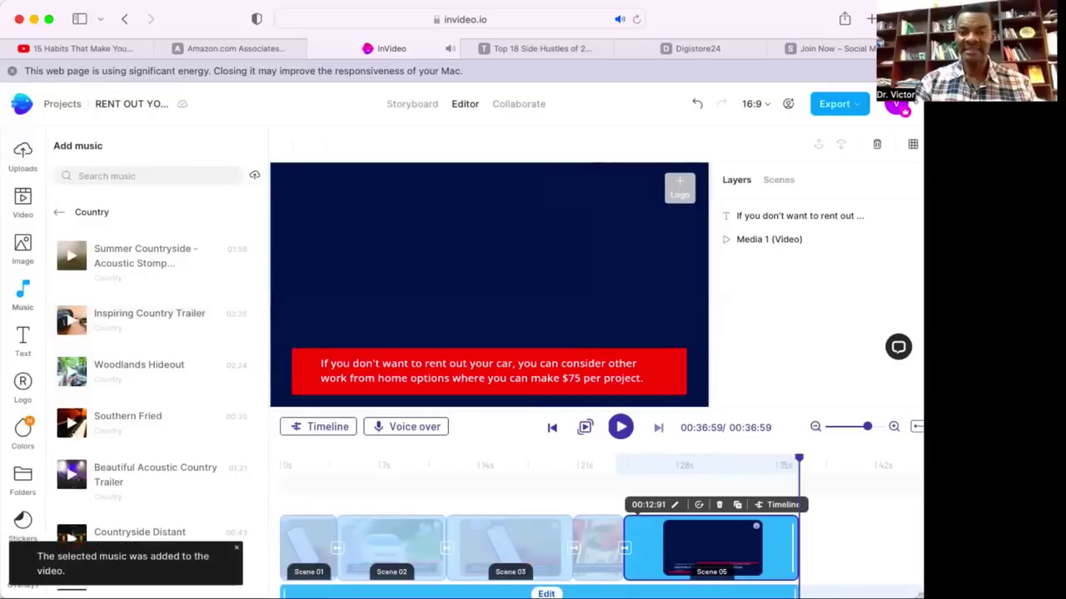
Choose Volume & Fade from the country music track's Edit options.
{"action": "left_click", "coordinate": [543, 593]}
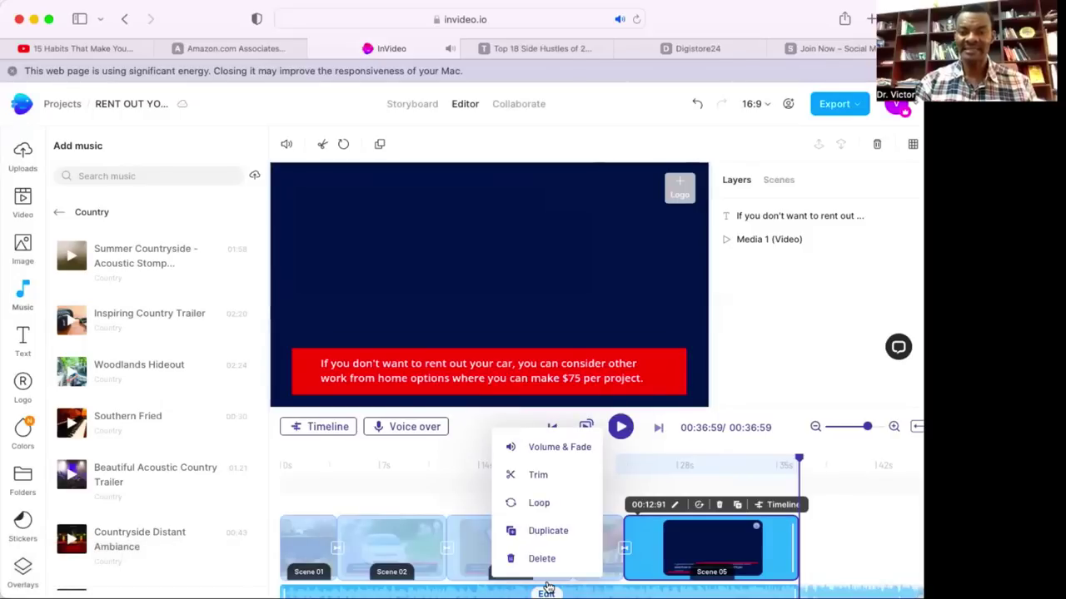
{"action": "left_click", "coordinate": [547, 588]}
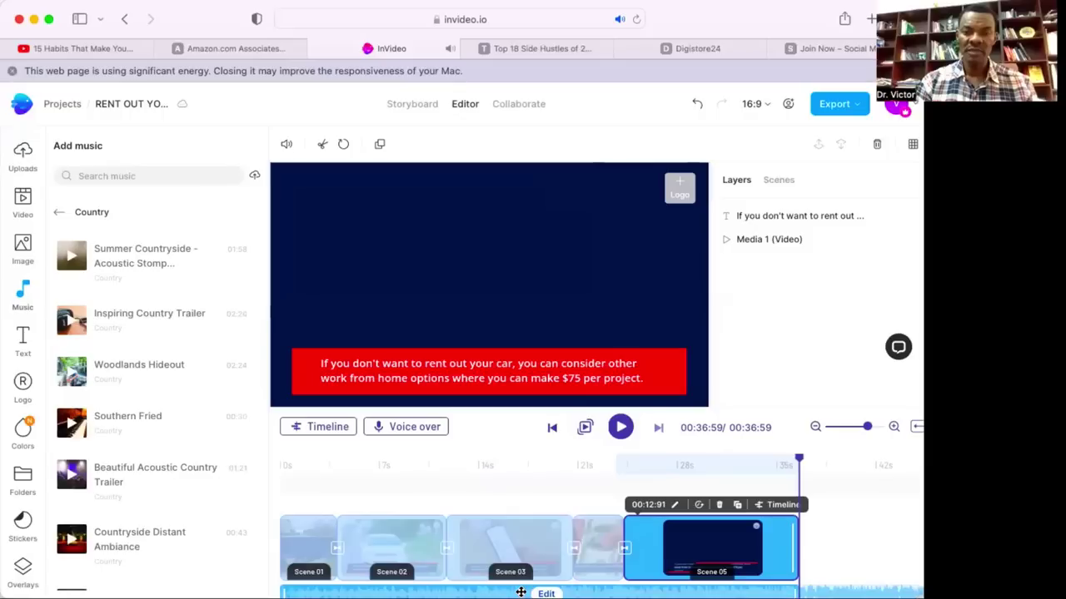
{"action": "left_click", "coordinate": [545, 592]}
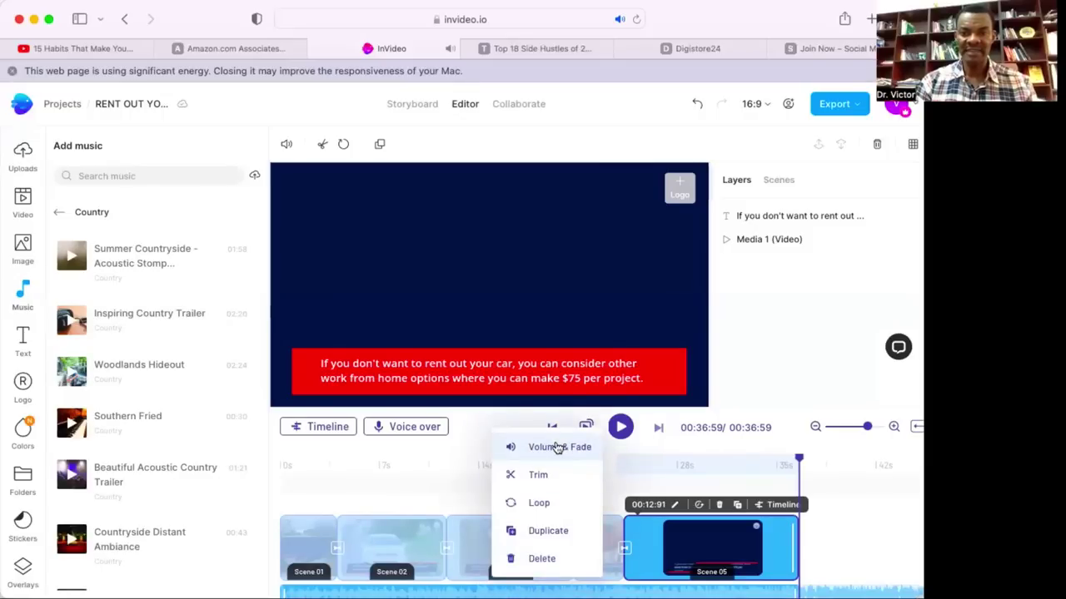
{"action": "left_click", "coordinate": [557, 449]}
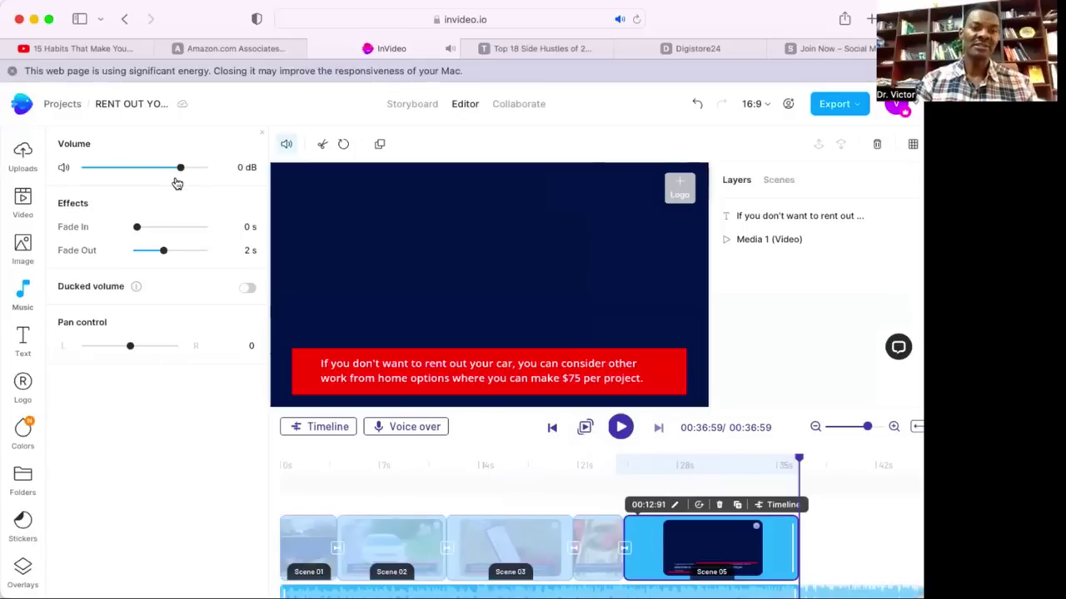
Lower the music volume, switch on Ducked volume and set it to about -48 dB.
{"action": "left_click_drag", "start_coordinate": [179, 170], "coordinate": [102, 167]}
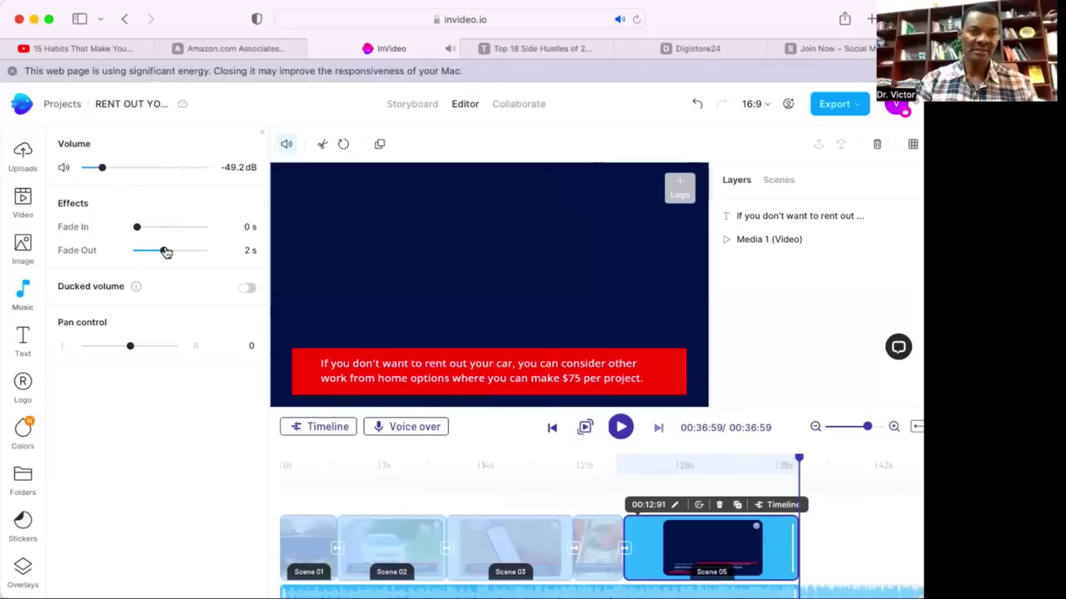
{"action": "left_click", "coordinate": [250, 289]}
{"action": "left_click", "coordinate": [248, 289]}
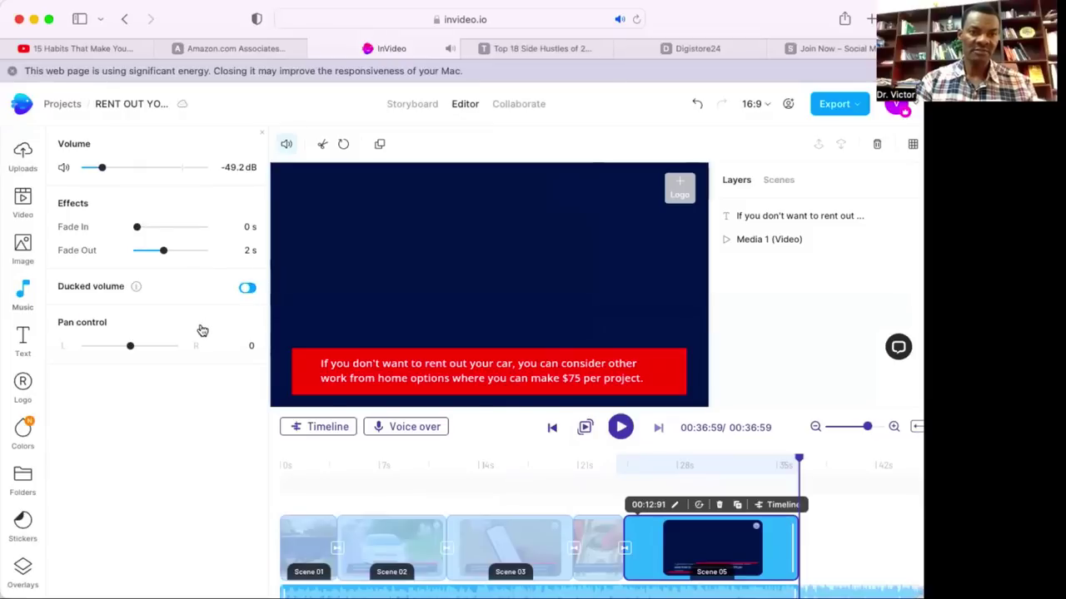
{"action": "left_click", "coordinate": [250, 289]}
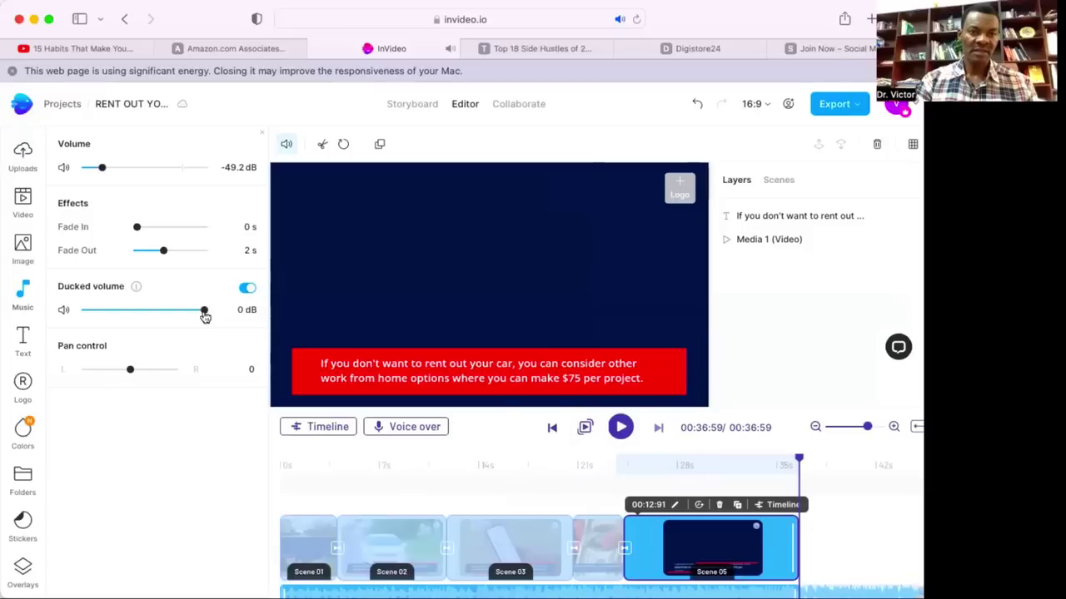
{"action": "left_click_drag", "start_coordinate": [204, 311], "coordinate": [110, 308]}
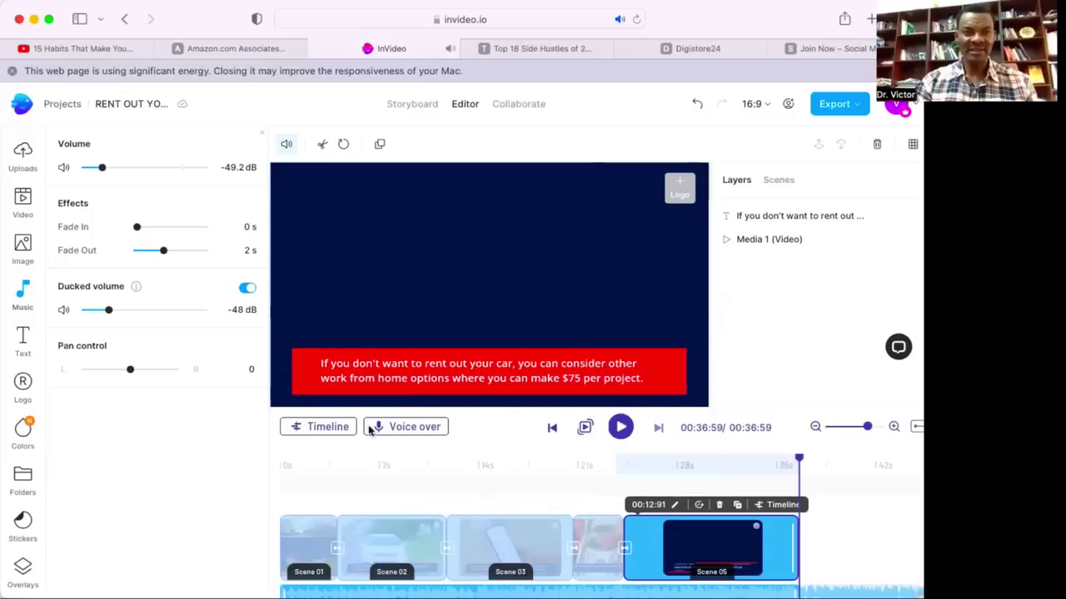
{"action": "left_click", "coordinate": [621, 428]}
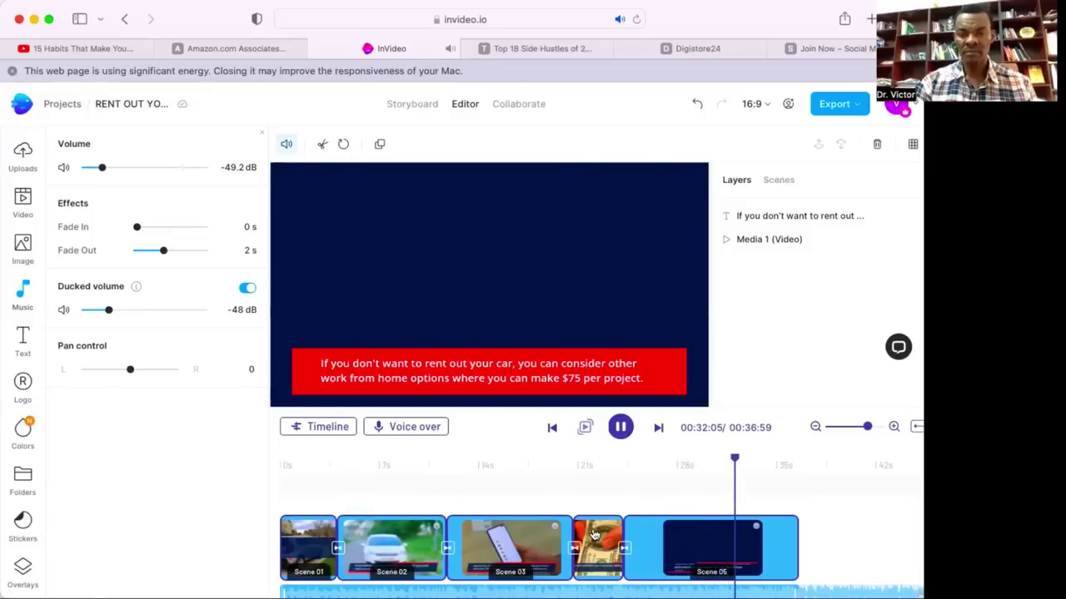
{"action": "key", "text": "space"}
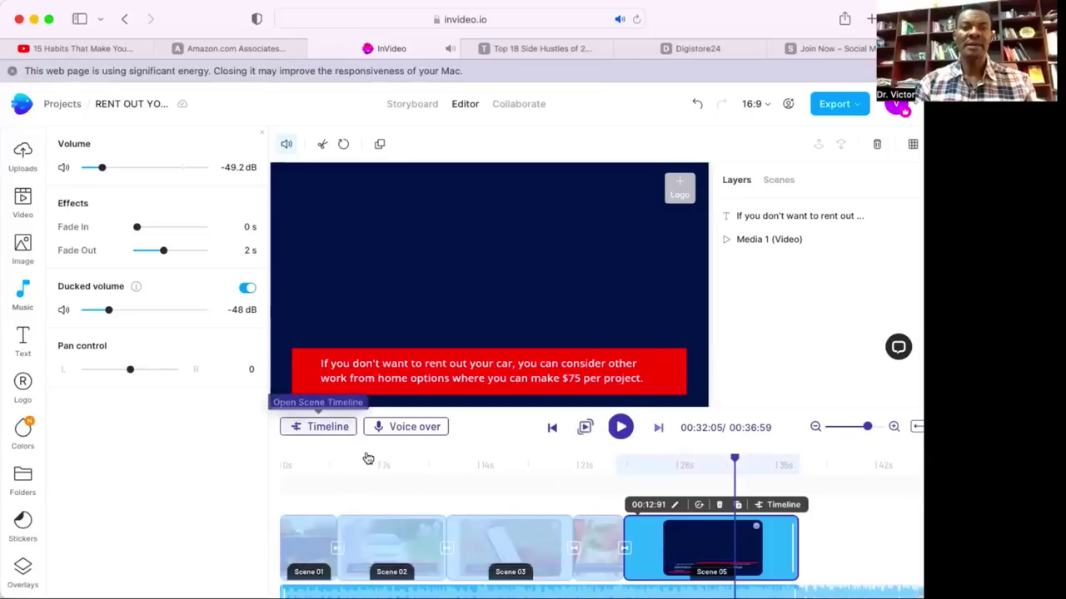
Open the layered timeline and pick Scene 4 of 5 from the Scene dropdown.
{"action": "left_click", "coordinate": [333, 433]}
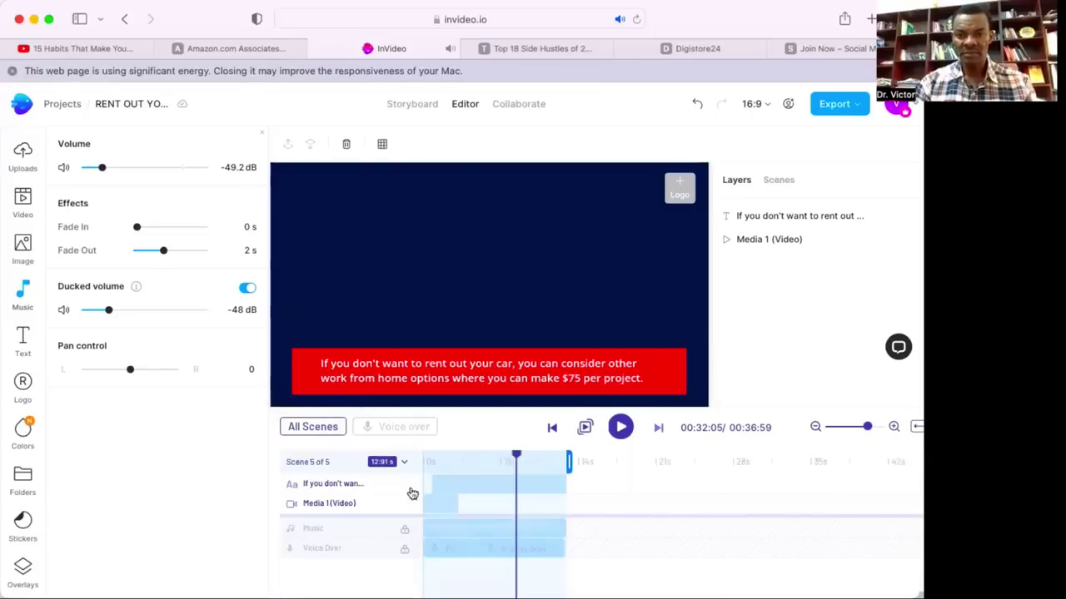
{"action": "left_click", "coordinate": [327, 464]}
{"action": "scroll", "coordinate": [330, 537], "scroll_direction": "down", "scroll_amount": 1}
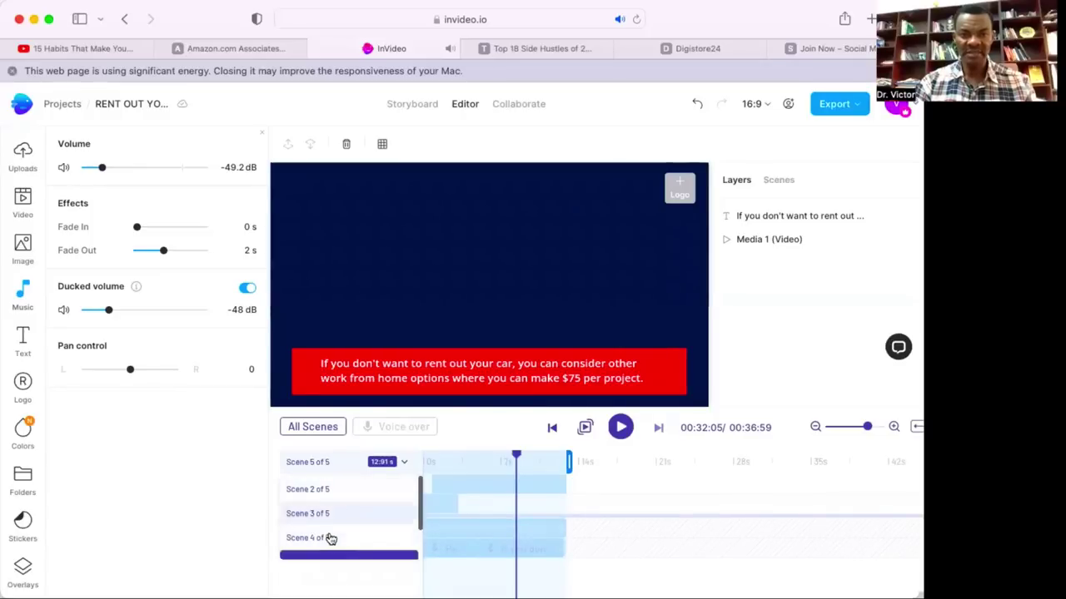
{"action": "scroll", "coordinate": [330, 539], "scroll_direction": "down", "scroll_amount": 1}
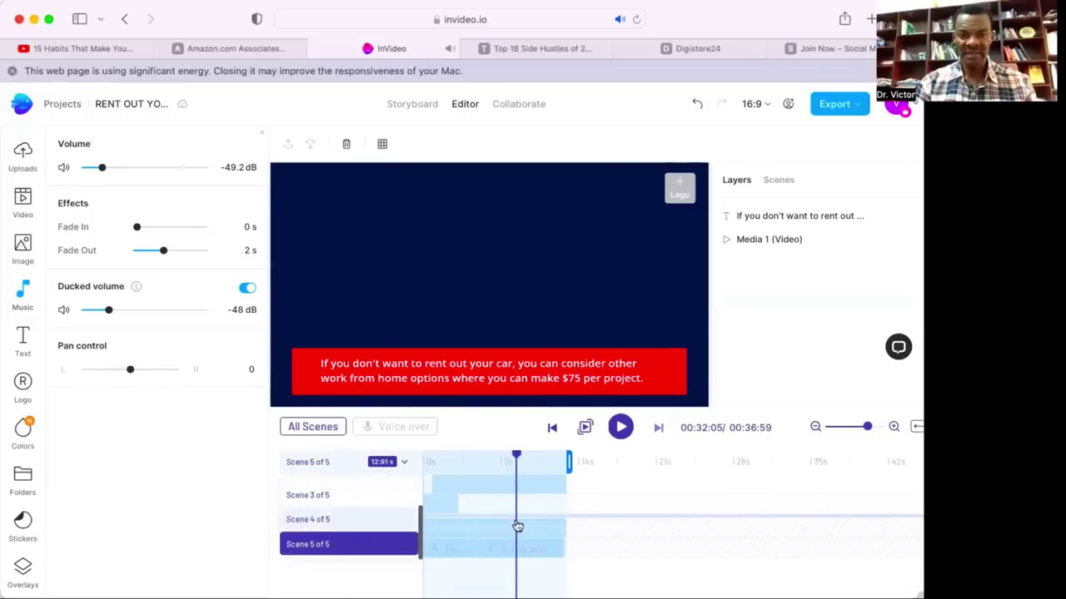
{"action": "left_click", "coordinate": [372, 519]}
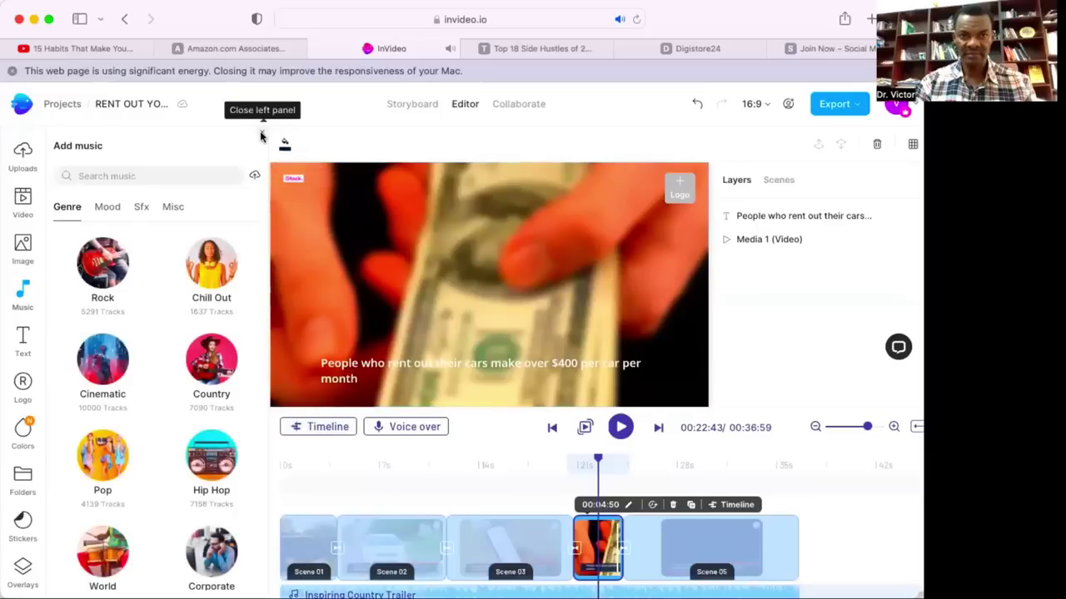
Close the left panel, select Scene 03 and change its duration from 00:09:96 to 00:12:96.
{"action": "left_click", "coordinate": [261, 134]}
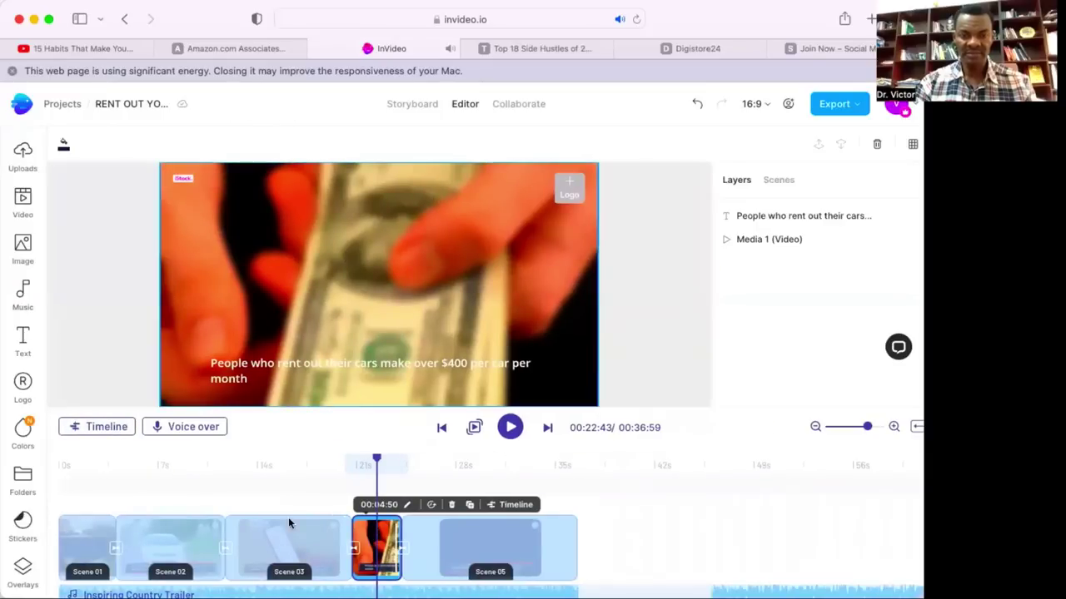
{"action": "scroll", "coordinate": [288, 517], "scroll_direction": "left", "scroll_amount": 6}
{"action": "scroll", "coordinate": [288, 525], "scroll_direction": "right", "scroll_amount": 6}
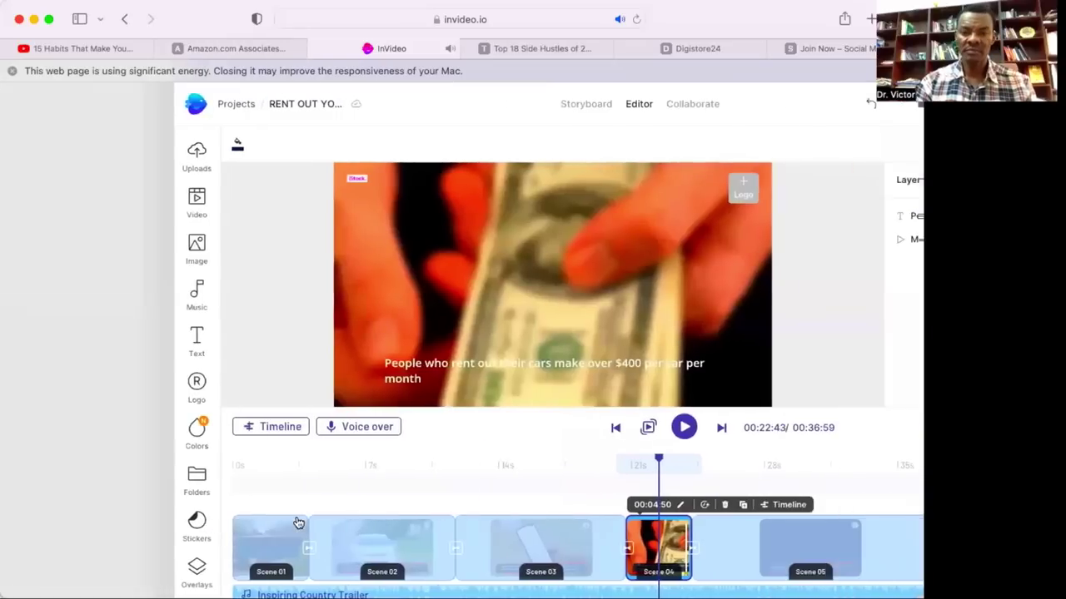
{"action": "left_click", "coordinate": [375, 559]}
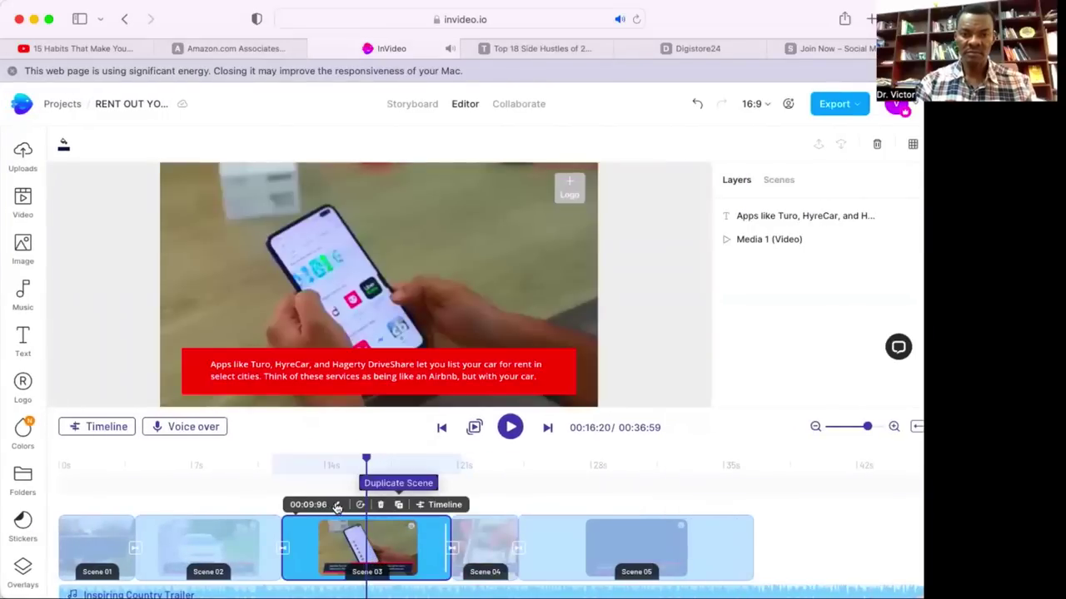
{"action": "left_click", "coordinate": [336, 505]}
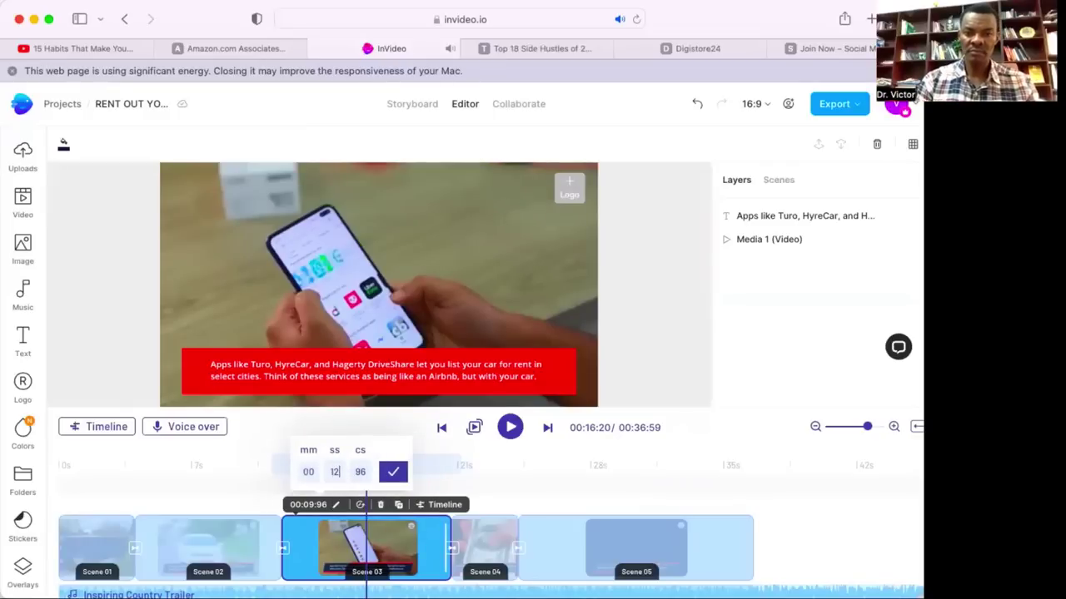
{"action": "left_click", "coordinate": [395, 473]}
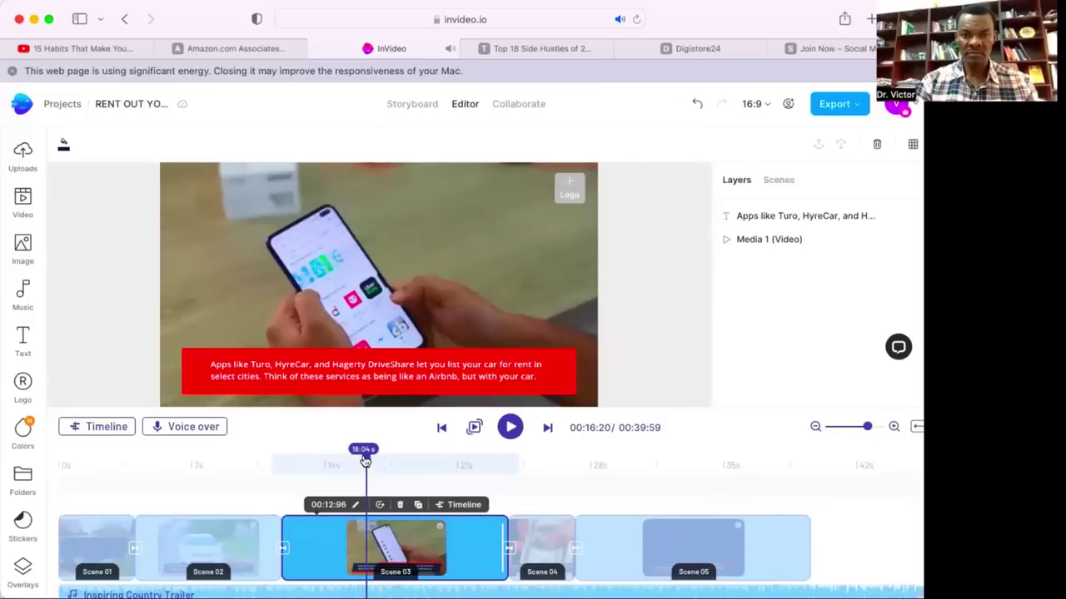
Preview the video from Scene 3, then jump back through Scene 2 to the RENT OUT YOUR CAR opener.
{"action": "left_click", "coordinate": [511, 429]}
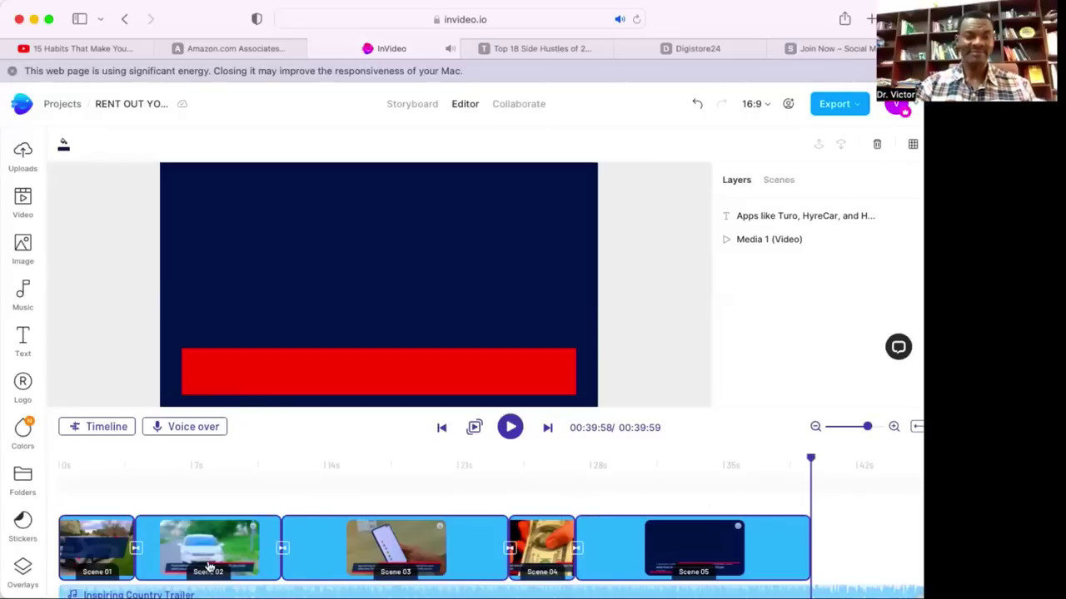
{"action": "scroll", "coordinate": [206, 556], "scroll_direction": "right", "scroll_amount": 1}
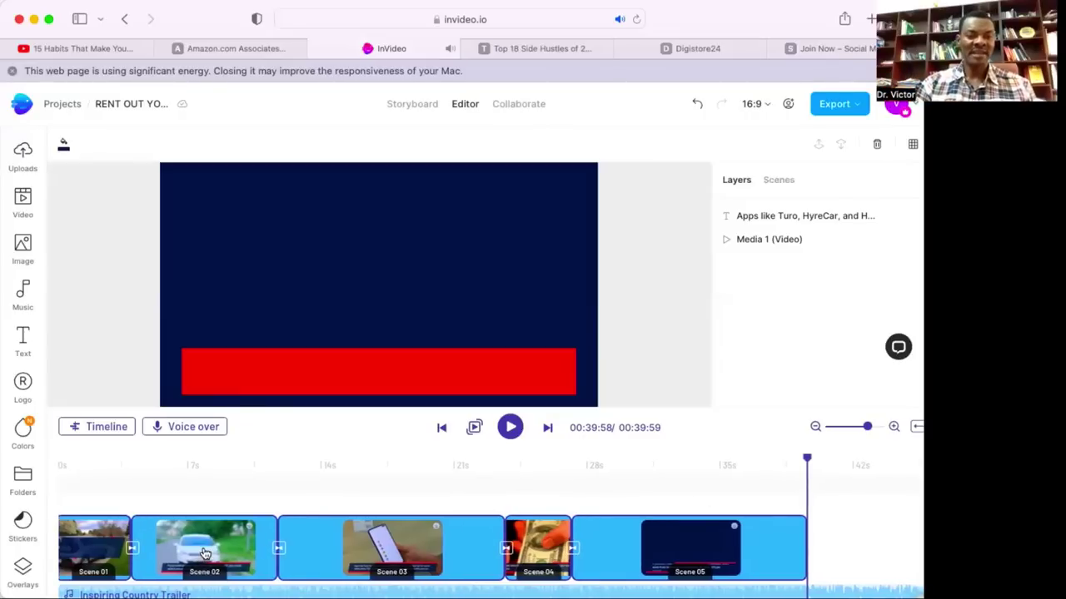
{"action": "scroll", "coordinate": [166, 541], "scroll_direction": "left", "scroll_amount": 1}
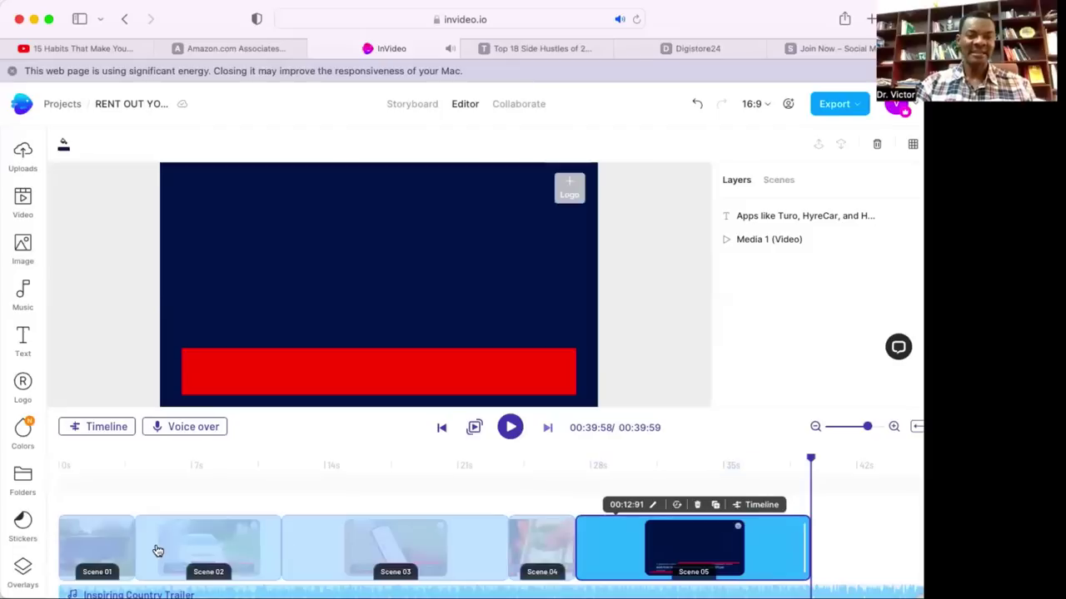
{"action": "left_click", "coordinate": [192, 564]}
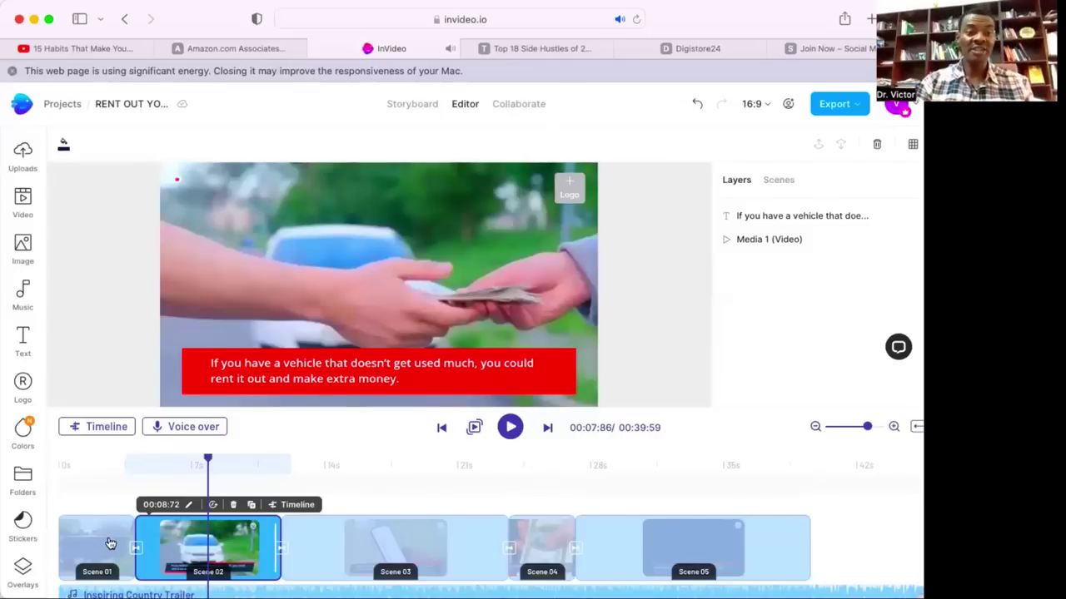
{"action": "left_click", "coordinate": [104, 546]}
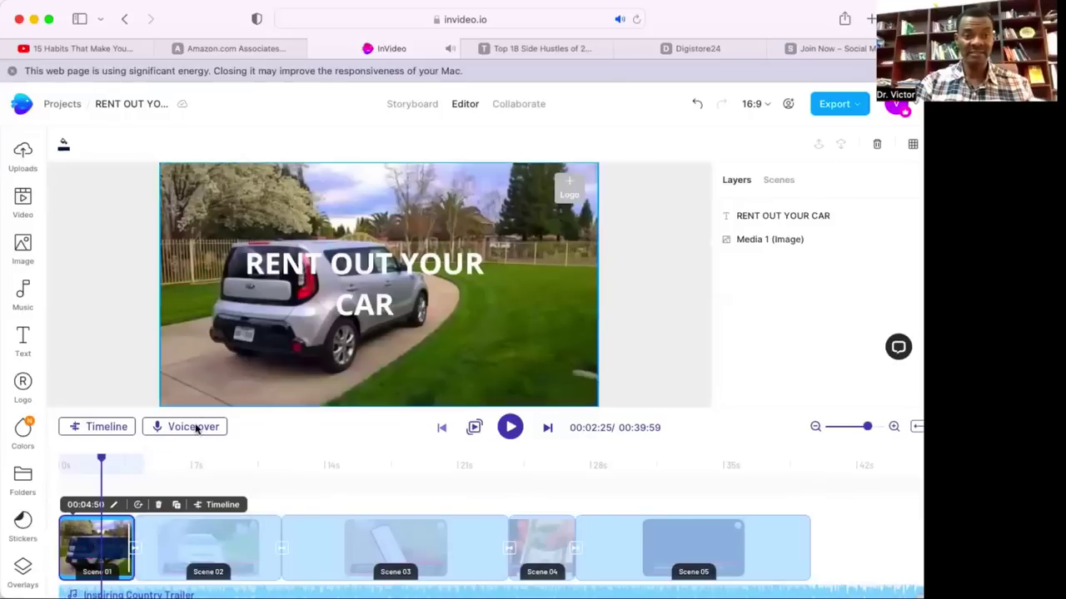
Show the RENT OUT YOUR CAR scene's layer timeline zoomed out, then begin the export.
{"action": "left_click", "coordinate": [99, 426]}
{"action": "left_click", "coordinate": [816, 427]}
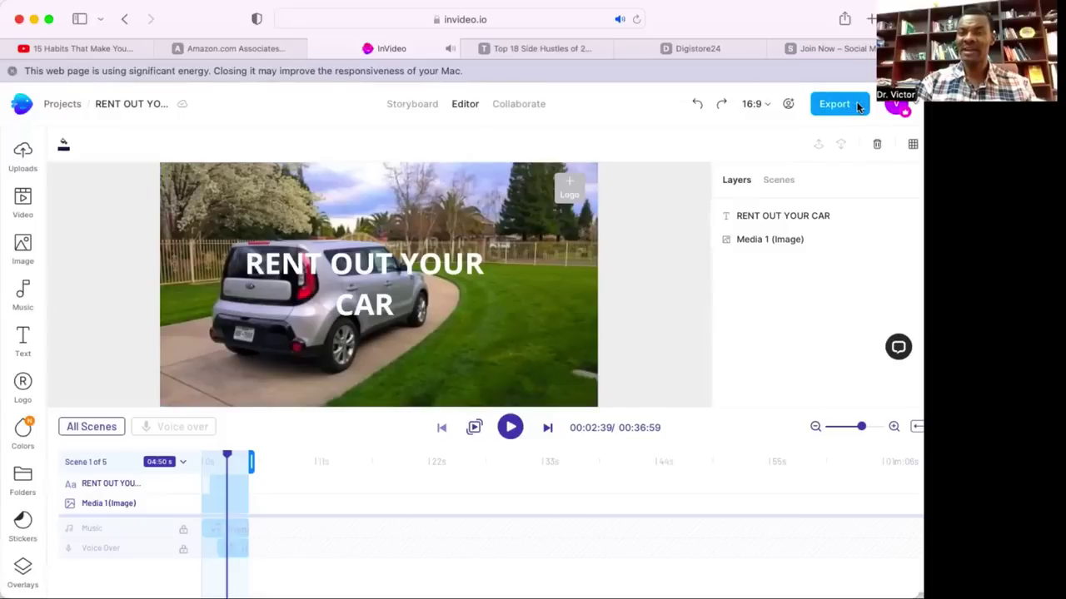
{"action": "left_click", "coordinate": [857, 106]}
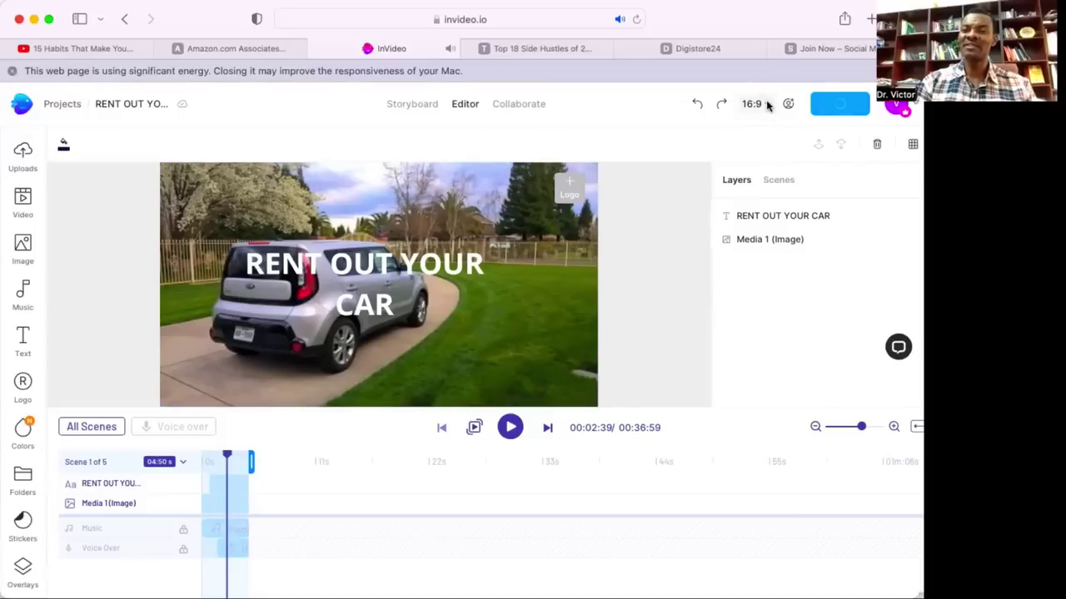
Resize the video to Vertical 9:16 and export it at 1080p.
{"action": "left_click", "coordinate": [764, 103]}
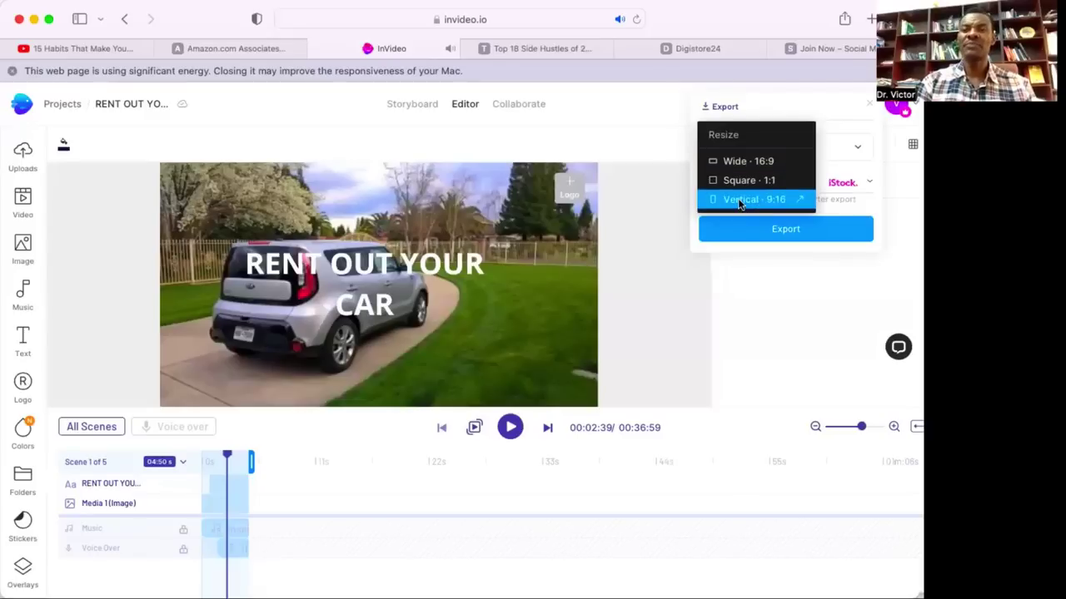
{"action": "left_click", "coordinate": [739, 201]}
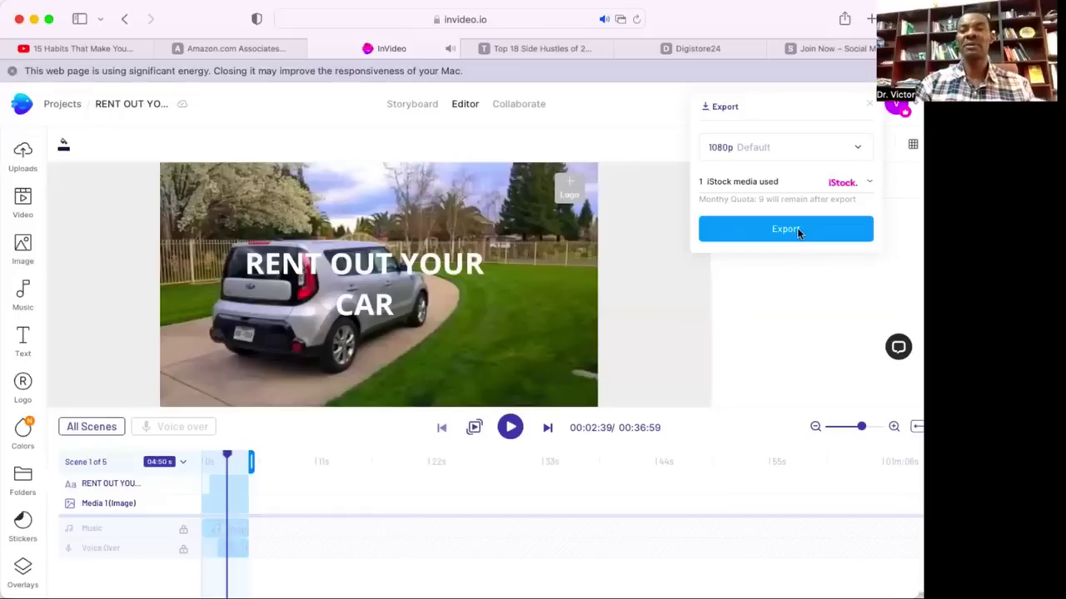
{"action": "left_click", "coordinate": [797, 229]}
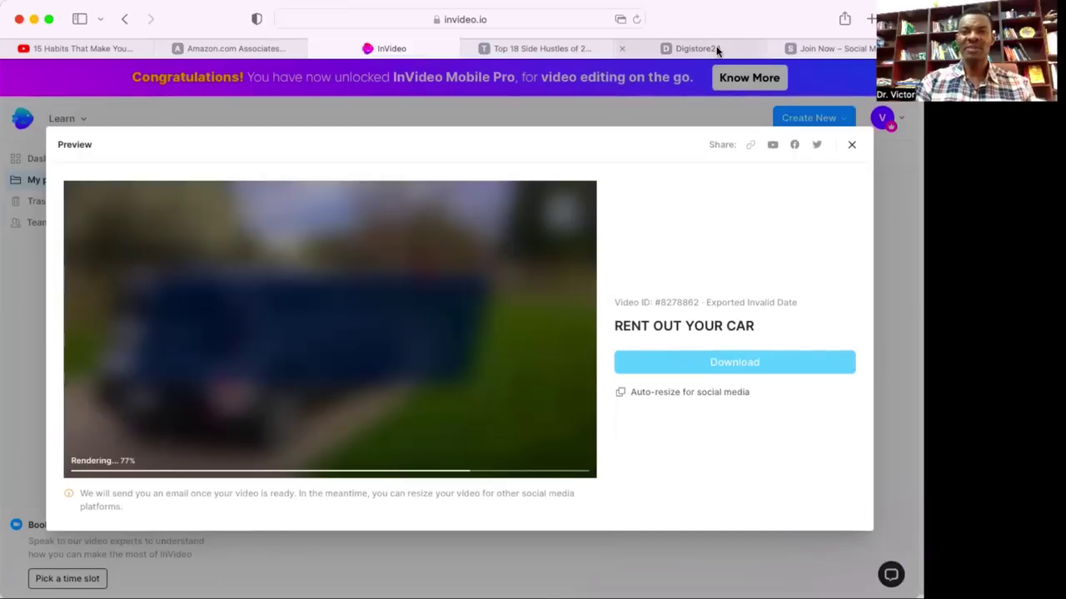
Switch to the Digistore24 tab with its Job & Employment offers while the render continues.
{"action": "left_click", "coordinate": [716, 51]}
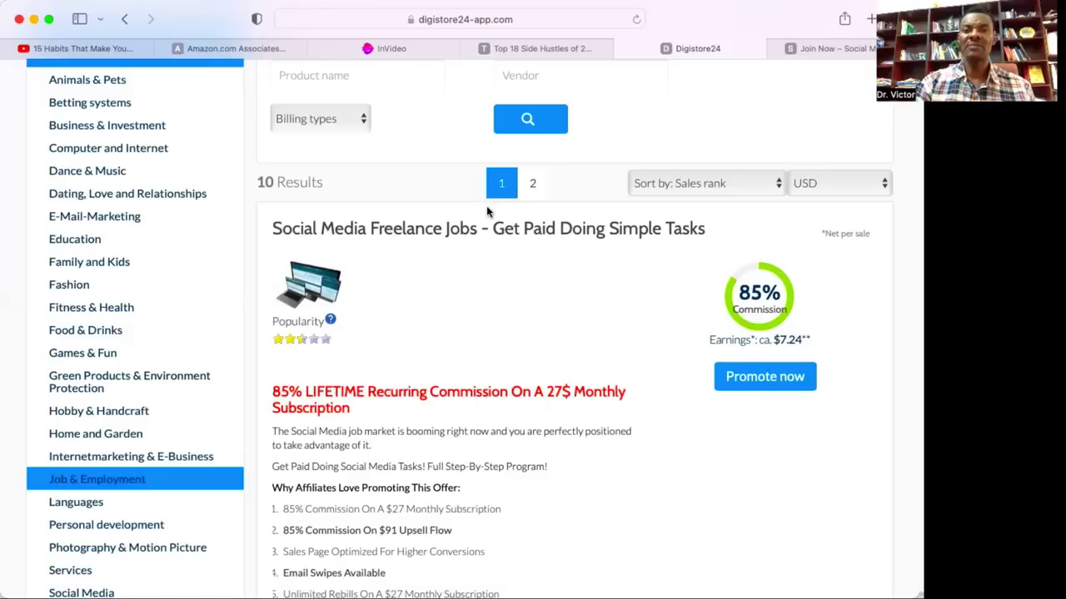
Return to the InVideo tab to check the RENT OUT YOUR CAR render, still at 77%.
{"action": "left_click", "coordinate": [379, 54]}
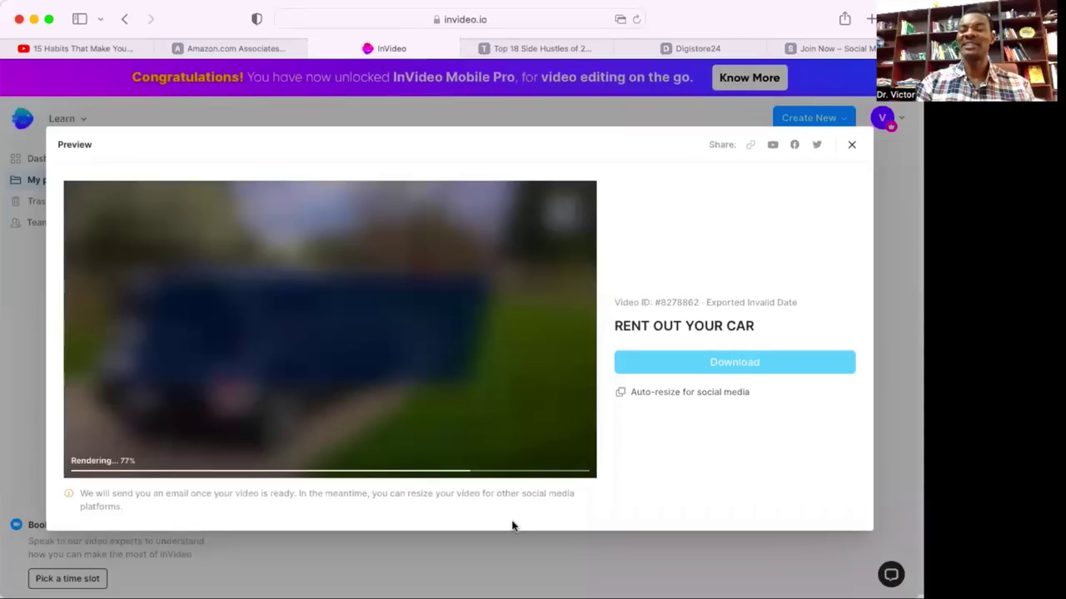